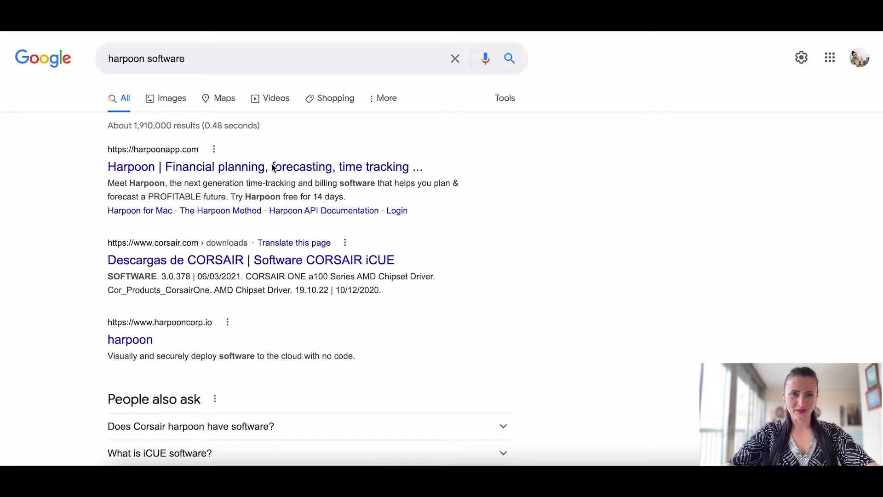
Step: Go from the harpoonapp.com search result through Log In to the 14-Day Free Trial sign-up form
click(166, 166)
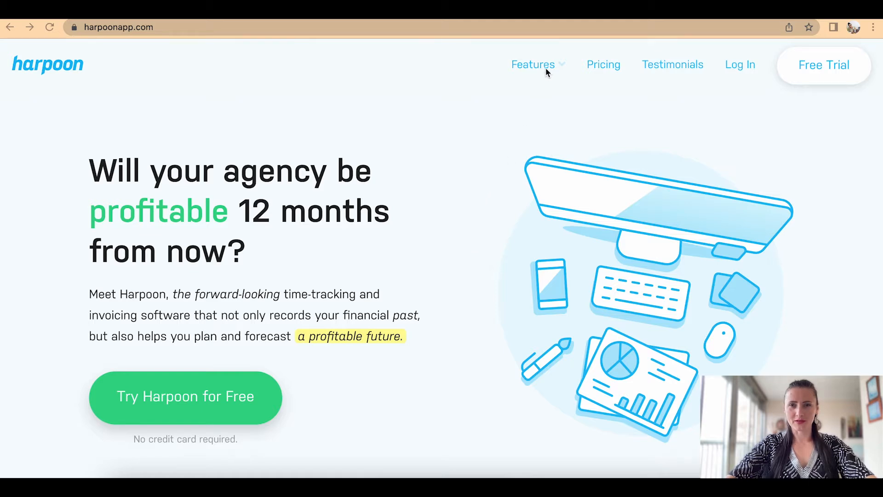
mouse_move(566, 67)
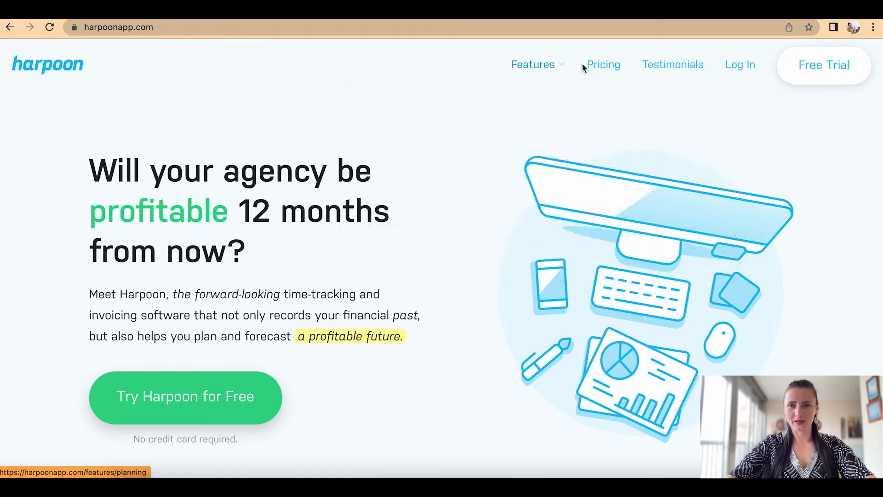
click(741, 65)
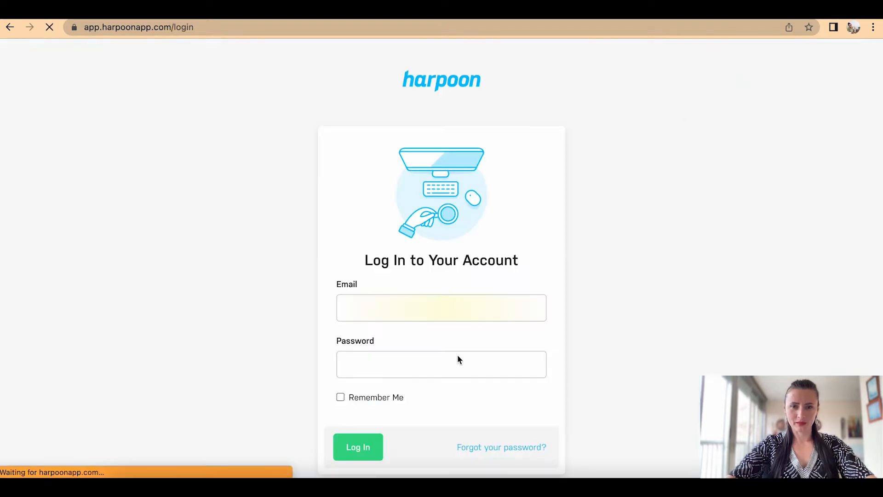
scroll(428, 384, down, 3)
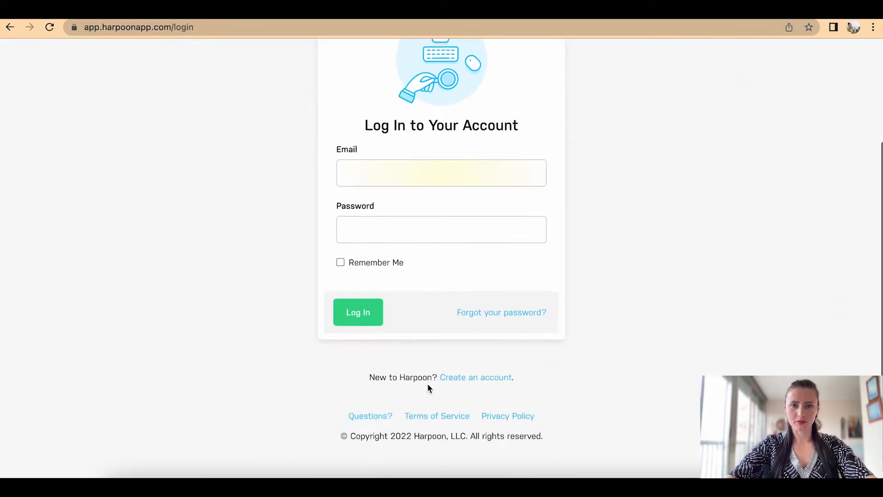
click(467, 377)
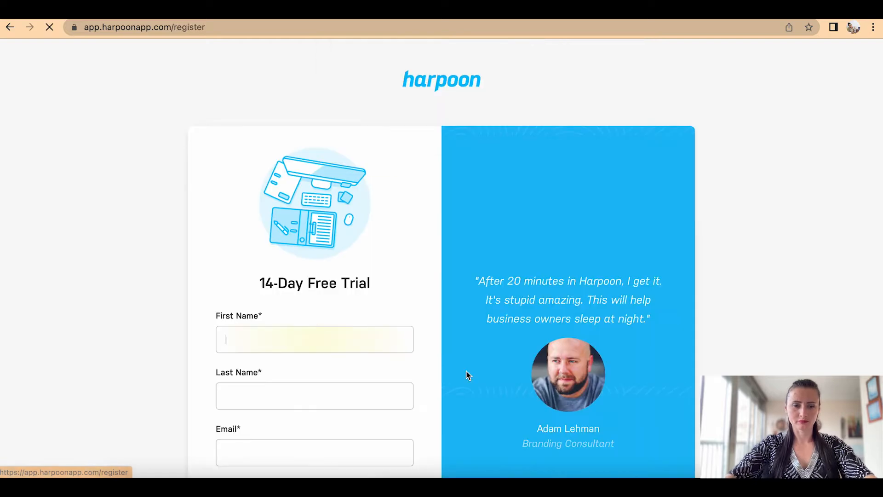
Step: Register with first and last name, the saved e-mail and a password, then begin account setup
scroll(467, 375, down, 3)
text(Rita)
text(K)
click(273, 354)
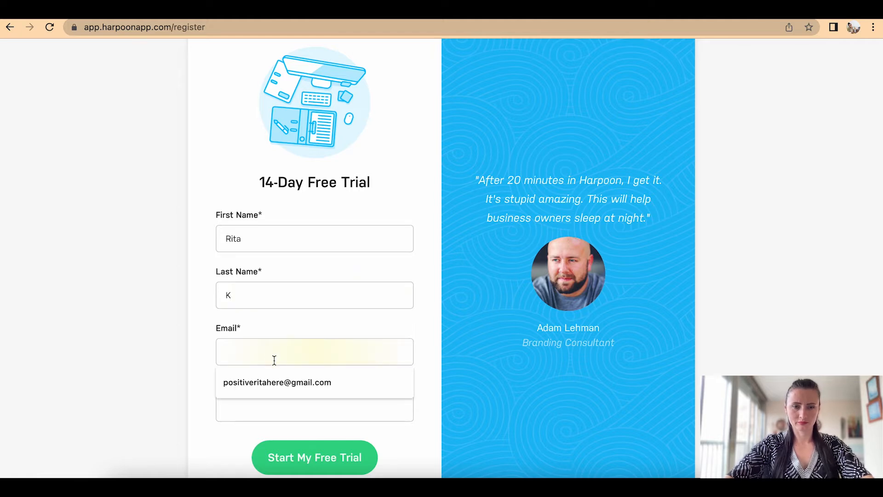
click(280, 380)
click(280, 406)
text(••••••)
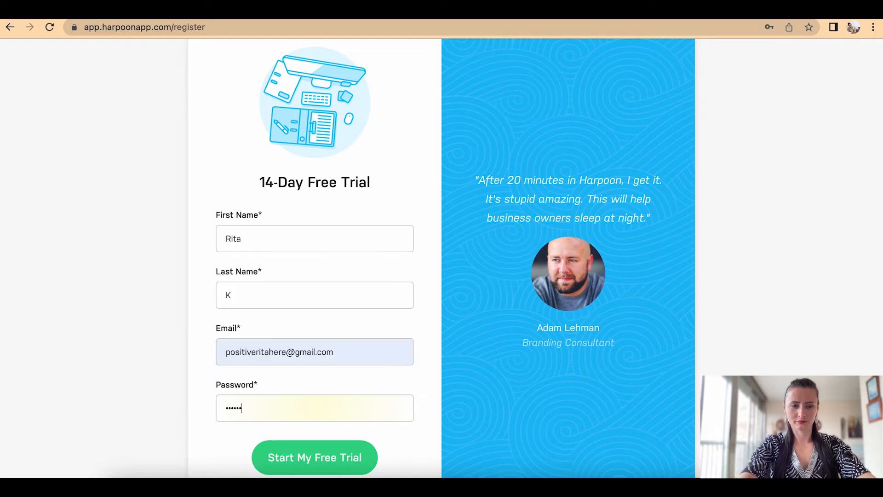
text(•••)
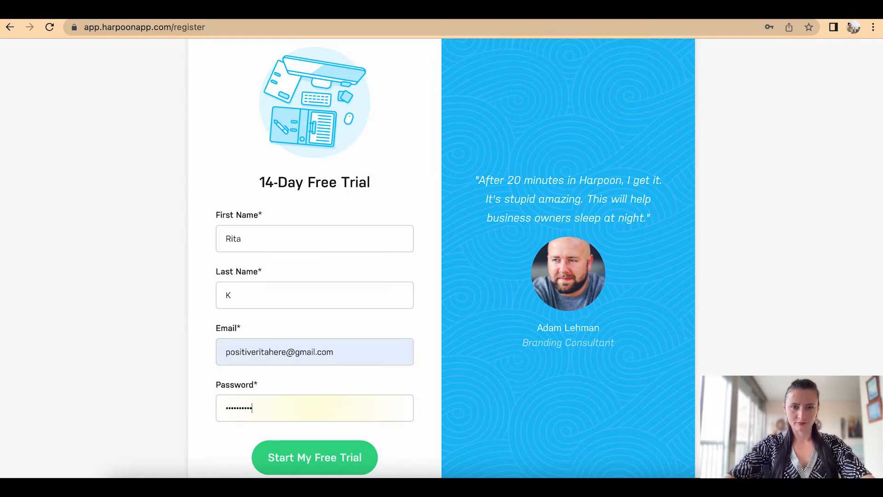
click(317, 457)
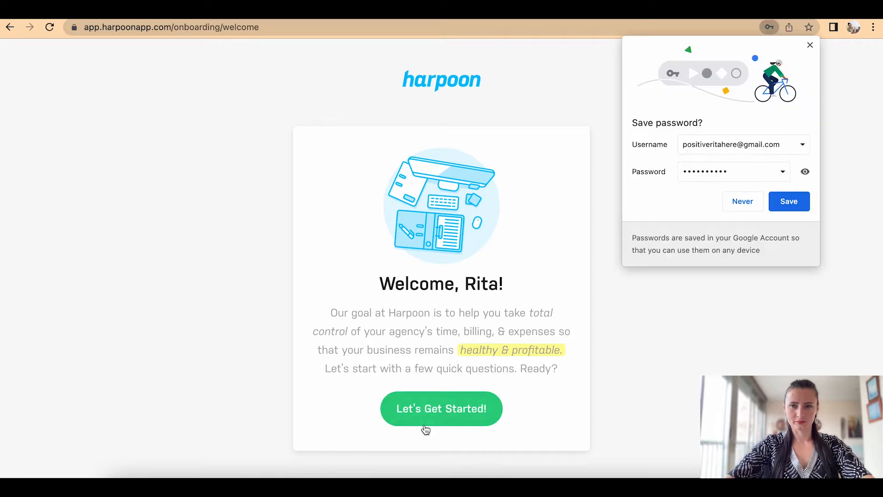
click(425, 430)
click(749, 203)
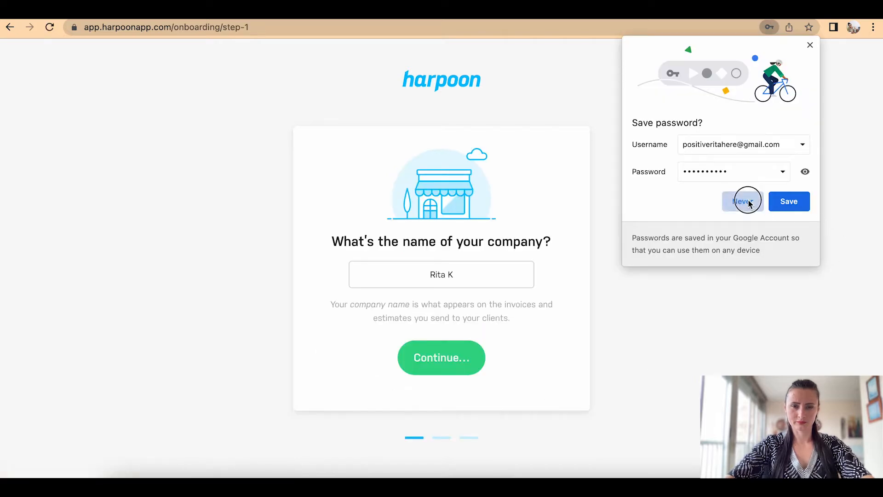
Step: Accept the prefilled company name, pick '£ - Pounds' currency and keep the 1,234.56 number format
click(453, 362)
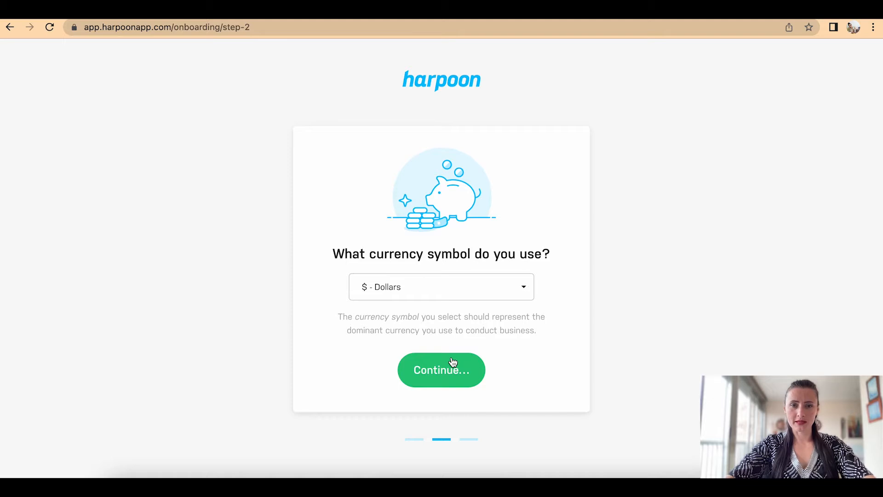
click(515, 293)
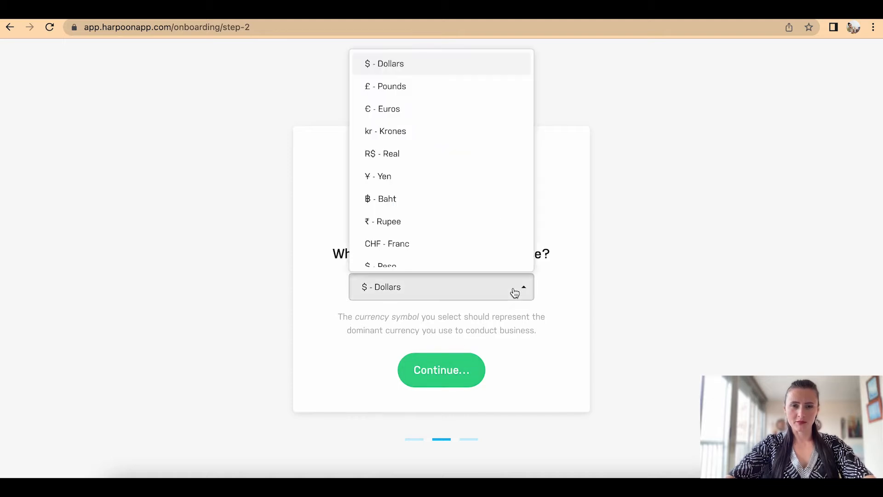
scroll(465, 191, down, 5)
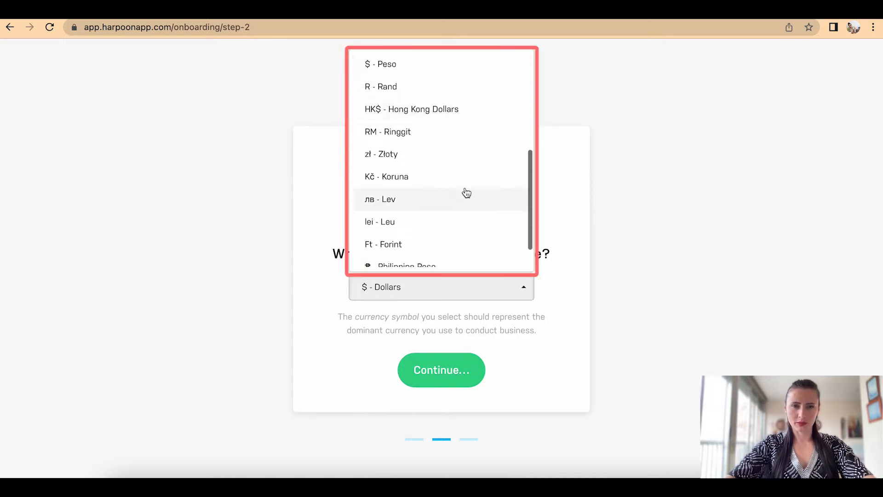
scroll(466, 193, up, 10)
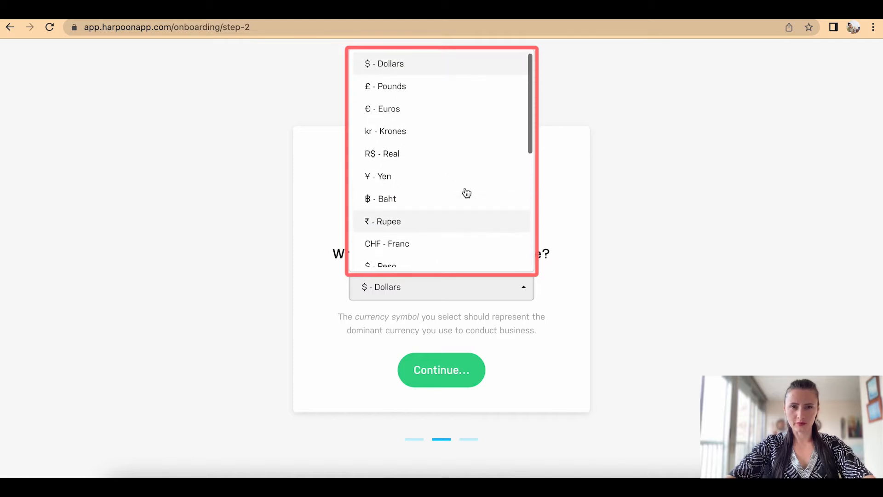
click(436, 91)
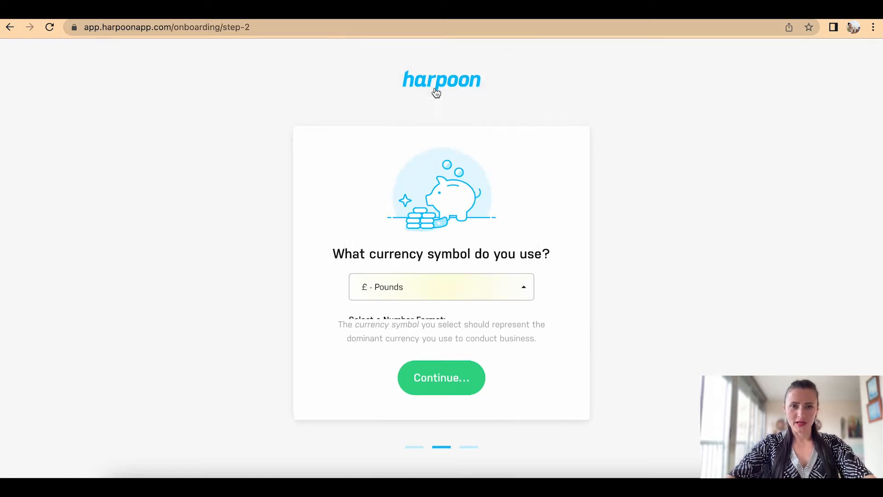
scroll(580, 363, down, 2)
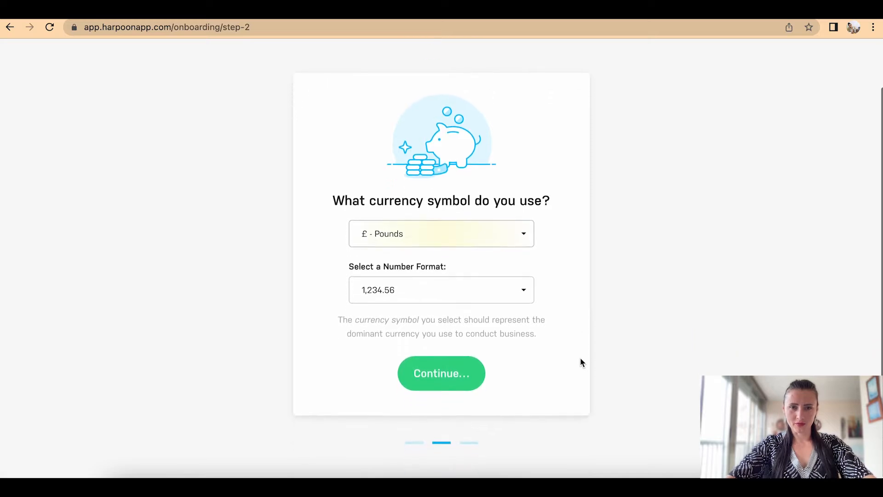
click(529, 297)
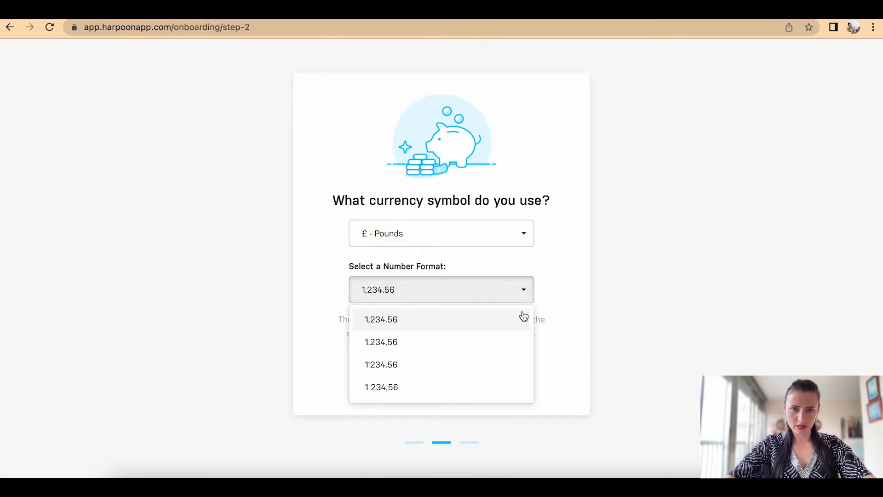
click(514, 320)
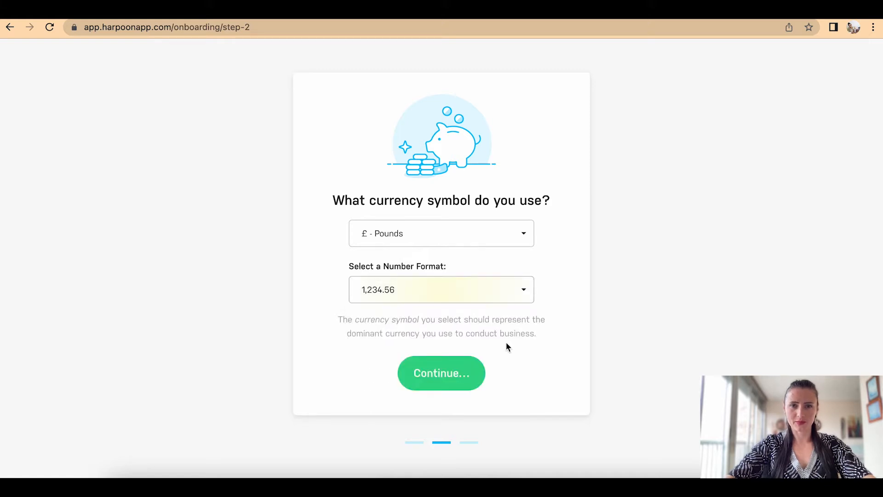
click(456, 375)
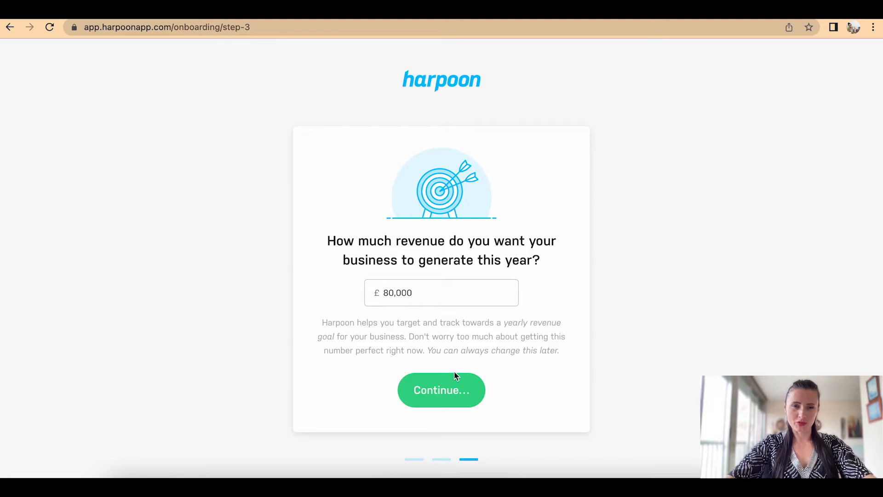
Step: Change the yearly revenue goal from £80,000 to £10,000 and go to the dashboard
drag(394, 292, 382, 292)
text(10)
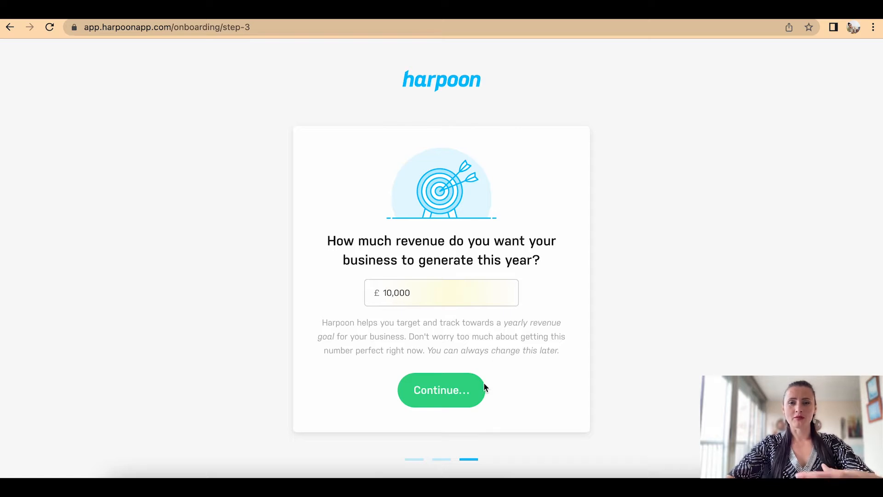
click(451, 392)
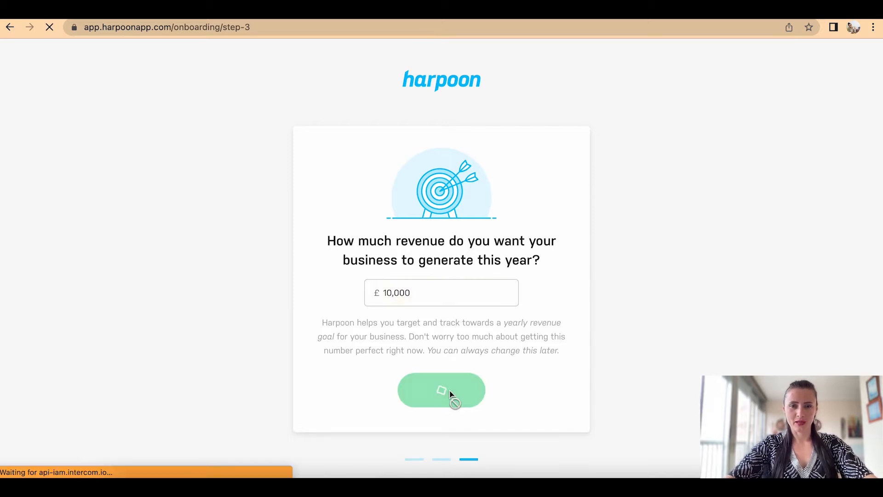
scroll(450, 388, down, 1)
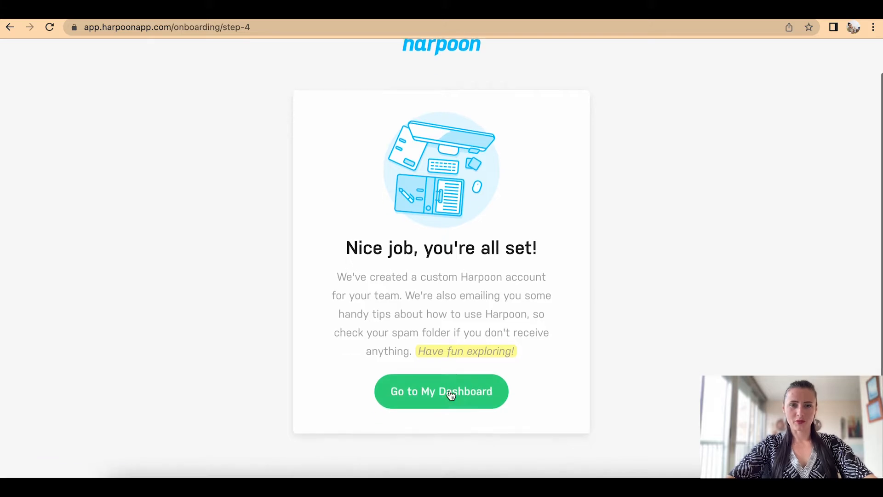
click(440, 398)
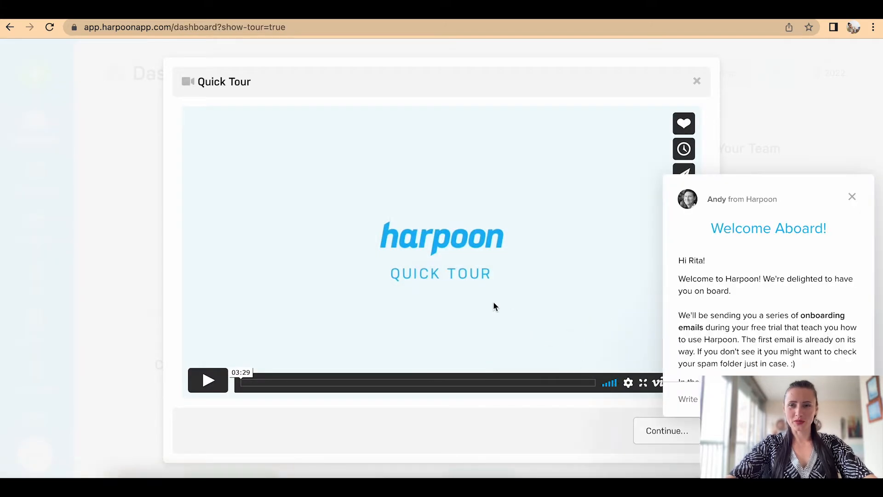
Step: Close the Welcome Aboard chat popup on the new dashboard
click(852, 197)
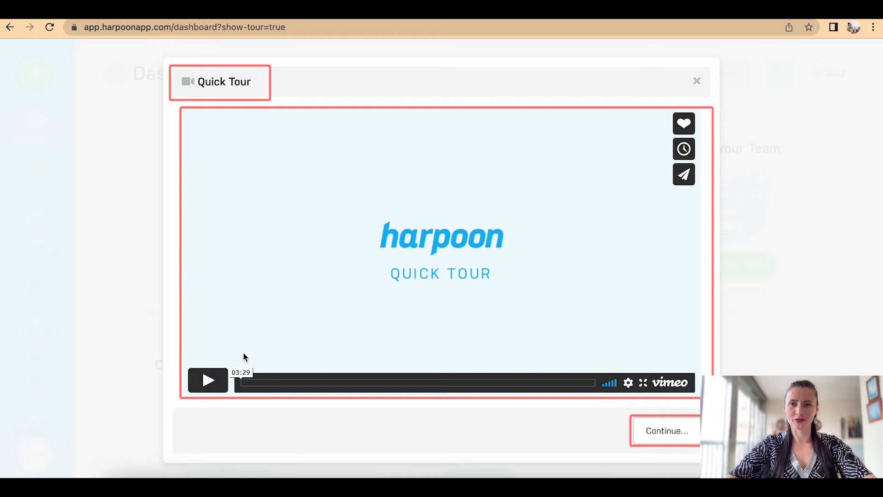
Step: Close the Quick Tour video and open the General settings page from the dashboard
click(697, 82)
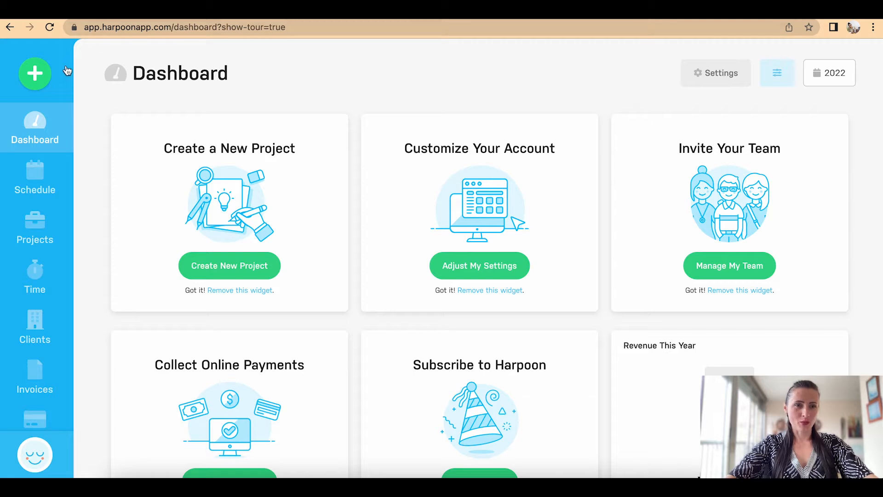
scroll(35, 342, down, 1)
scroll(35, 342, down, 1)
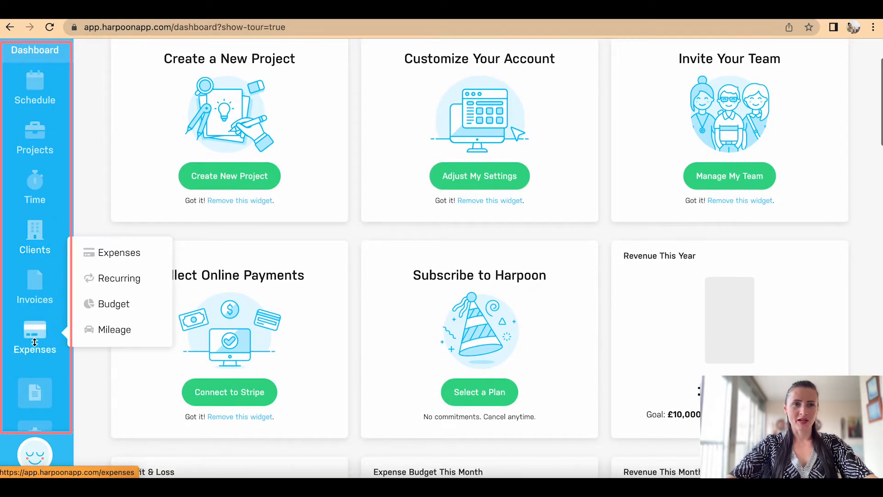
scroll(35, 184, up, 2)
click(34, 74)
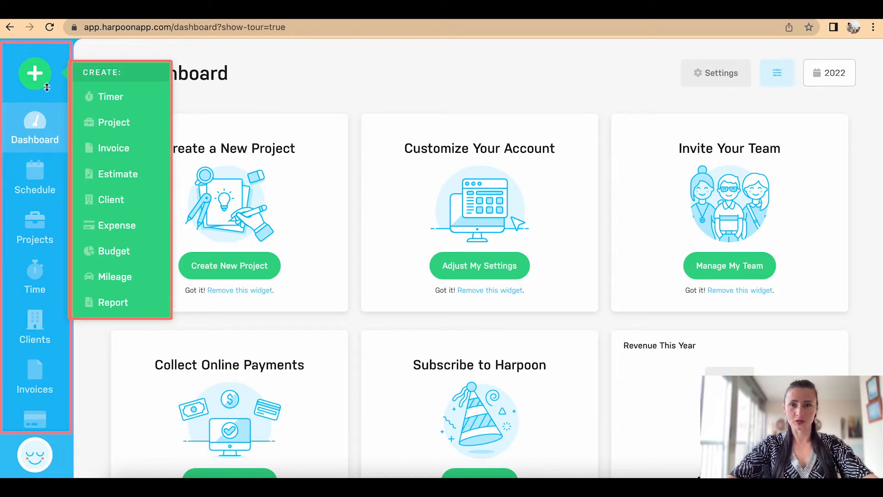
click(625, 89)
click(716, 81)
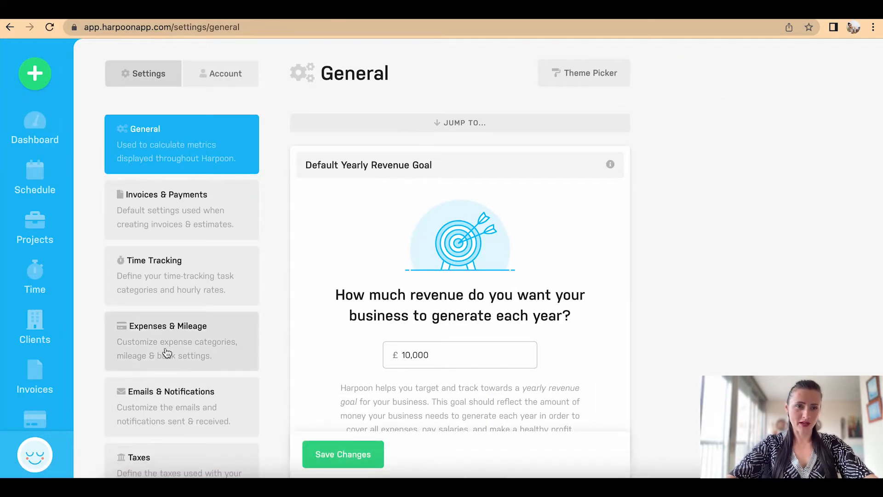
scroll(183, 371, down, 4)
scroll(183, 371, up, 5)
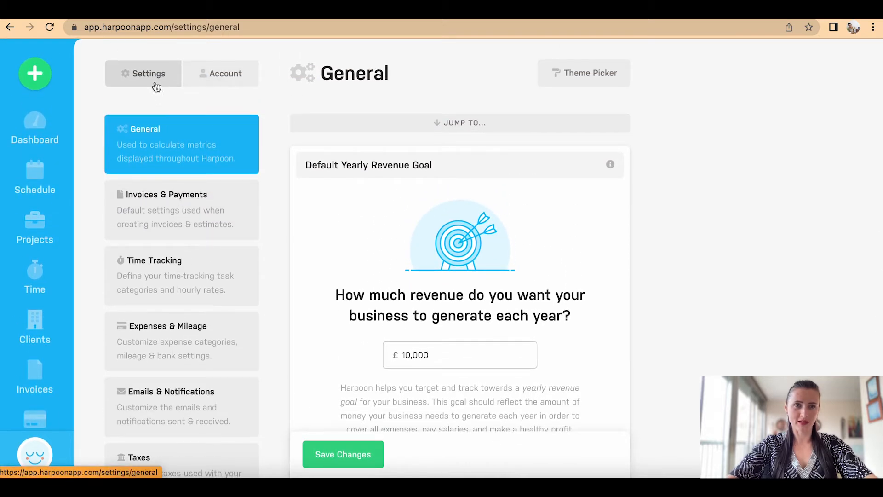
click(222, 83)
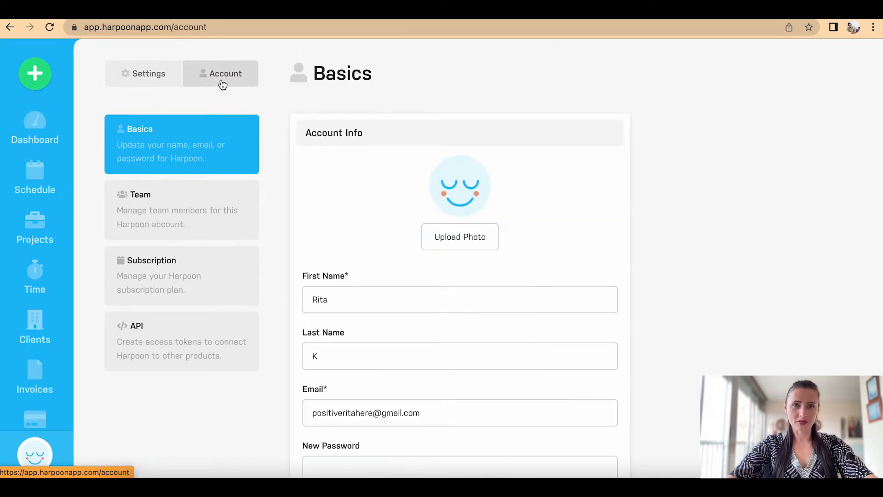
scroll(299, 190, down, 5)
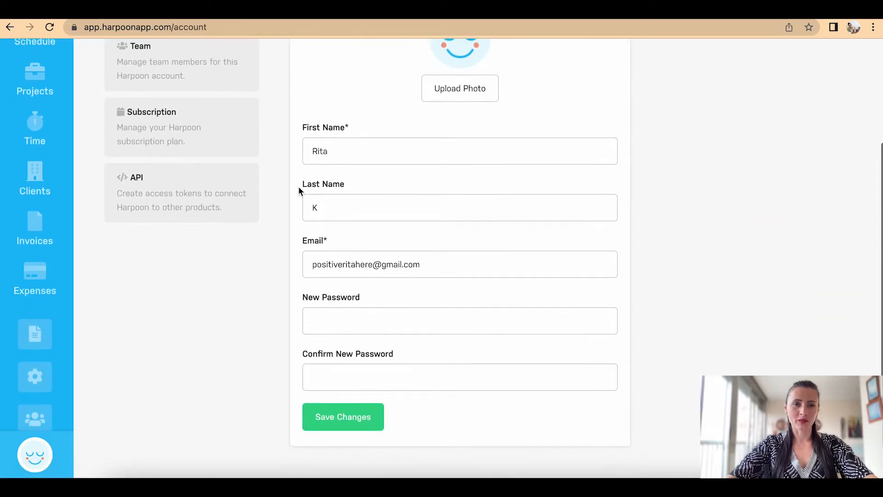
scroll(299, 191, up, 4)
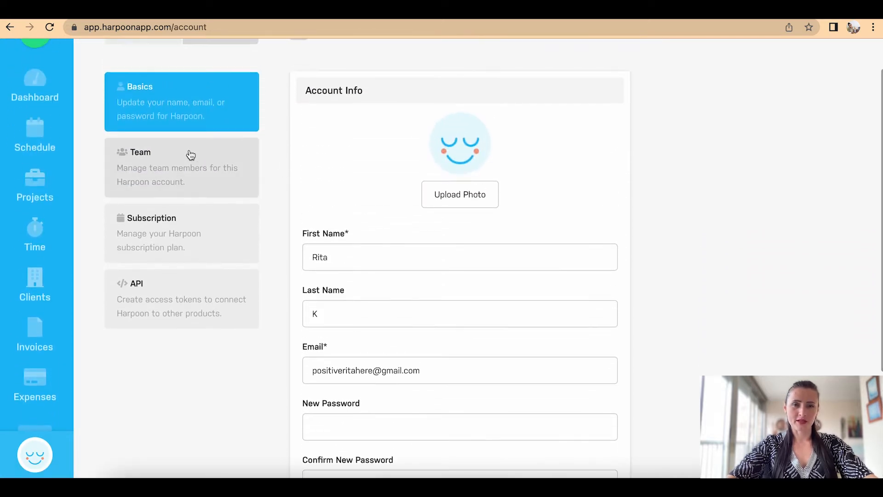
click(183, 163)
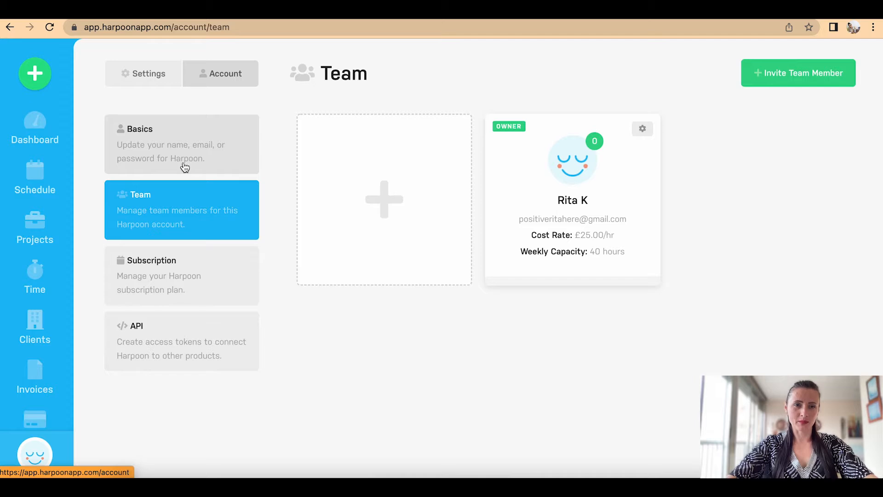
click(229, 276)
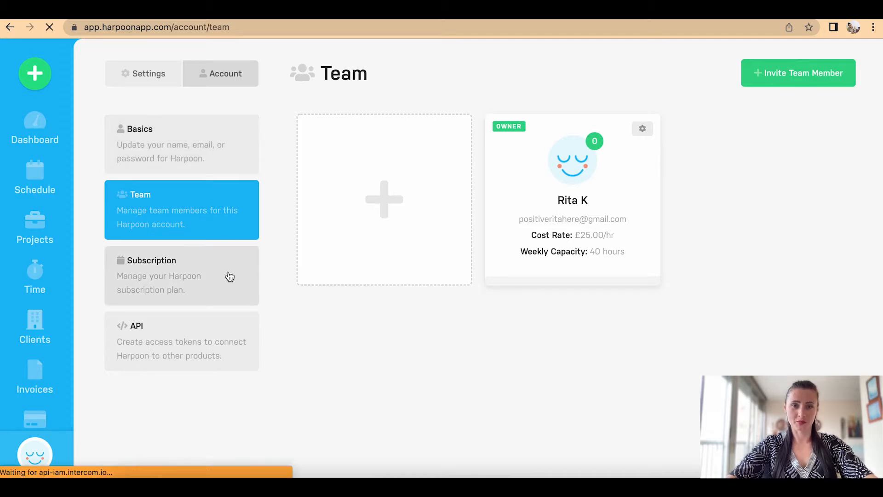
scroll(230, 276, down, 2)
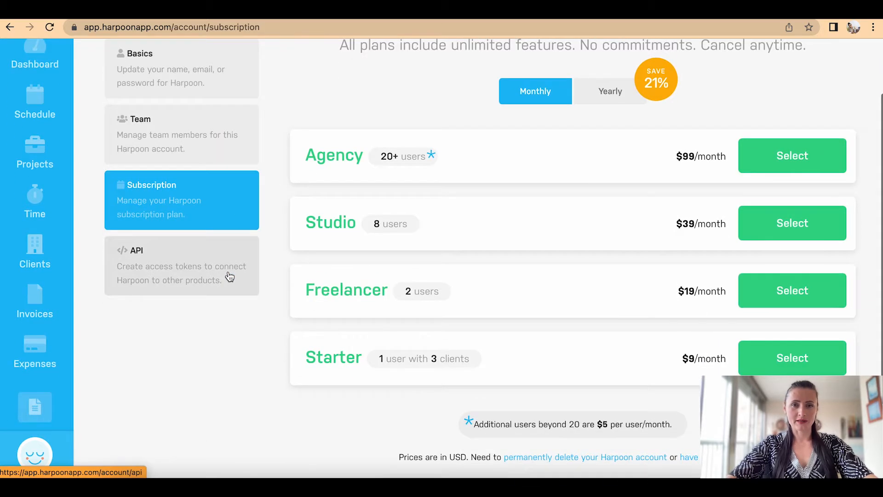
click(229, 276)
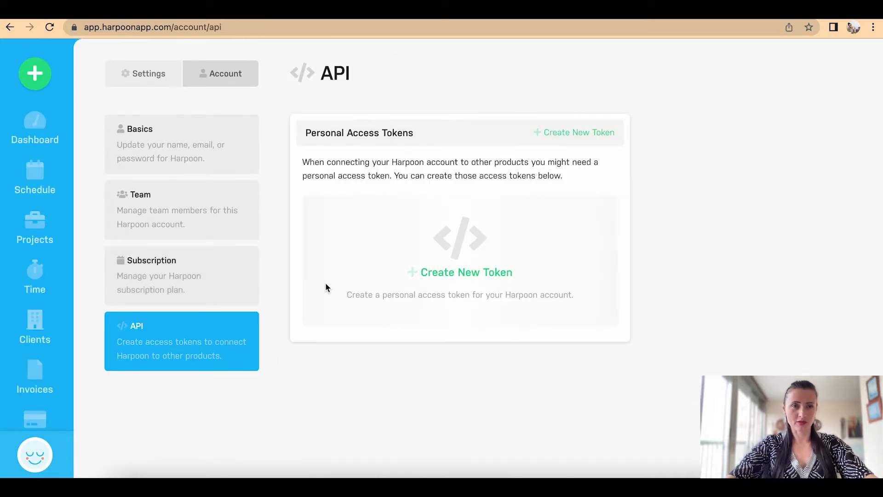
click(148, 82)
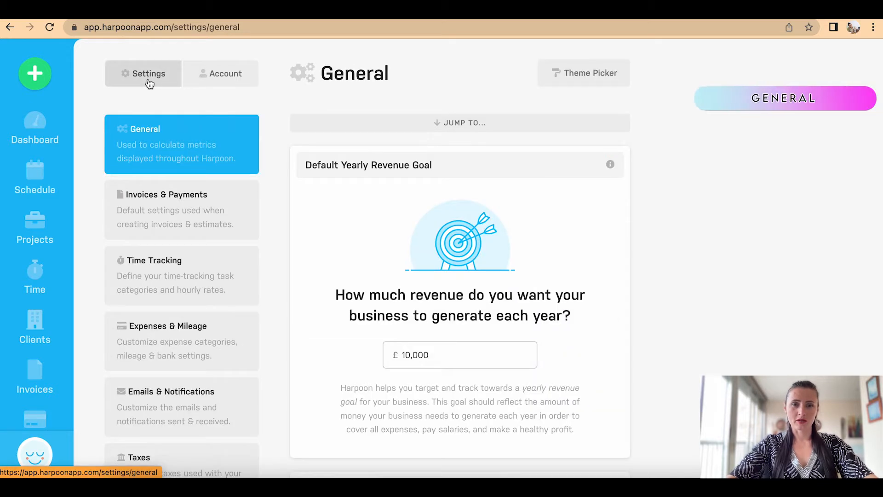
Step: Scroll General settings to Work Habits (20 days off, 5 days, 8 hours) and Currency & Formatting
scroll(706, 320, down, 3)
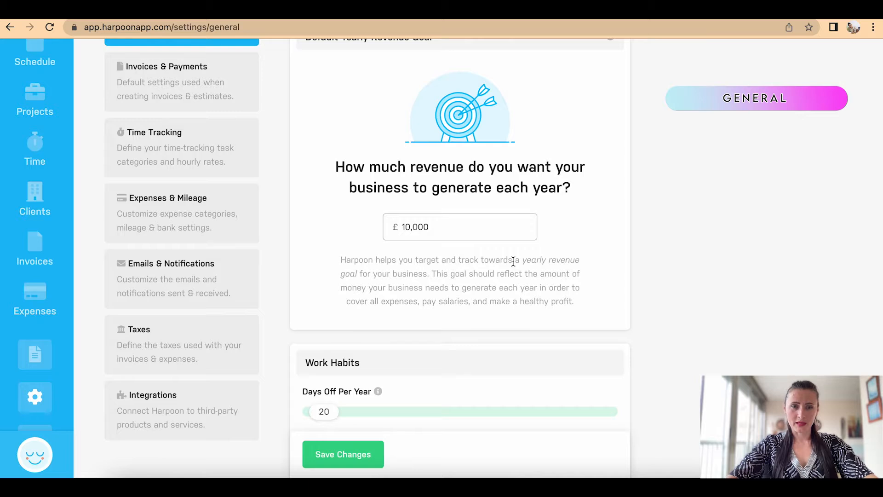
scroll(512, 261, down, 5)
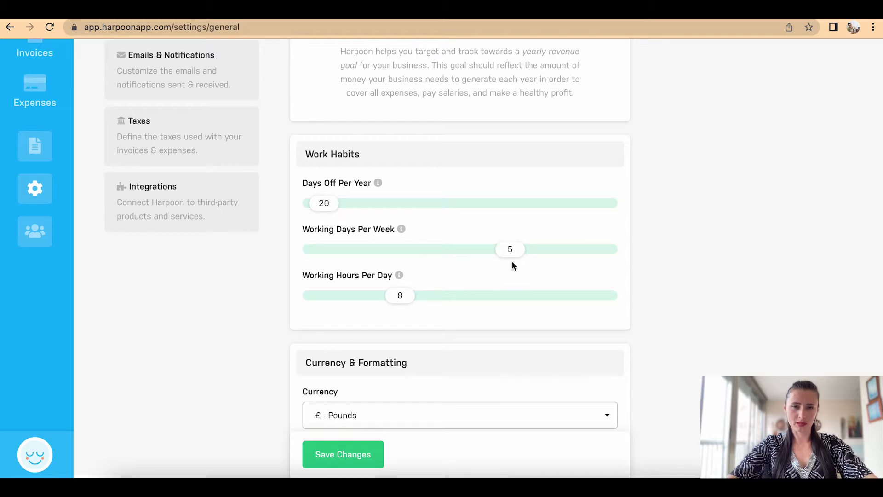
scroll(412, 297, down, 5)
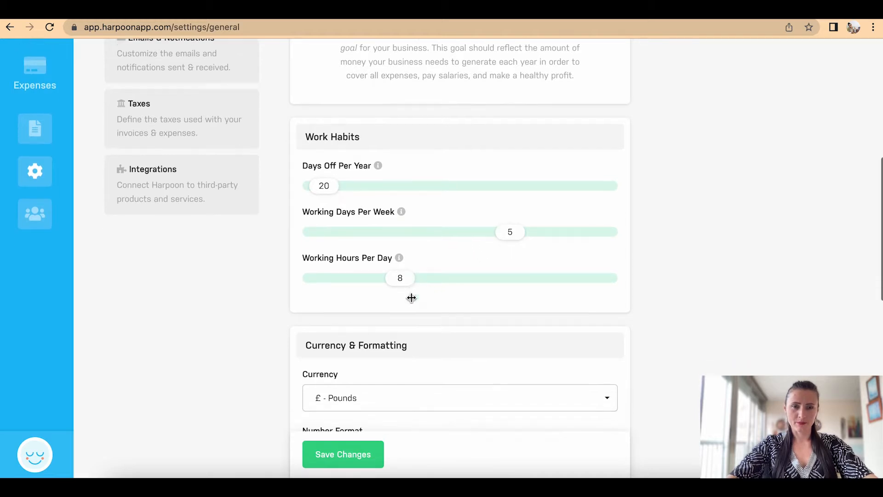
scroll(412, 302, down, 3)
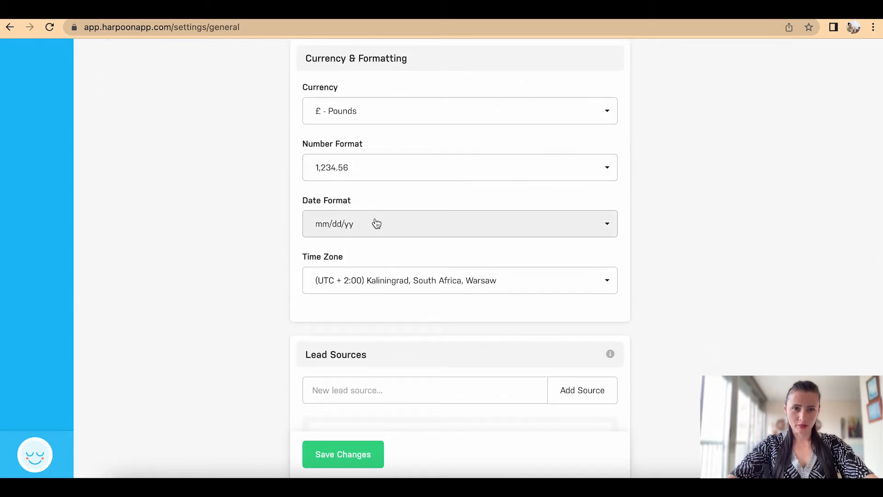
Step: Set Date Format to dd/mm/yy and Time Zone to (UTC) Casablanca, Dublin, Edinburgh, London, then save
click(377, 223)
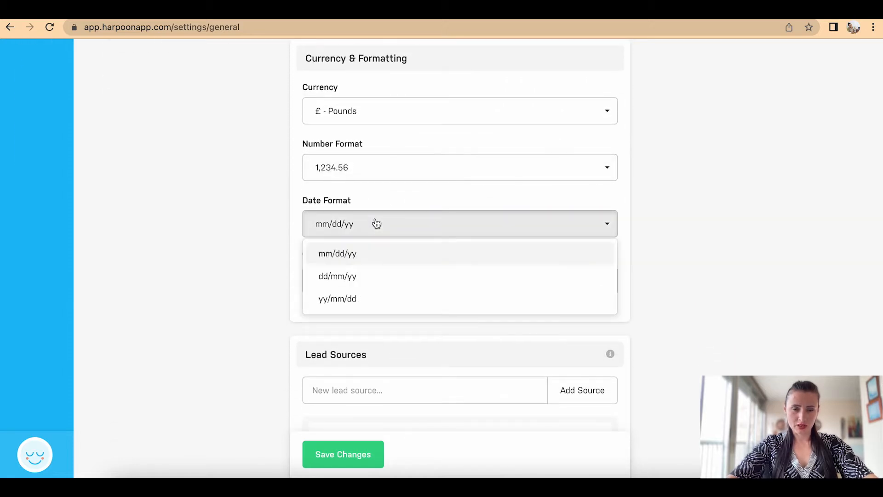
click(351, 276)
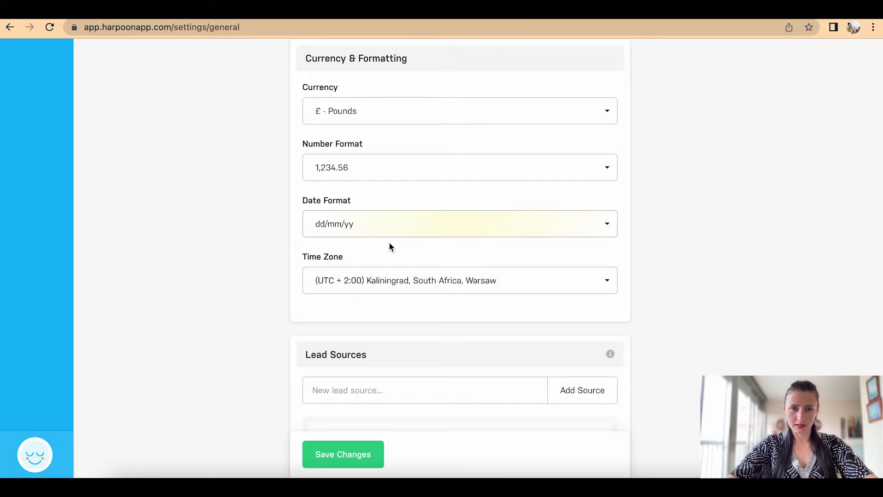
click(463, 289)
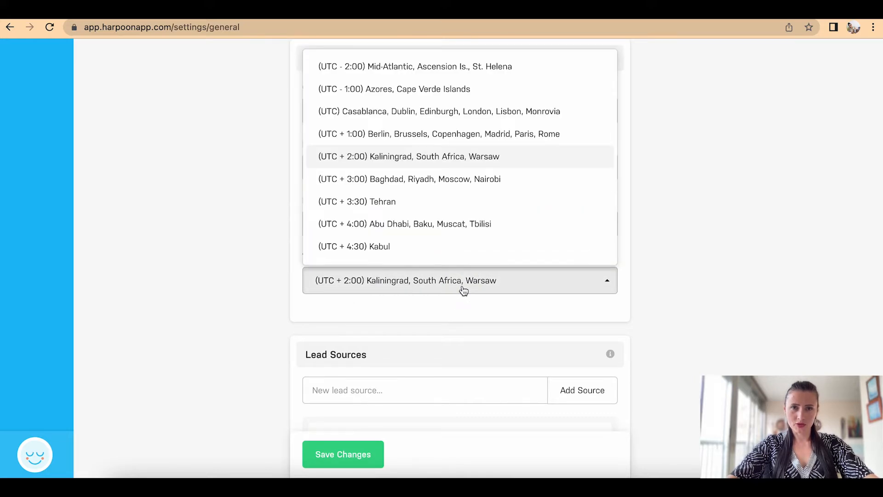
click(476, 121)
scroll(708, 309, down, 5)
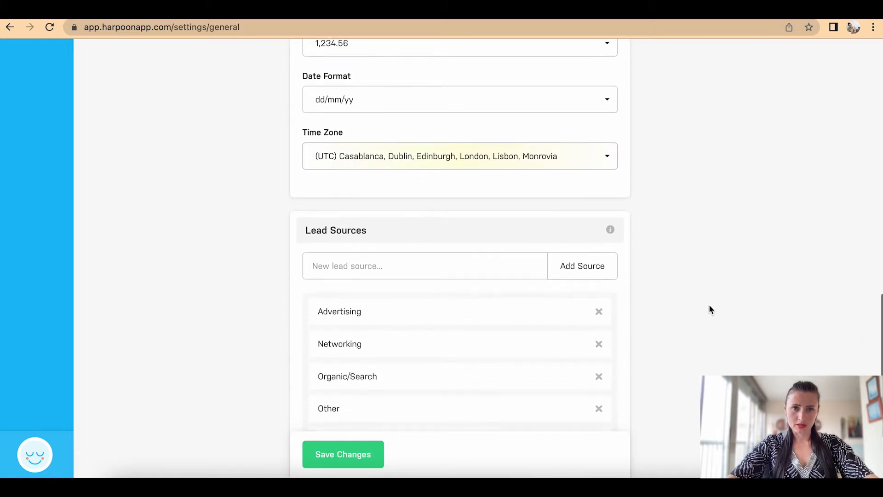
scroll(709, 309, down, 1)
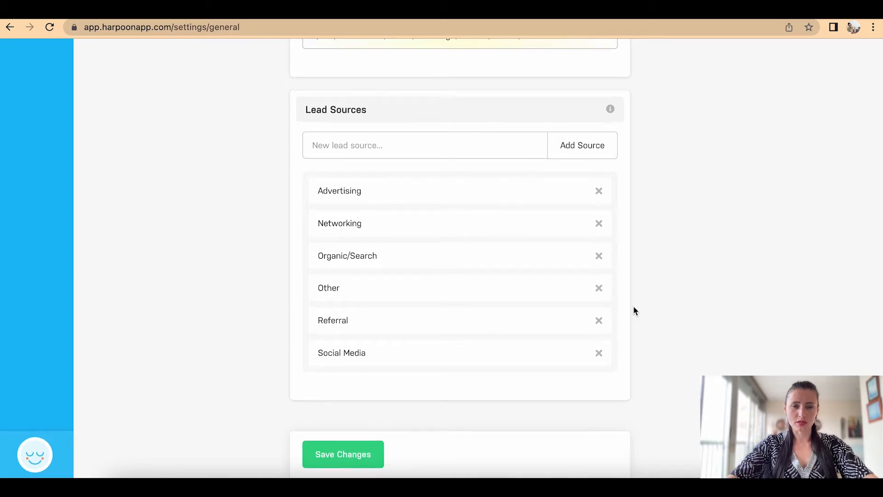
click(340, 457)
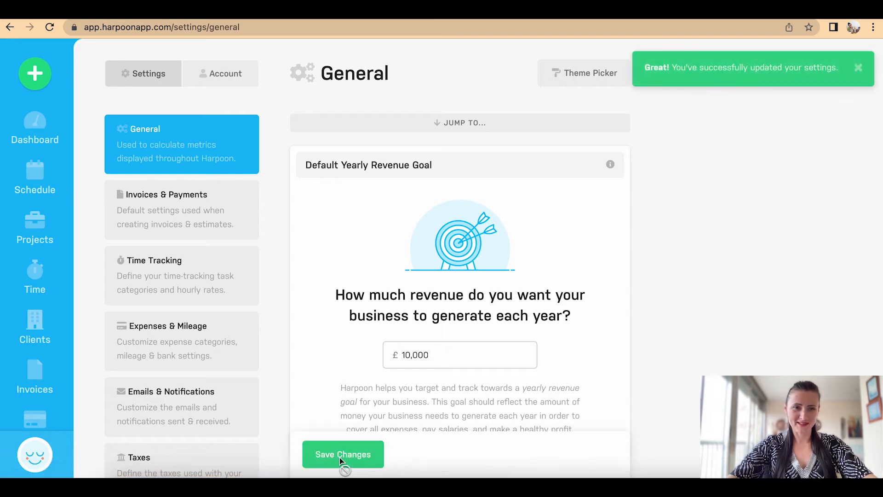
scroll(307, 359, down, 3)
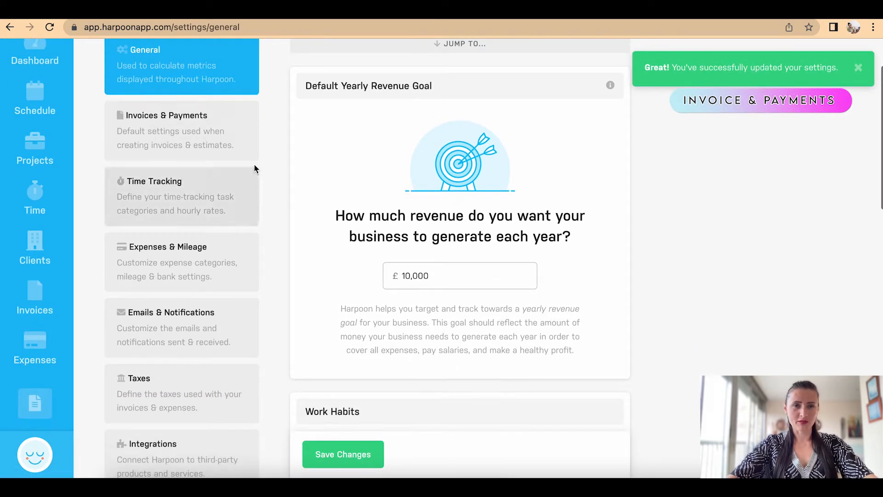
click(227, 122)
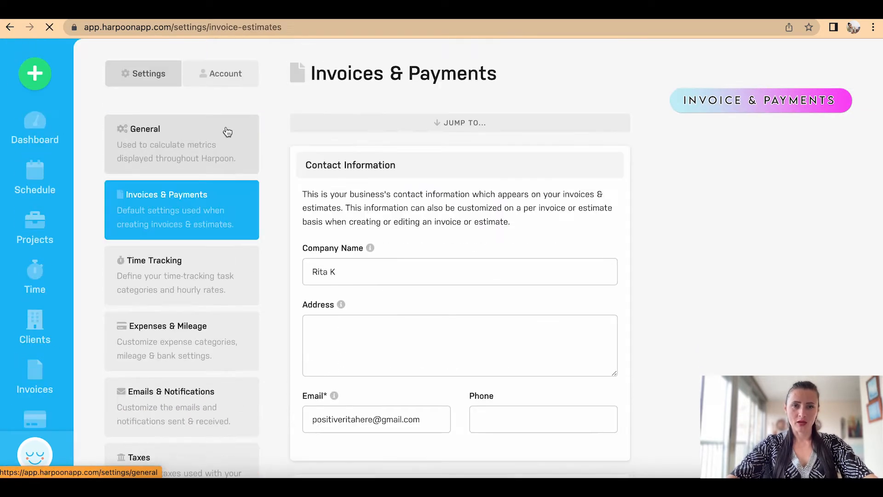
scroll(690, 275, down, 5)
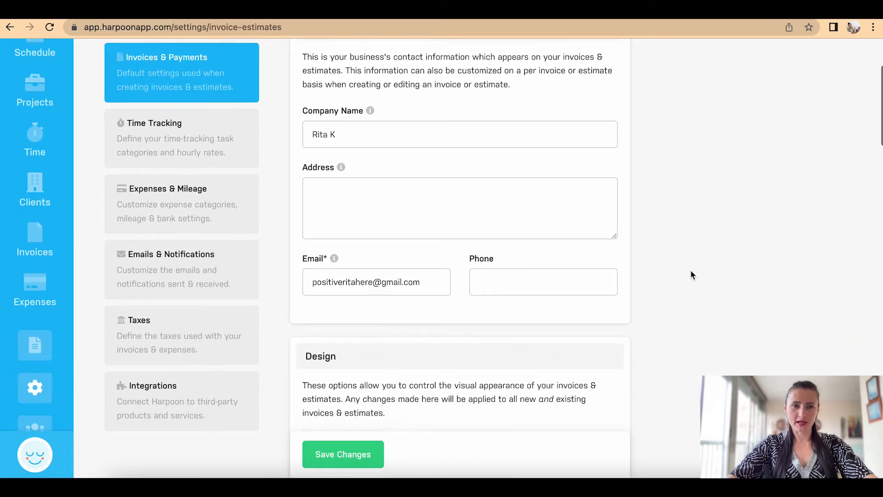
click(468, 181)
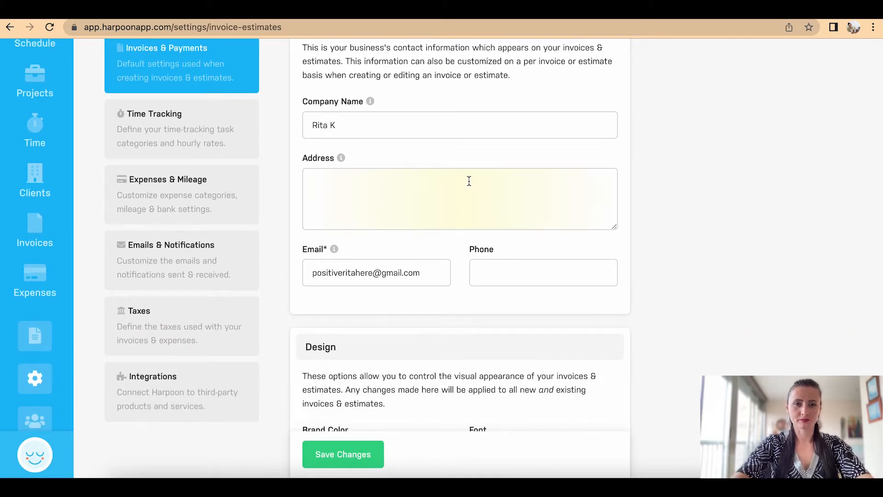
text(Test T)
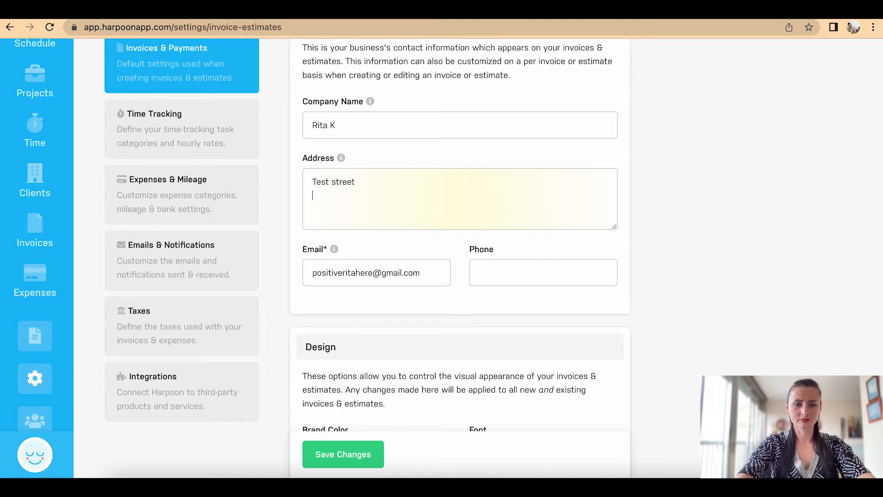
text(own)
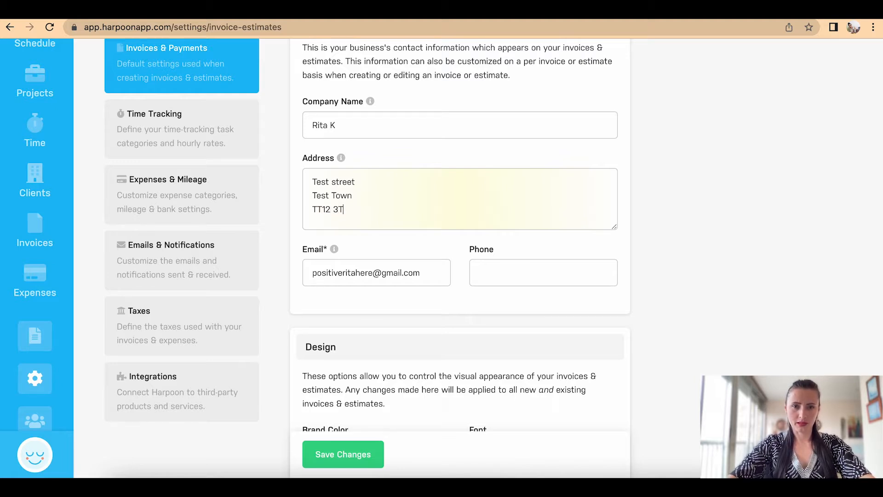
scroll(803, 247, down, 7)
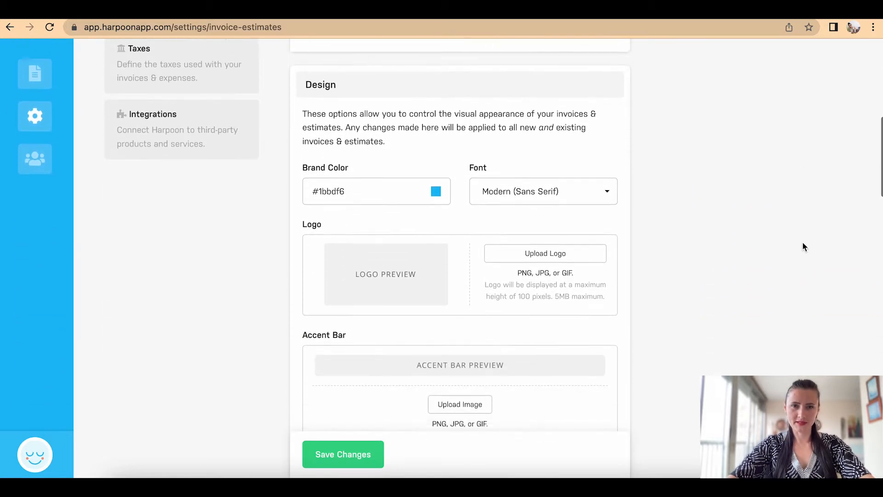
scroll(803, 247, up, 2)
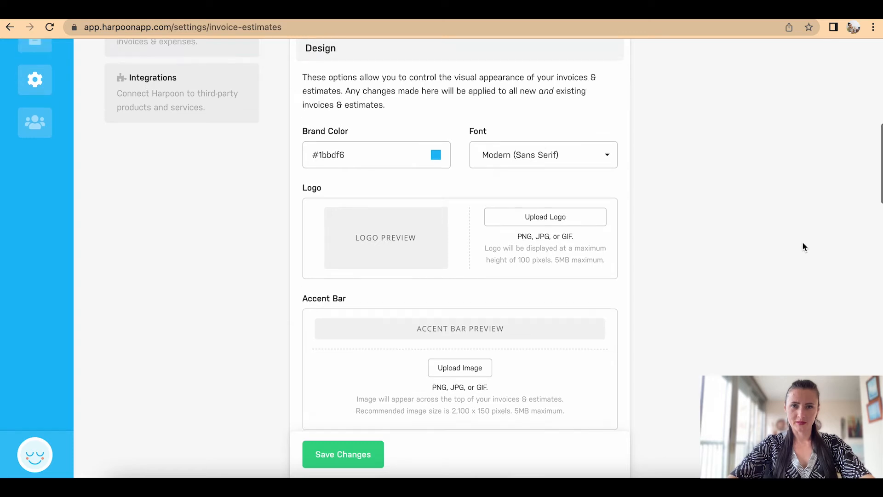
scroll(802, 244, down, 5)
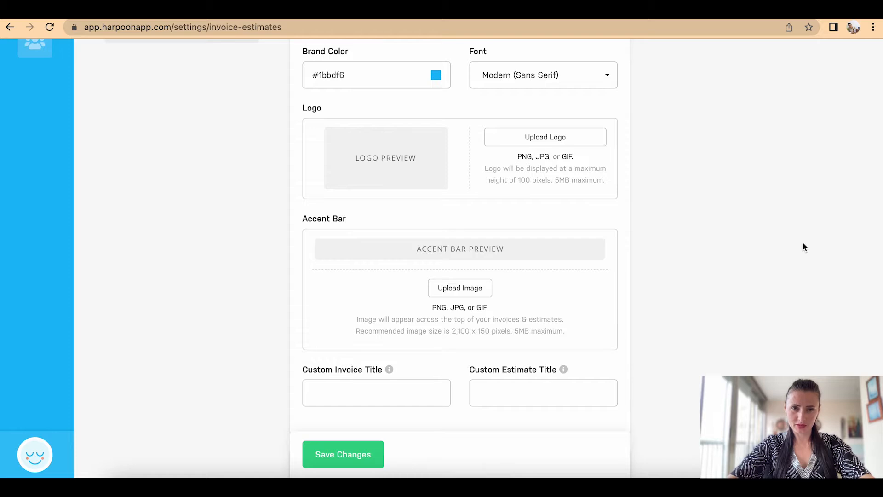
scroll(803, 247, down, 3)
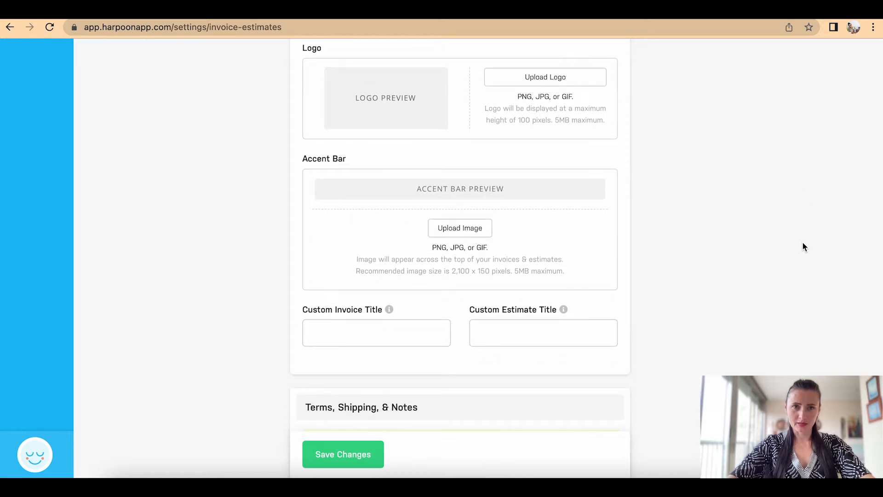
scroll(803, 247, down, 4)
scroll(803, 244, down, 10)
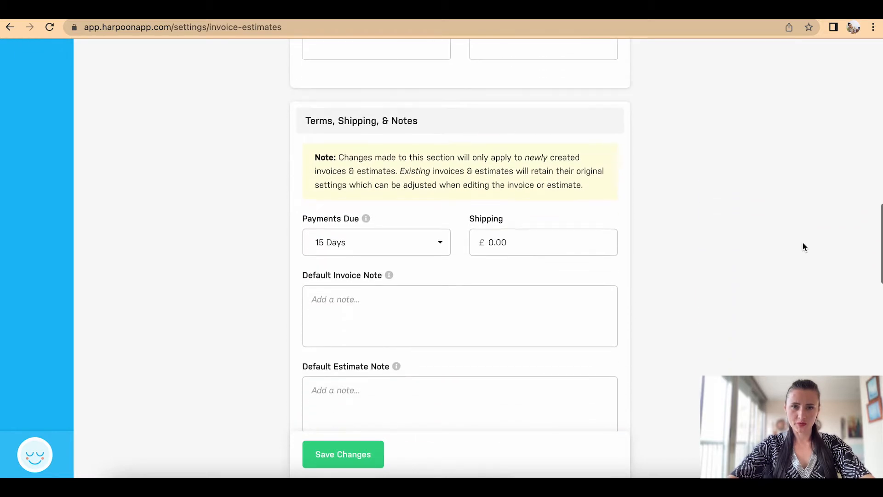
scroll(803, 247, down, 4)
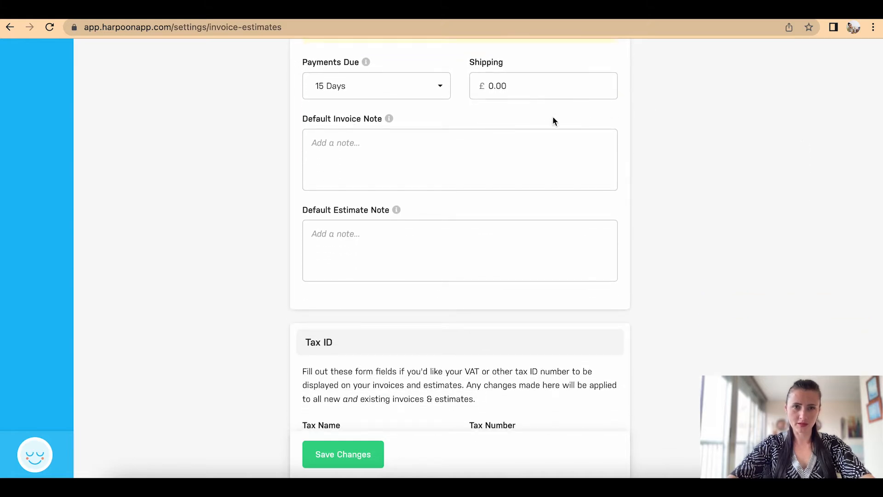
scroll(602, 169, down, 2)
scroll(603, 169, down, 10)
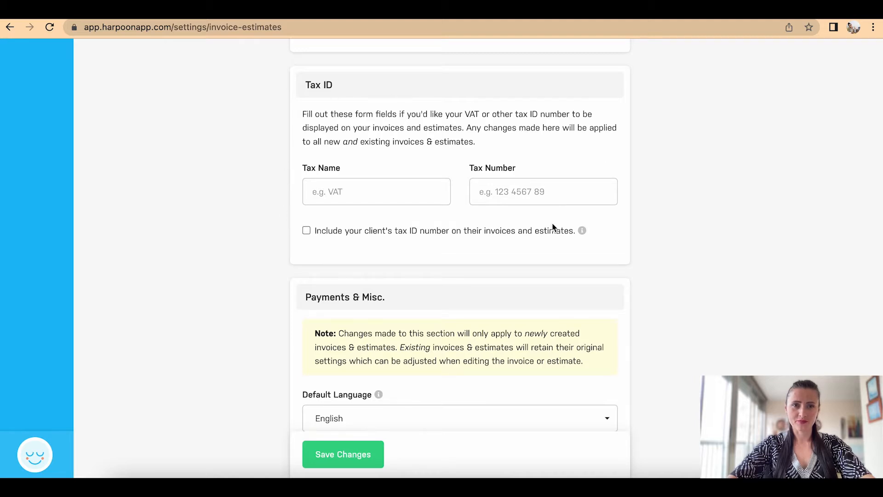
scroll(561, 229, down, 4)
scroll(561, 229, down, 7)
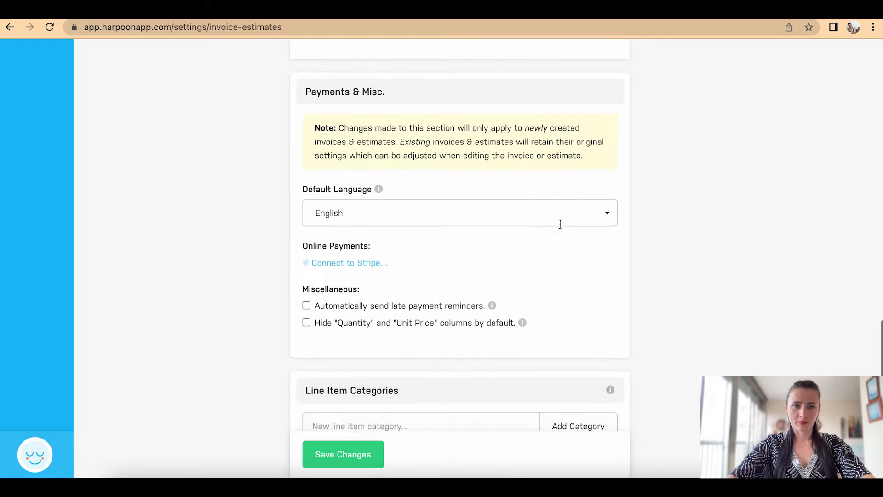
scroll(560, 225, down, 5)
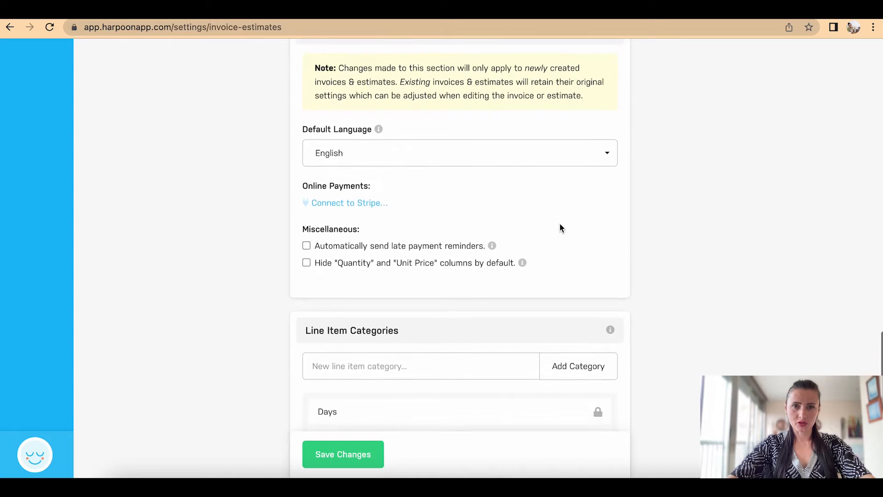
Step: Keep English as default invoice language, review Line Item Categories, and save Invoices & Payments settings
click(583, 78)
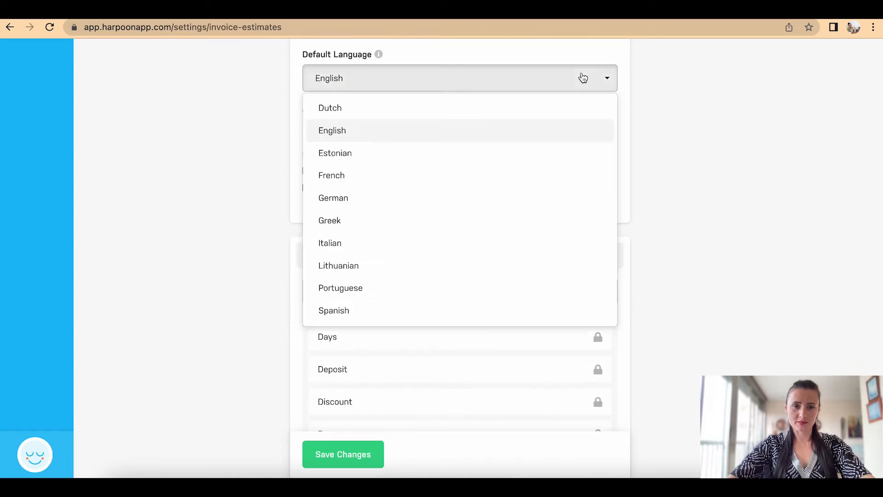
scroll(520, 197, down, 3)
scroll(520, 197, up, 3)
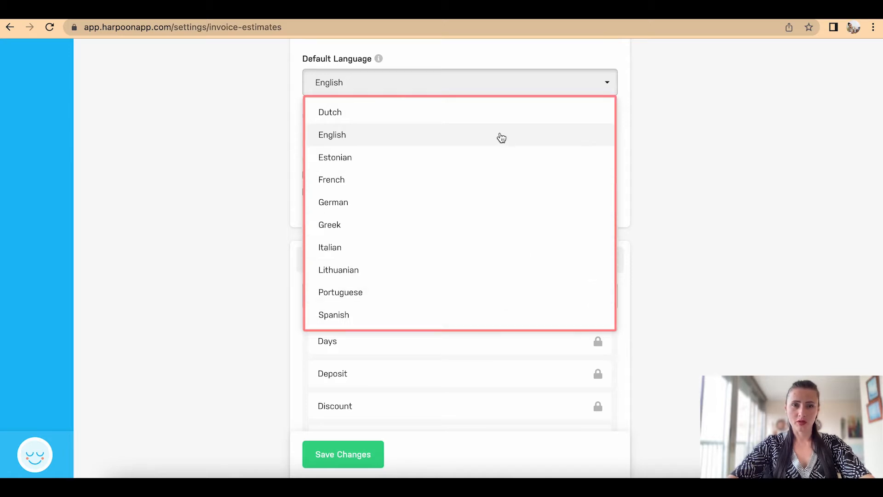
click(702, 133)
scroll(688, 190, down, 2)
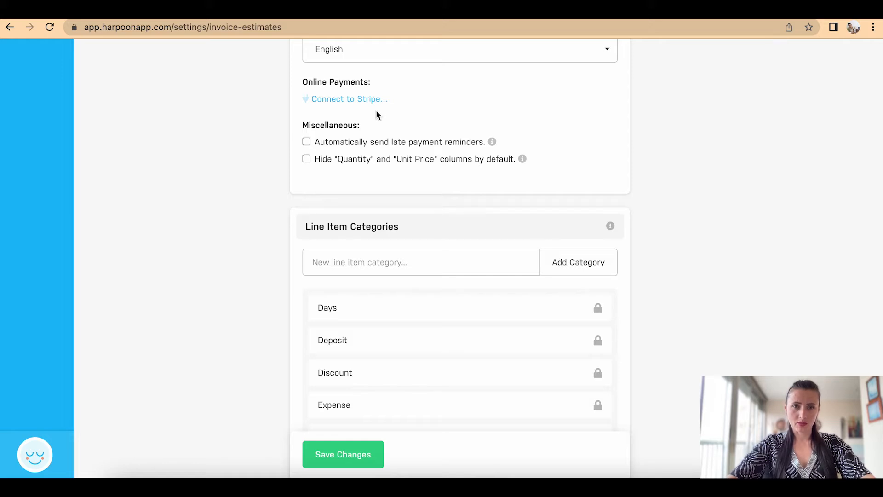
scroll(655, 178, down, 1)
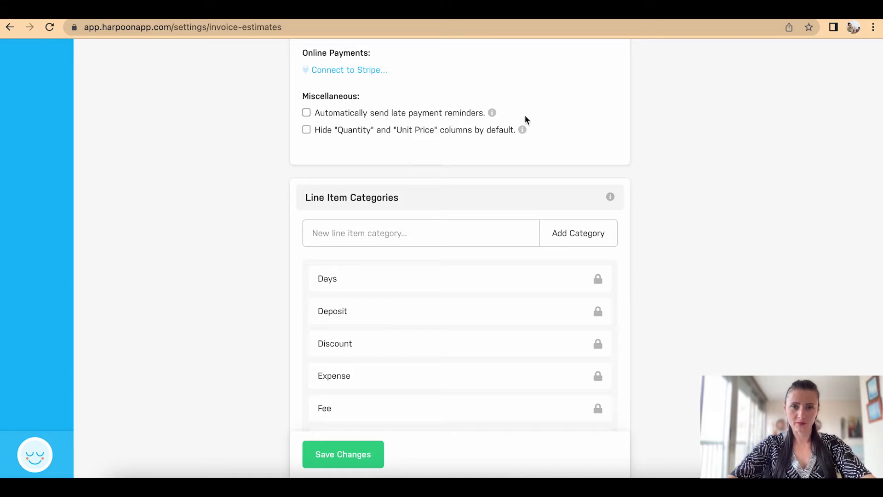
scroll(633, 153, down, 3)
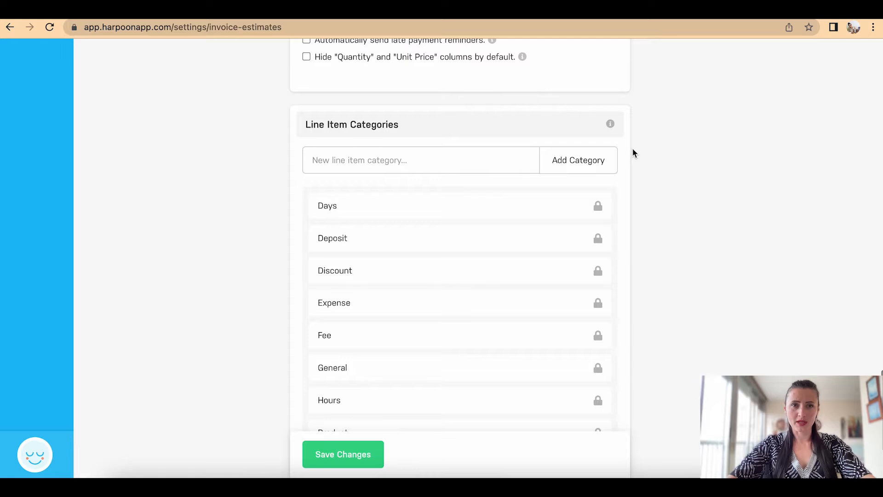
scroll(633, 153, down, 2)
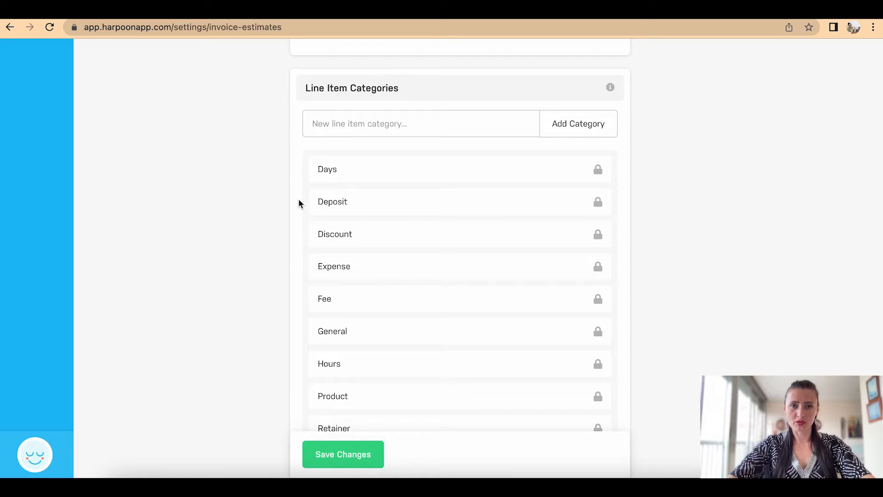
scroll(299, 203, down, 2)
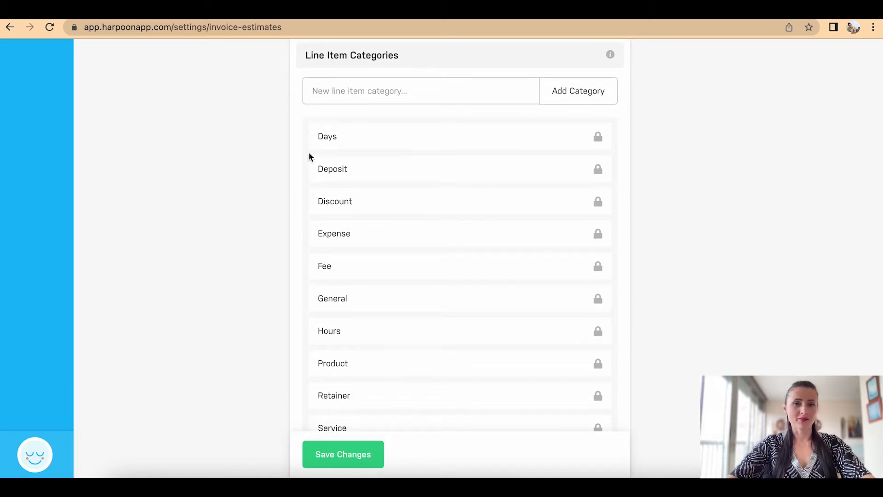
scroll(311, 279, down, 4)
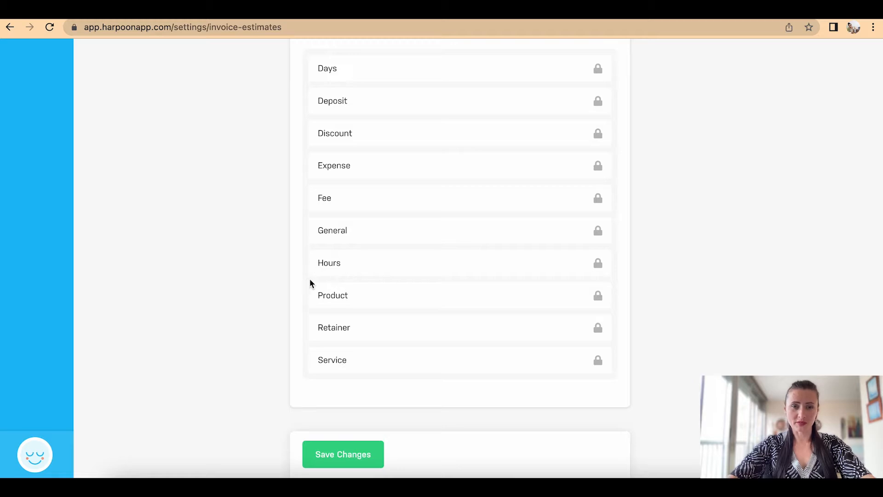
scroll(378, 303, up, 8)
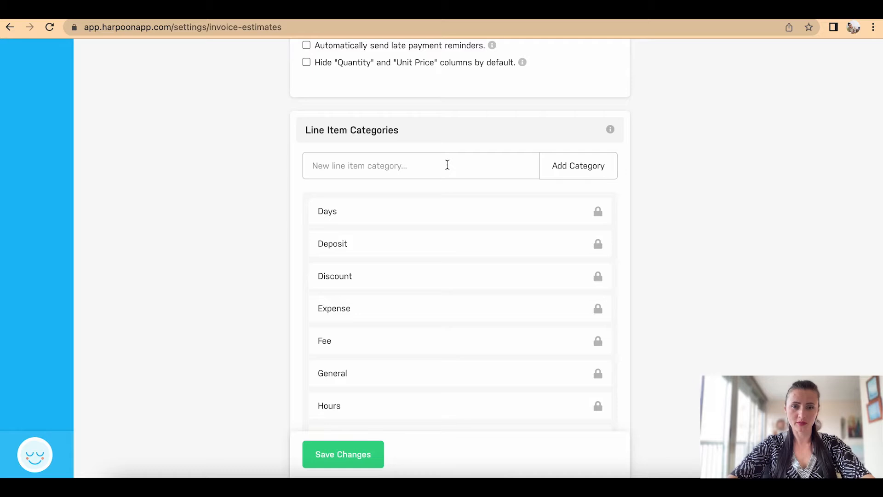
scroll(447, 164, down, 8)
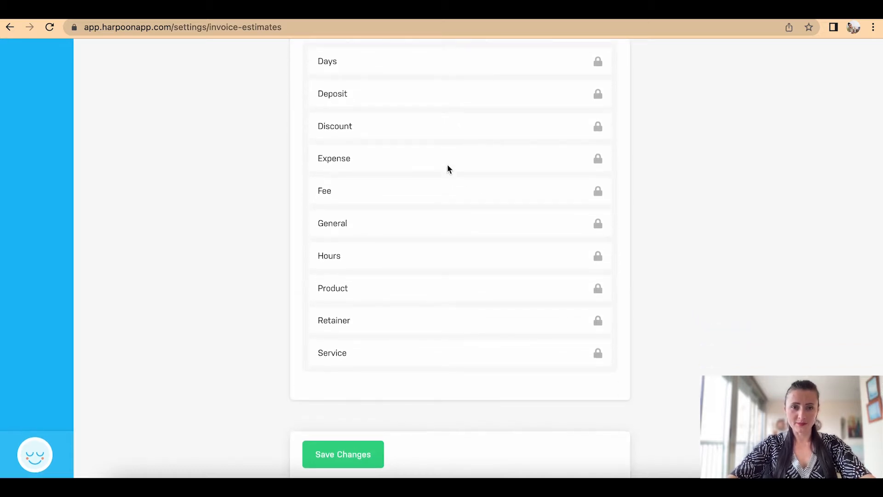
click(353, 461)
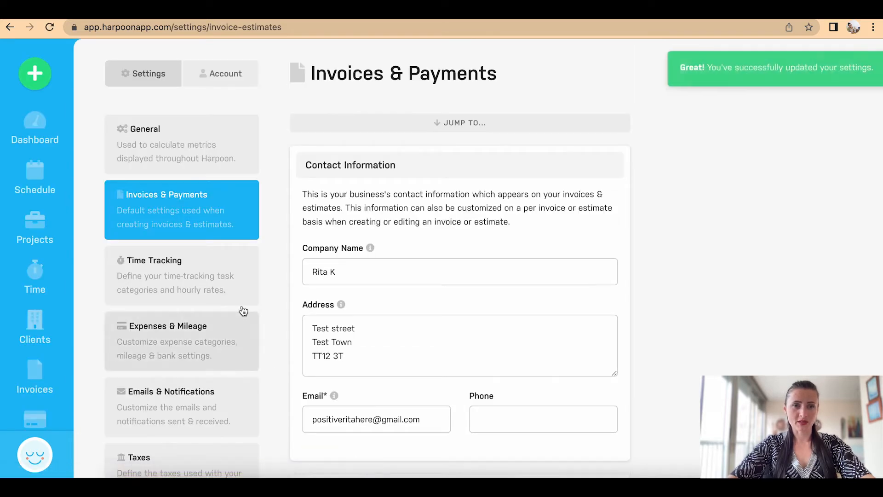
Step: Save a £50.00 default hourly rate with Decimal time display, then open the Create New Task form
click(203, 270)
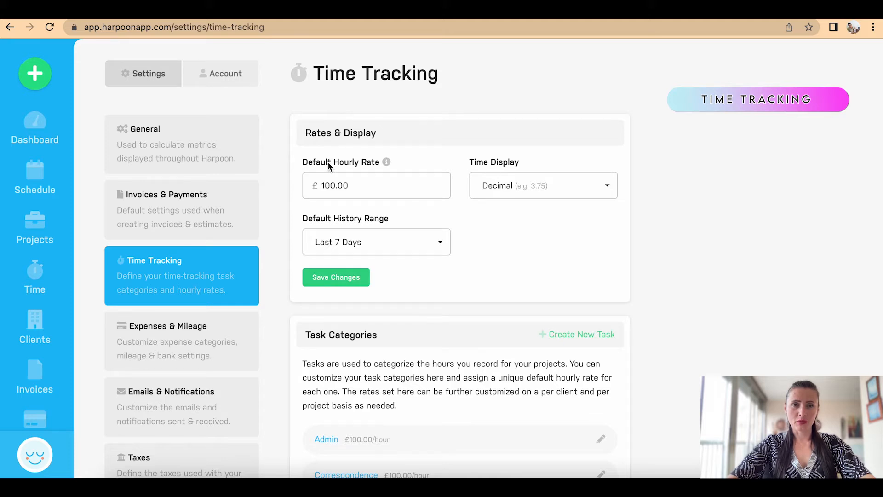
scroll(422, 202, down, 1)
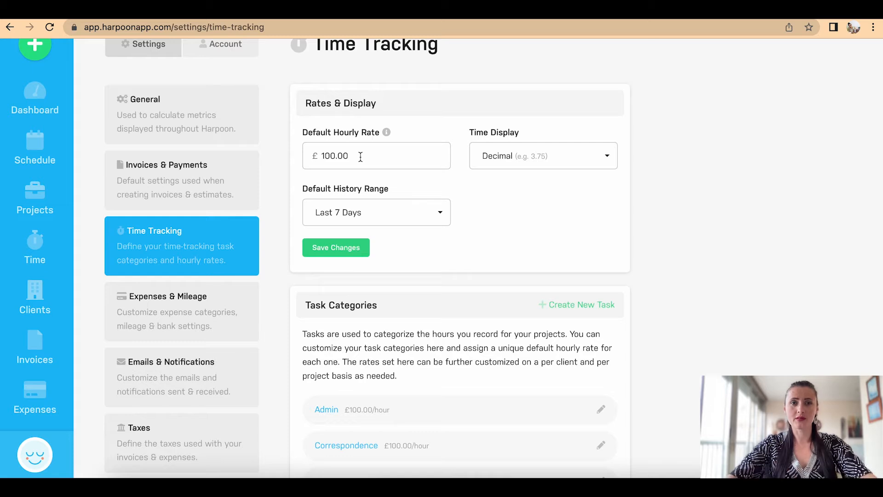
double_click(335, 156)
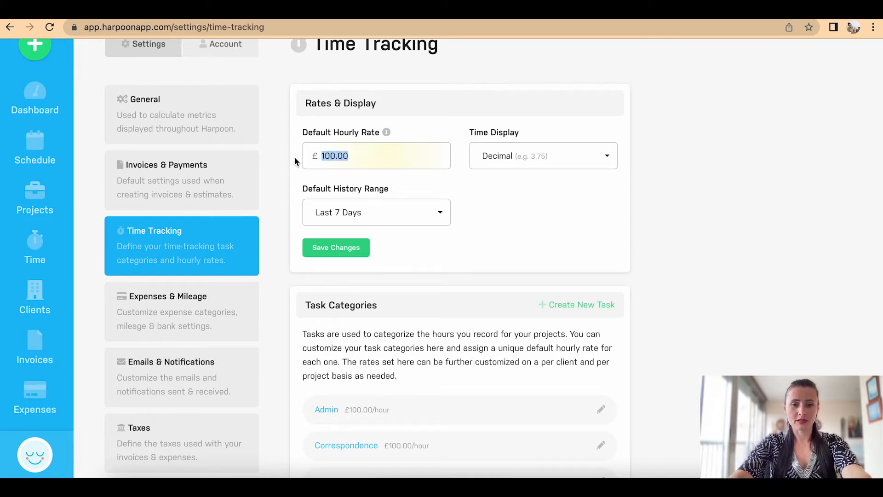
text(50)
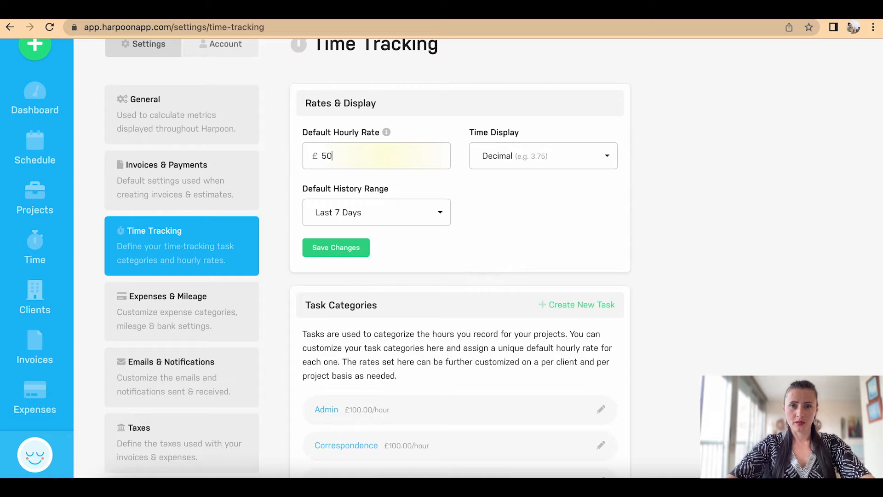
click(573, 165)
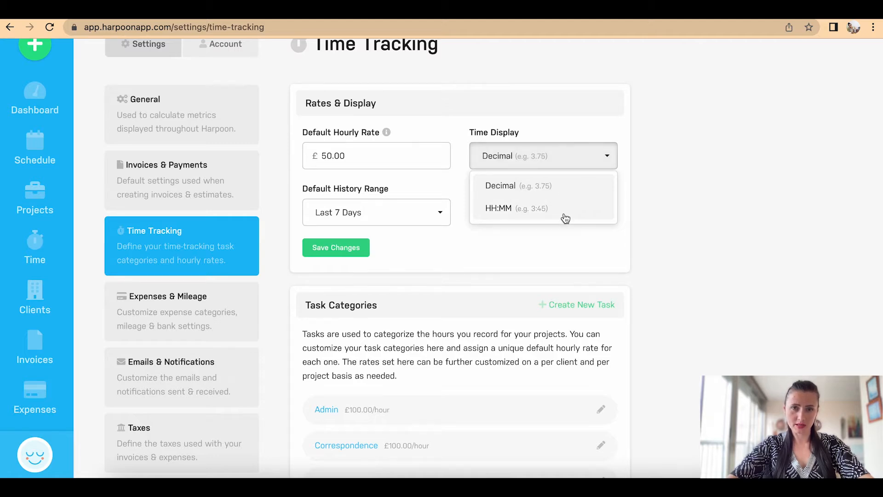
click(558, 186)
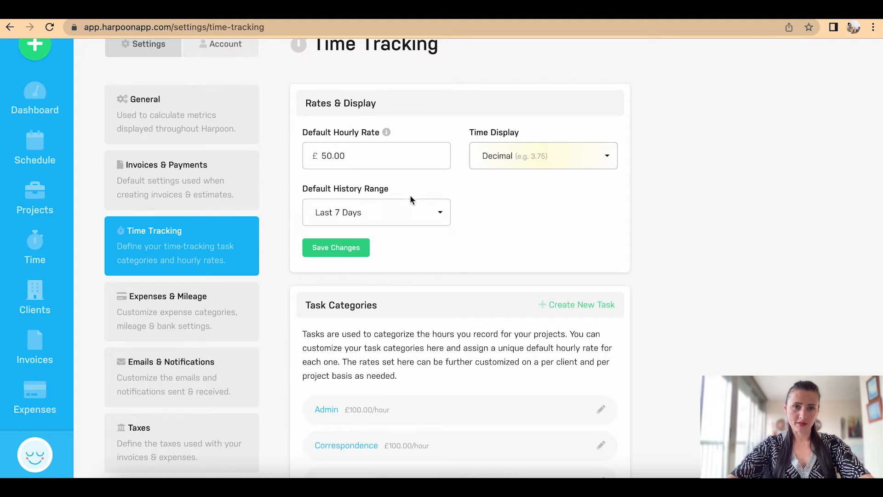
click(360, 248)
scroll(360, 249, down, 6)
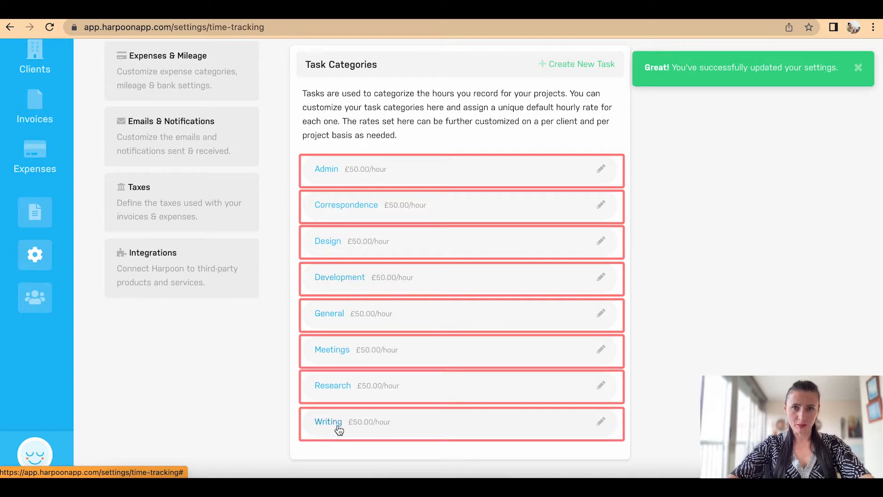
click(586, 68)
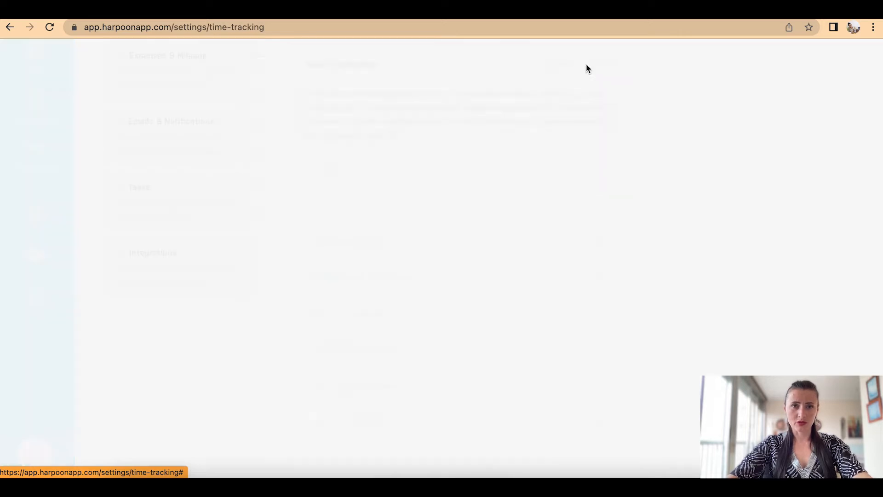
Step: Create a Translation task category at £20.00 per hour and check it in the list
click(380, 139)
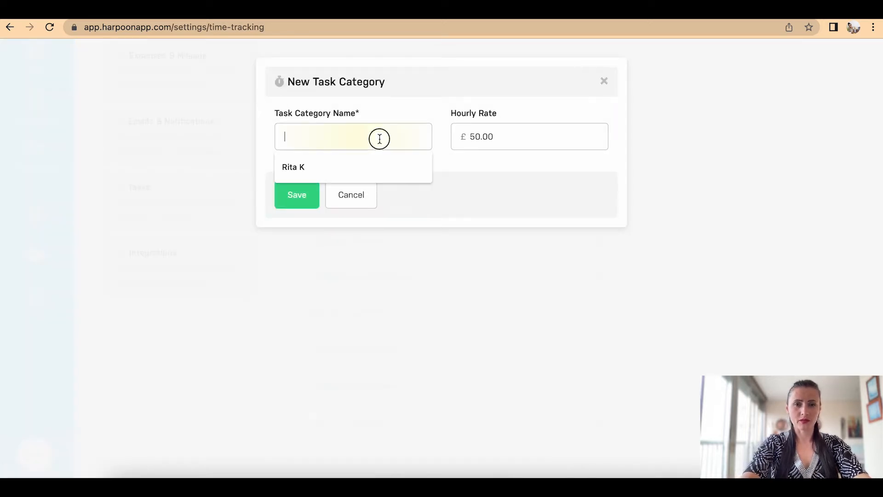
text(Translation)
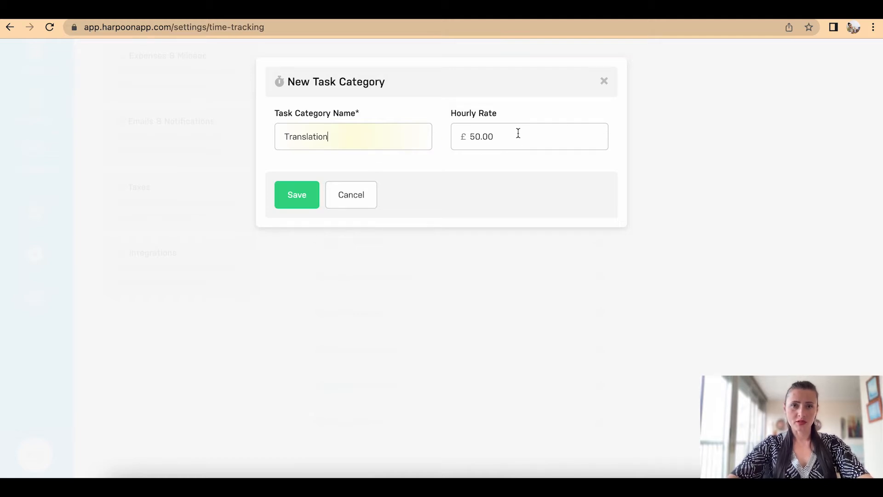
drag(497, 136, 460, 134)
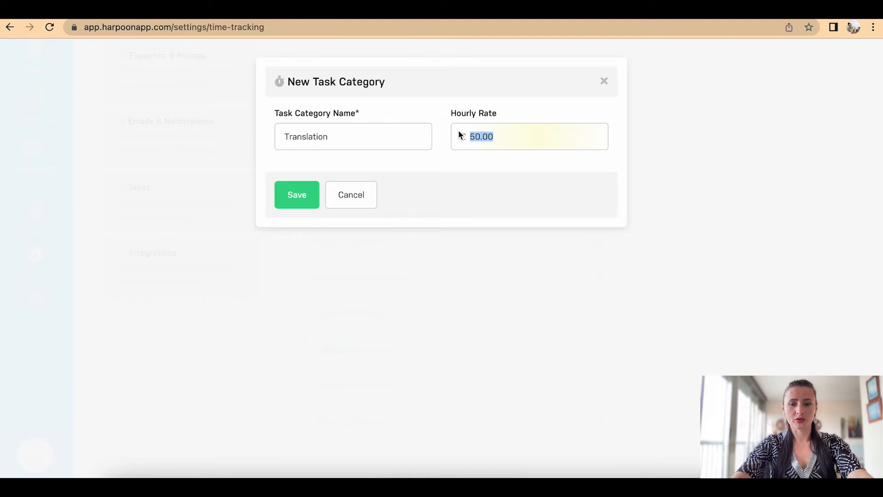
text(20)
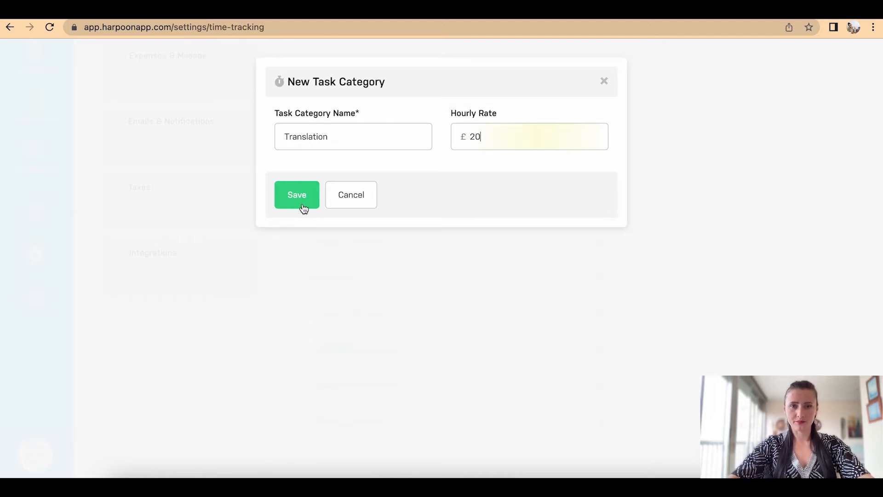
click(301, 196)
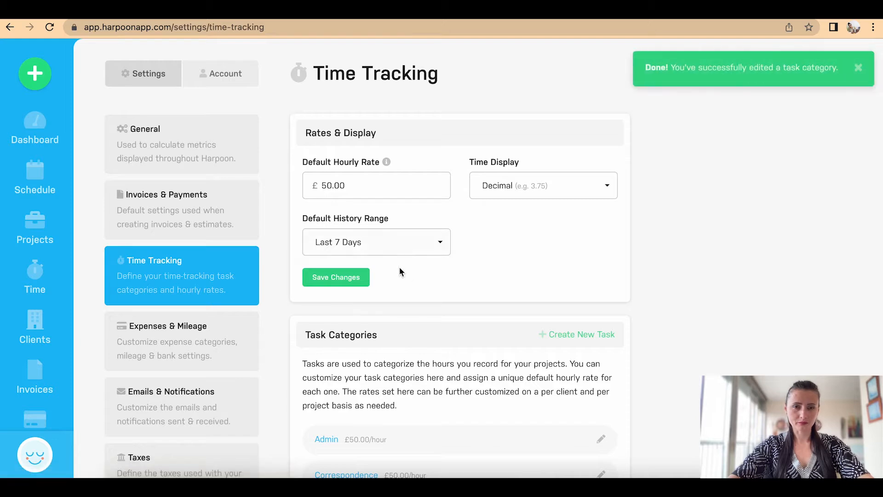
scroll(435, 292, down, 5)
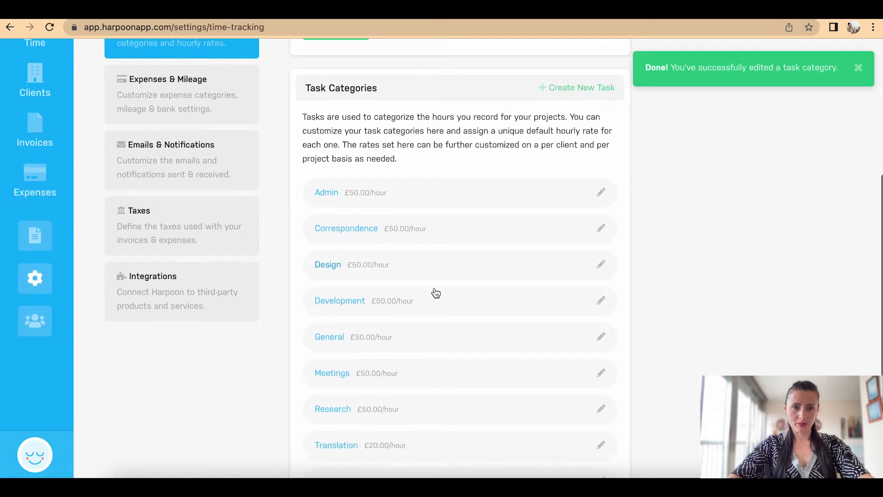
scroll(436, 292, down, 3)
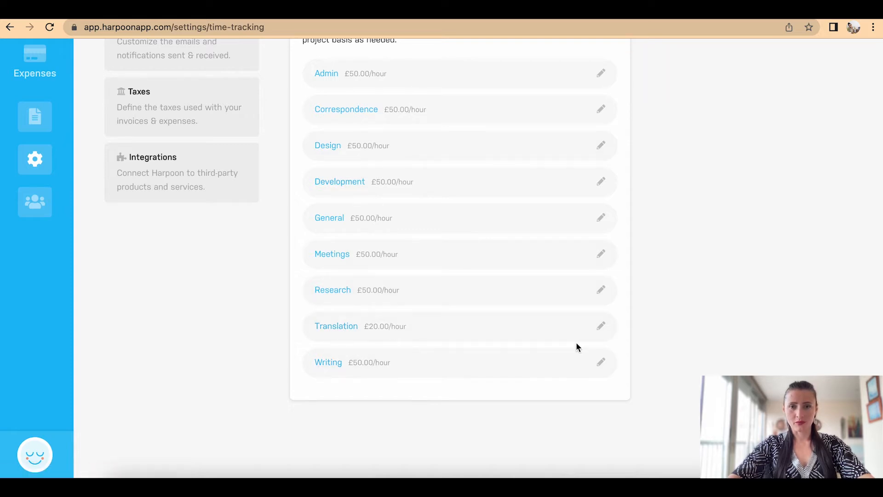
Step: Change the Writing category's hourly rate from £50.00 to £15.00 and save it
click(601, 362)
drag(511, 176, 432, 175)
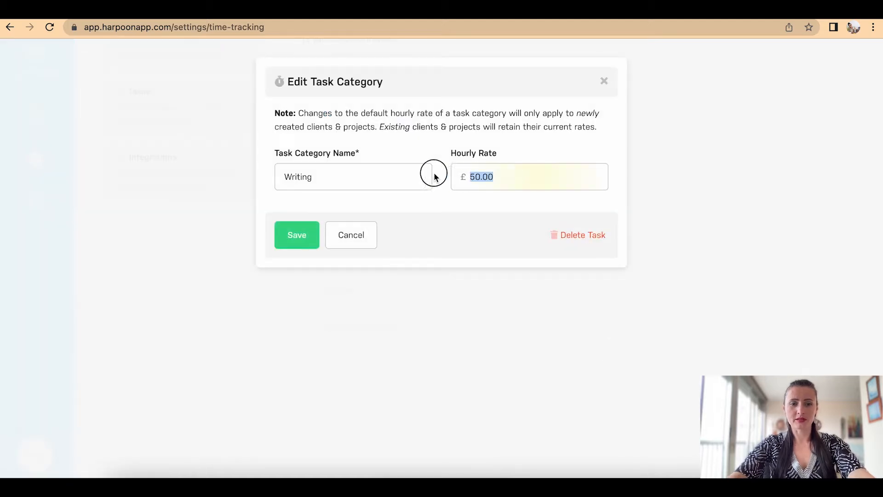
text(15.00)
click(298, 237)
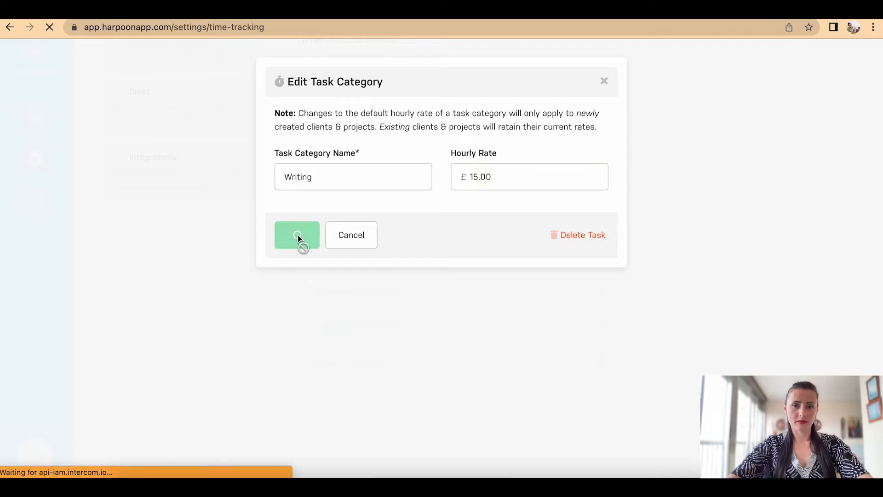
scroll(513, 330, down, 8)
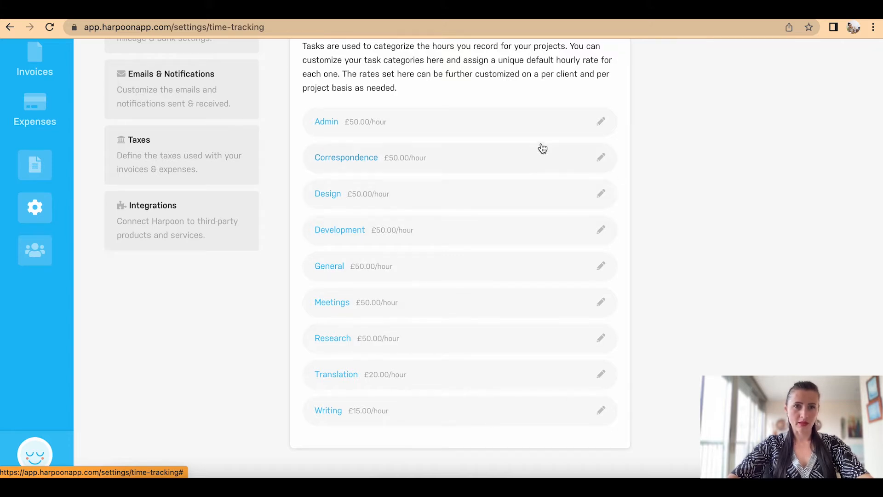
scroll(471, 188, up, 3)
scroll(470, 184, up, 1)
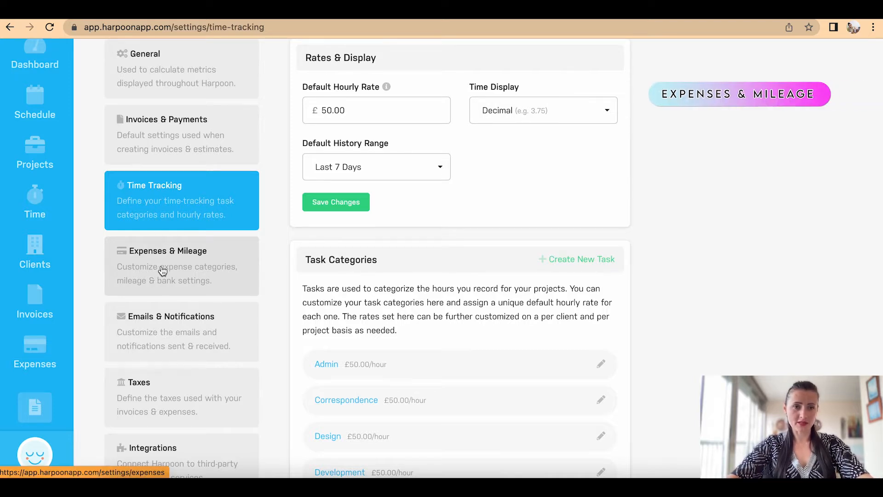
Step: Scroll through the Expenses & Mileage settings to the default expense categories and mileage rate
click(162, 271)
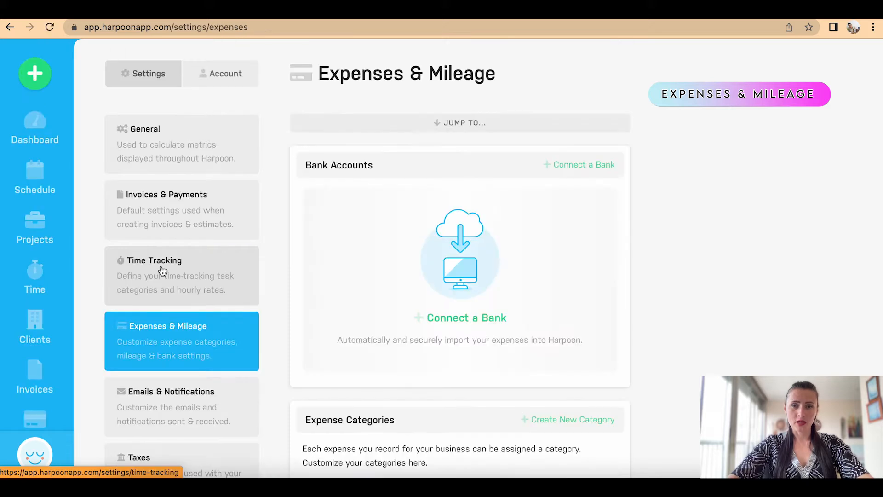
scroll(459, 321, down, 2)
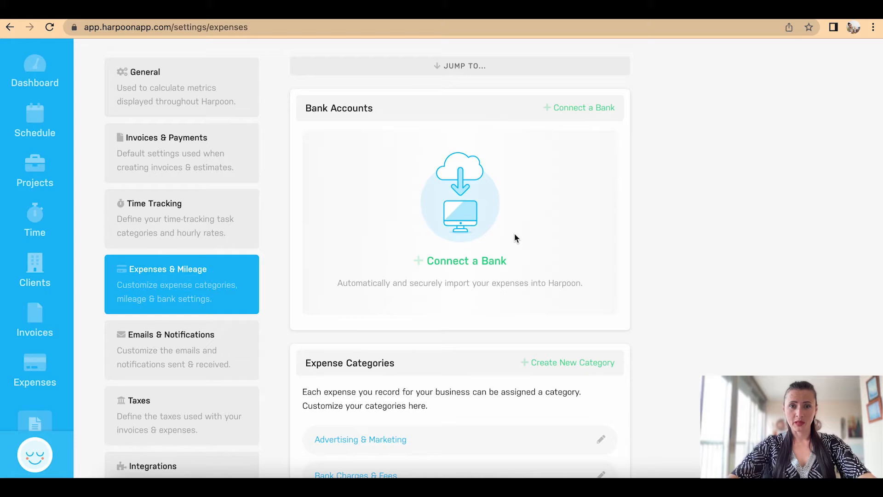
scroll(515, 237, down, 3)
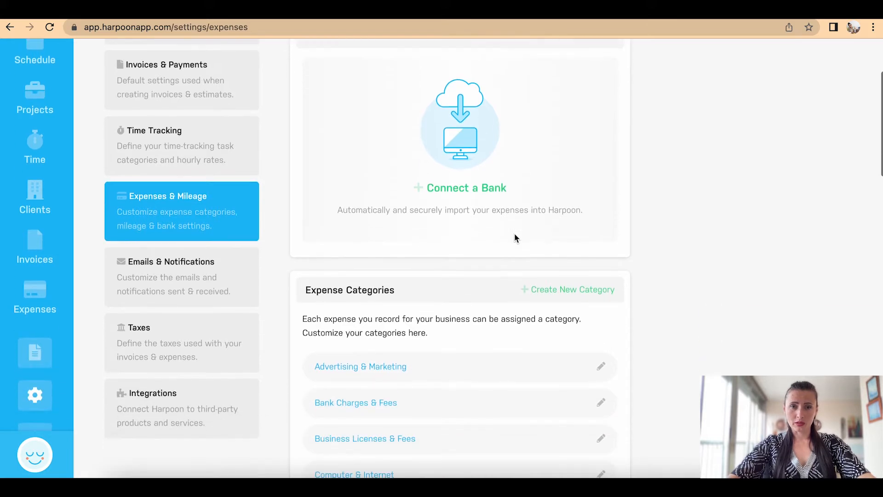
scroll(514, 233, down, 1)
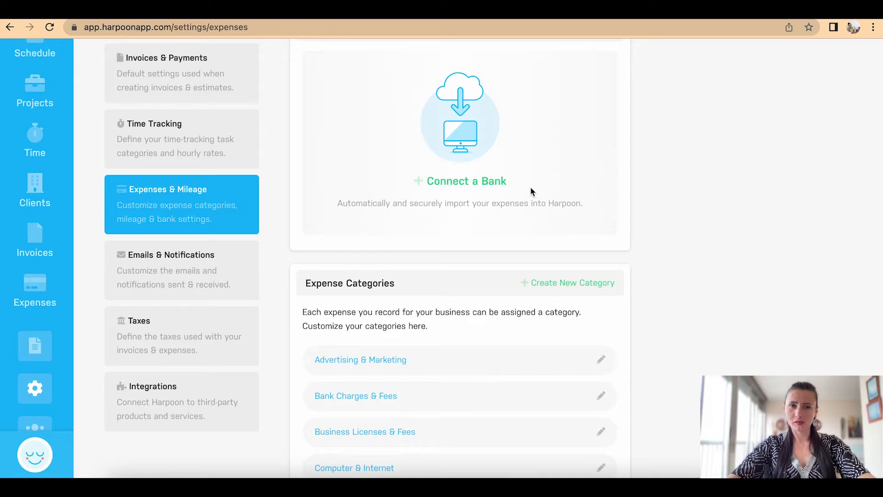
scroll(531, 188, down, 1)
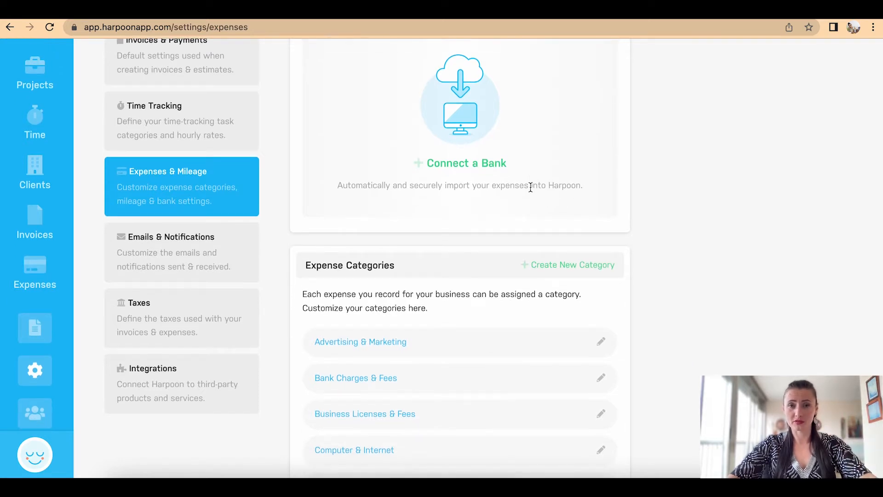
scroll(531, 188, down, 5)
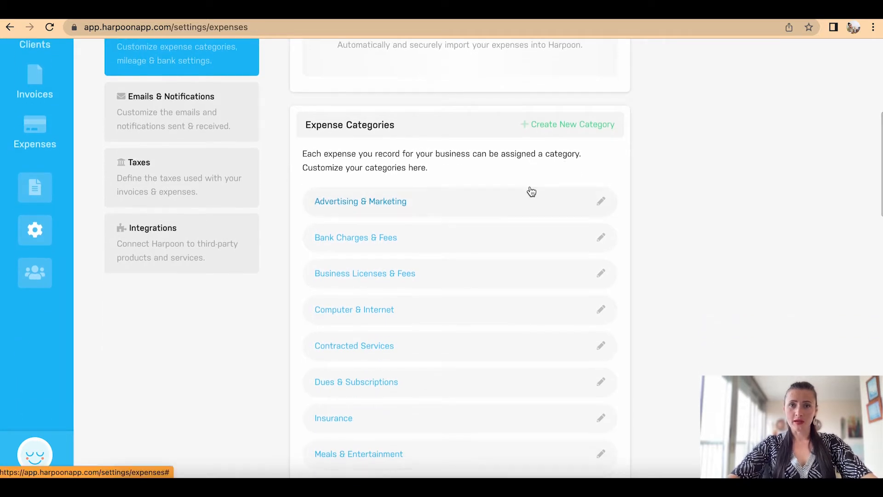
scroll(529, 191, down, 1)
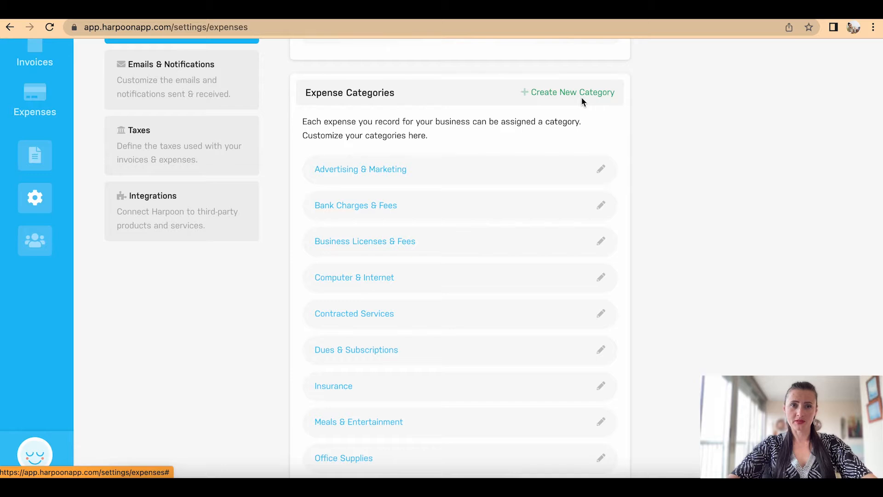
scroll(584, 138, down, 2)
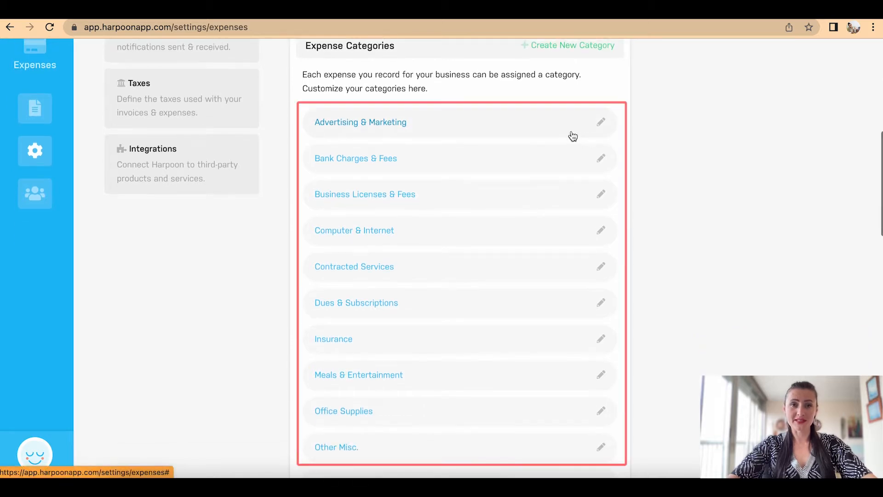
scroll(423, 345, down, 1)
scroll(425, 353, down, 4)
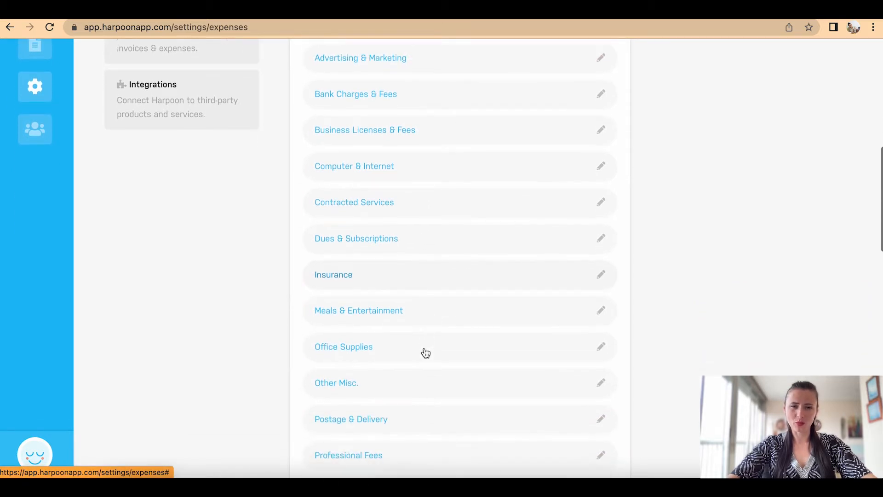
scroll(426, 353, down, 5)
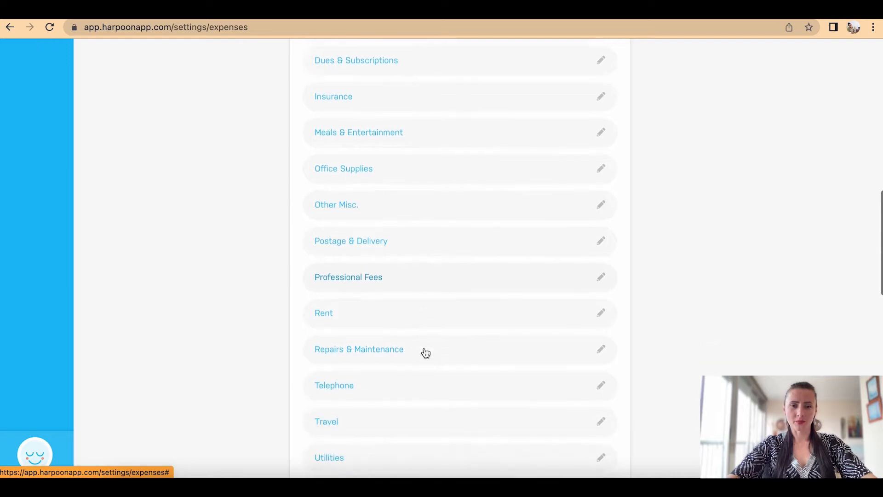
scroll(425, 353, up, 10)
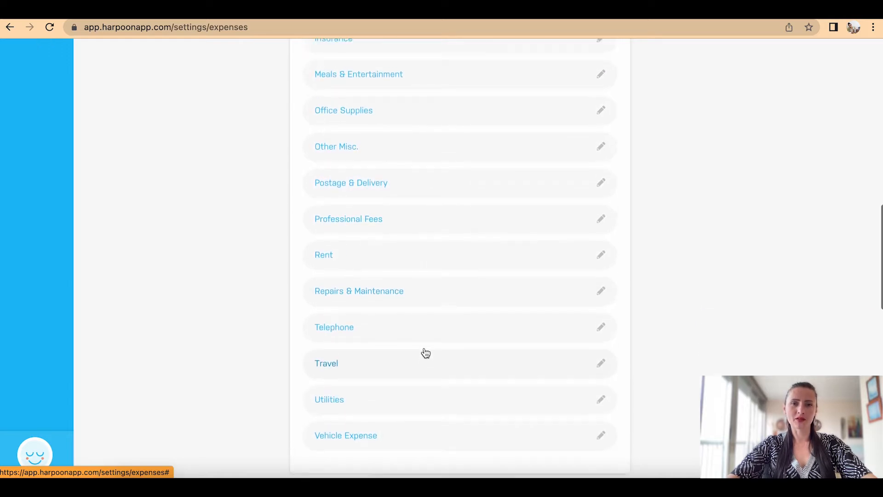
scroll(426, 353, down, 3)
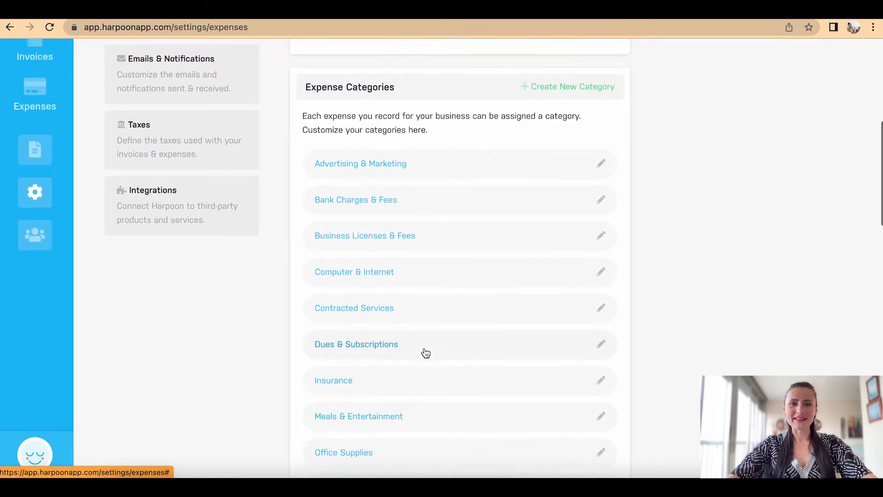
scroll(425, 353, down, 2)
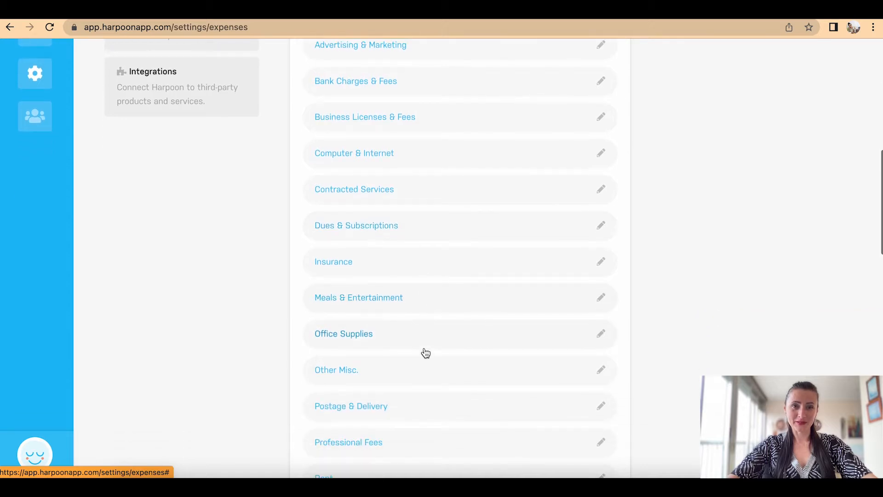
scroll(426, 353, down, 1)
scroll(425, 353, down, 7)
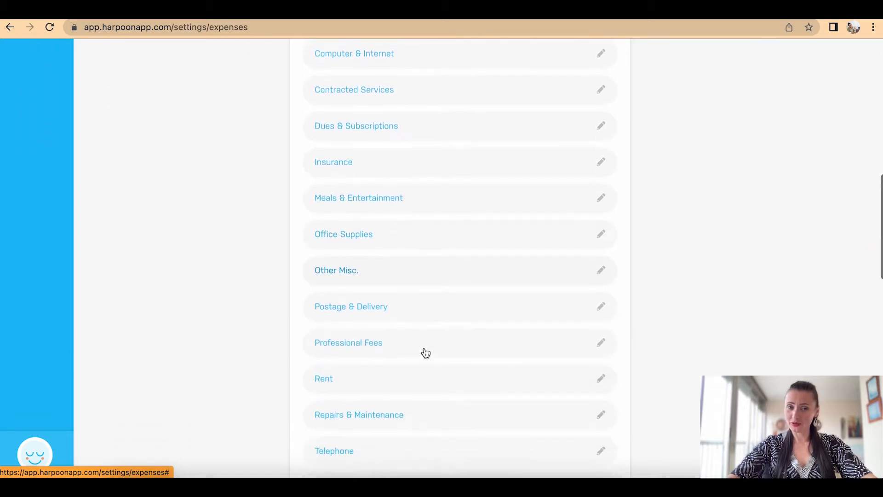
scroll(426, 353, down, 2)
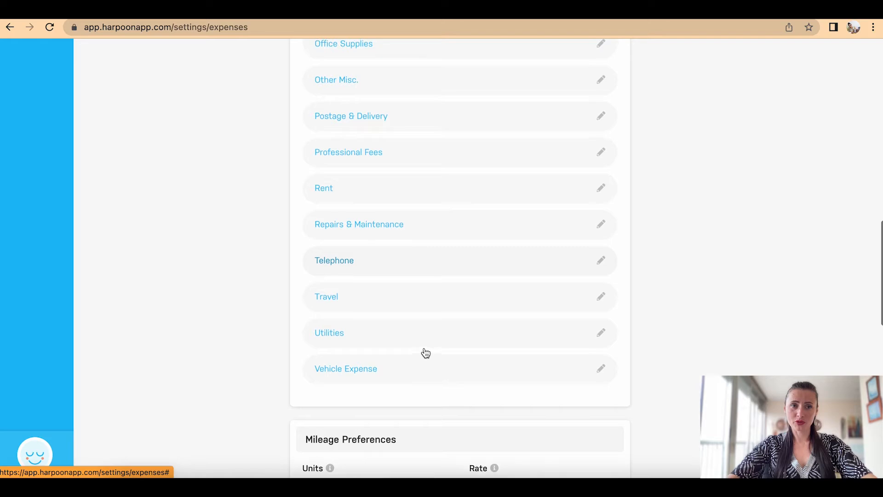
scroll(426, 353, up, 20)
scroll(424, 363, up, 1)
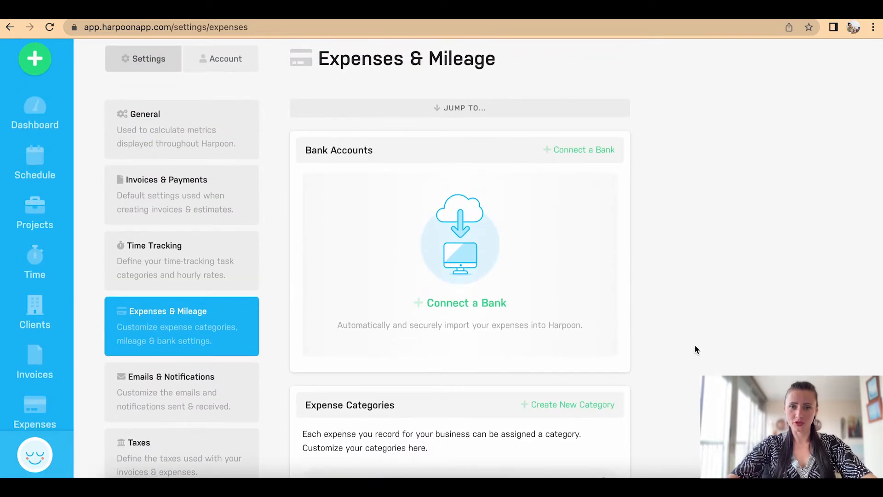
scroll(695, 345, down, 3)
scroll(569, 280, down, 15)
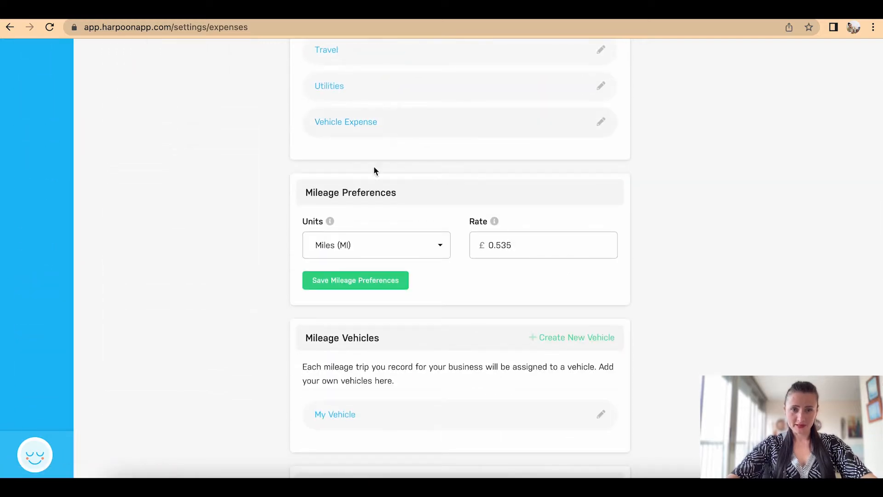
Step: Keep Miles (MI) as the unit, change the rate from 0.535 to 0.130, and save
click(392, 249)
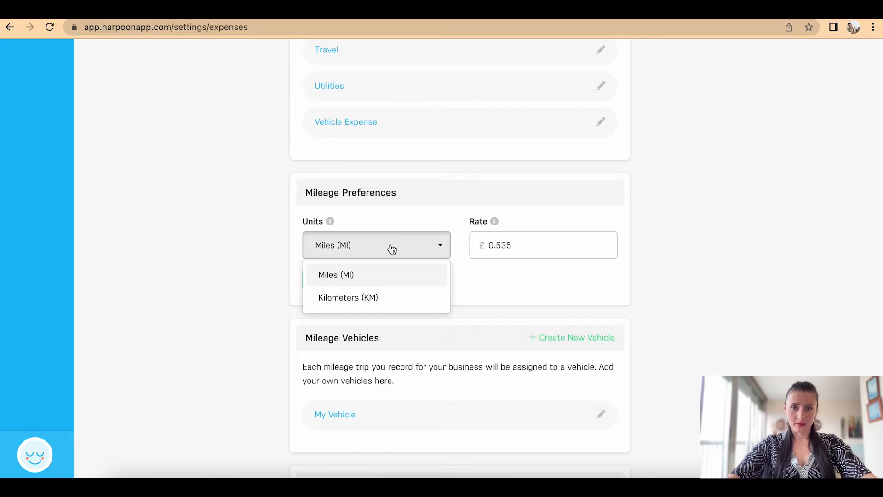
click(538, 246)
key(BackSpace)
key(BackSpace)
key(BackSpace)
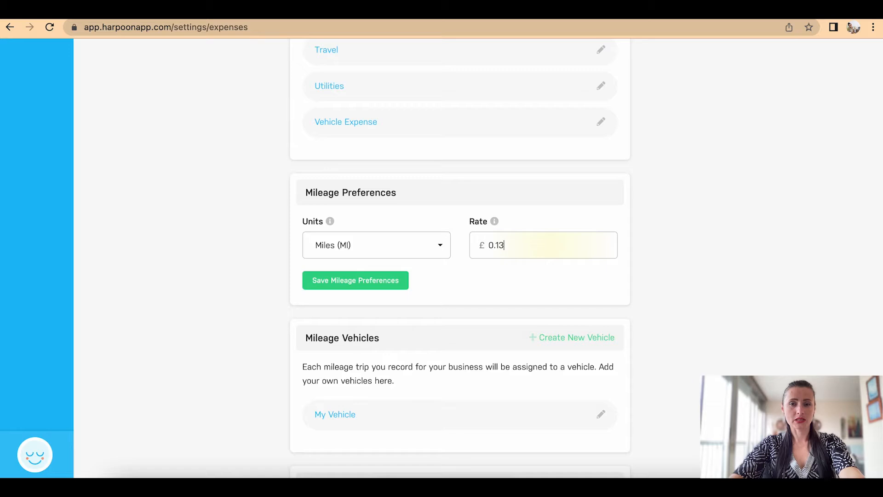
text(135)
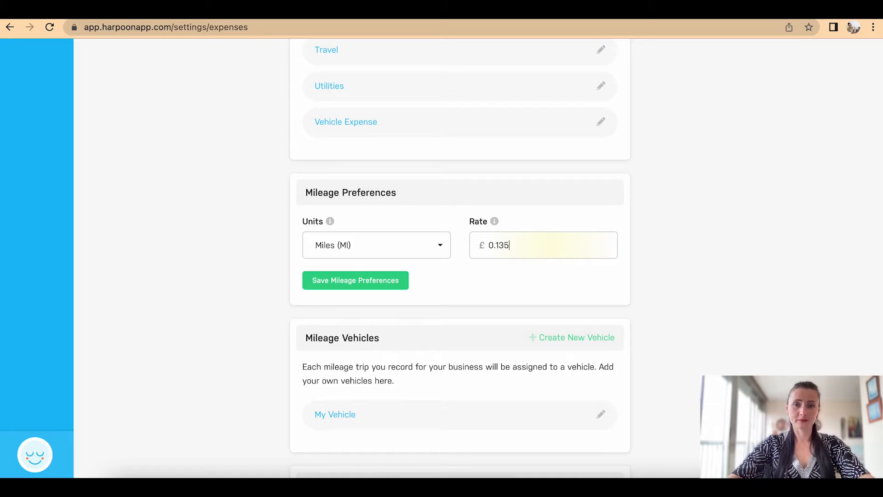
key(BackSpace)
text(0)
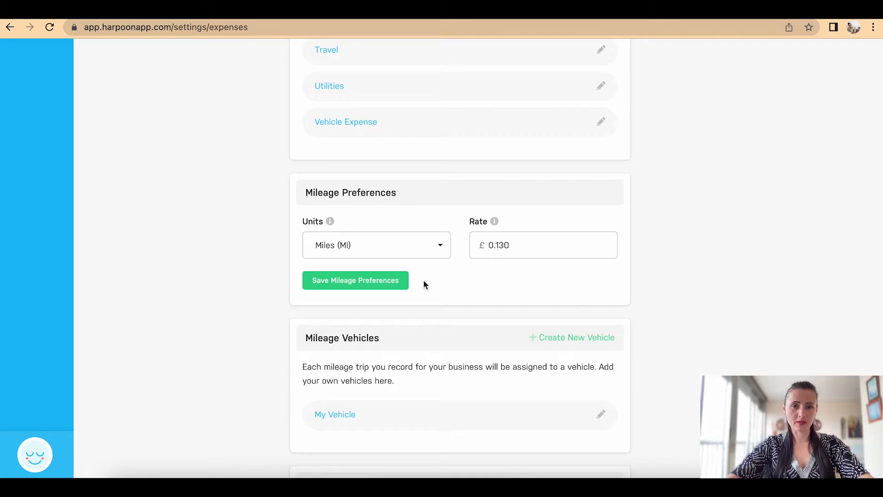
click(380, 282)
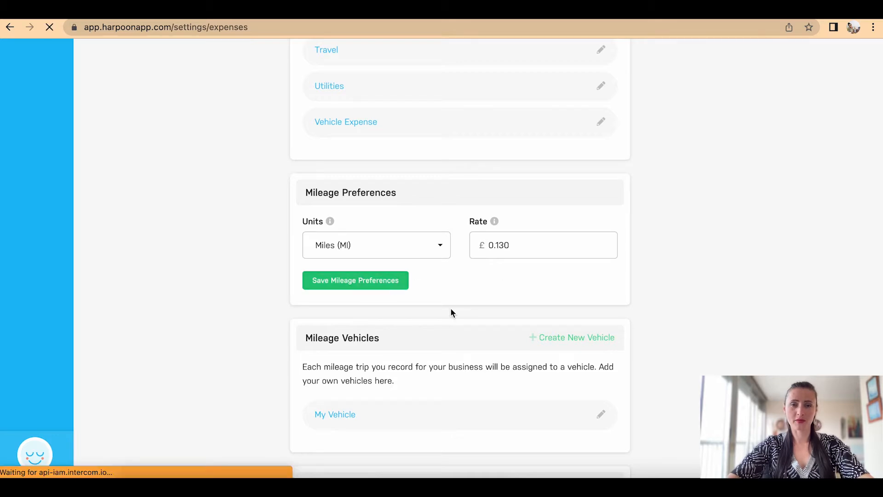
scroll(451, 313, down, 20)
scroll(451, 313, down, 5)
Step: Rename the vehicle 'My Vehicle' to 'My Vehicle 1600CC' and save it
click(382, 282)
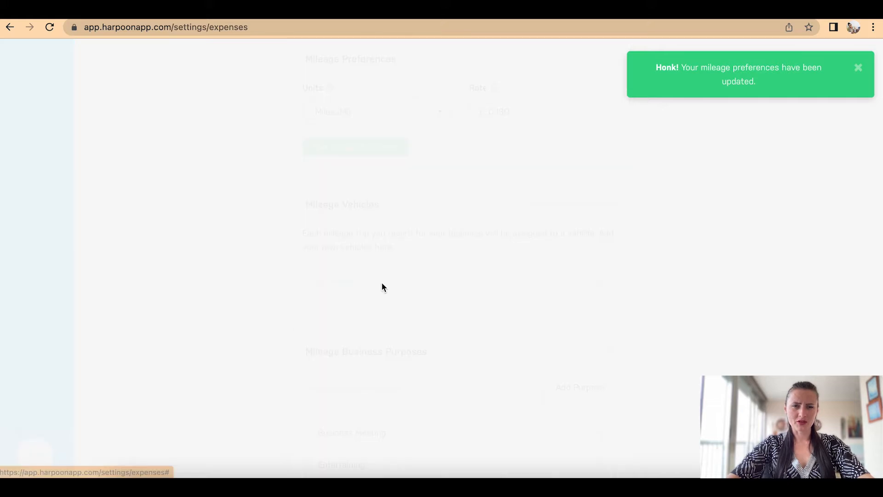
text(1600CC)
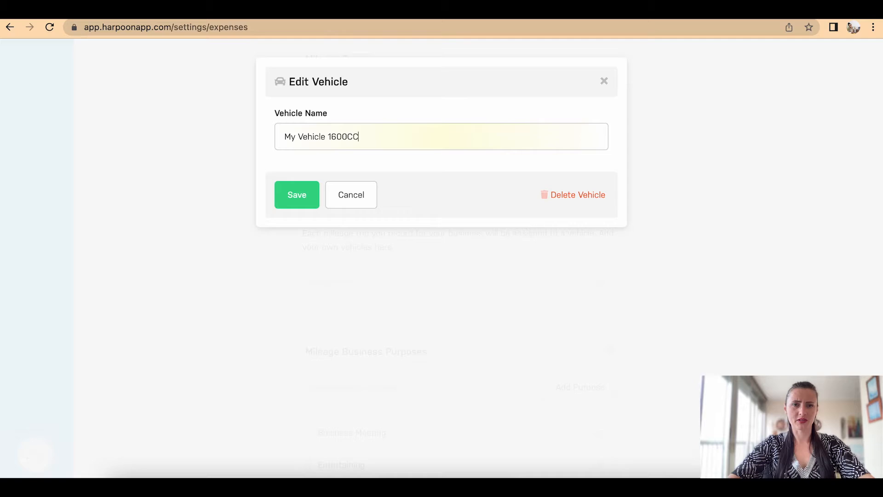
click(307, 202)
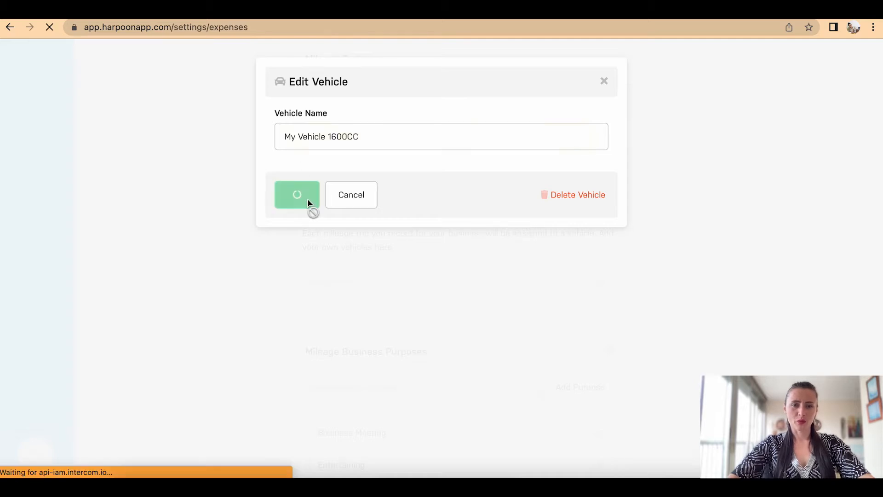
scroll(496, 327, down, 15)
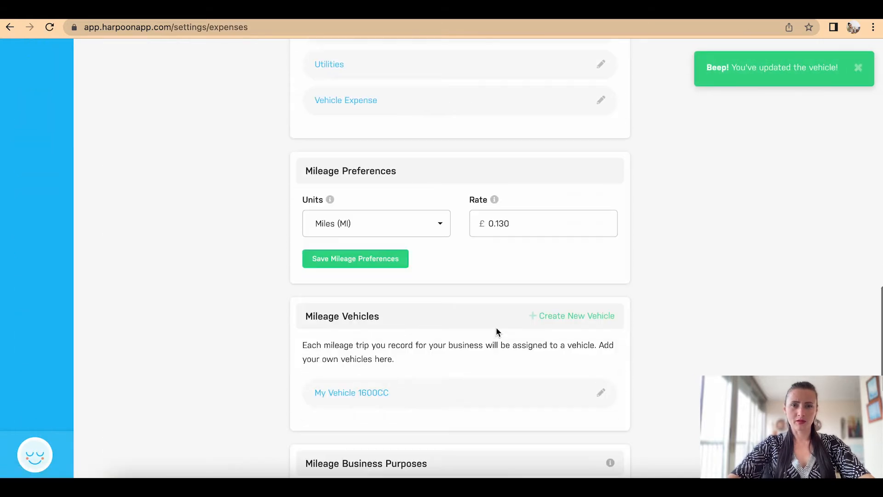
scroll(496, 327, up, 6)
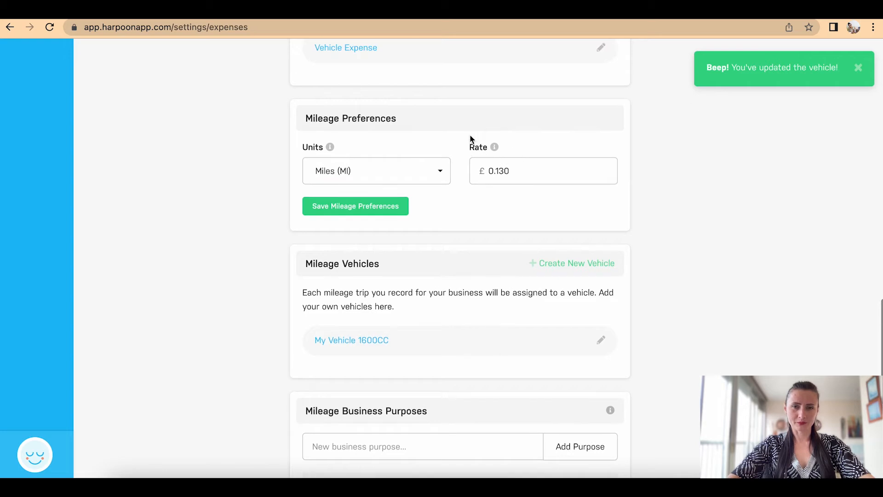
scroll(543, 198, down, 3)
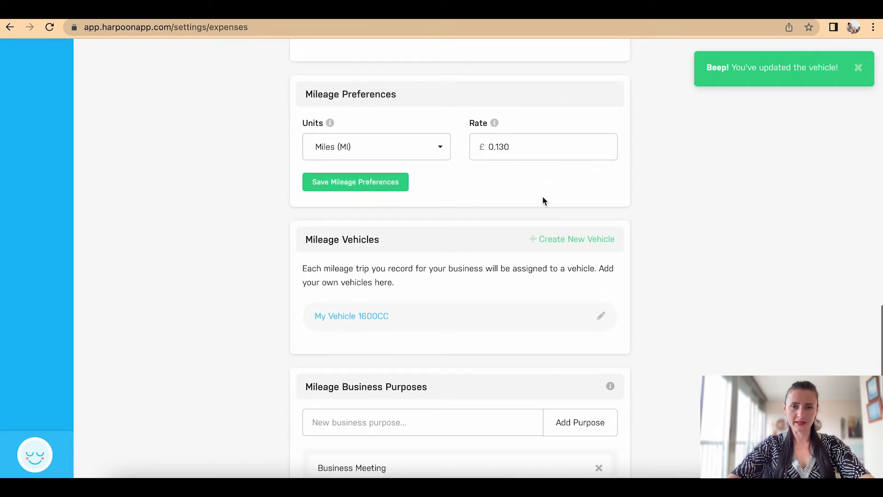
scroll(543, 197, up, 1)
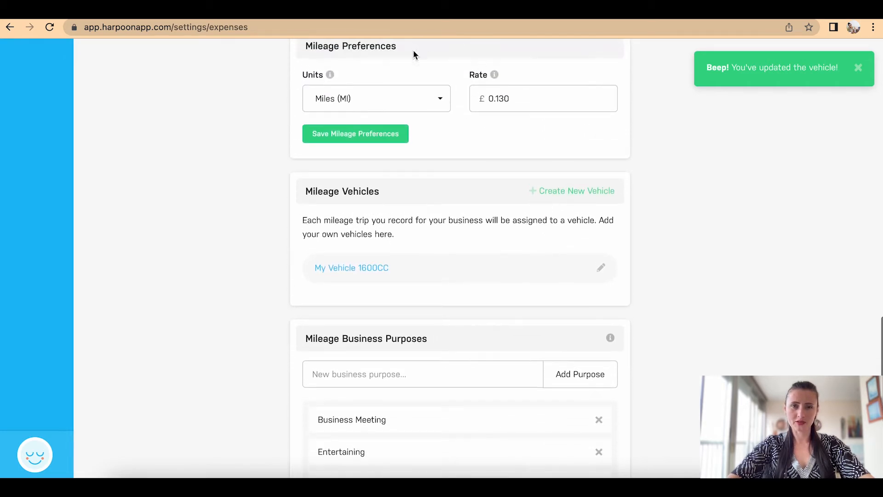
scroll(522, 137, down, 1)
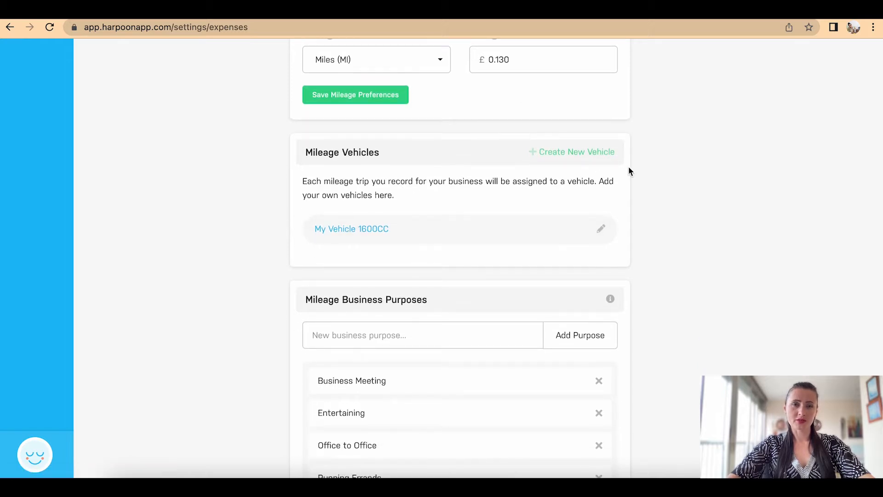
scroll(629, 167, down, 1)
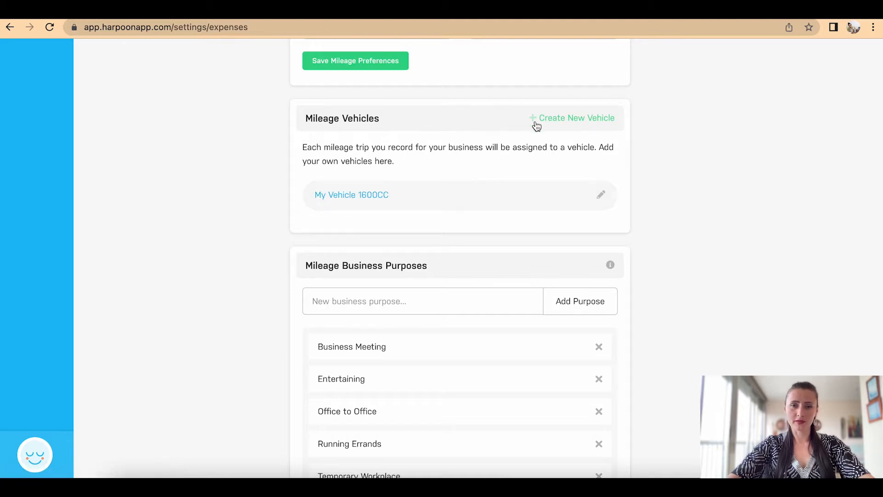
scroll(639, 133, down, 3)
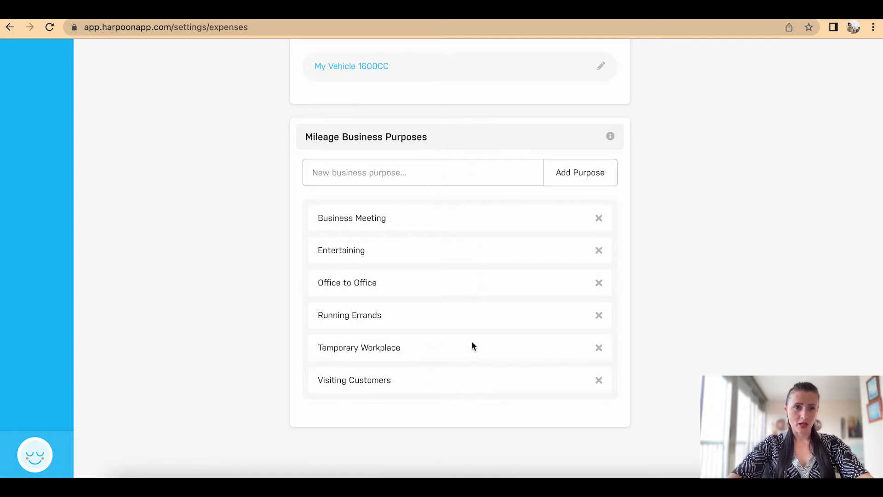
scroll(472, 343, up, 15)
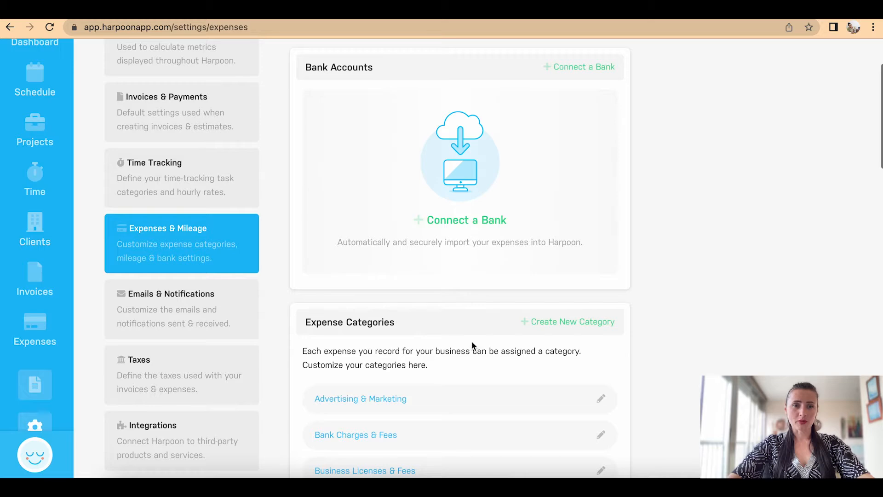
Step: Open the Emails & Notifications settings and scan the client email templates
click(177, 322)
scroll(466, 324, down, 2)
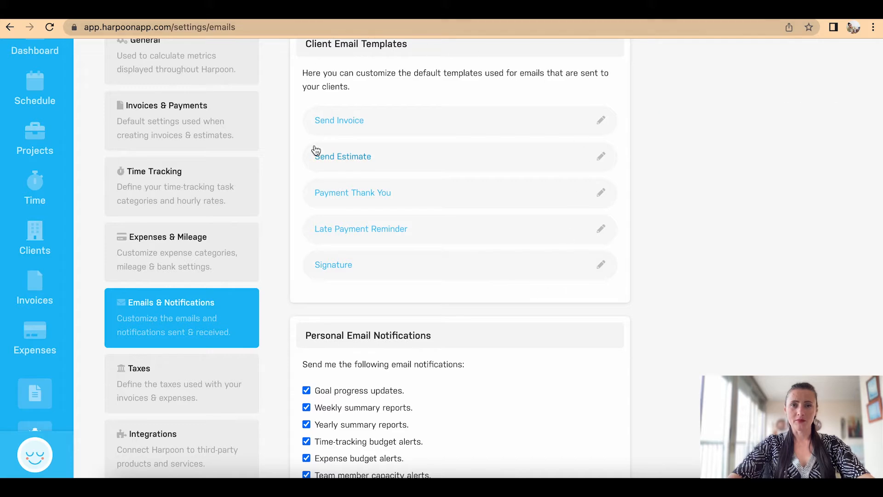
scroll(316, 150, up, 1)
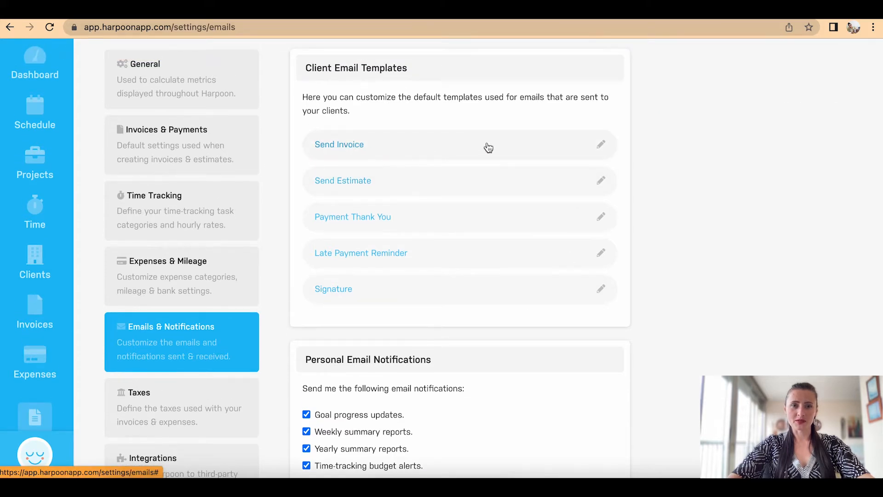
Step: Inspect the Send Invoice template's subject and message, then close it unchanged
click(601, 144)
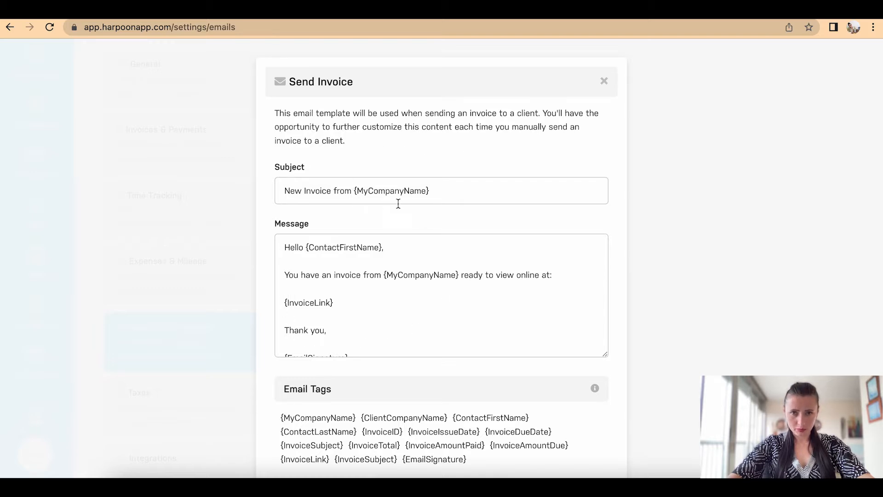
click(428, 191)
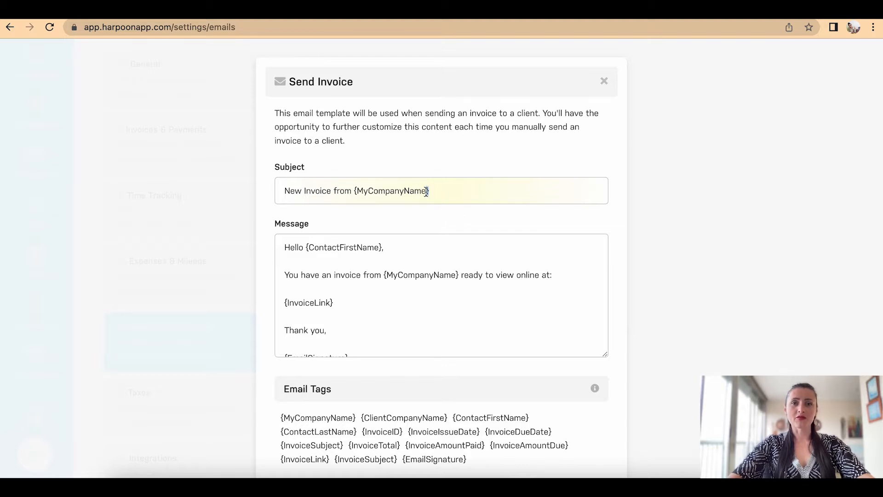
click(435, 191)
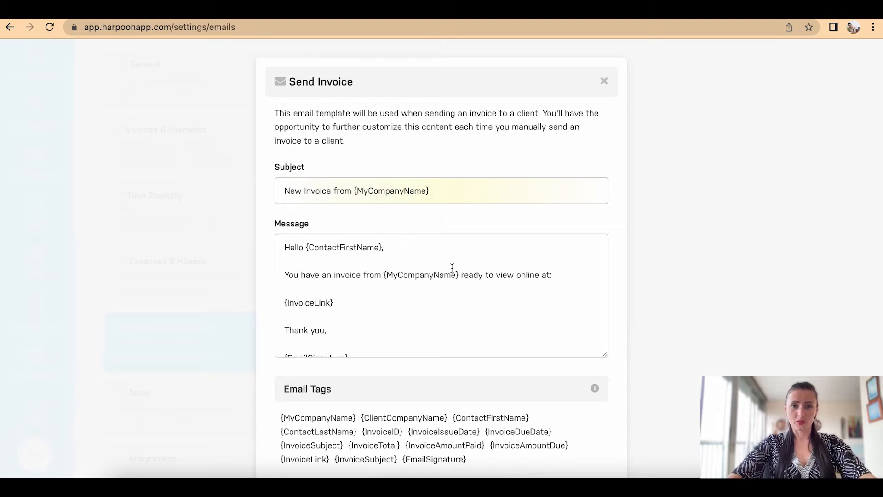
scroll(507, 317, down, 2)
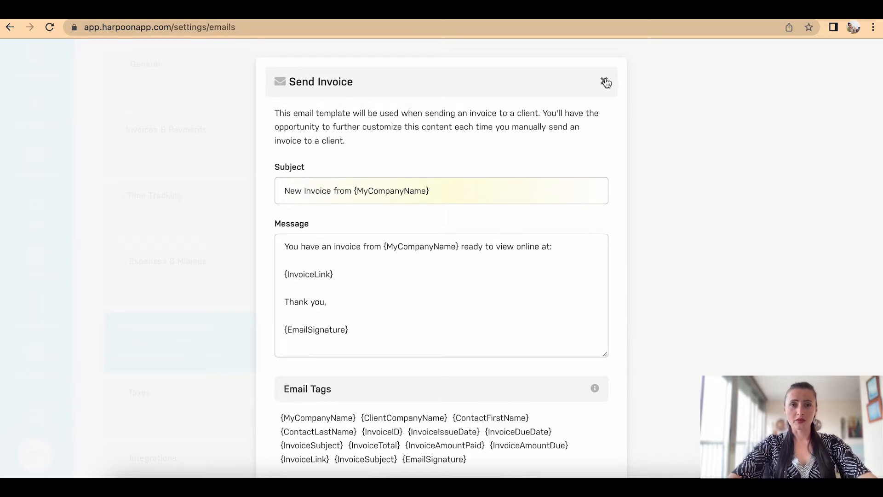
click(605, 82)
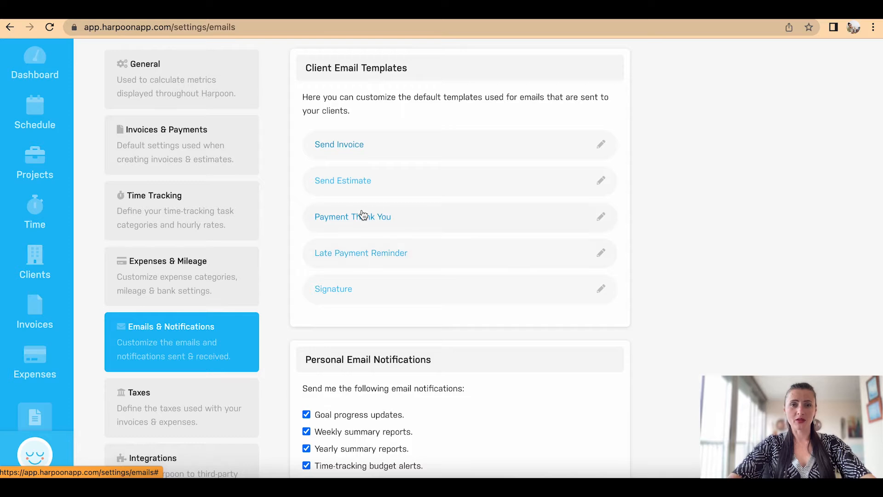
click(602, 219)
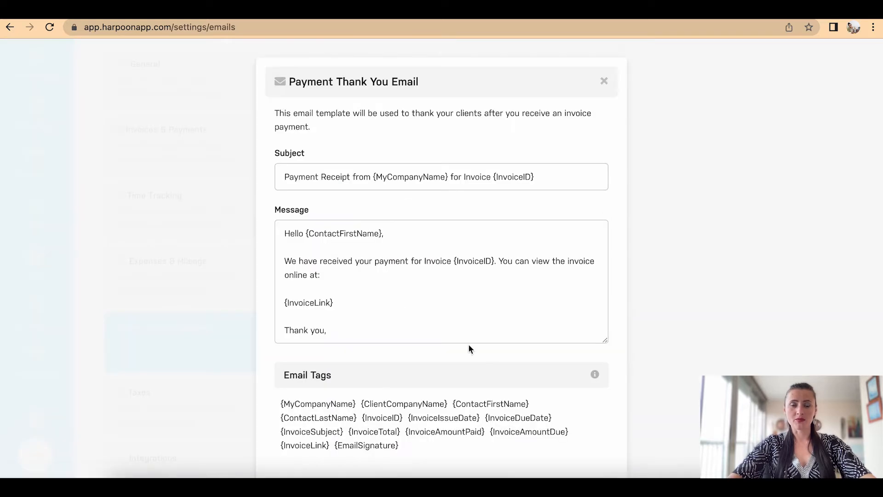
click(604, 81)
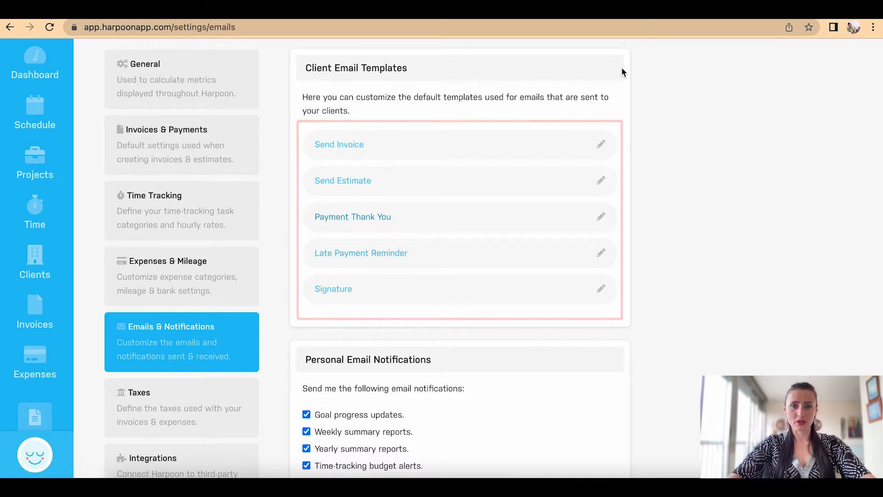
scroll(674, 196, down, 5)
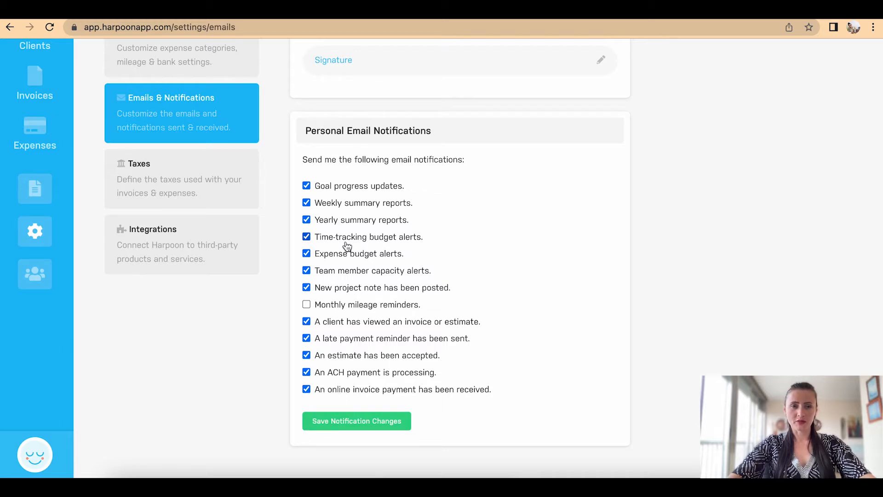
Step: Uncheck Weekly summary reports and Expense budget alerts, then save the notification changes
click(306, 203)
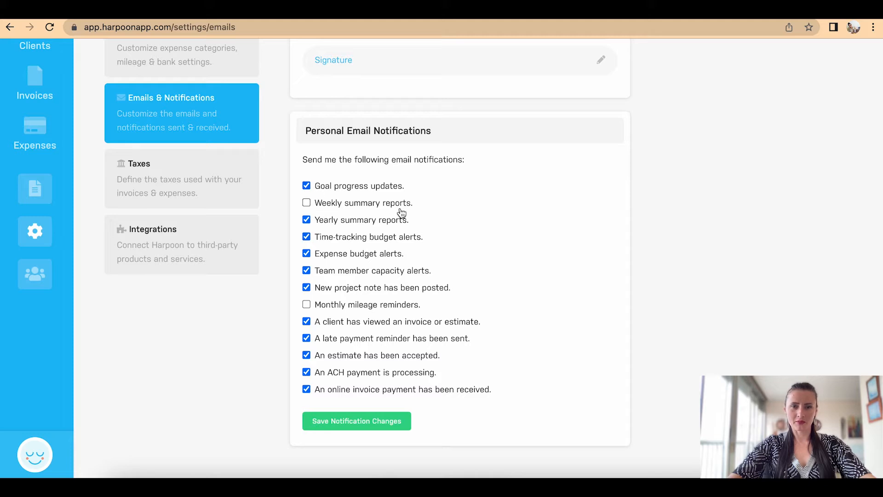
click(306, 254)
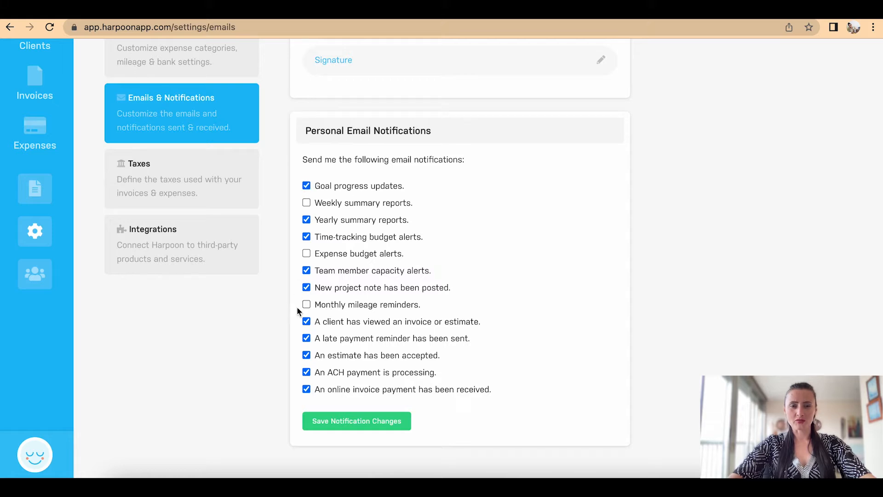
click(340, 429)
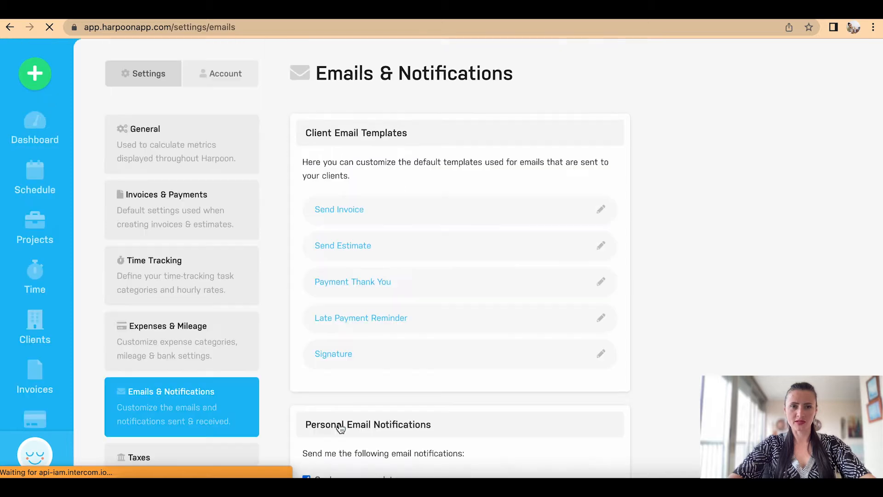
scroll(341, 430, down, 5)
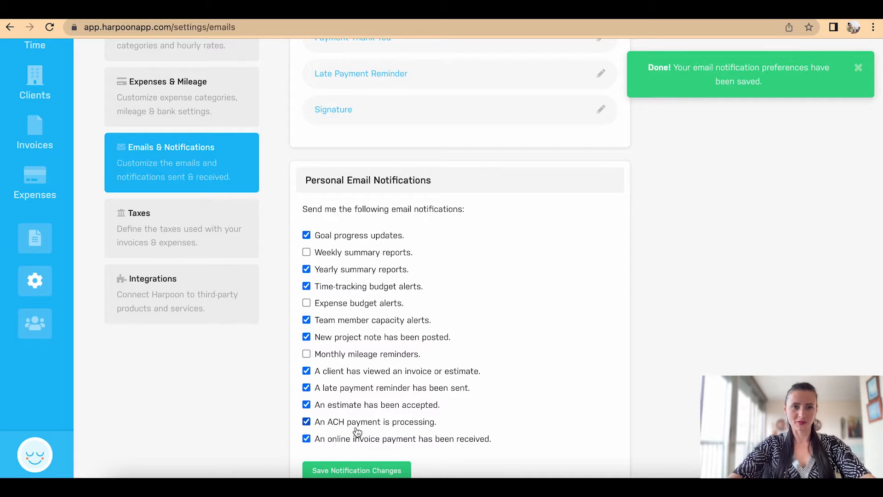
Step: In Taxes, rename Tax1 to VAT20 with a 20% rate and add a second tax row
click(191, 232)
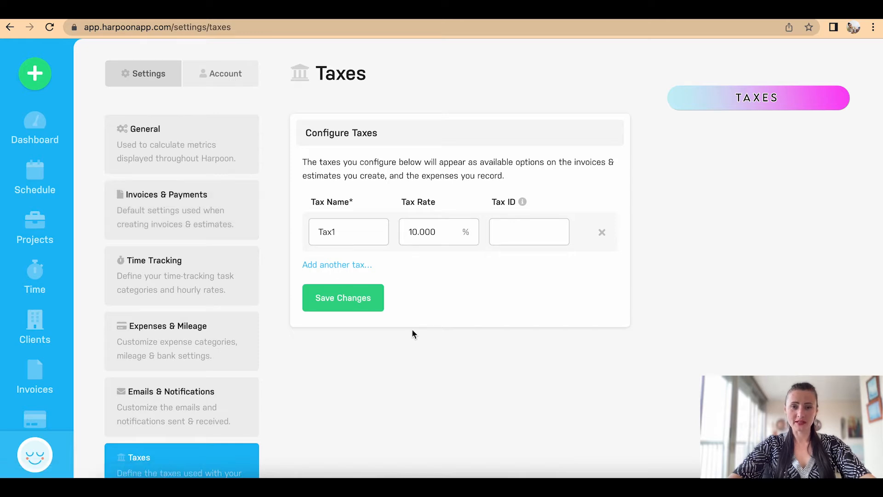
click(340, 231)
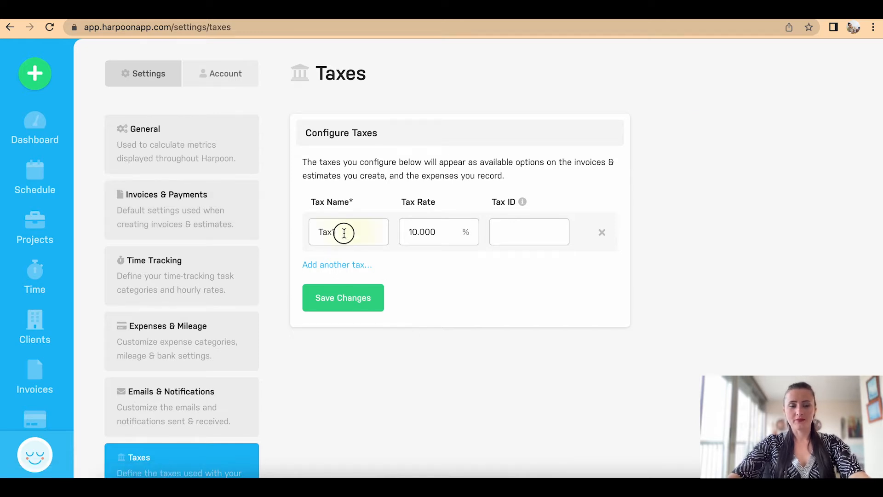
drag(345, 232, 306, 232)
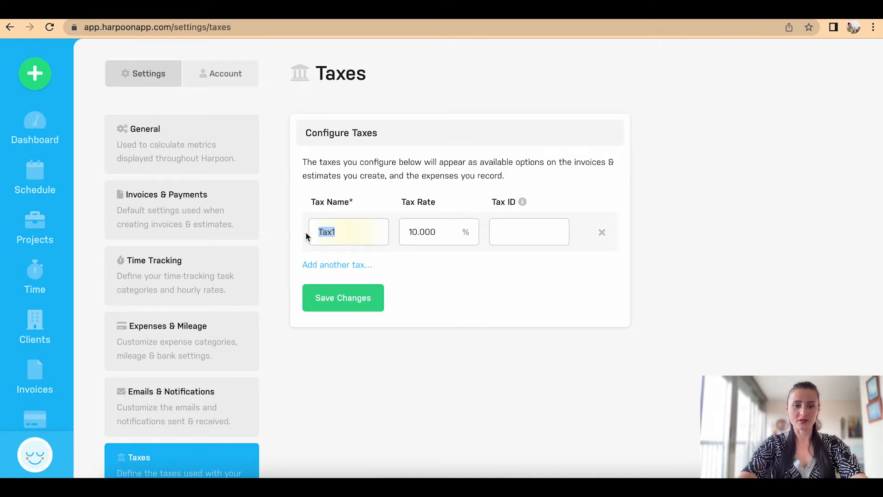
text(VA)
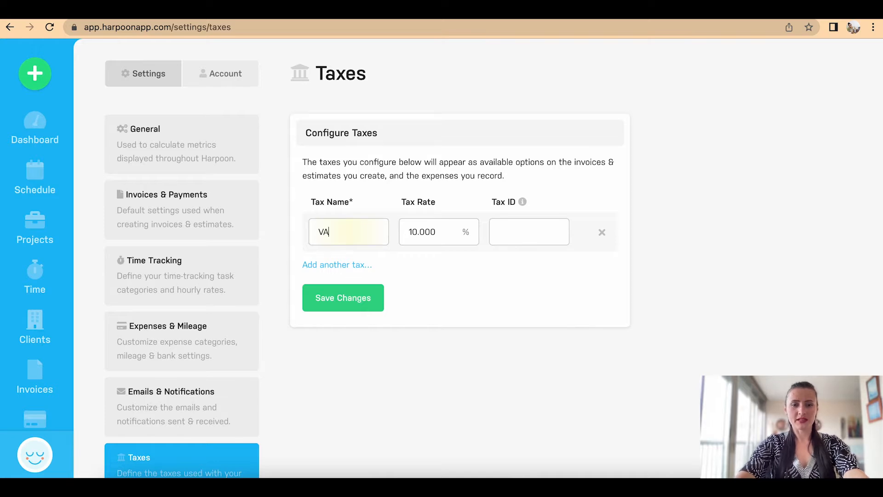
text(T20)
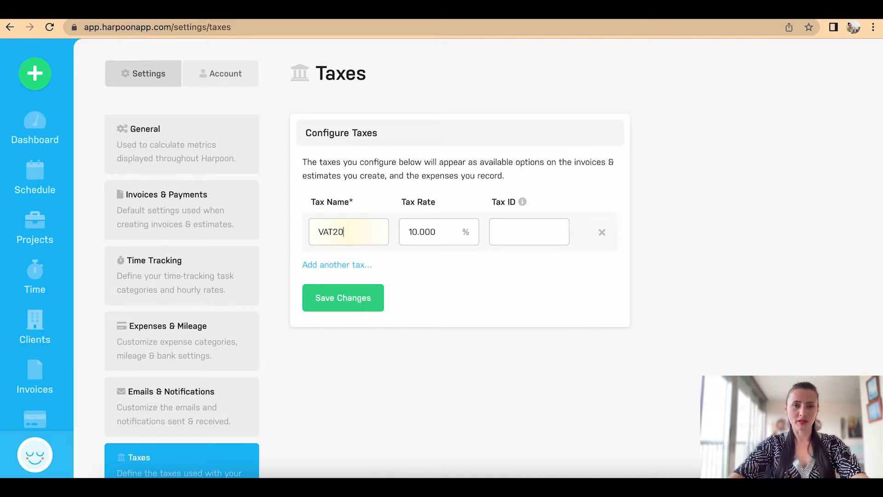
drag(443, 232, 398, 231)
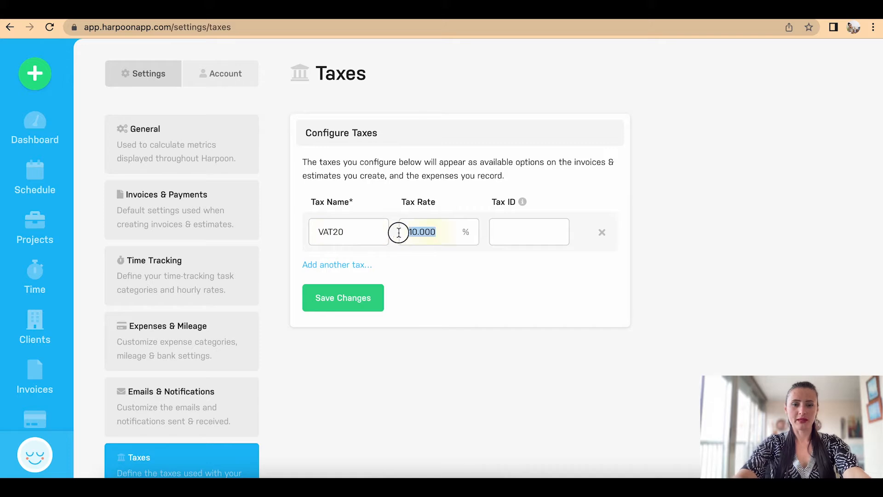
text(20)
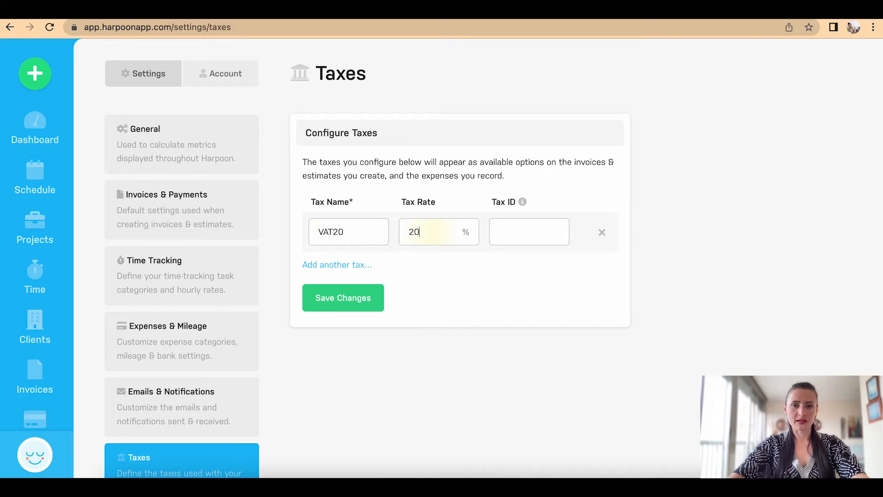
click(341, 267)
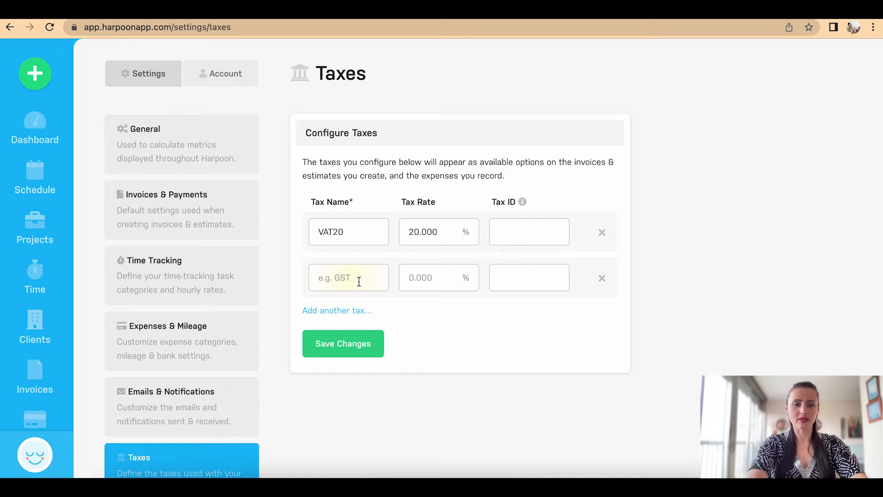
Step: Fill the second and third tax rows with VAT15 at 15% and VAT10 at 10%
text(VAT15)
key(Tab)
text(15)
click(346, 311)
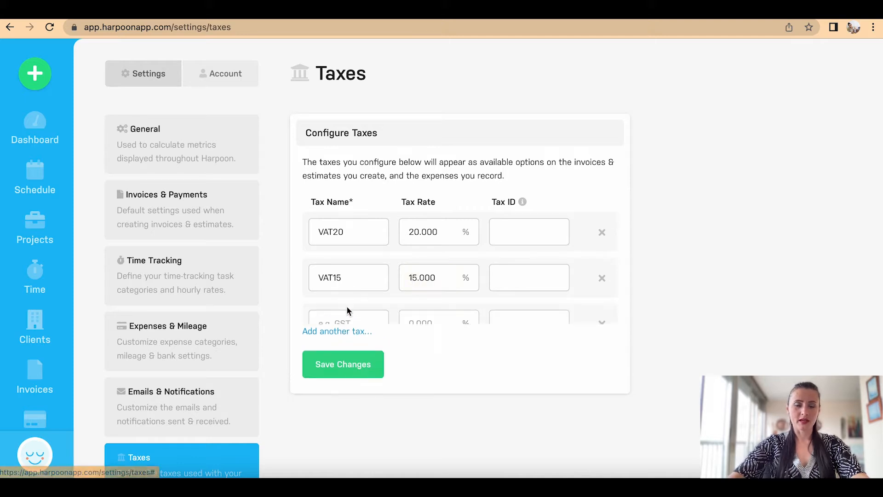
text(VAT10)
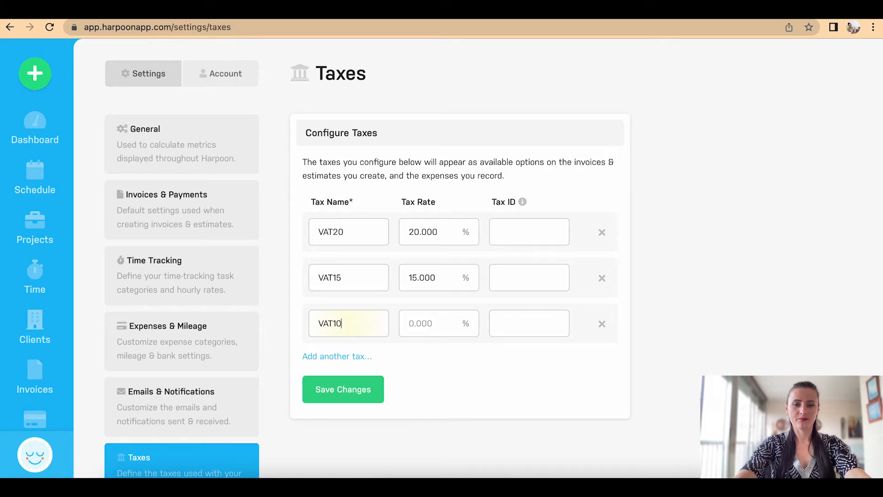
click(437, 324)
text(10)
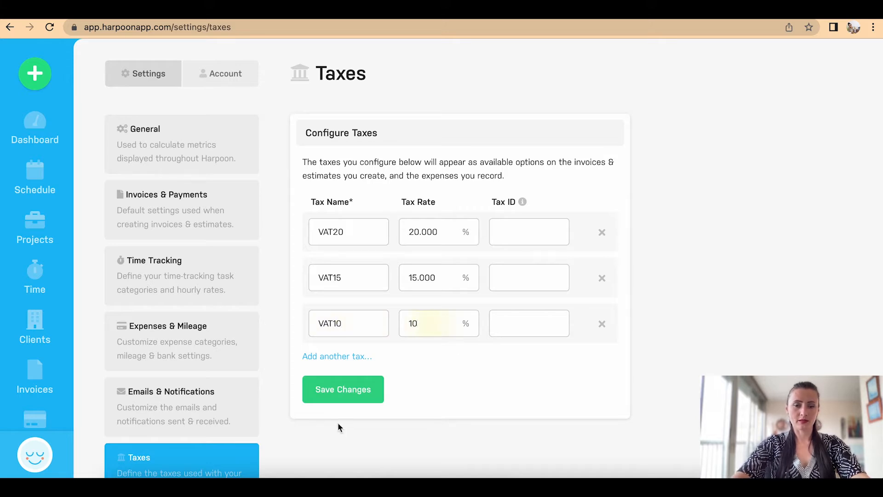
Step: Add a fourth row, VAT0 at 0%, and save all four tax rates
click(330, 357)
click(339, 369)
text(VAT0)
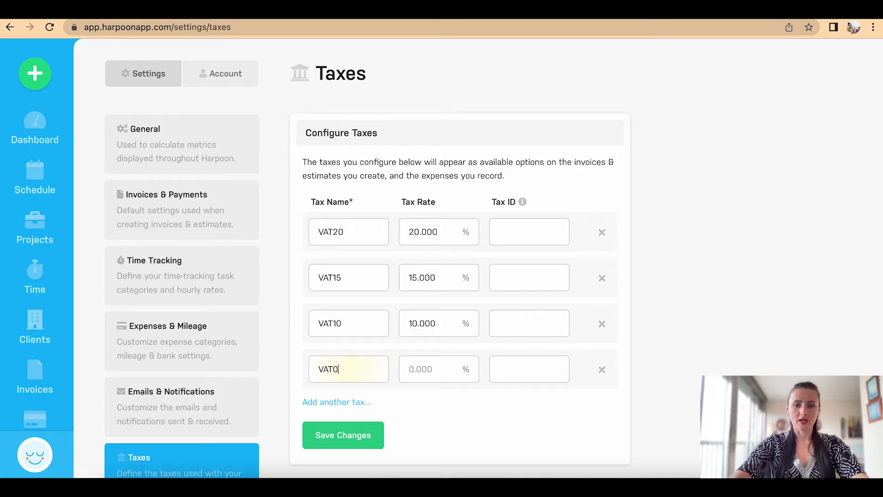
click(436, 366)
text(0)
click(437, 407)
scroll(437, 407, down, 3)
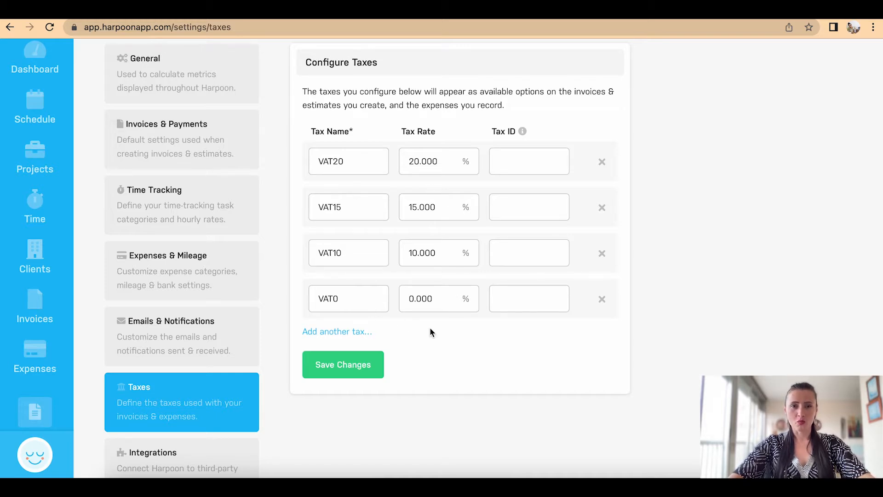
click(350, 368)
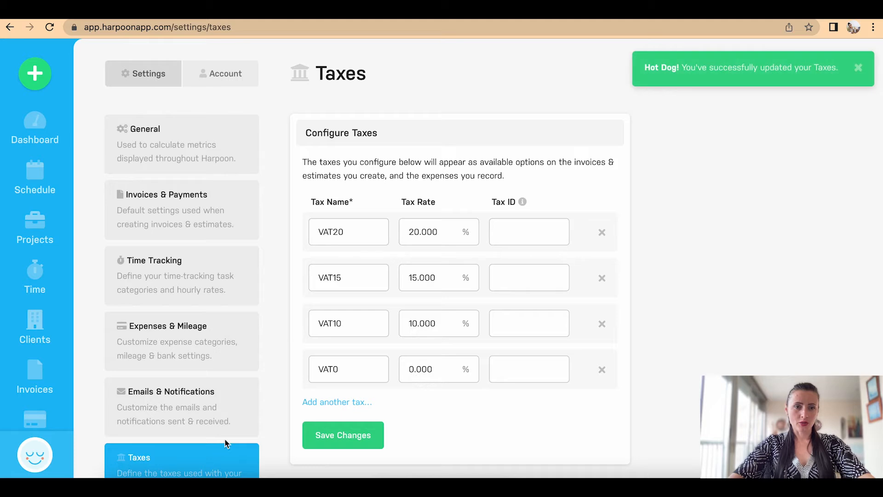
scroll(317, 329, down, 3)
scroll(318, 336, down, 1)
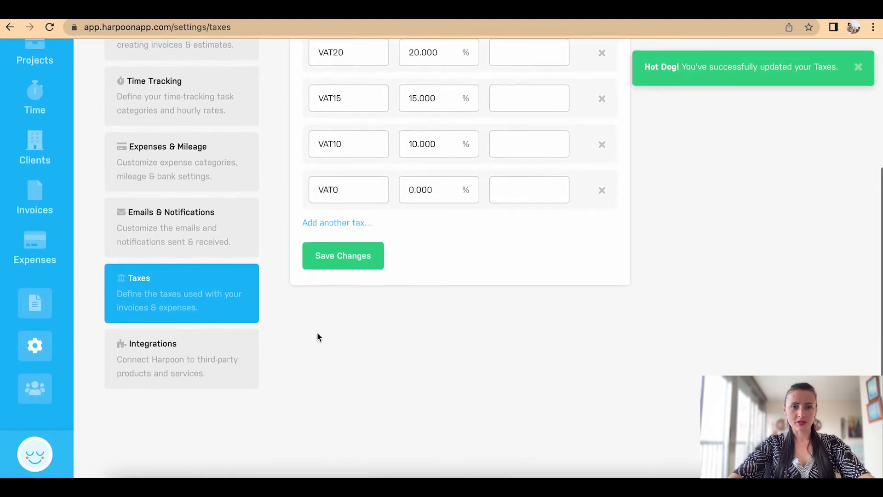
Step: Browse the Integrations cards (Stripe, Zapier, Slack, QuickBooks, Xero, Trello), then return to the Dashboard
click(194, 355)
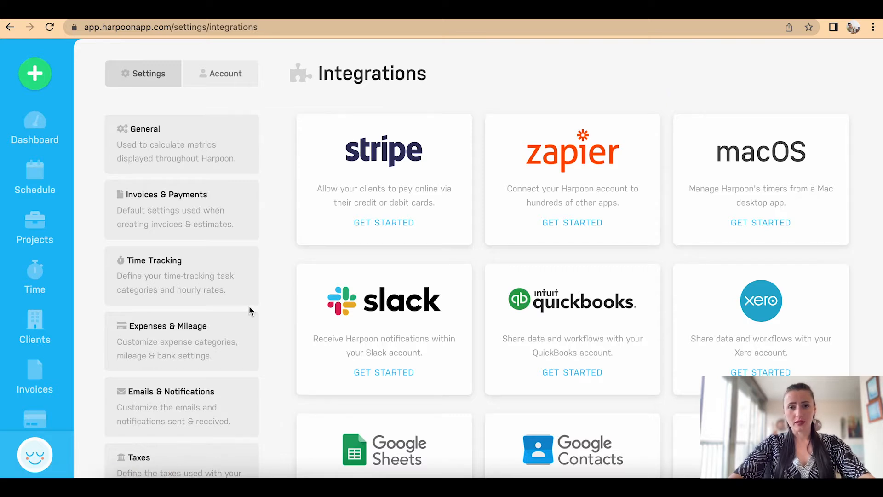
scroll(249, 307, down, 1)
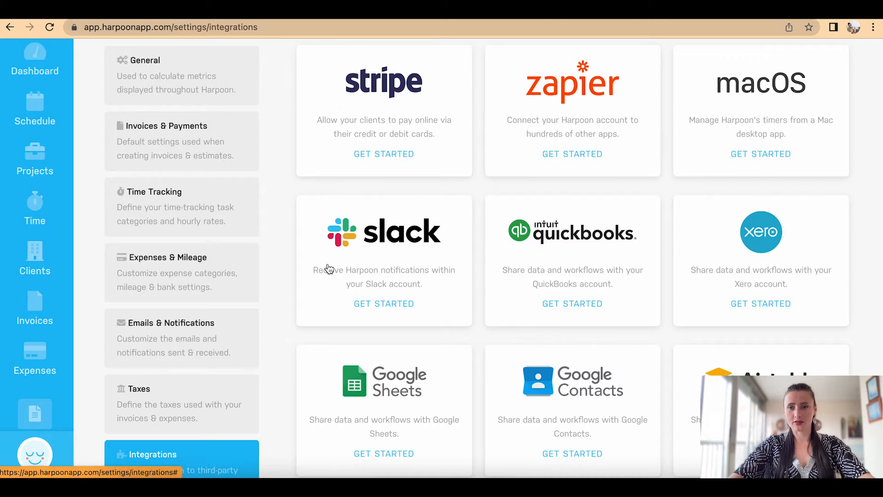
scroll(328, 268, down, 4)
scroll(330, 269, down, 10)
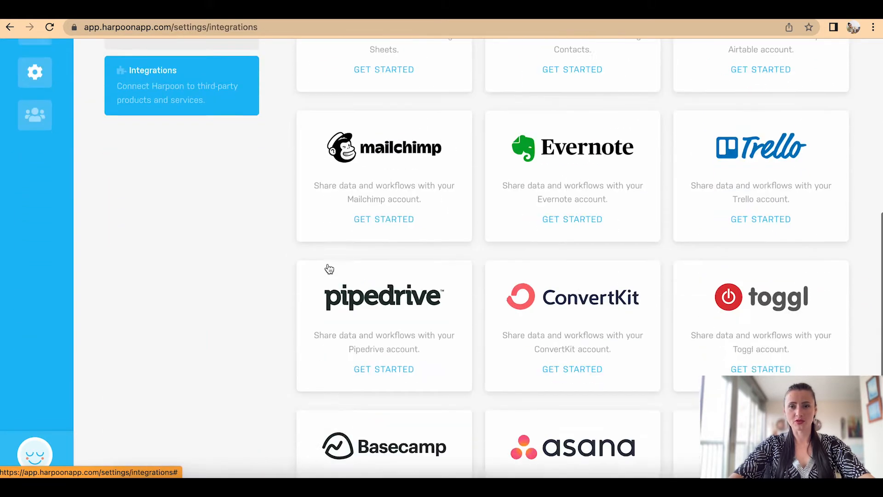
scroll(329, 269, up, 15)
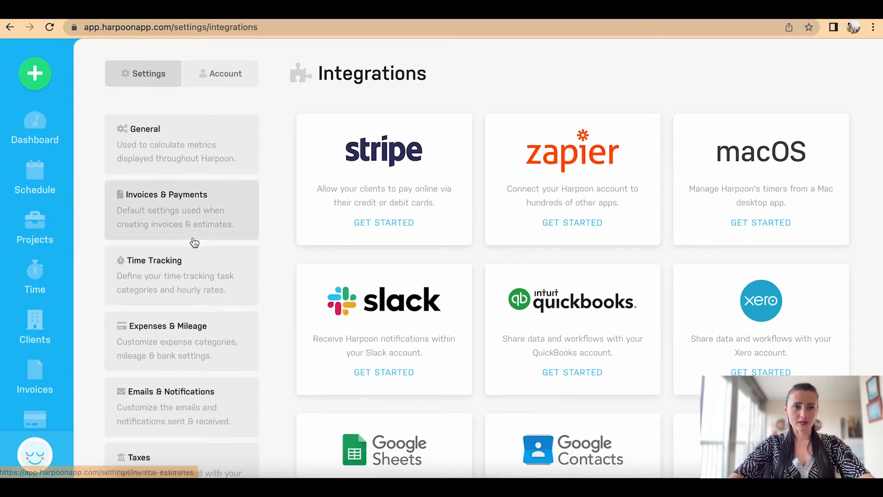
scroll(194, 242, down, 3)
scroll(195, 243, down, 2)
scroll(194, 258, up, 5)
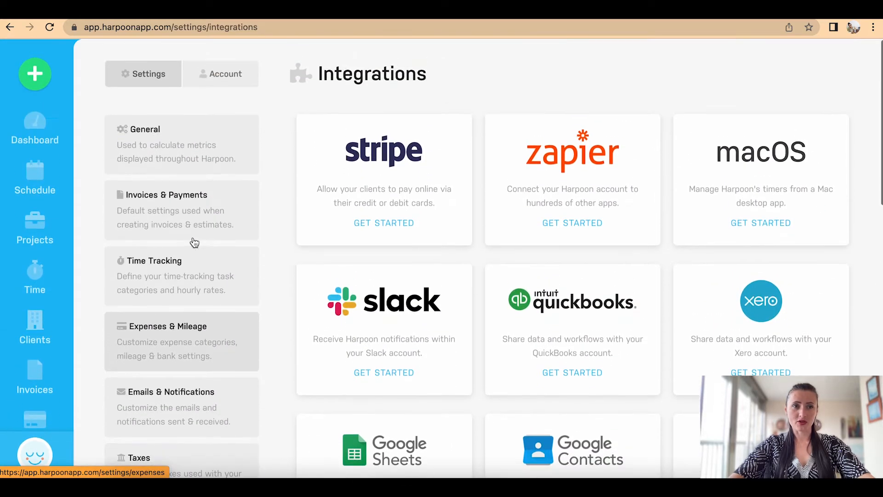
click(33, 134)
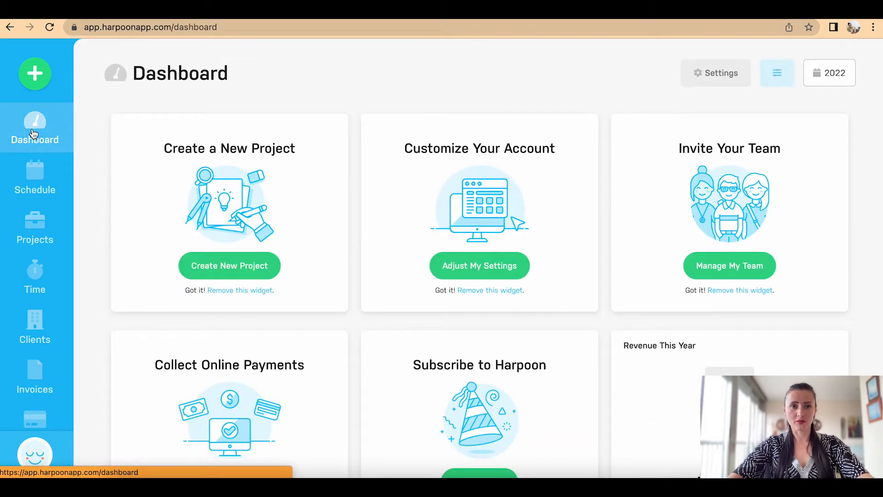
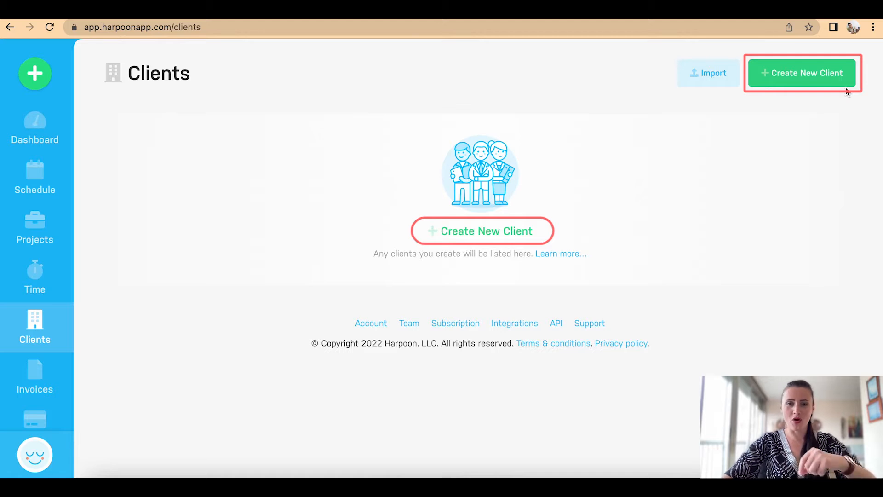
Step: Open a new client form and enter Book Store Ltd as the company name
click(515, 233)
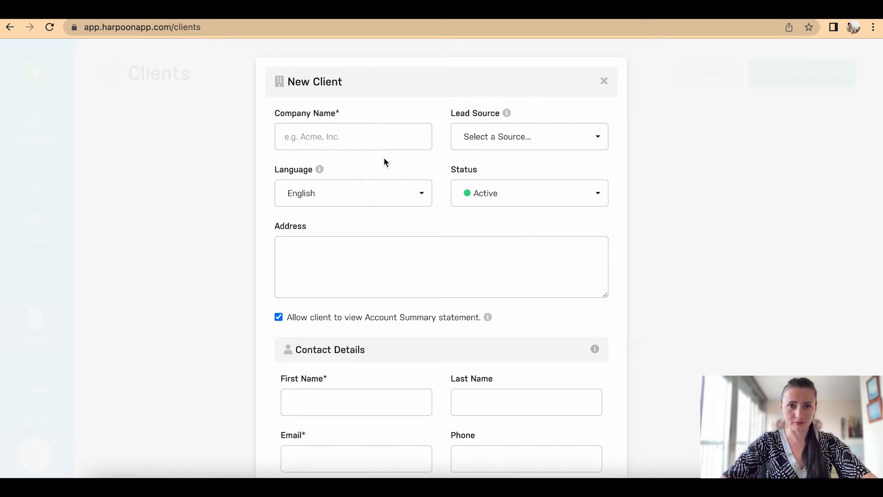
click(372, 140)
text(Book )
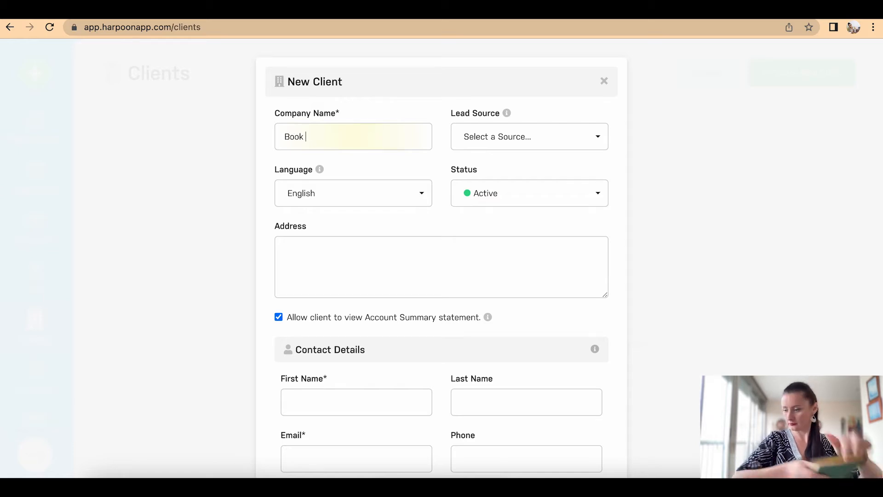
text(S)
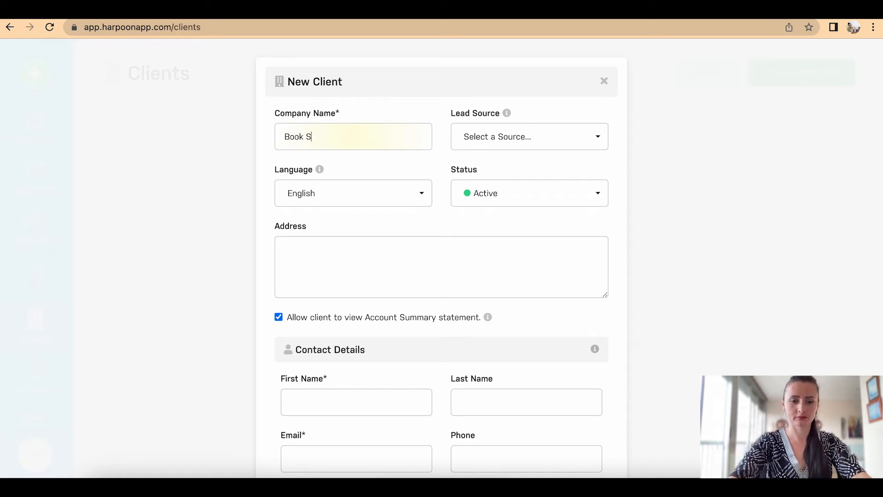
text(tore Ltd)
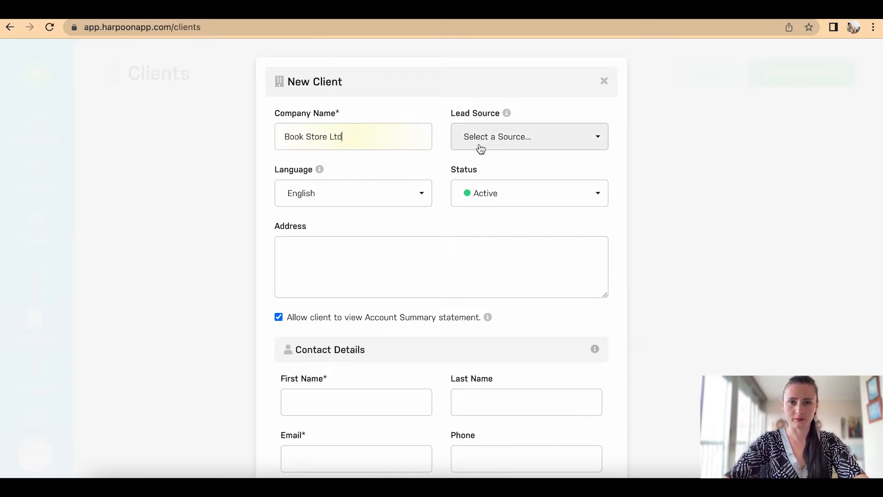
Step: Set lead source to Networking, keeping status Active and language English
mouse_move(507, 115)
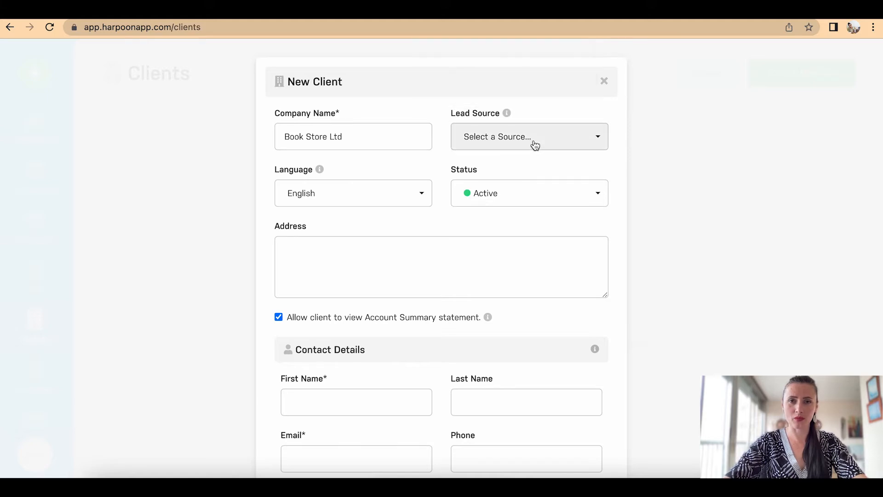
click(535, 146)
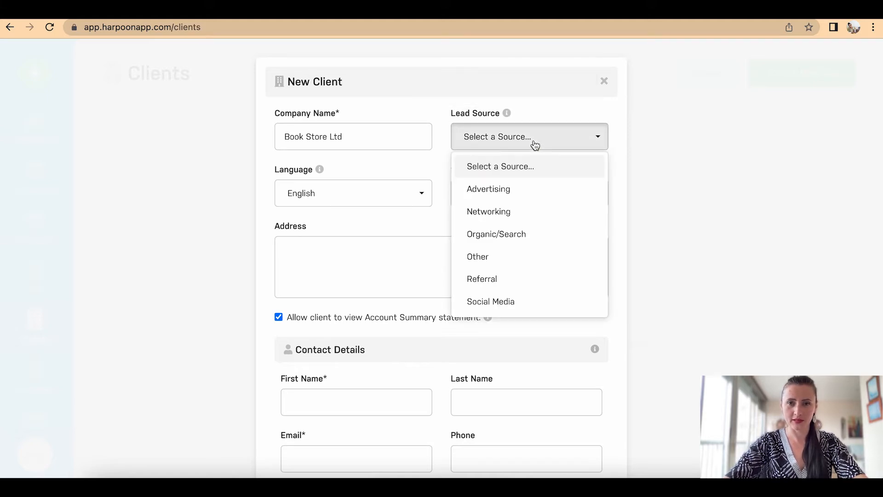
click(517, 211)
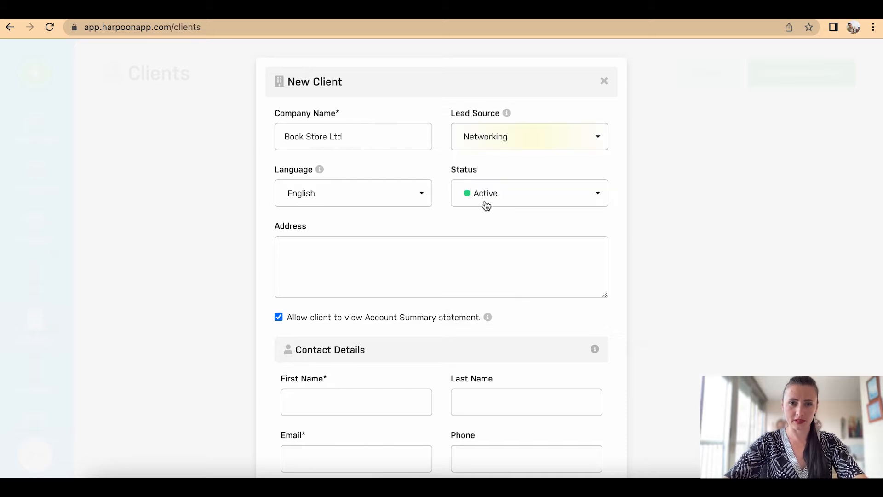
click(461, 205)
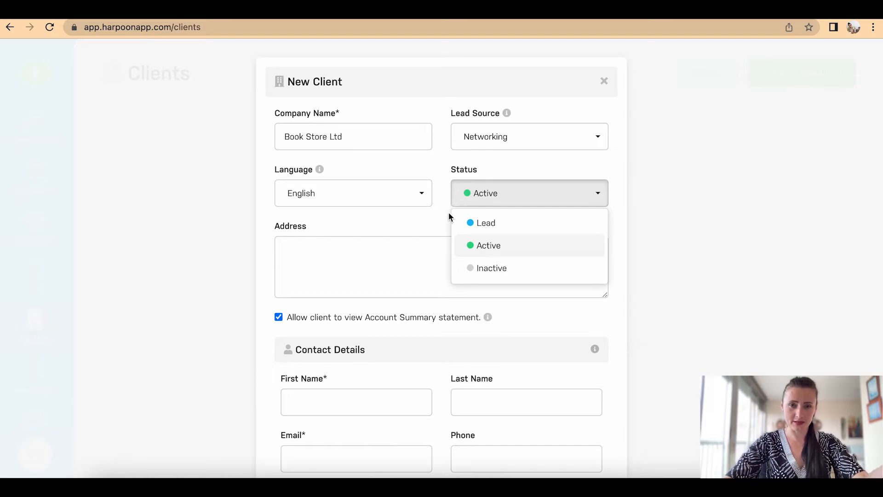
click(432, 230)
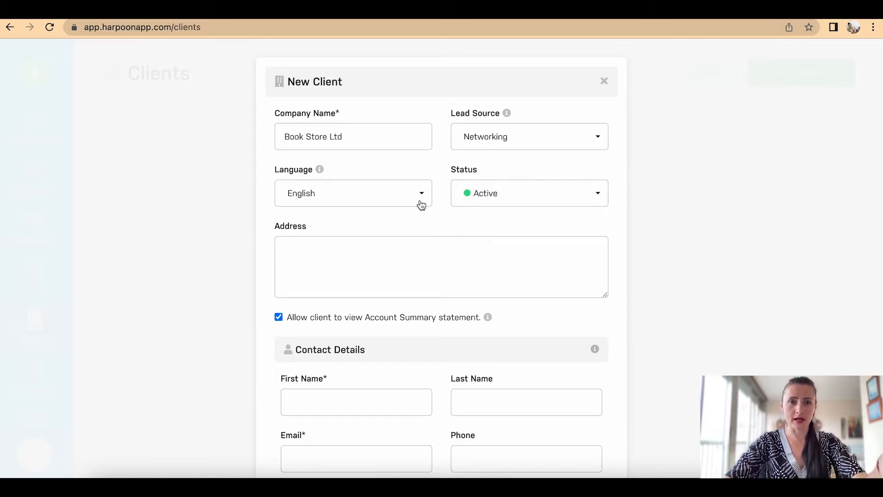
click(421, 194)
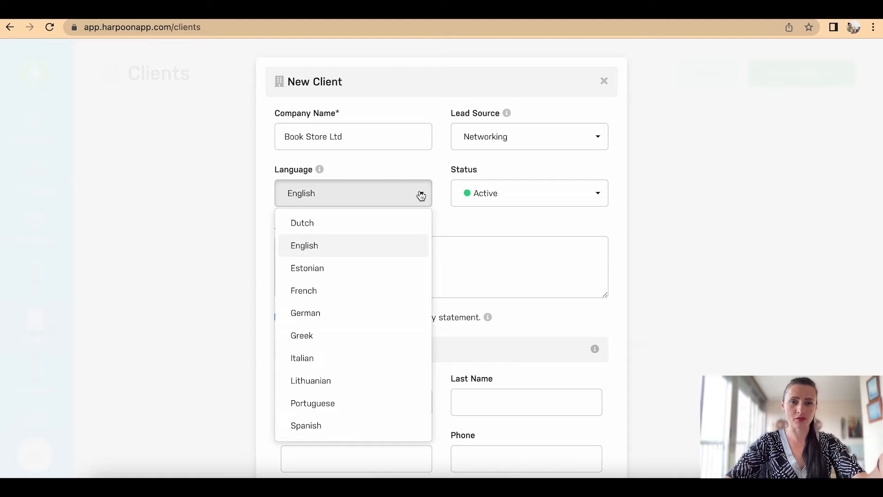
click(454, 224)
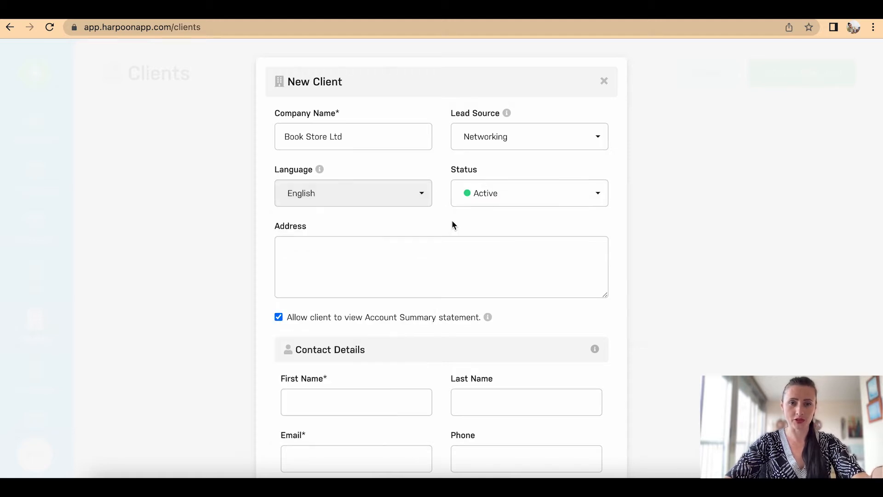
click(374, 253)
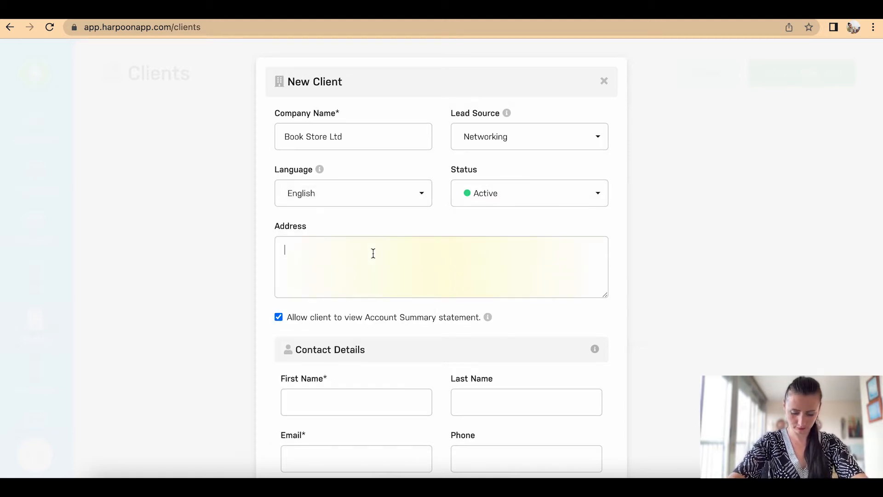
Step: Enter the client's street, city, United Kingdom and postcode on separate lines, fixing the Kingdom typo
text(Book)
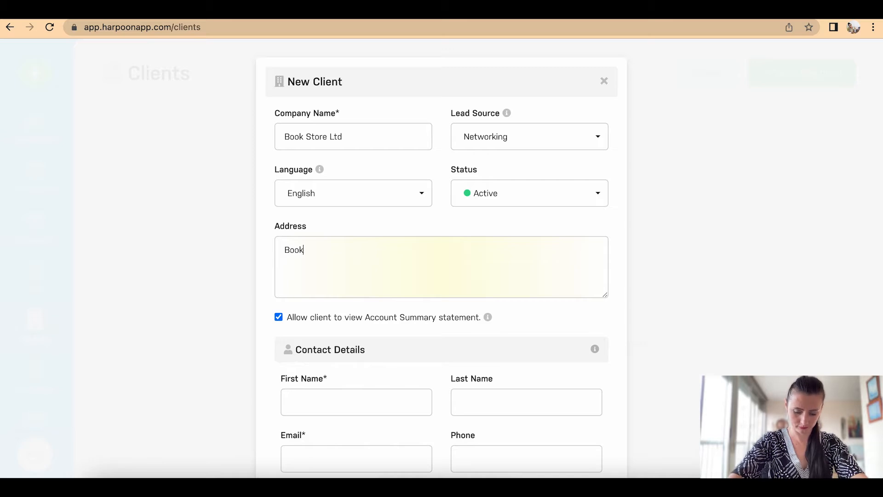
text( Street )
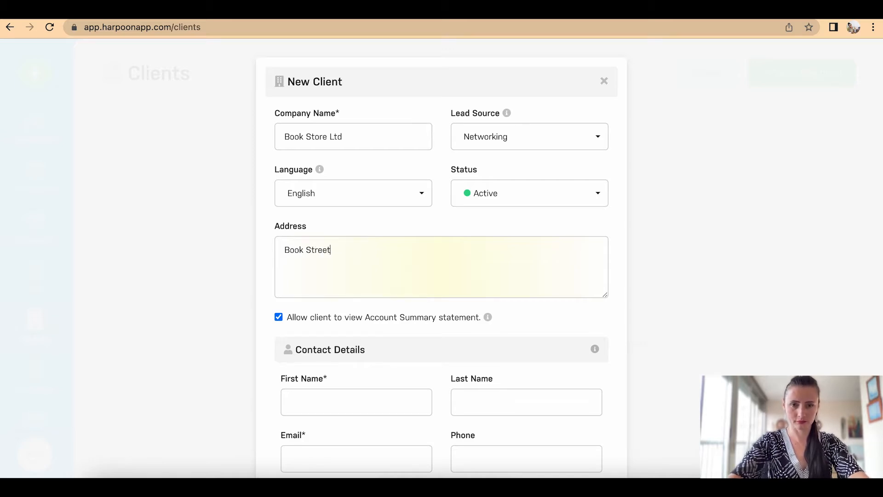
text(Book City )
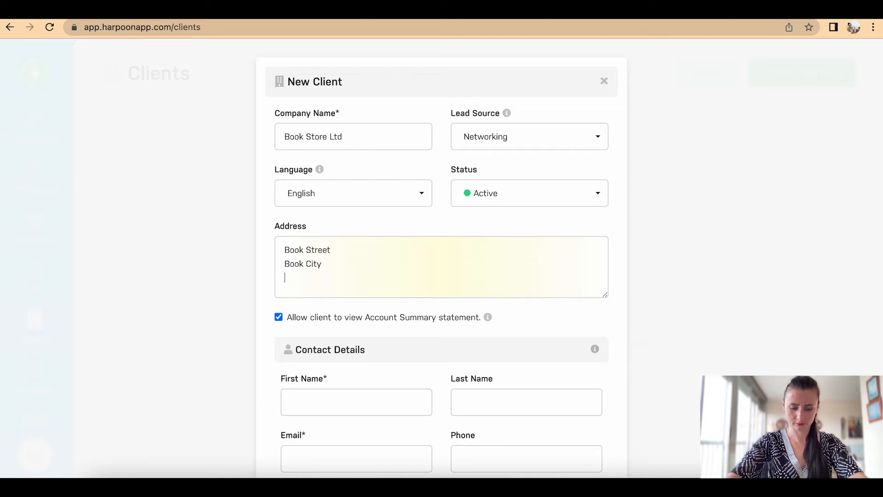
text(United)
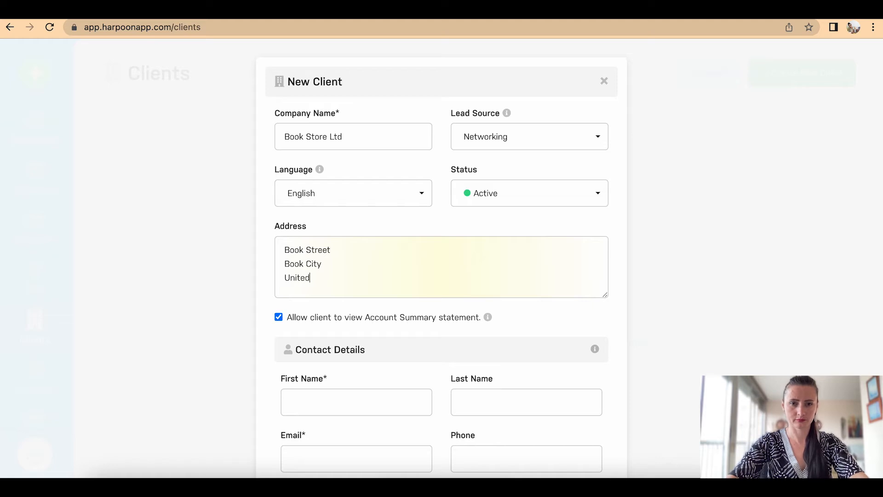
text( Kindg)
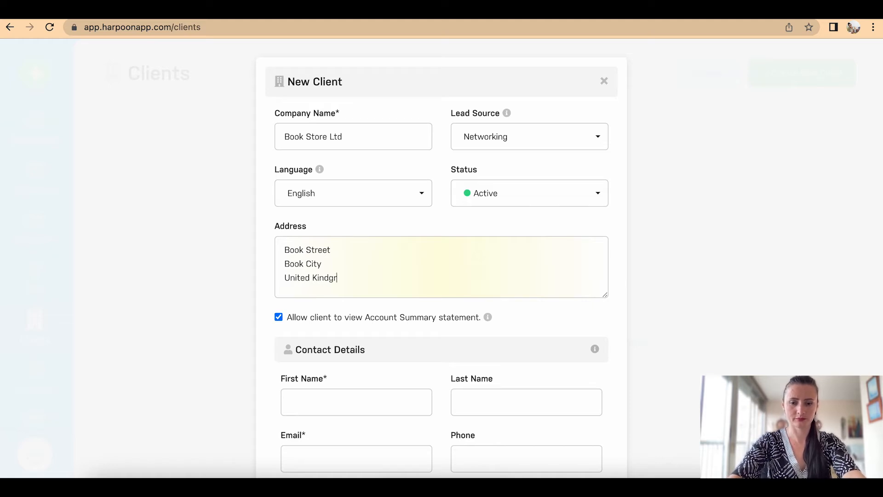
text(do)
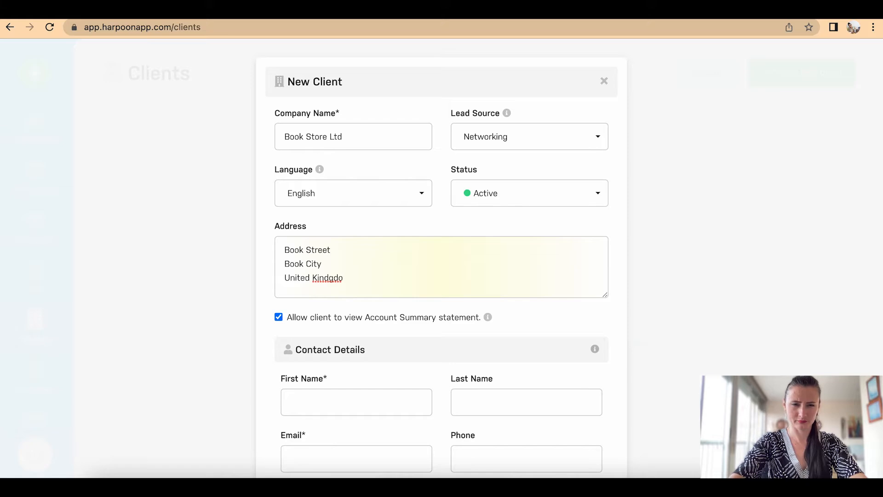
key(BackSpace)
key(BackSpace)
key(BackSpace)
key(BackSpace)
text(gdom)
key(Return)
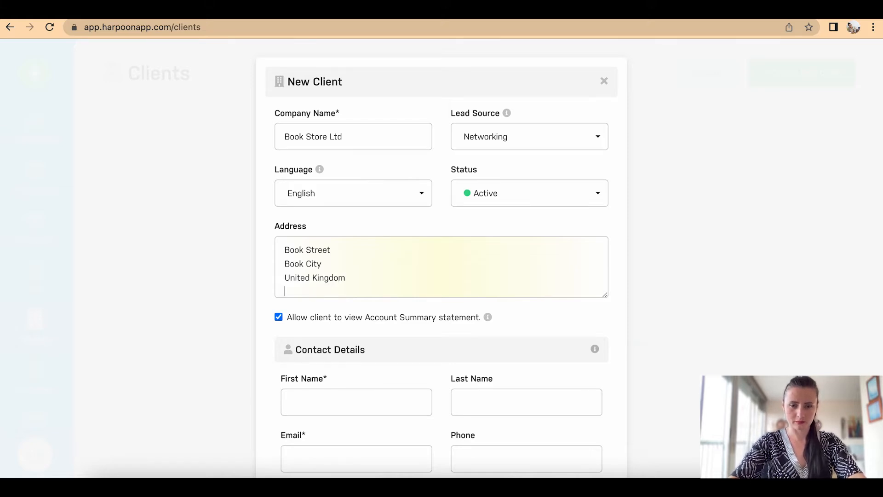
text(BB12 3)
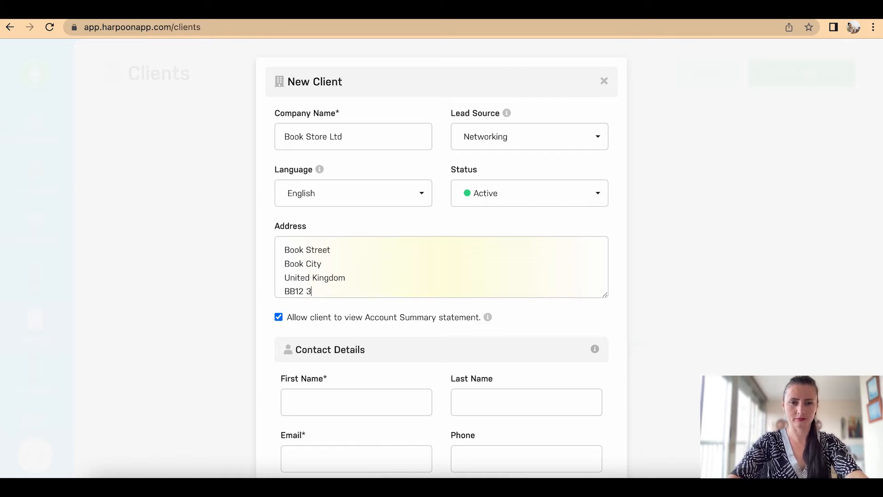
text(B)
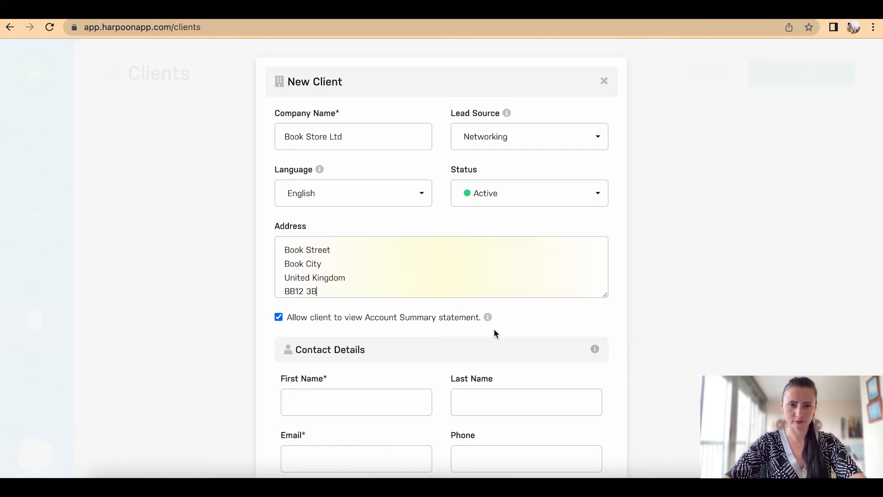
scroll(494, 331, down, 2)
scroll(493, 329, down, 3)
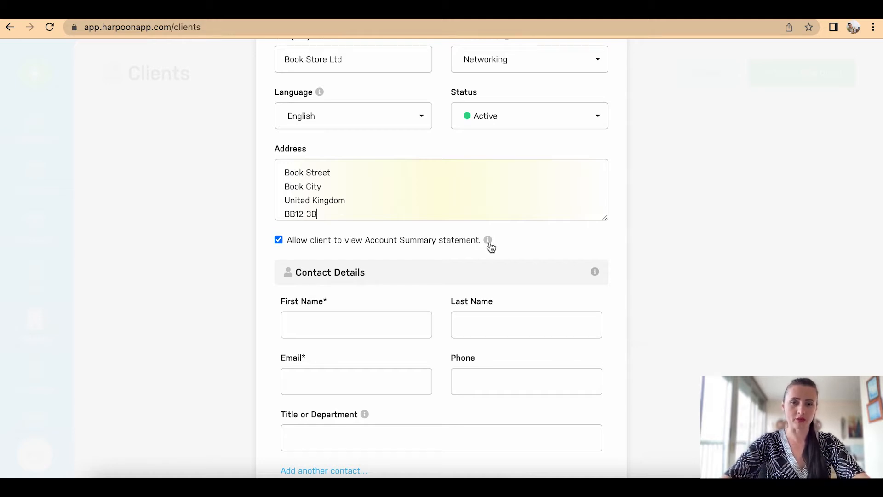
scroll(506, 257, down, 2)
Step: Enter the contact's first name, last name and e-mail, retyping the mistyped e-mail address
click(406, 230)
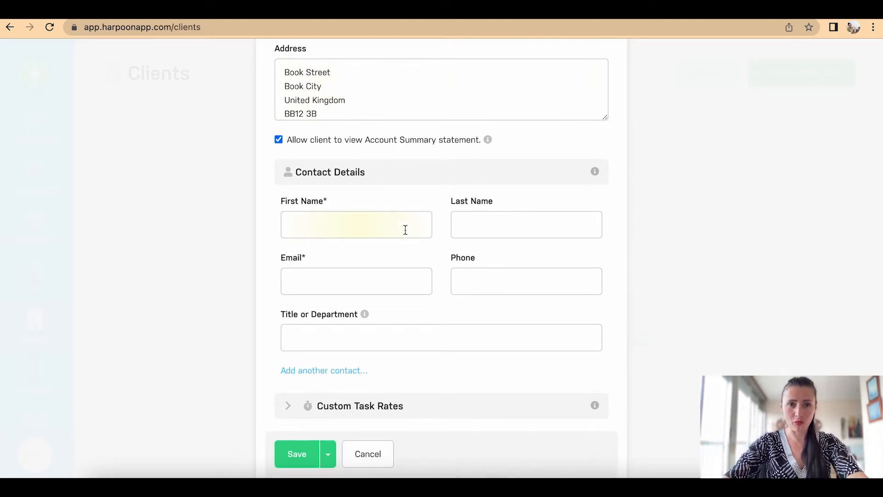
text(Joe)
click(500, 228)
text(L)
click(392, 286)
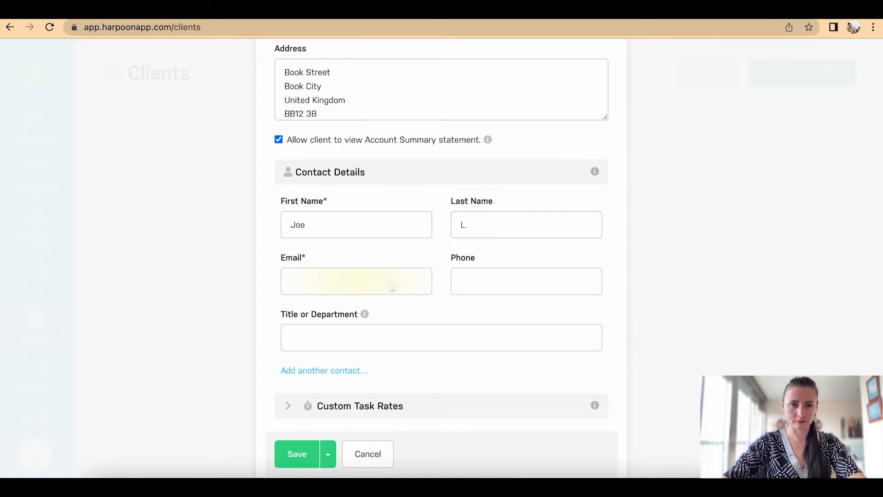
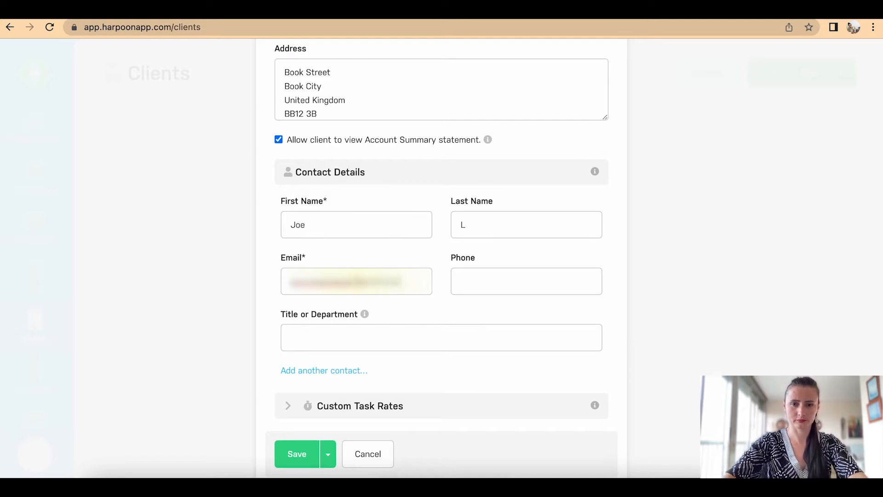
click(409, 281)
drag(409, 281, 181, 282)
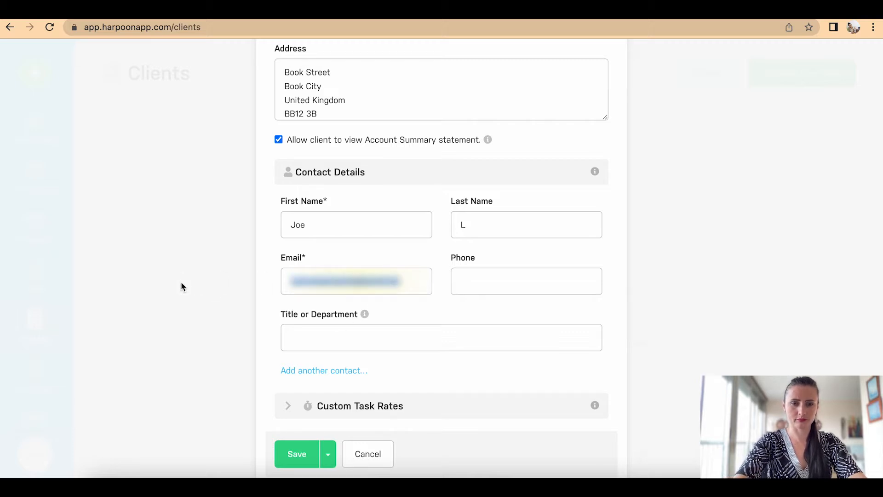
key(BackSpace)
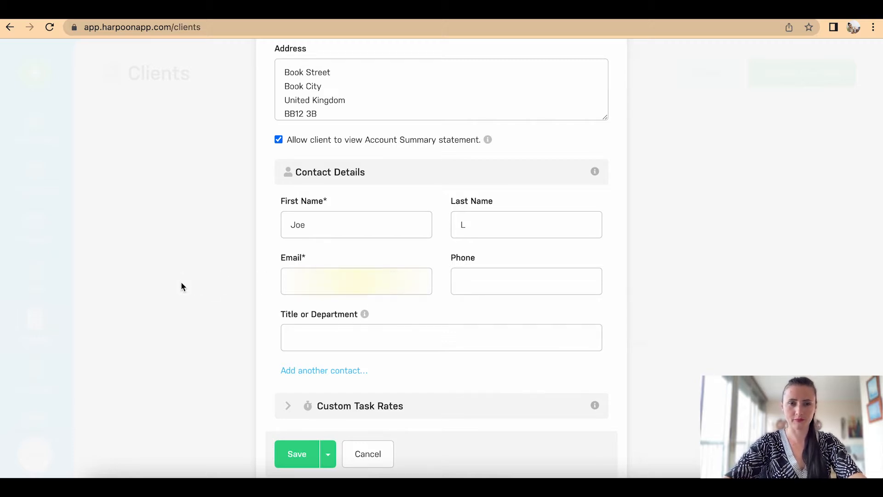
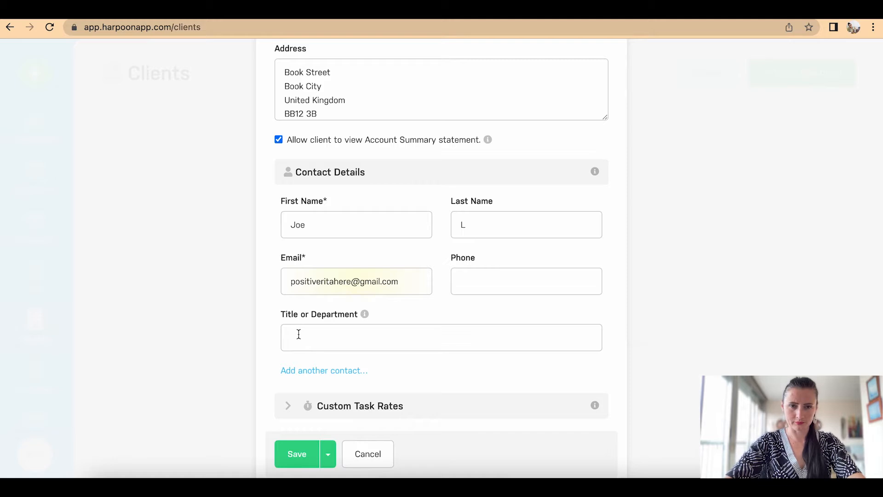
Step: Set the contact's title to Director
click(298, 334)
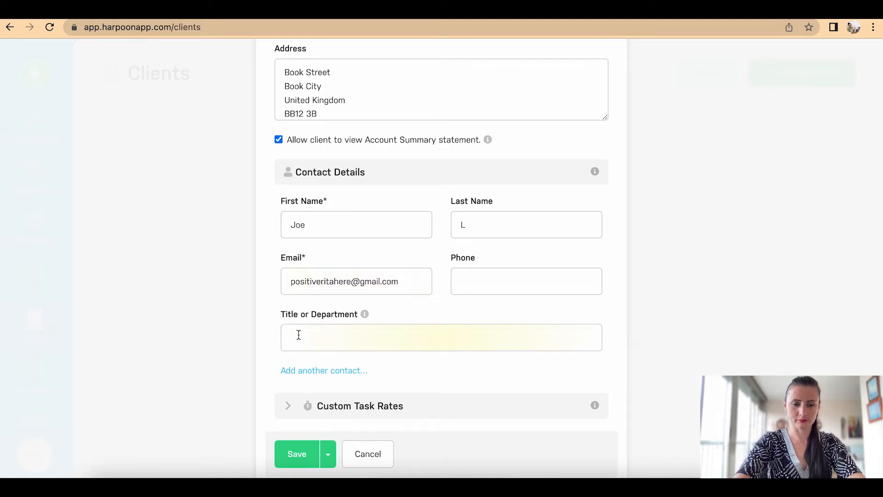
text(Di)
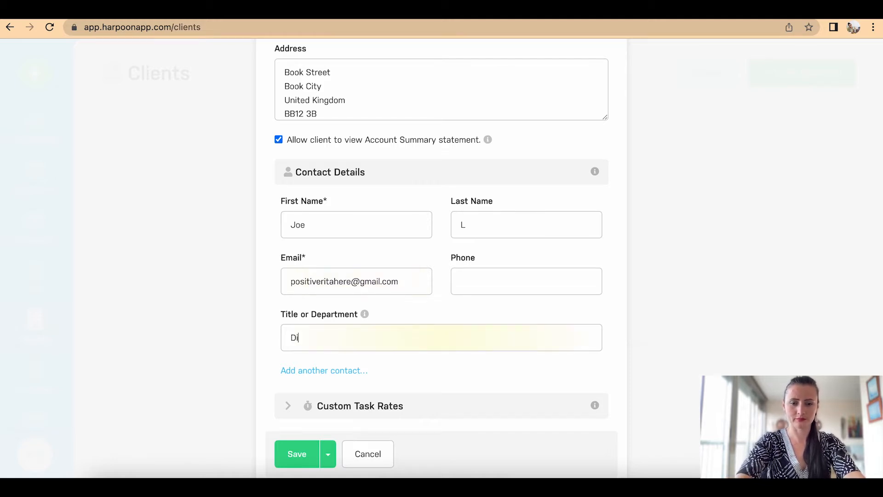
text(rector)
scroll(365, 342, down, 1)
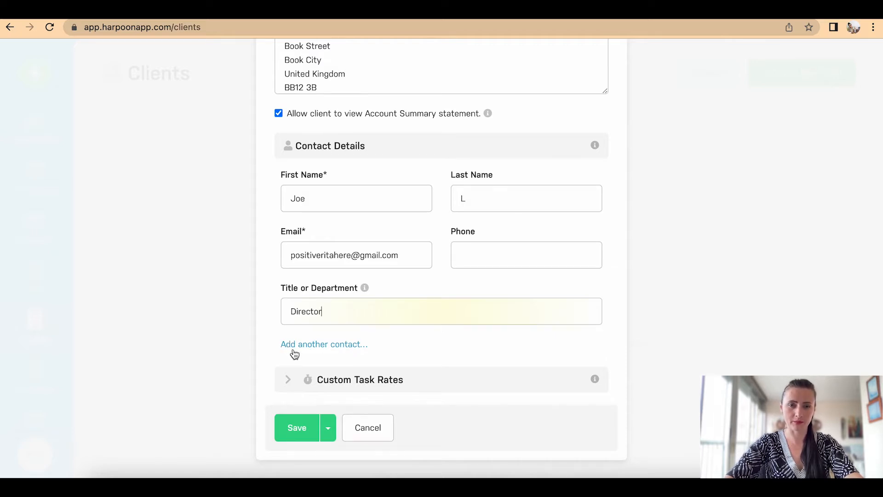
Step: Review the custom task rates and save Book Store Ltd as a new client
click(341, 384)
scroll(340, 387, down, 5)
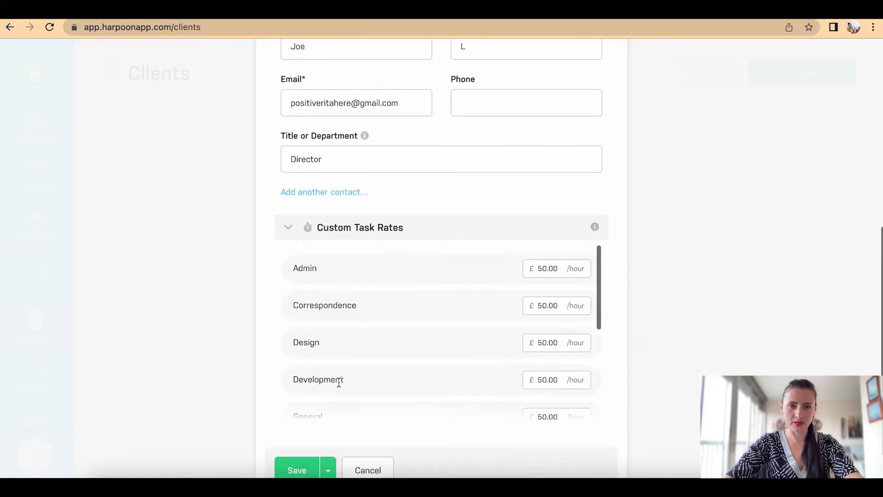
scroll(340, 386, down, 3)
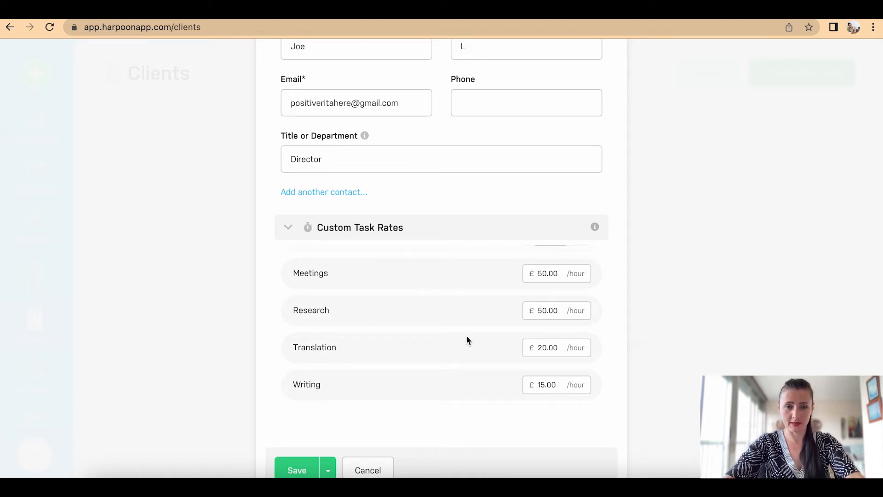
scroll(359, 396, down, 1)
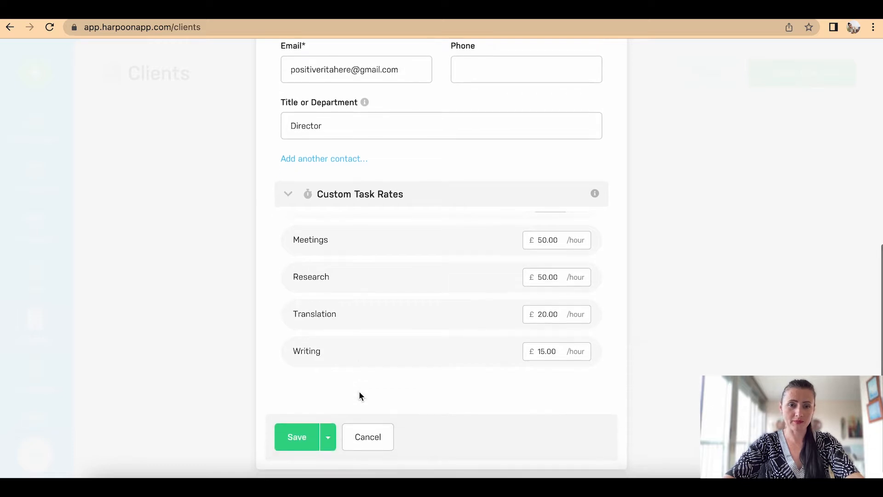
click(298, 437)
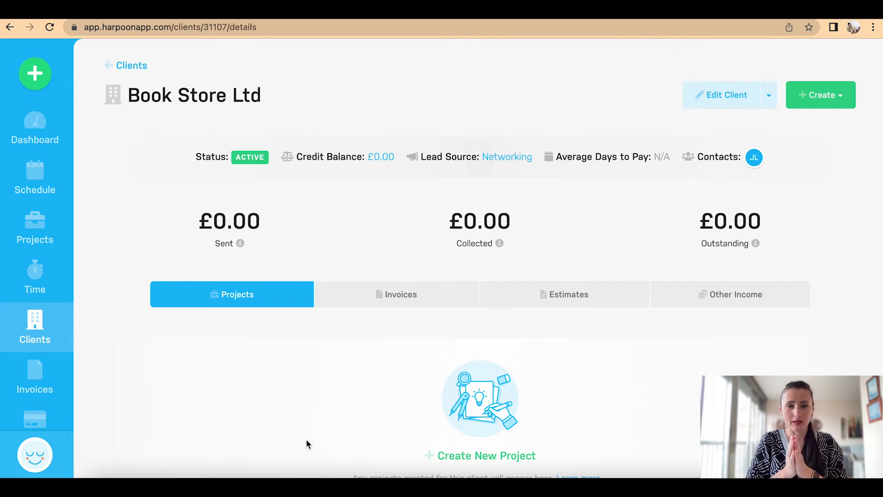
Step: Scroll the client page and return to the Clients list
scroll(306, 439, down, 2)
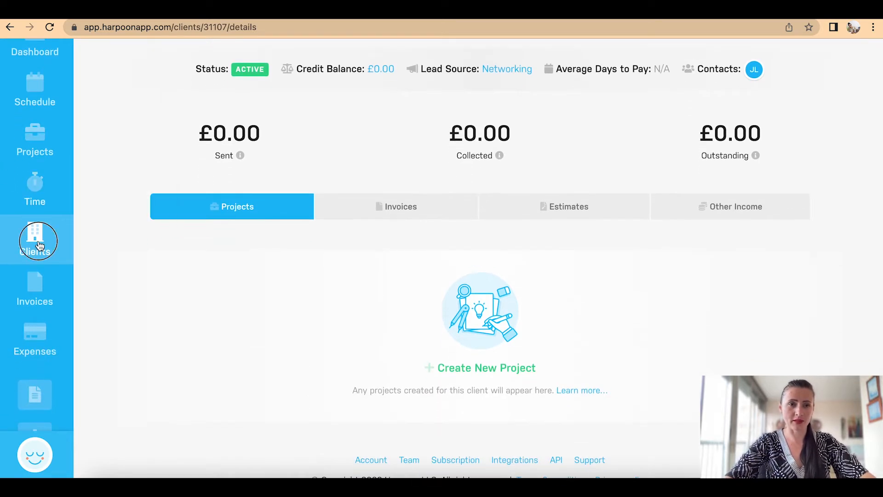
click(38, 241)
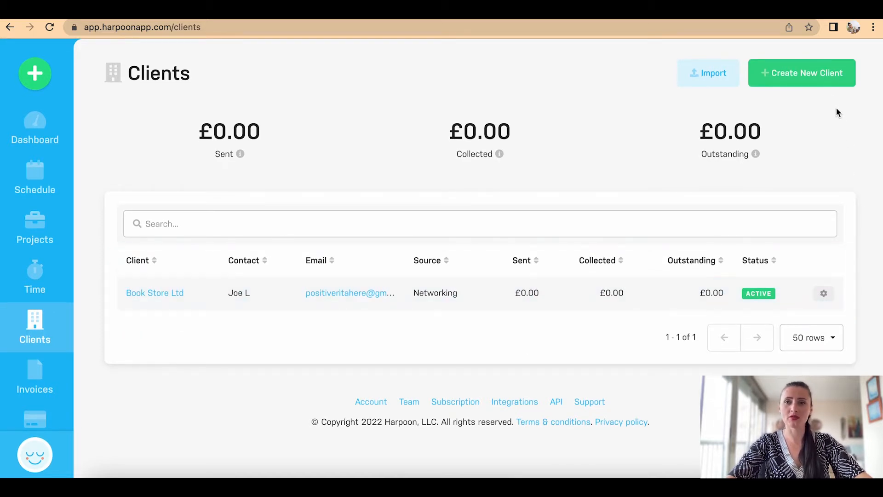
click(798, 80)
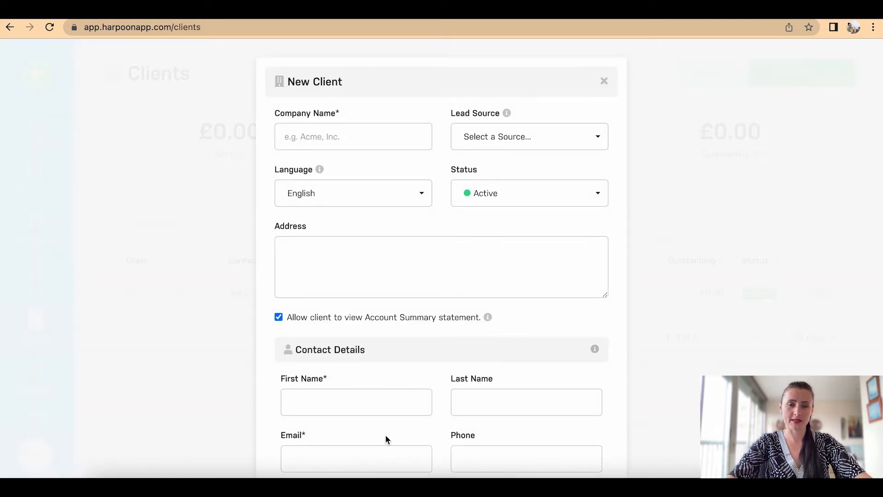
scroll(386, 437, down, 5)
scroll(386, 439, up, 5)
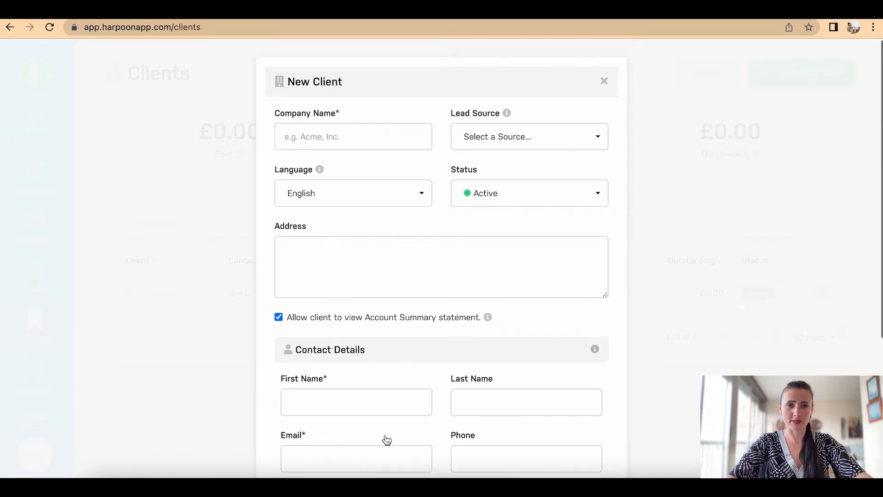
click(605, 82)
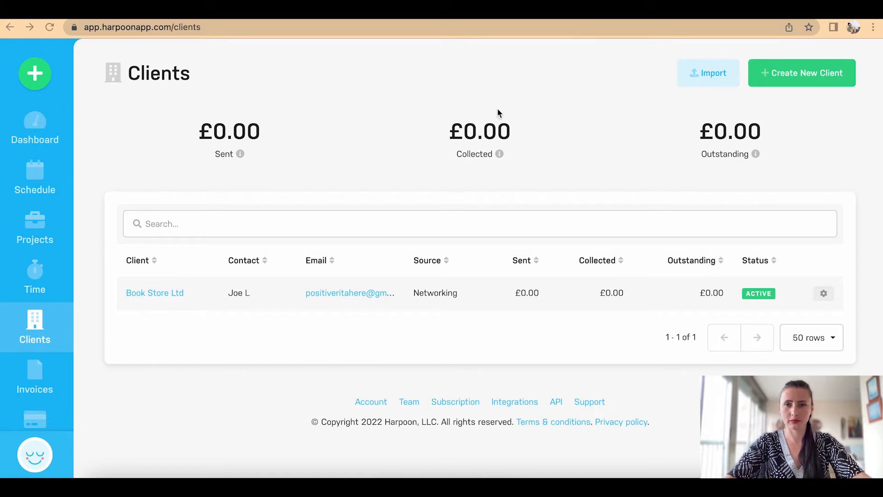
Step: Start a client named after the private person, lead source Organic/Search, with a two-line address
click(784, 77)
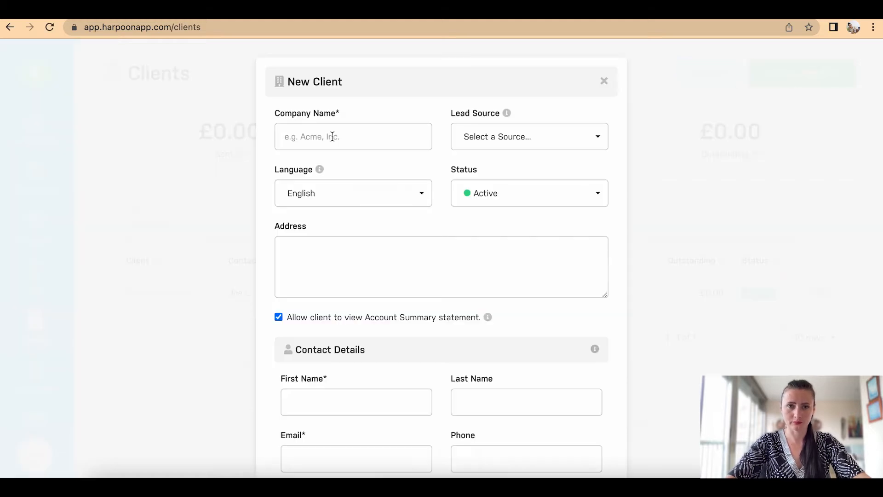
text(Sandra )
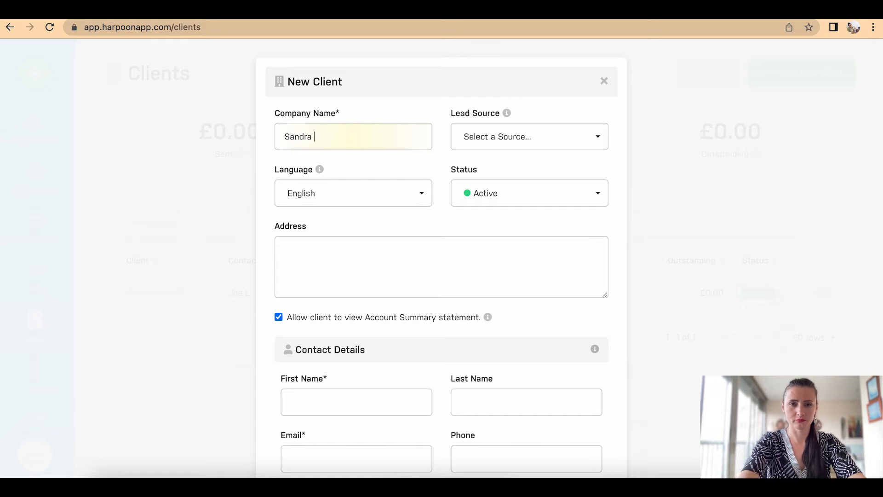
text(R.)
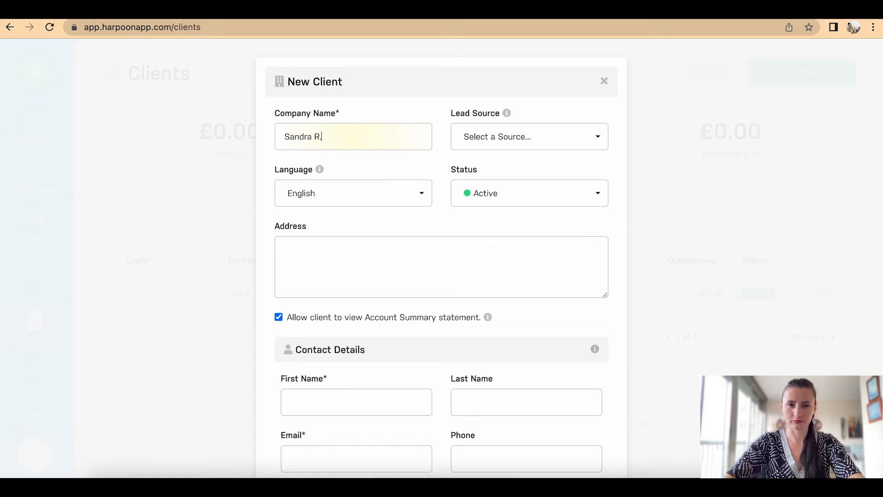
click(493, 145)
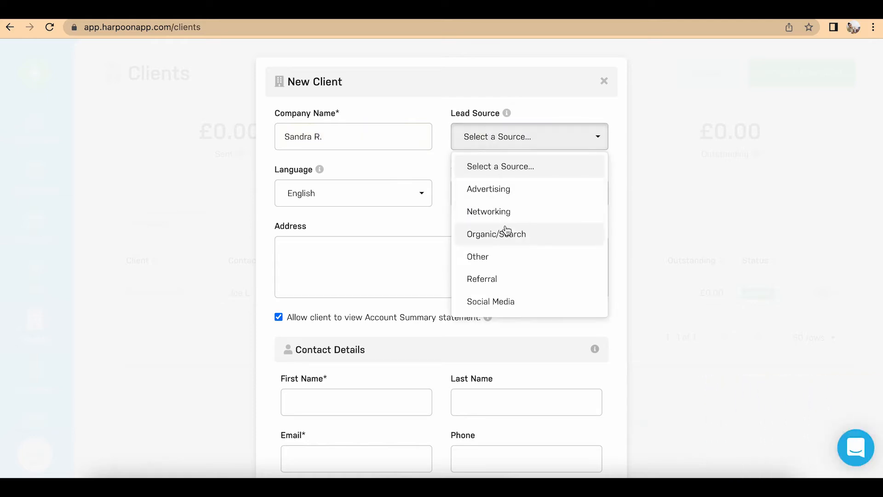
click(501, 234)
click(373, 253)
text(Sunnyside)
key(Return)
text(SS12 3T)
Step: Enter the contact's name, pick the saved e-mail, and set title Individual/private person
scroll(352, 192, down, 5)
click(351, 192)
text(Sandra)
click(465, 199)
text(T)
click(345, 260)
click(345, 286)
click(370, 311)
text(Individual/private person)
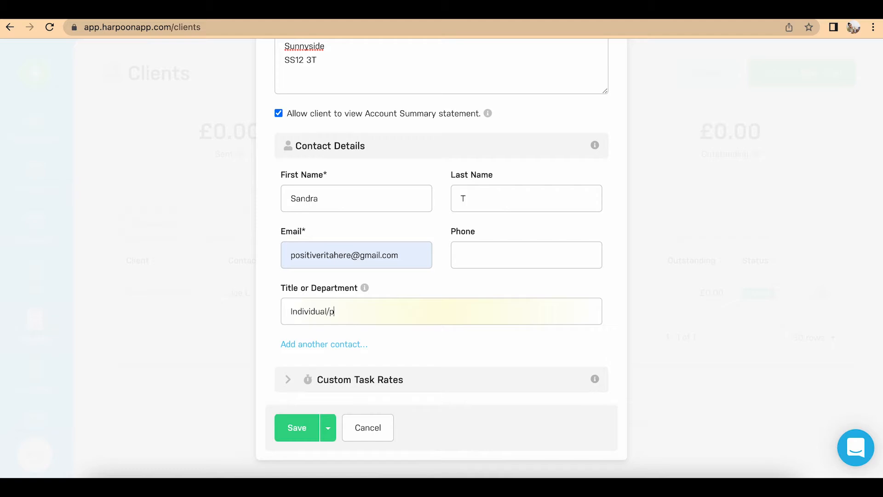
Step: Set the Translation custom task rate to 10.00 and save the client
click(324, 380)
click(546, 305)
key(BackSpace)
key(BackSpace)
text(10)
key(BackSpace)
key(BackSpace)
text(10)
key(Left)
click(294, 428)
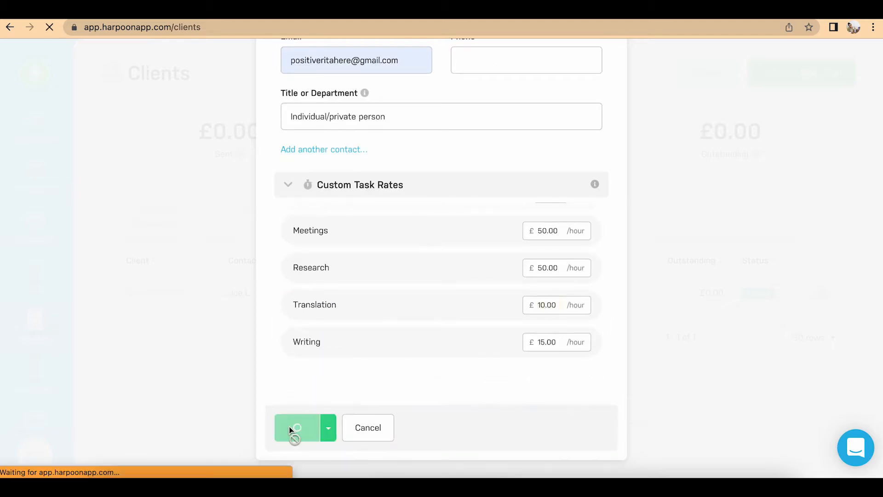
Step: Start another client named after a person, lead source Referral, with a four-line test address
click(363, 136)
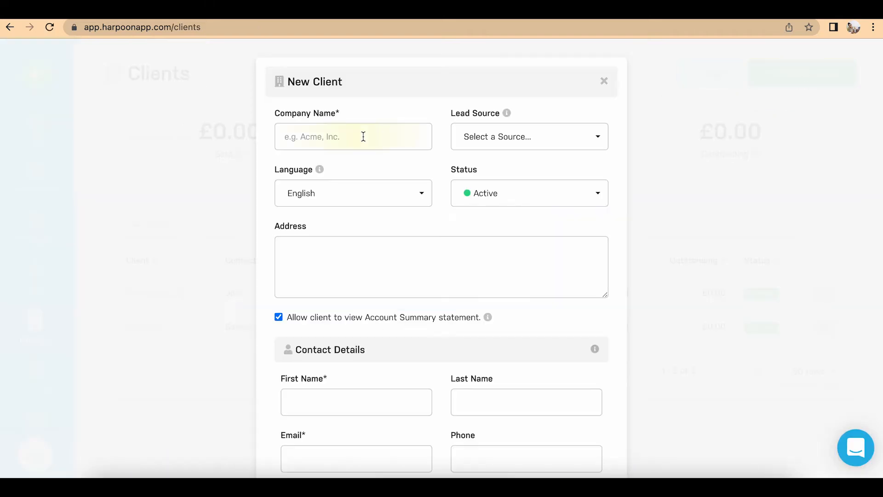
text(John W.)
click(529, 136)
click(483, 277)
click(414, 274)
text(Test street)
key(Return)
text(Test town)
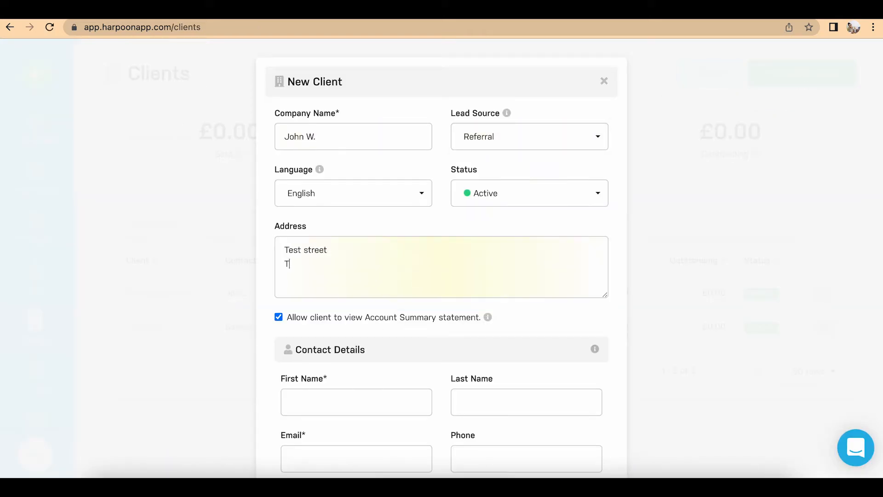
key(Return)
text(Test)
key(Return)
text(TT12 3T)
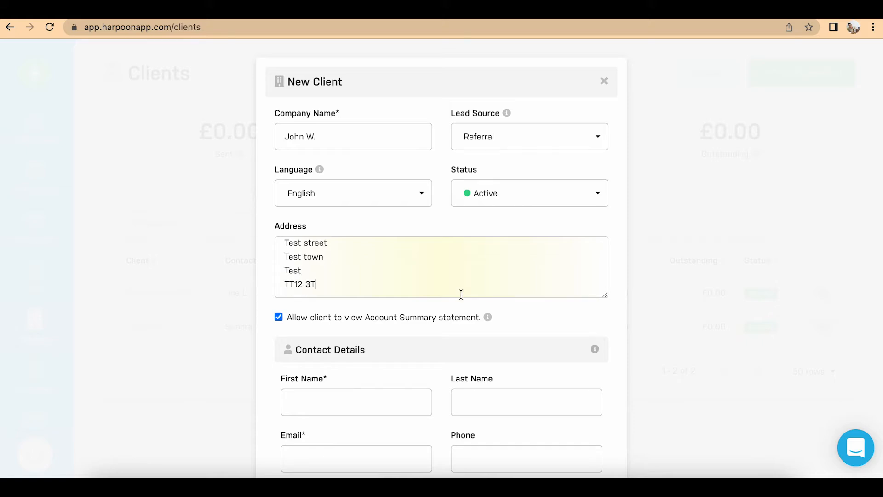
Step: Enter the contact's name, pick the saved e-mail, and reuse title Individual/private person
scroll(459, 294, down, 3)
click(358, 275)
text(John)
key(Tab)
text(W)
scroll(384, 256, down, 2)
click(384, 256)
click(384, 286)
click(387, 313)
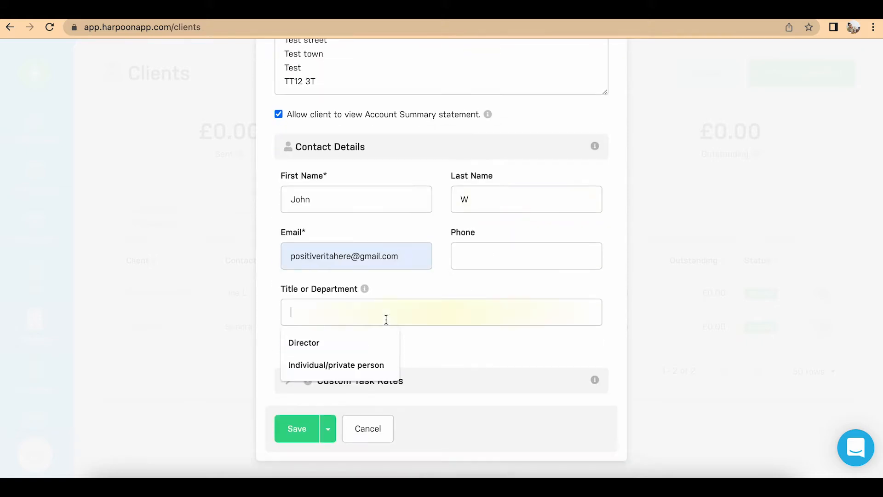
click(383, 363)
Step: Review the custom task rates and save the second client
click(381, 384)
scroll(466, 311, down, 4)
scroll(545, 320, down, 4)
click(297, 427)
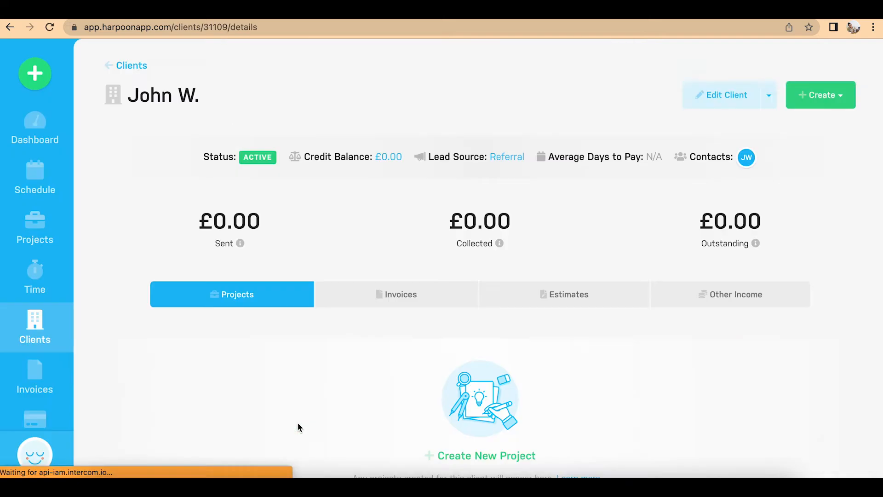
Step: Back on the Clients list, check Book Store Ltd's row actions, then open its details page
click(24, 328)
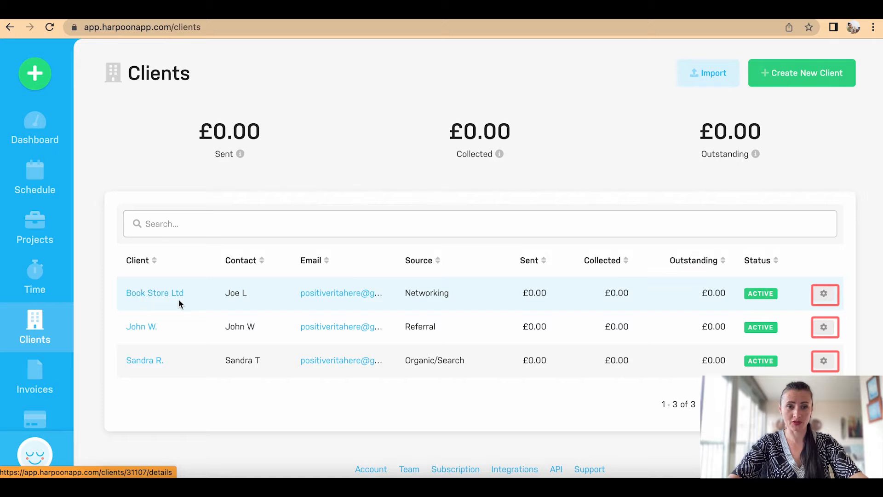
click(827, 296)
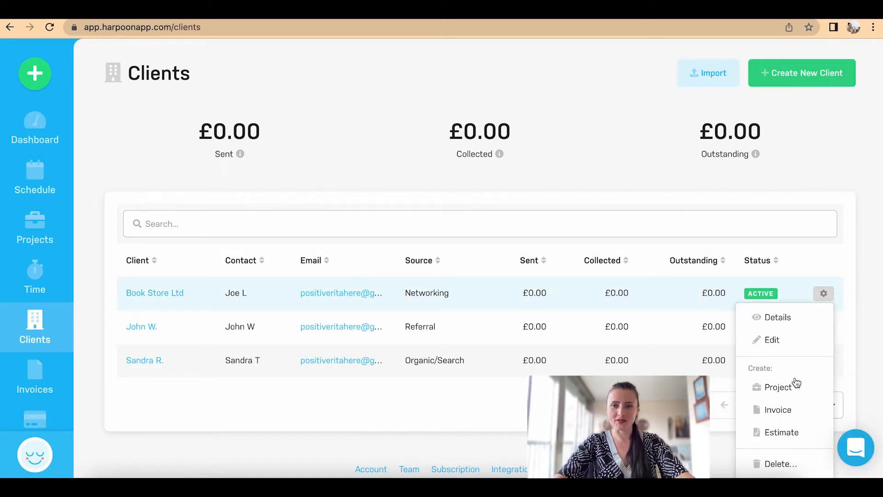
click(791, 122)
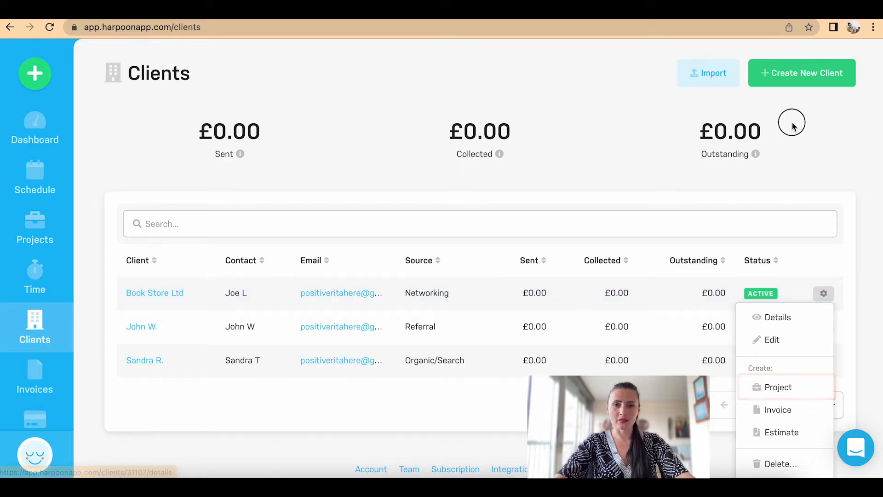
click(169, 297)
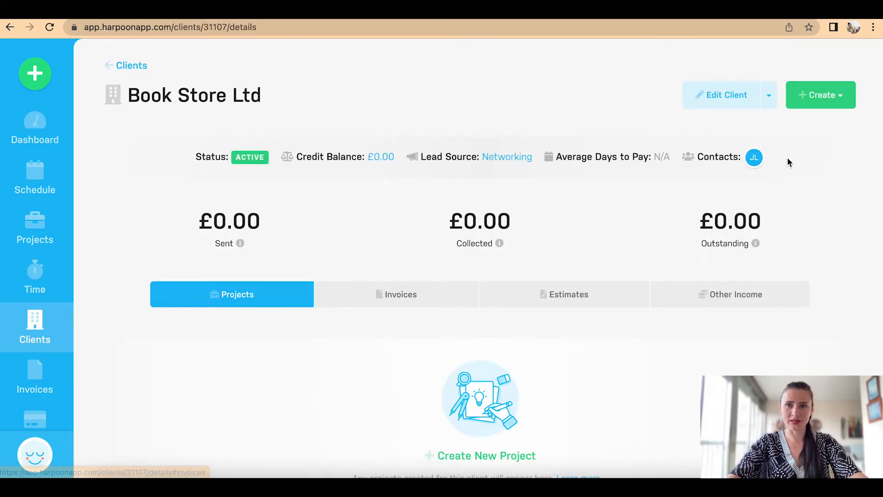
Step: Look through both create menus without choosing anything, then go to the Projects list
click(840, 98)
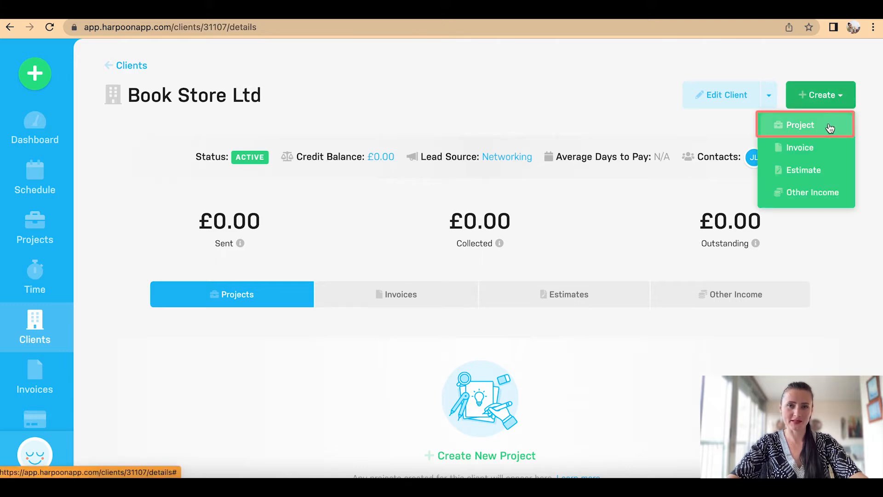
click(483, 91)
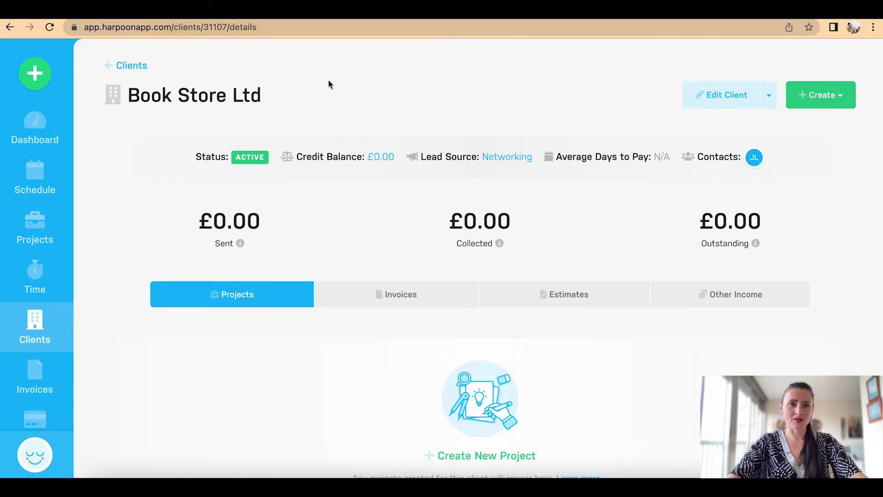
click(35, 73)
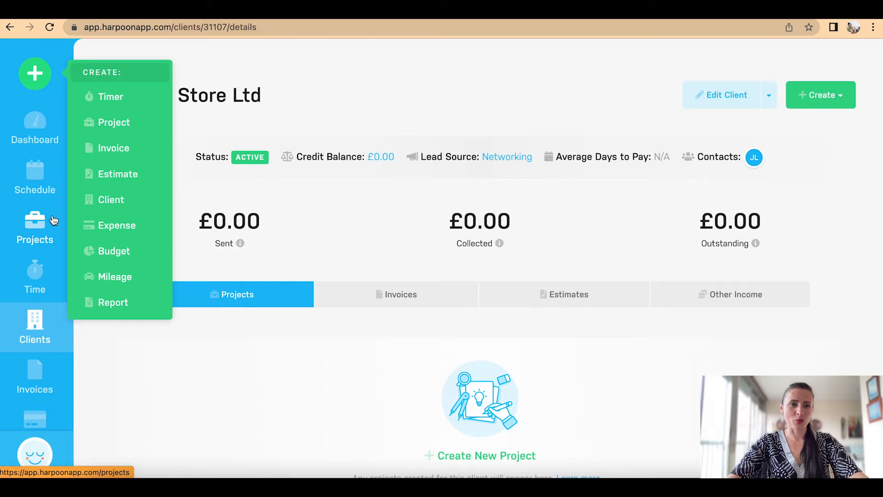
click(210, 378)
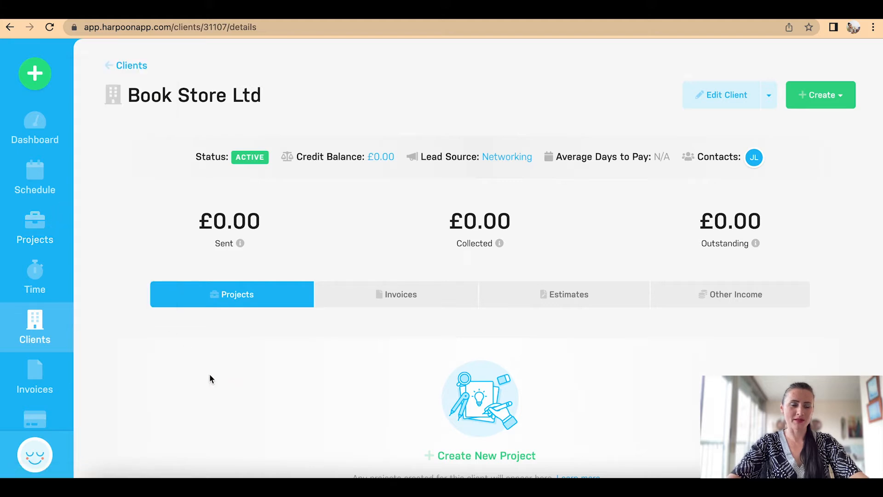
click(53, 231)
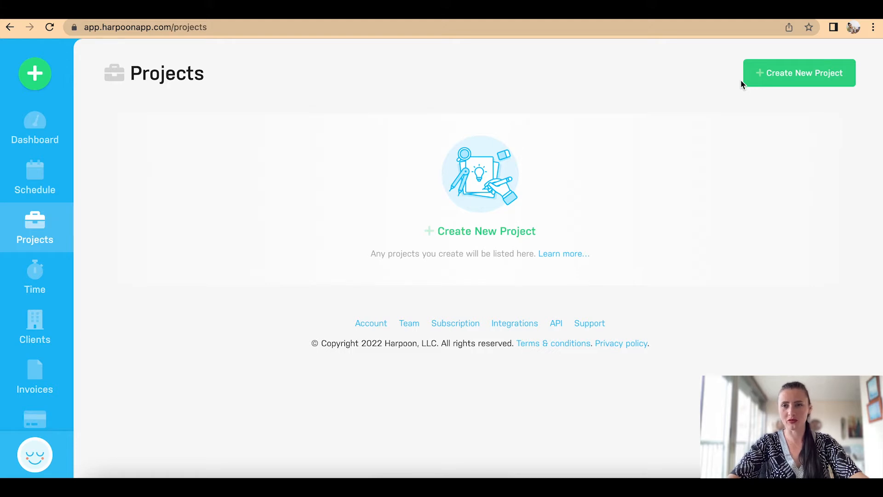
Step: Create a project named 'Book translation - Spanish to English' and view the project type options
click(767, 79)
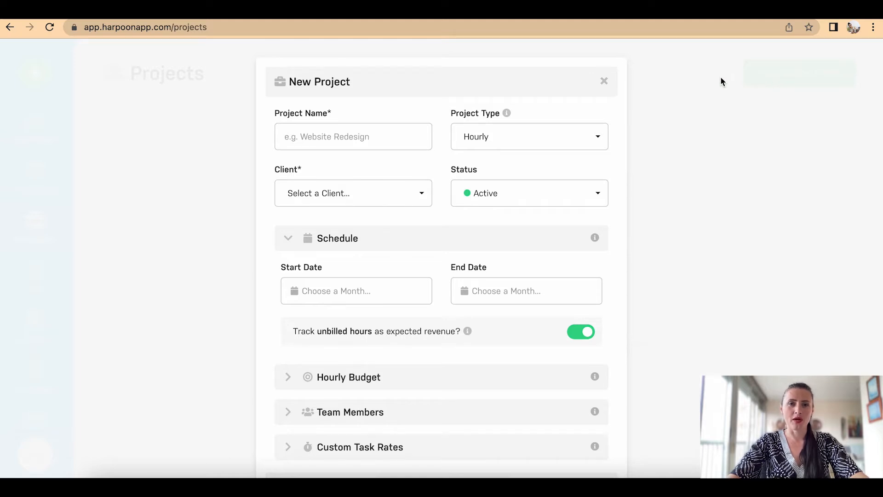
click(371, 137)
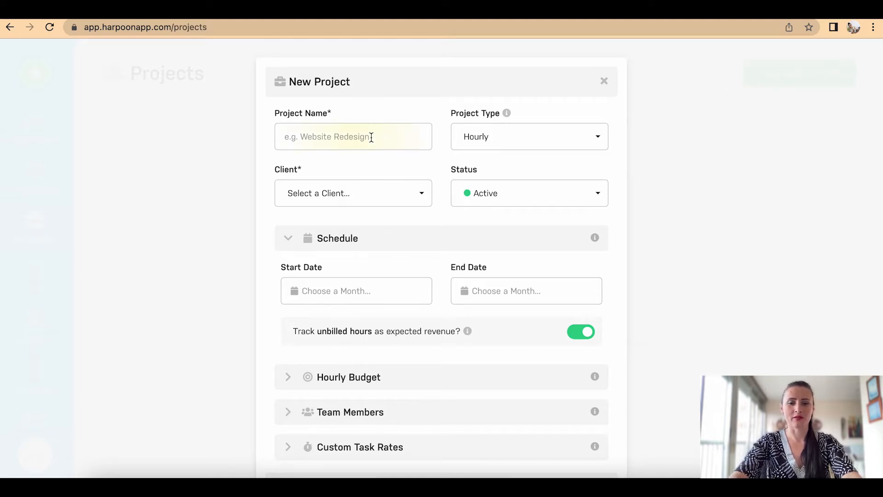
text(Bo)
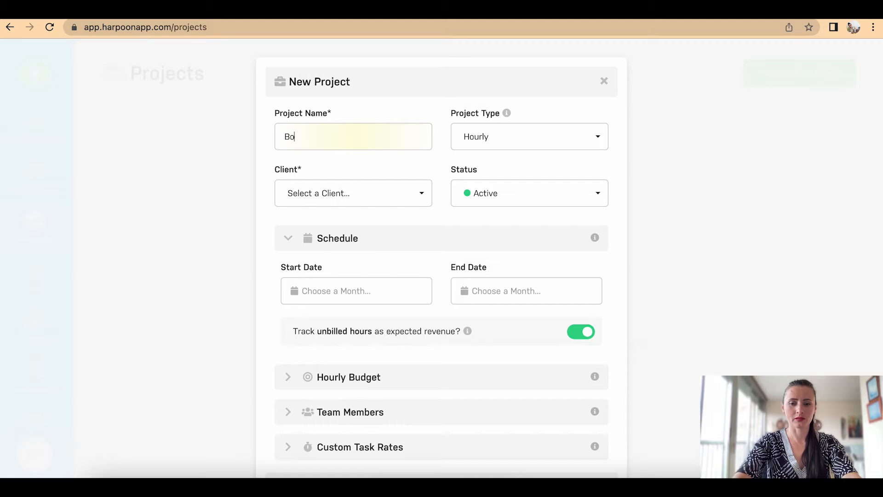
text(ok transal)
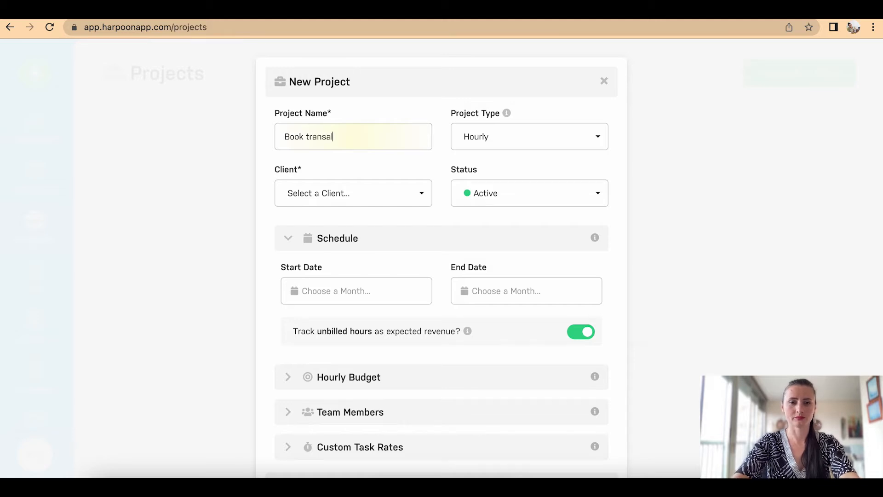
key(BackSpace)
key(BackSpace)
text(lati)
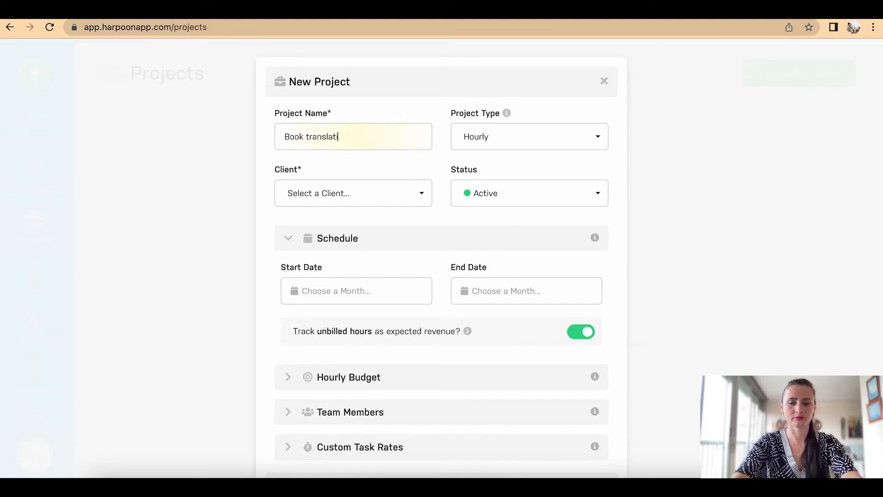
text(on - E)
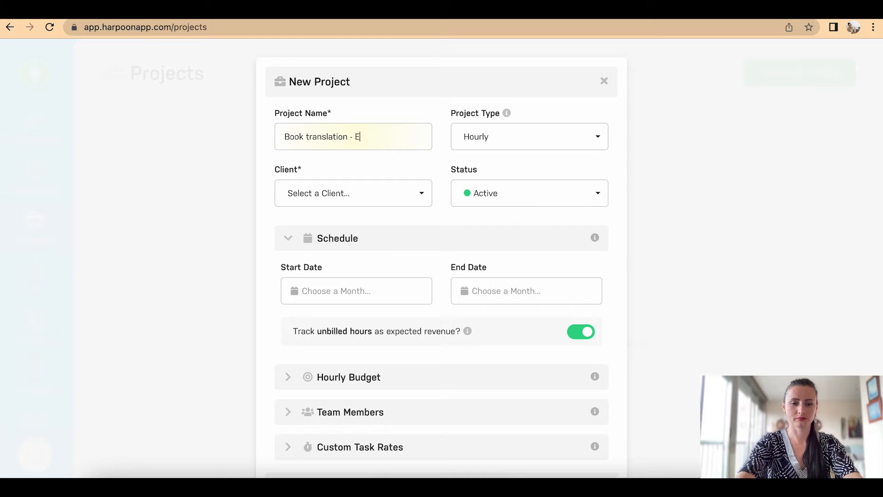
key(BackSpace)
text(Span)
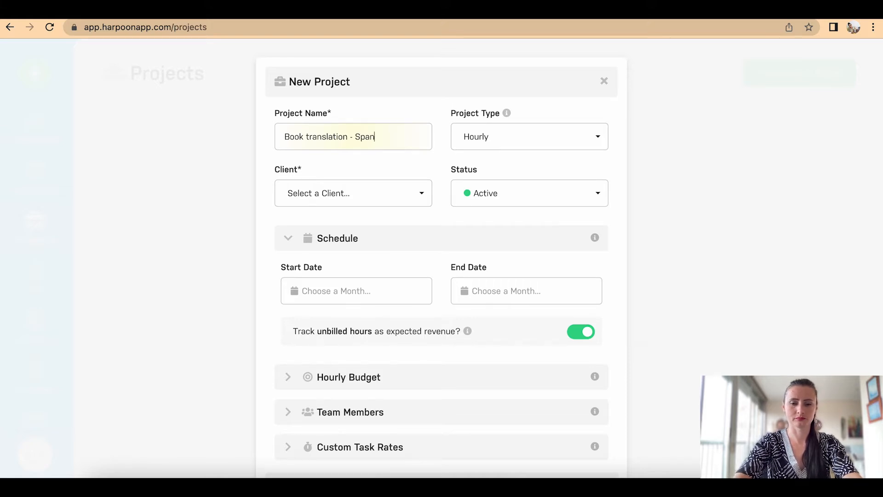
text(ish to )
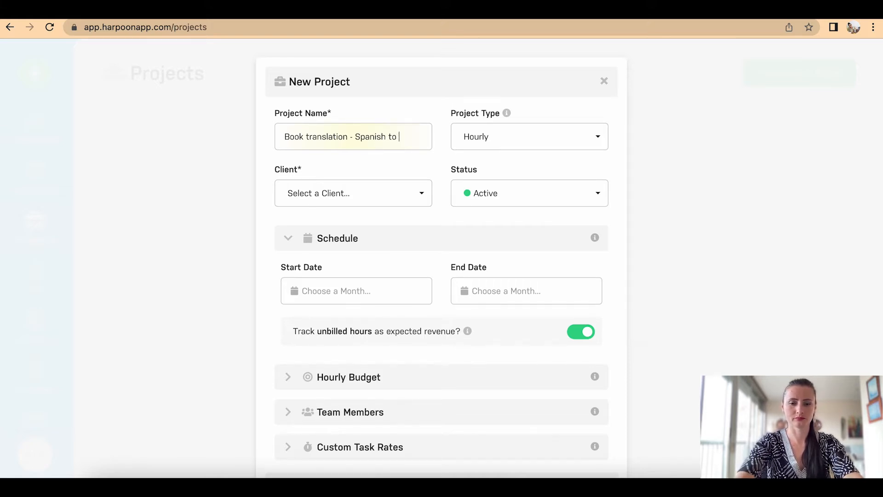
text(English)
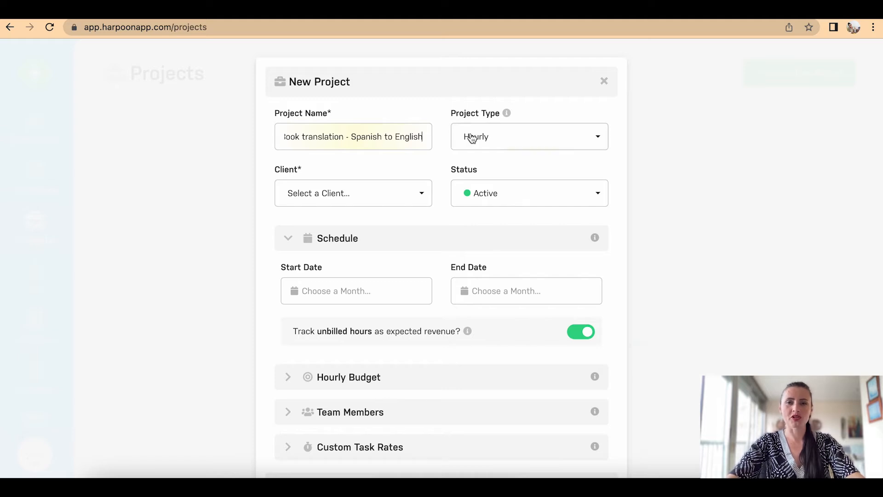
click(478, 142)
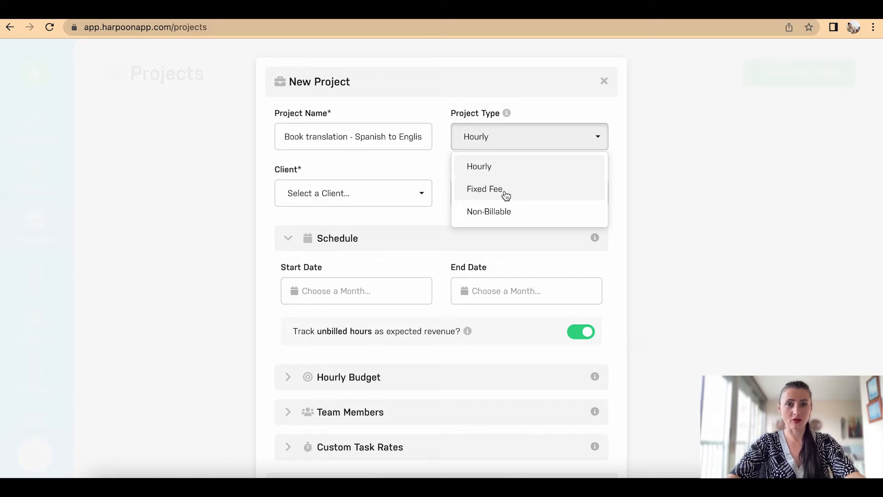
Step: Set project type Fixed Fee, client Book Store Ltd, and status Active
click(506, 195)
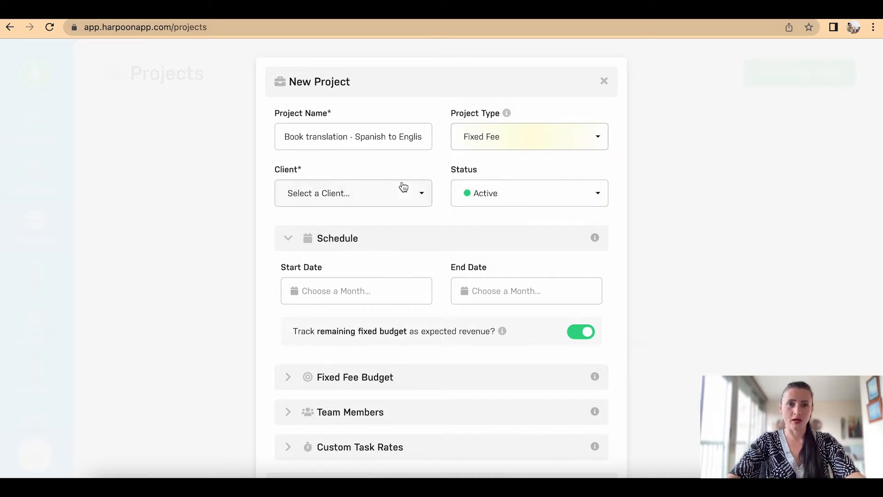
click(403, 202)
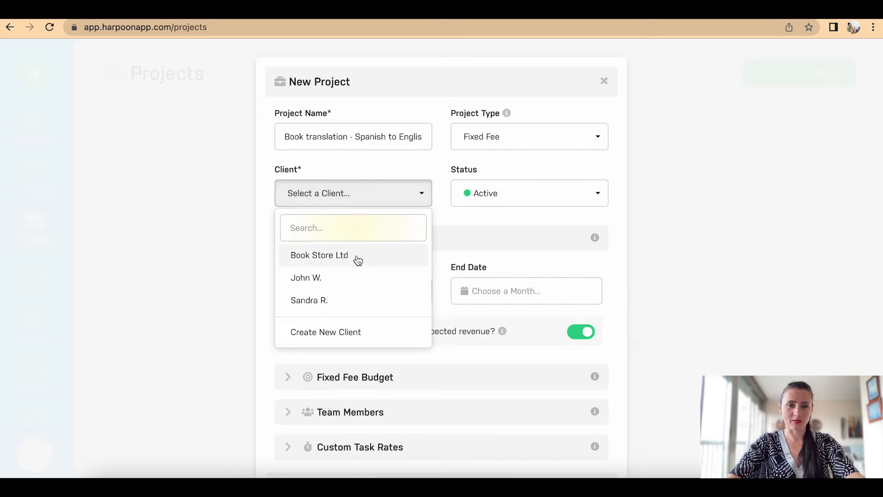
click(358, 261)
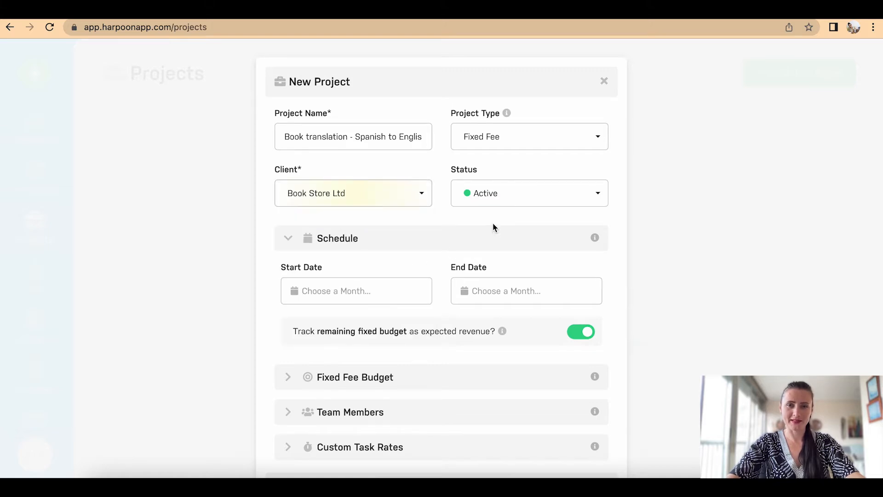
click(497, 203)
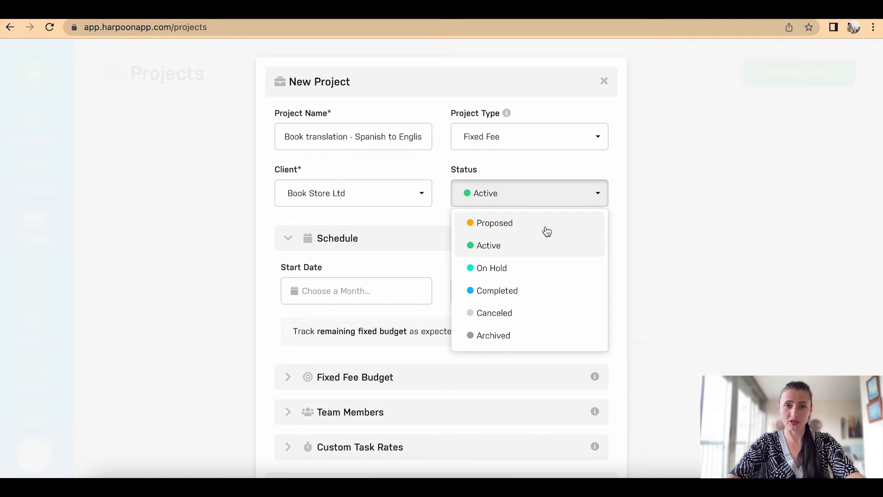
click(534, 249)
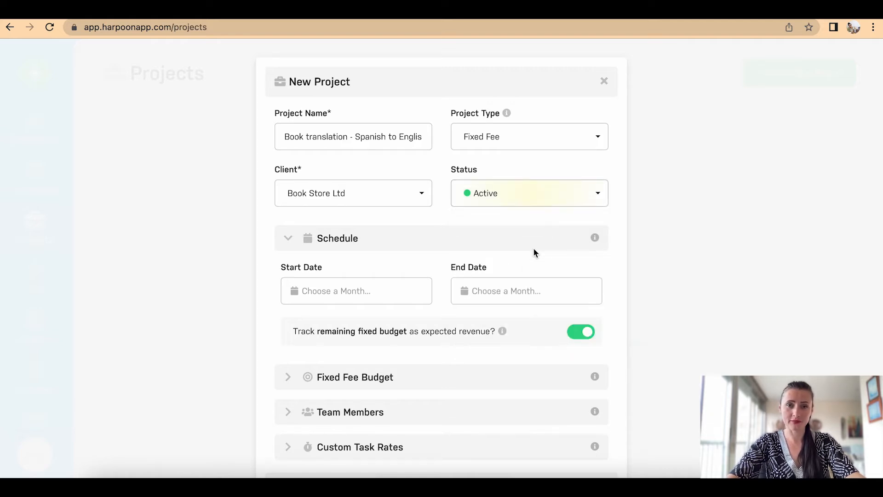
scroll(534, 249, down, 3)
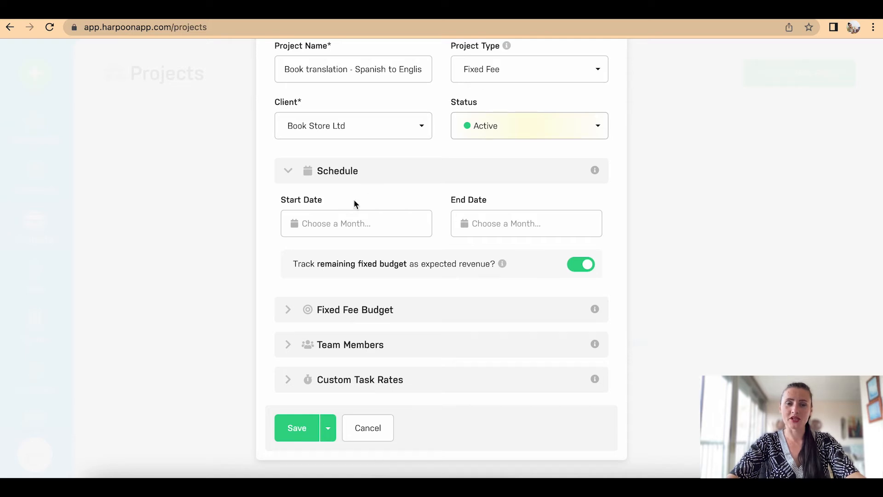
click(350, 229)
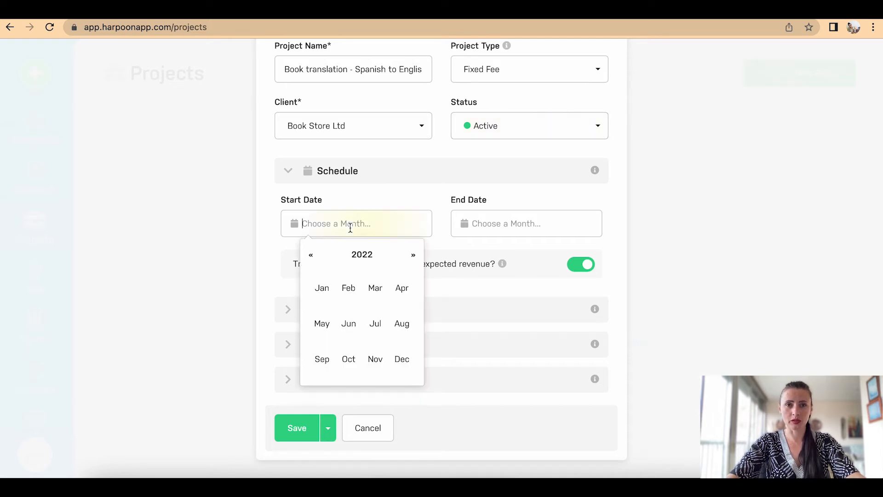
Step: Schedule the project to start in April 2022 and end in June 2022
click(395, 289)
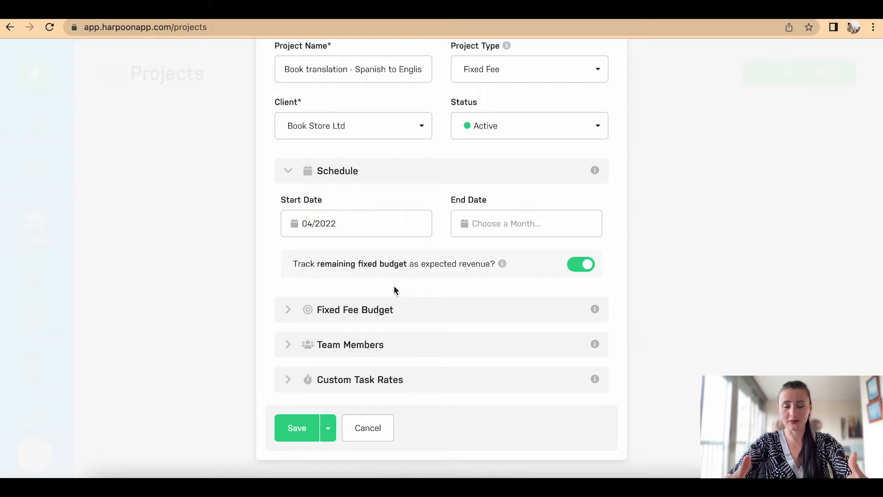
click(537, 224)
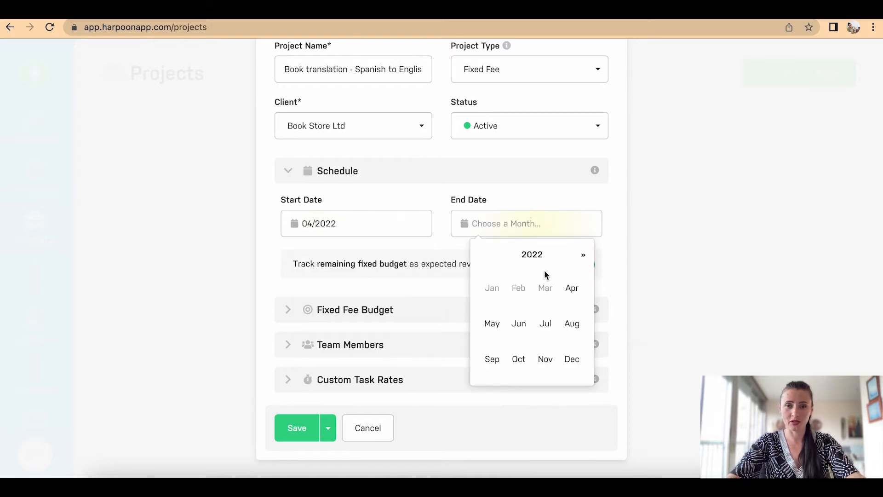
click(527, 327)
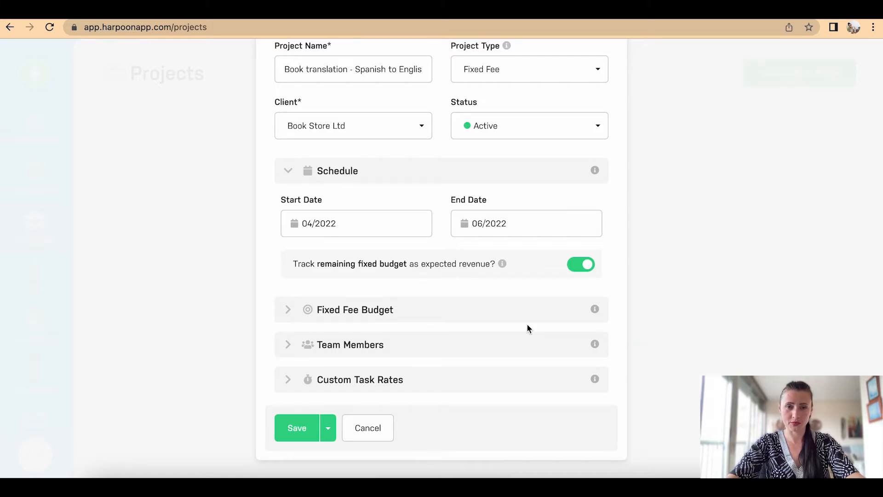
Step: Set the fixed fee Amount Budgeted to 6000, giving about 140.26 affordable hours
click(451, 317)
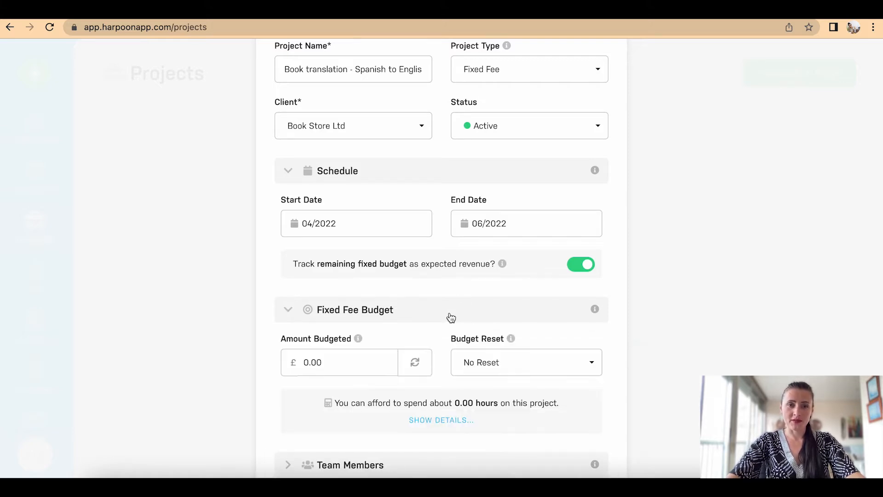
scroll(450, 317, down, 3)
click(358, 241)
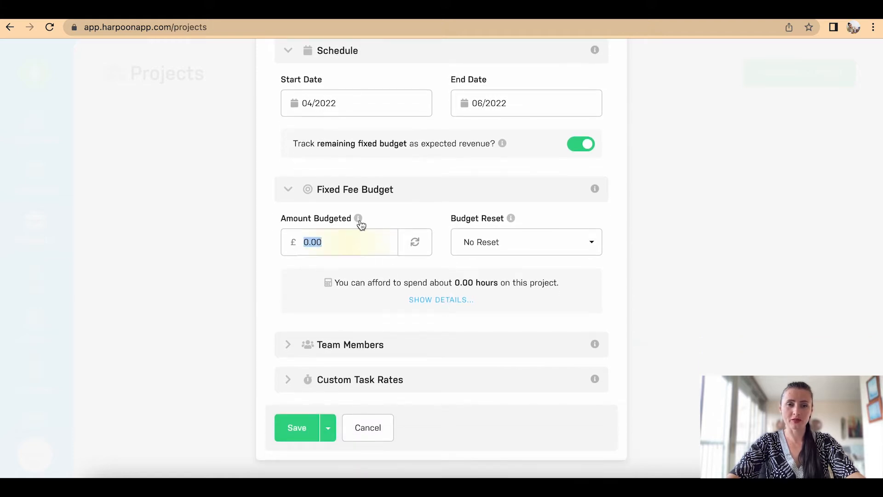
click(361, 222)
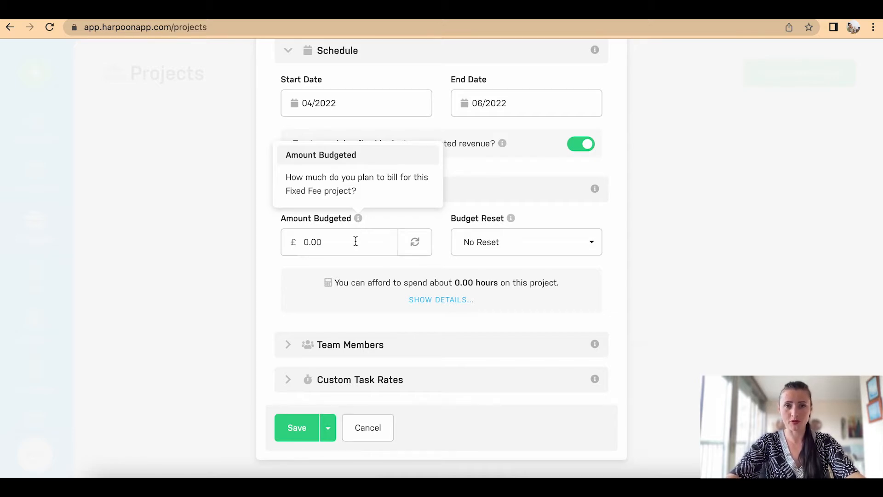
click(354, 246)
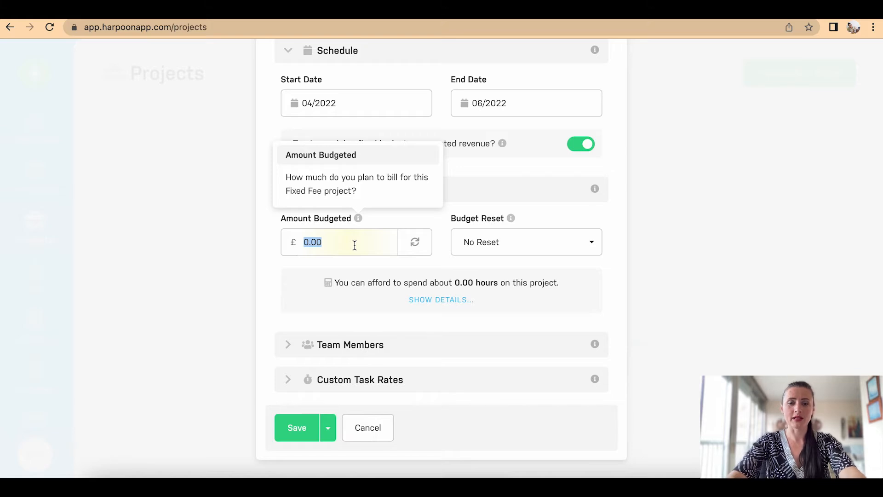
text(6000)
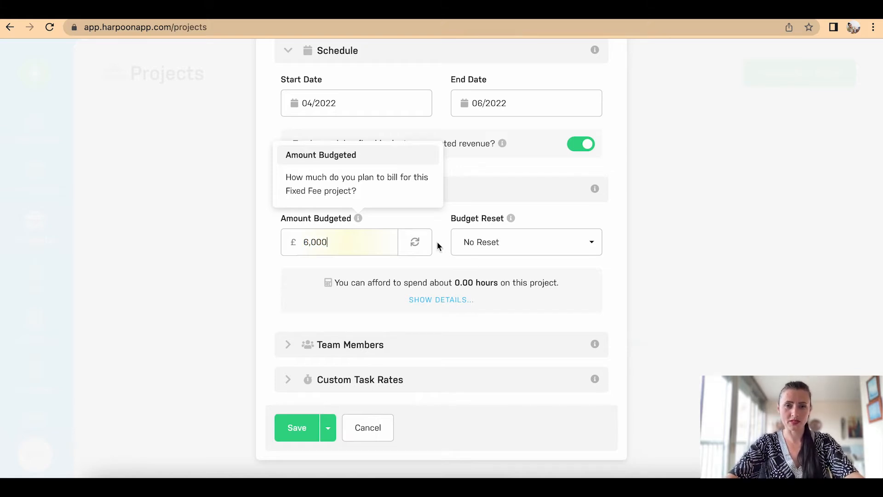
click(411, 221)
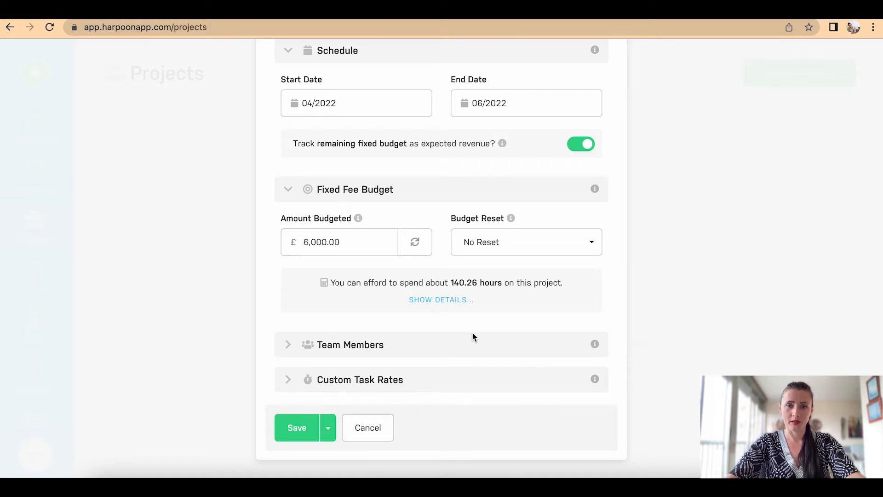
Step: Under Custom Task Rates, change the Translation rate to 18.00 per hour
click(430, 352)
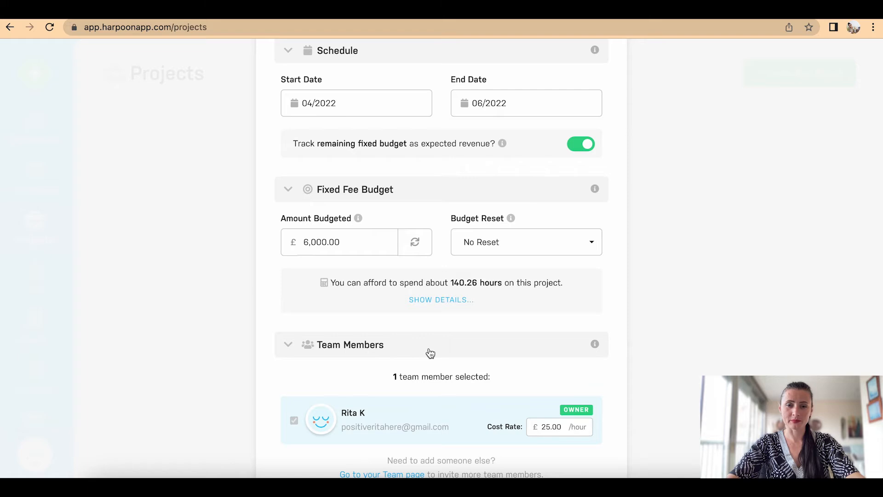
scroll(430, 353, down, 3)
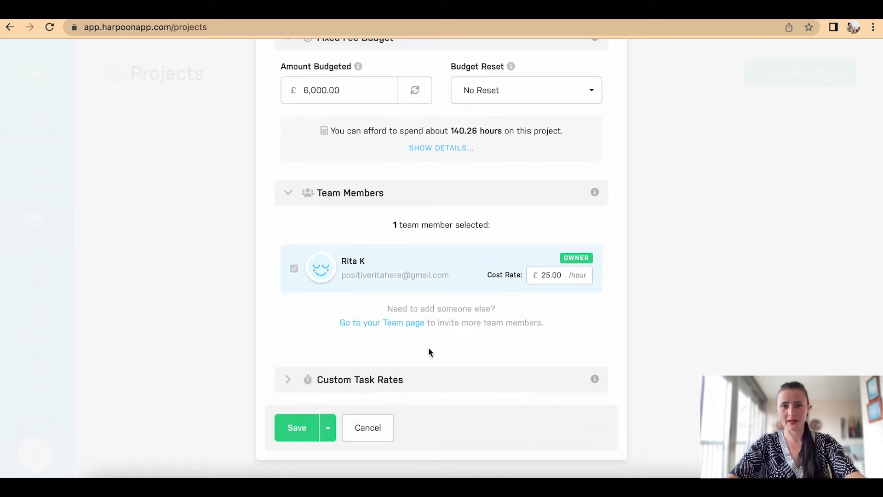
click(416, 382)
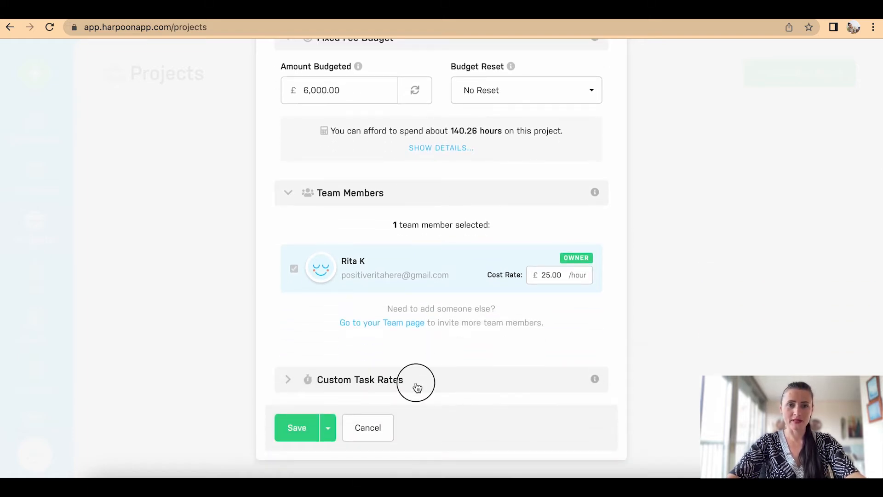
scroll(418, 387, down, 2)
scroll(416, 386, down, 3)
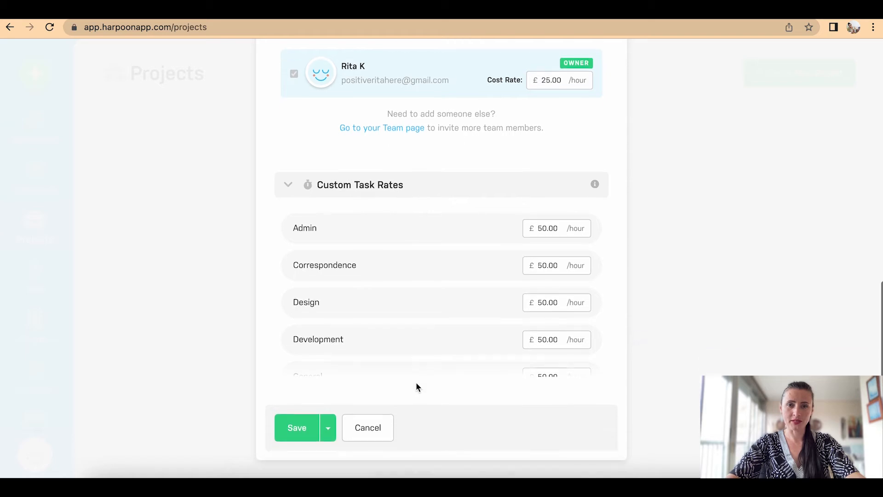
scroll(438, 314, down, 1)
scroll(438, 314, down, 5)
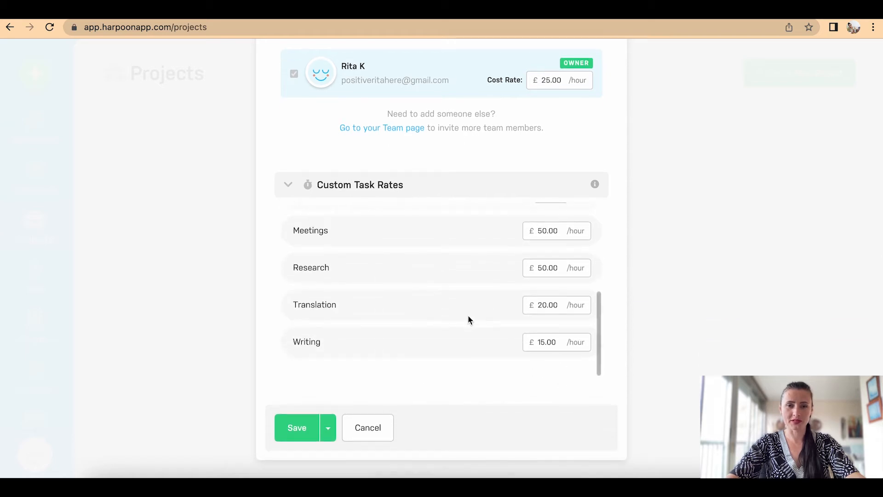
click(546, 305)
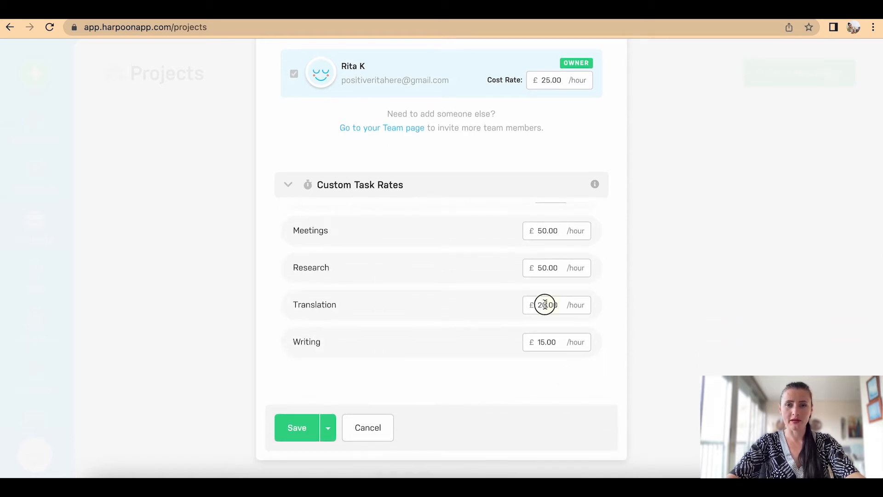
key(BackSpace)
key(BackSpace)
text(18)
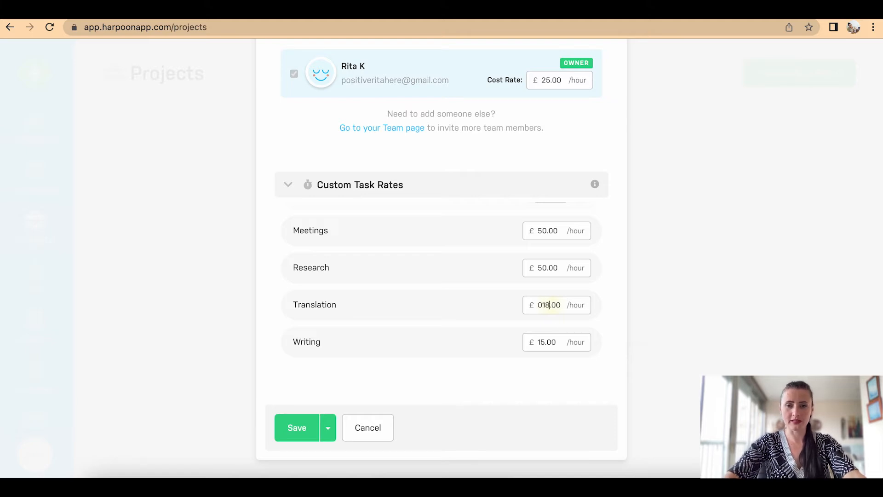
key(BackSpace)
key(BackSpace)
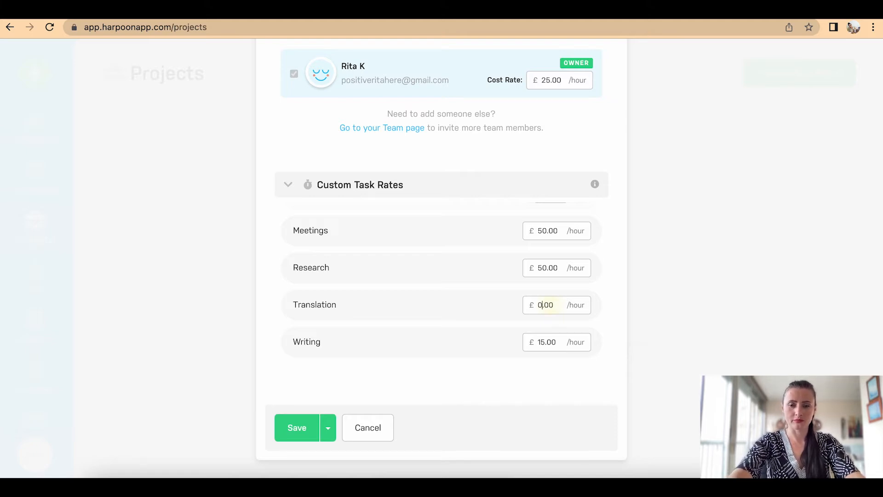
text(18)
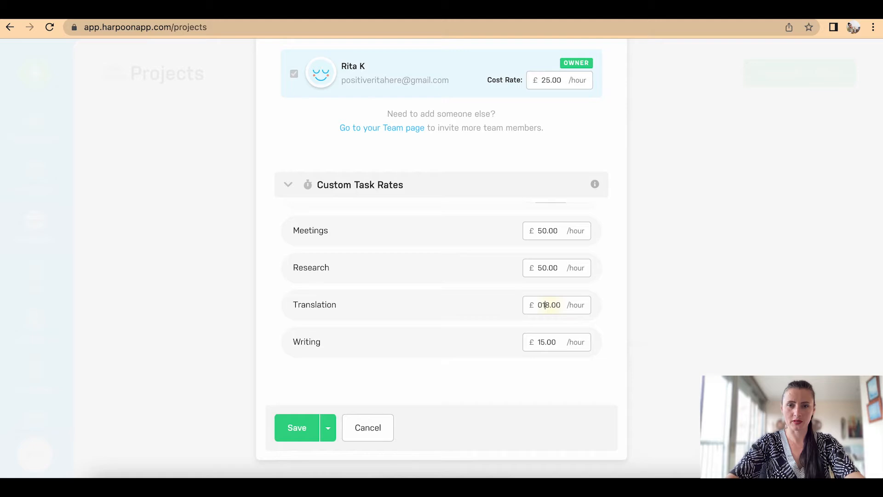
key(BackSpace)
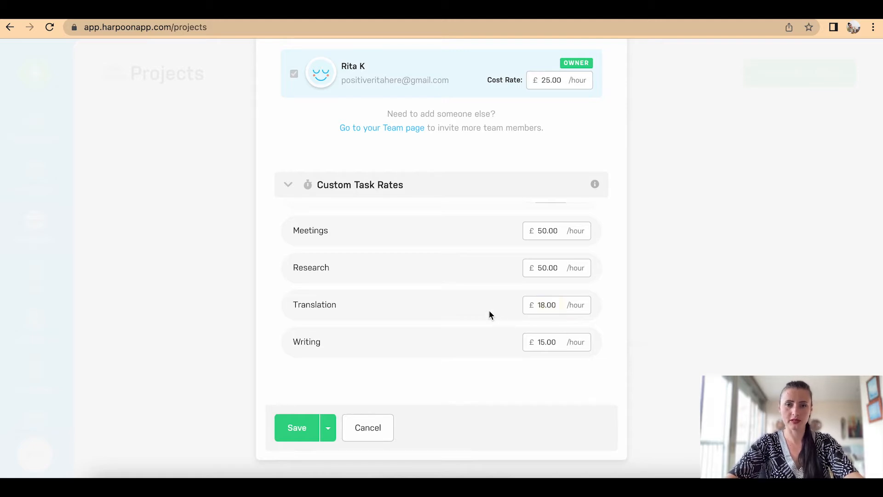
Step: Change the Admin hourly rate to 25.00
scroll(423, 329, up, 5)
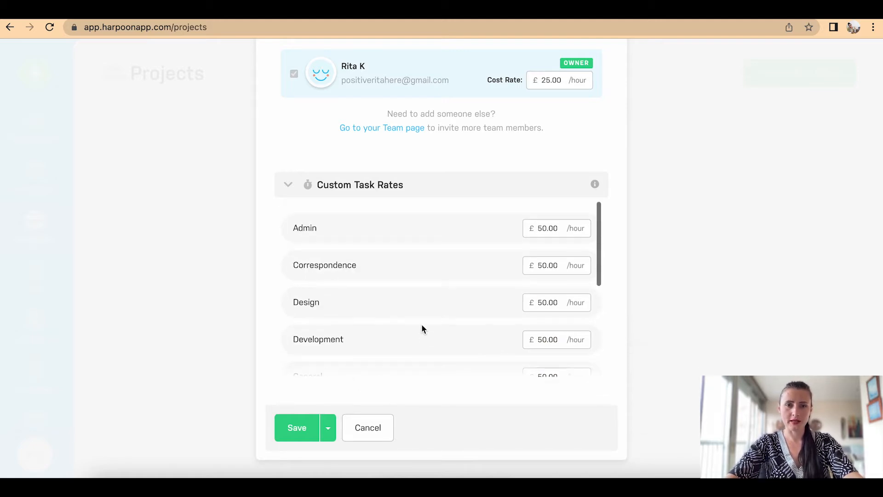
click(549, 229)
key(BackSpace)
key(BackSpace)
text(25)
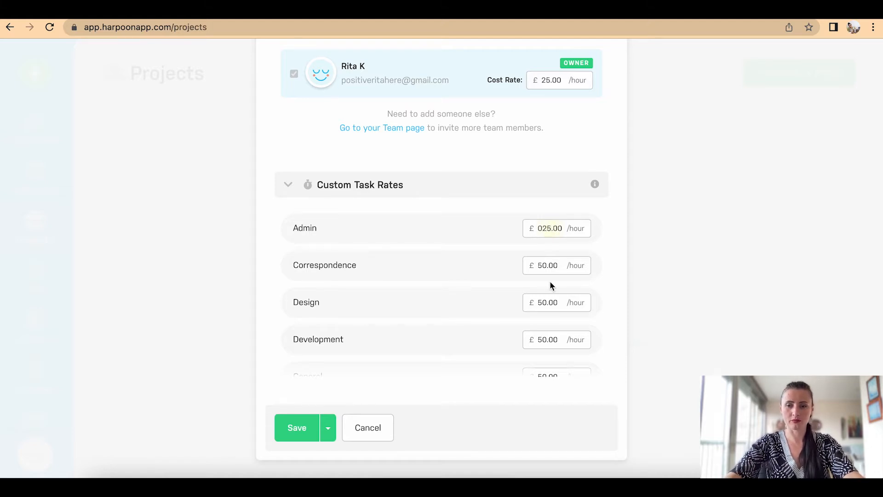
key(Left)
key(Left)
key(BackSpace)
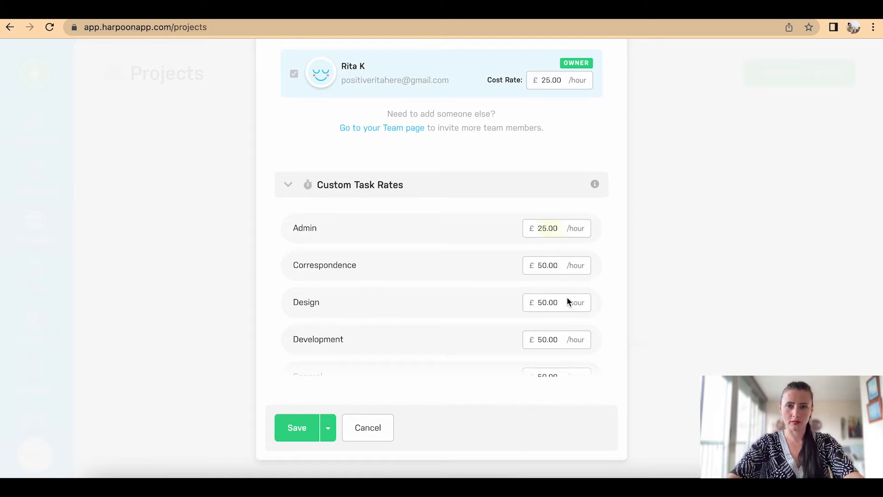
scroll(487, 281, down, 5)
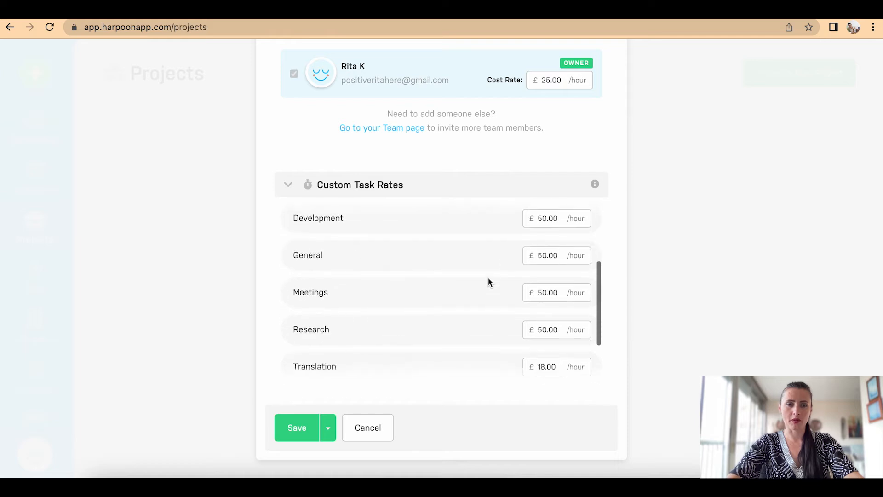
Step: Save the Book translation project and go back to the Projects list
click(297, 427)
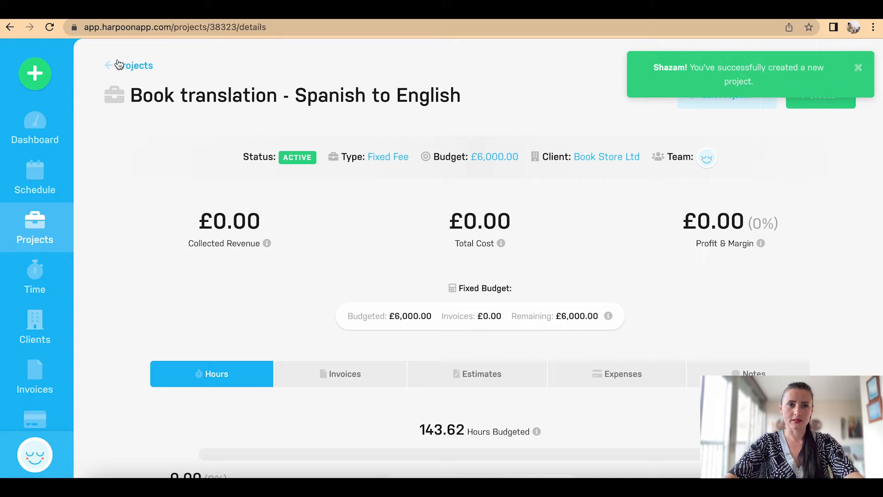
click(48, 240)
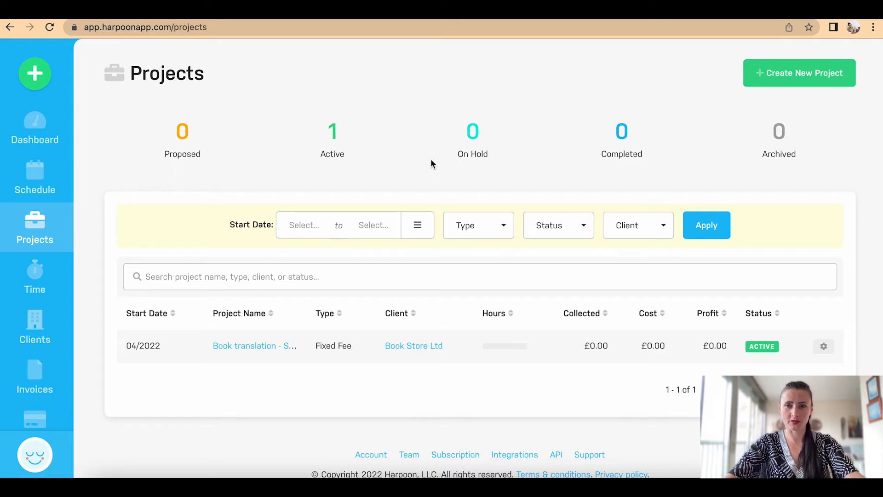
Step: Create a new project named 'Writing blog post' and assign its client
click(824, 72)
click(393, 133)
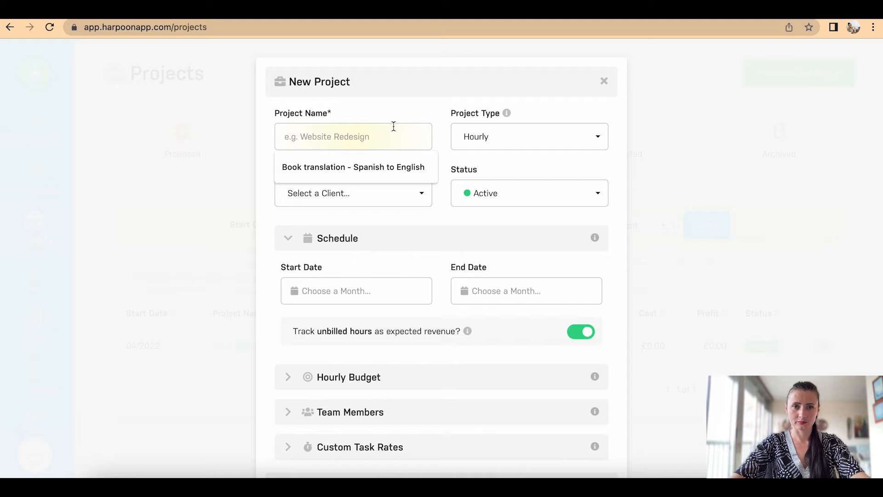
text(Writing blog post)
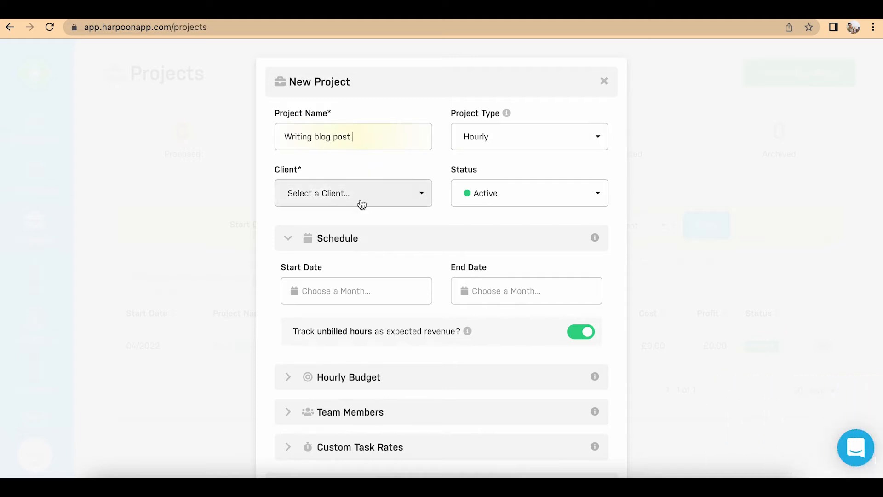
click(360, 199)
click(357, 257)
scroll(473, 258, down, 1)
Step: Schedule it for 04/2022 with a 5-hour hourly budget and save it
click(391, 226)
click(402, 288)
click(507, 222)
click(571, 294)
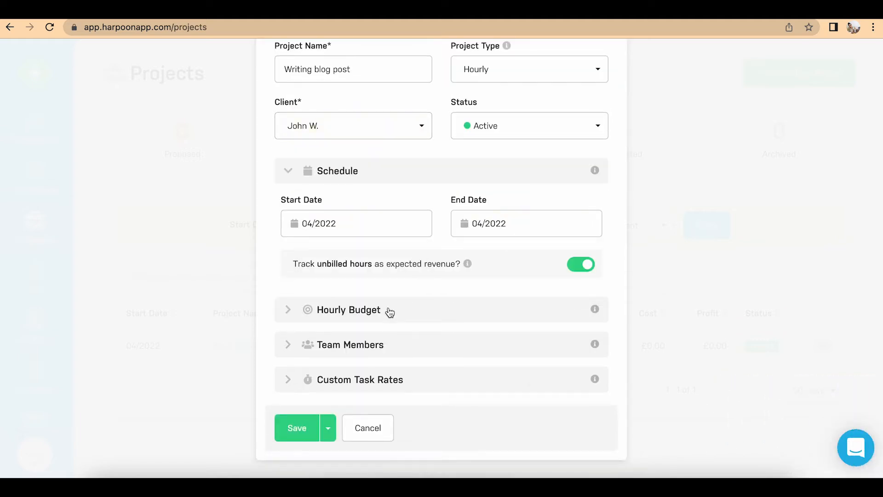
click(390, 310)
scroll(386, 309, down, 3)
click(322, 245)
text(5)
click(302, 435)
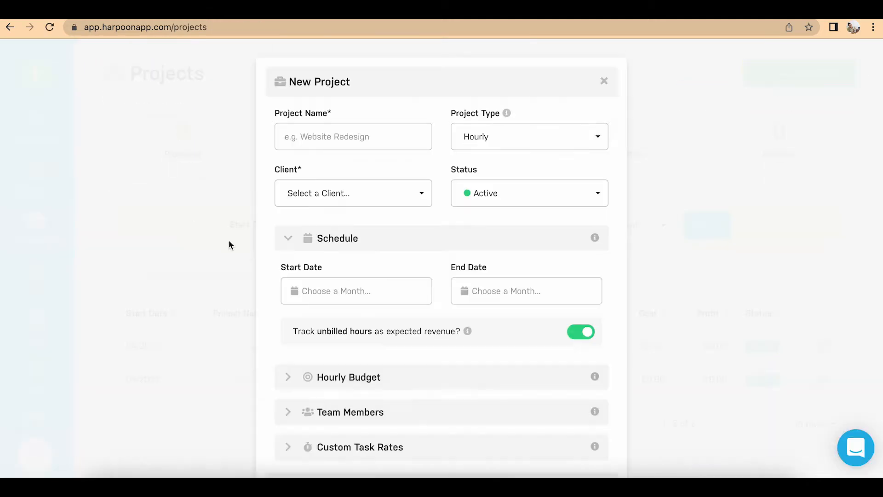
Step: Name the next project 'Translate documents (10 pages)', make it Fixed Fee, and choose its client
text(Translate documents (10 pages))
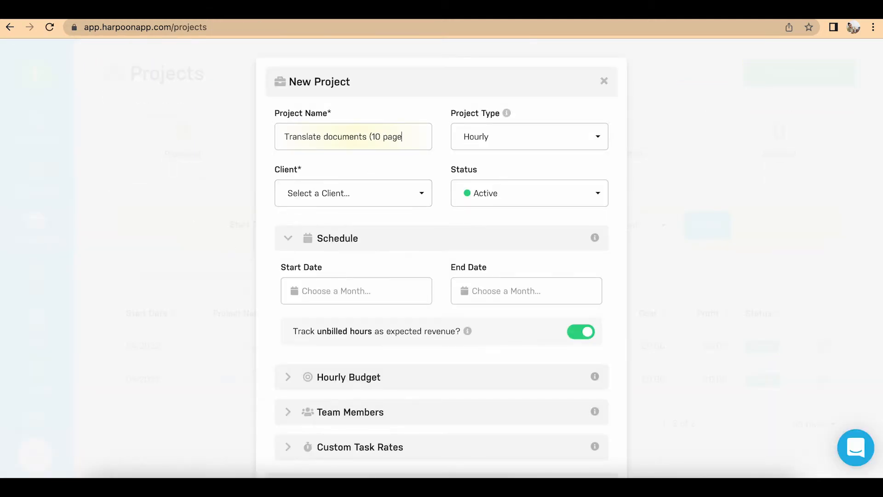
click(477, 145)
click(478, 159)
click(382, 195)
click(318, 301)
scroll(327, 295, down, 3)
Step: Start it in 05/2022 with a £250 budget, create it, and return to Projects
click(341, 232)
click(361, 318)
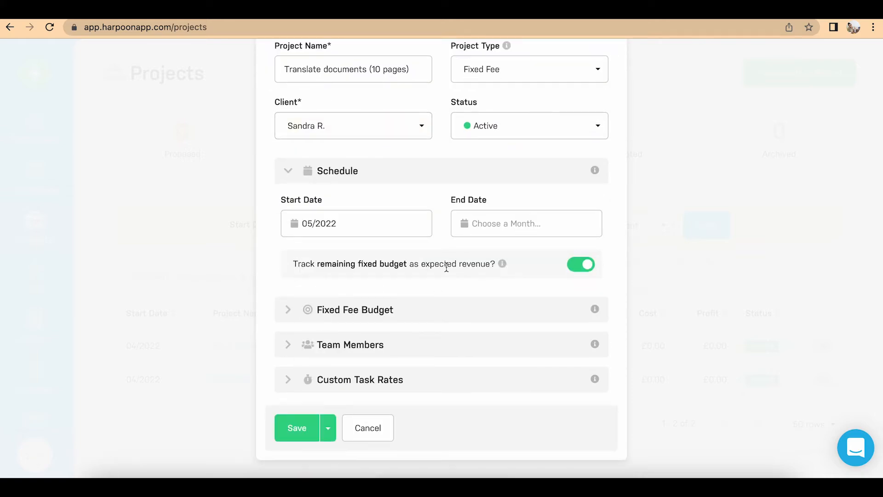
click(361, 321)
click(338, 361)
text(250)
scroll(366, 360, down, 3)
click(297, 430)
click(35, 241)
scroll(118, 252, down, 3)
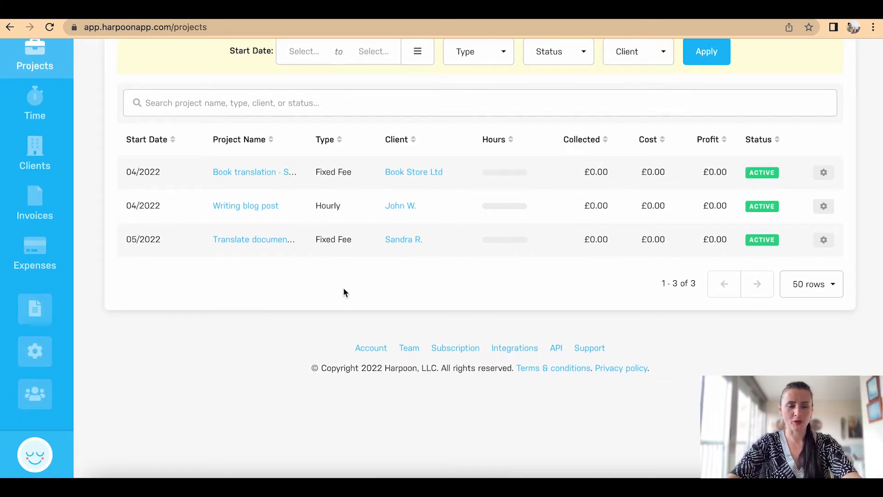
scroll(344, 290, up, 1)
scroll(344, 290, up, 1)
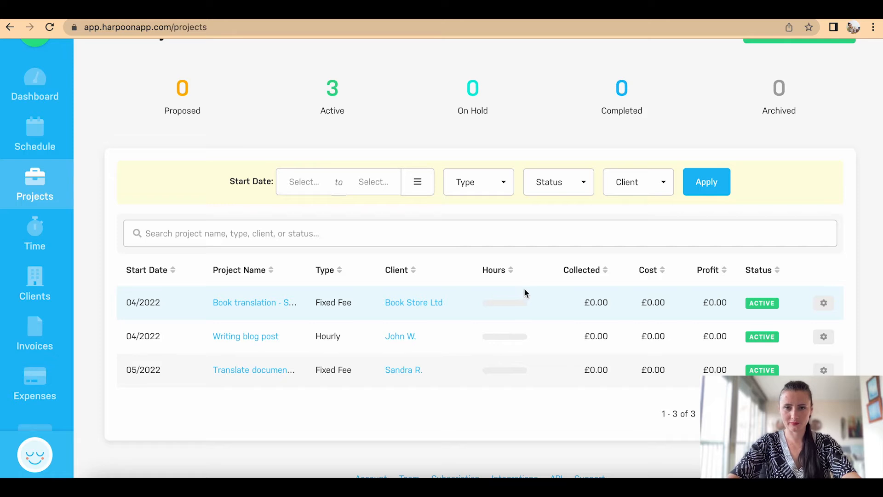
scroll(579, 272, up, 1)
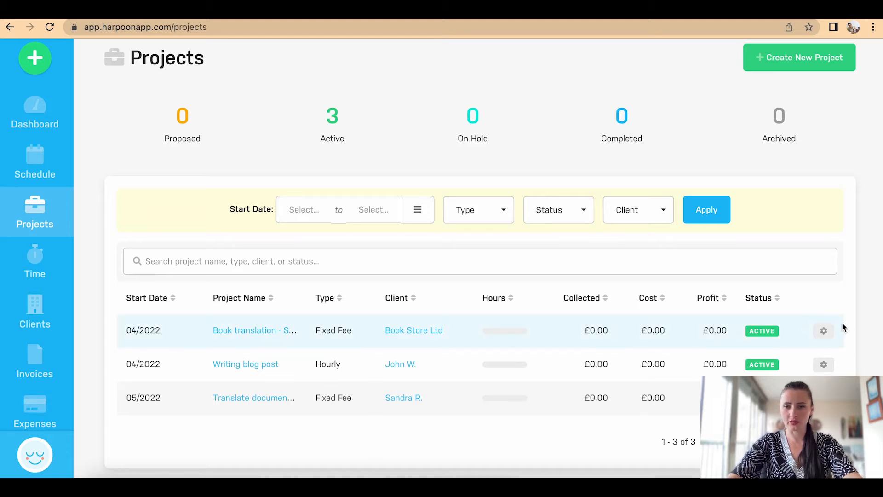
scroll(832, 339, down, 2)
scroll(833, 339, down, 2)
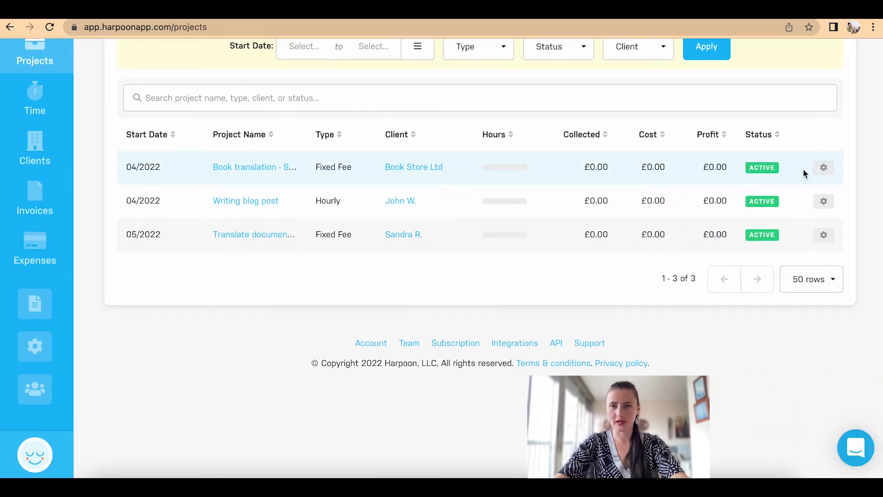
click(824, 168)
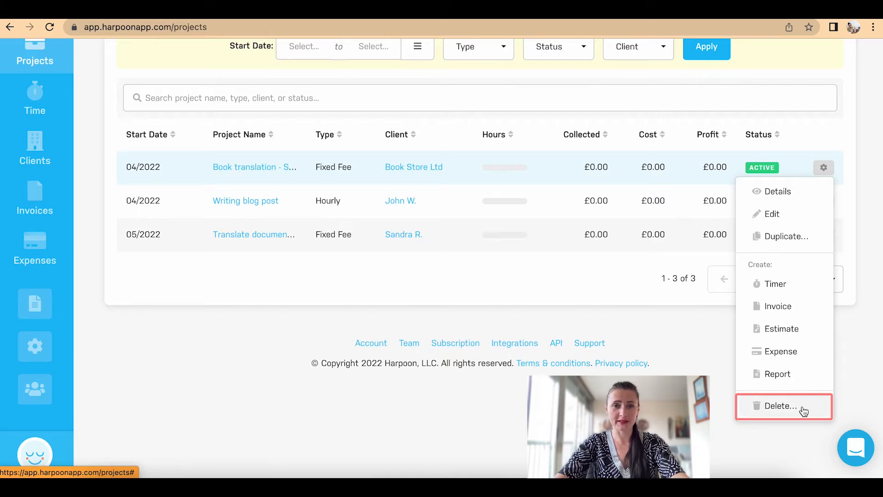
click(870, 276)
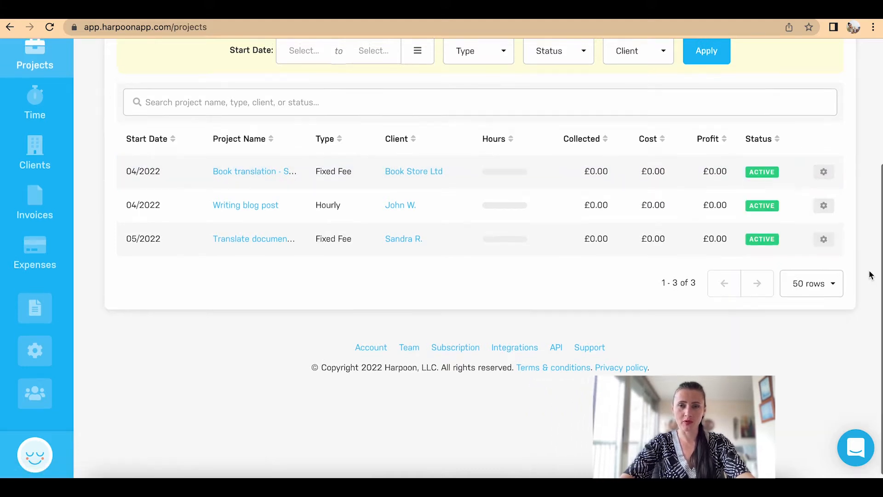
scroll(869, 274, up, 2)
scroll(870, 275, up, 3)
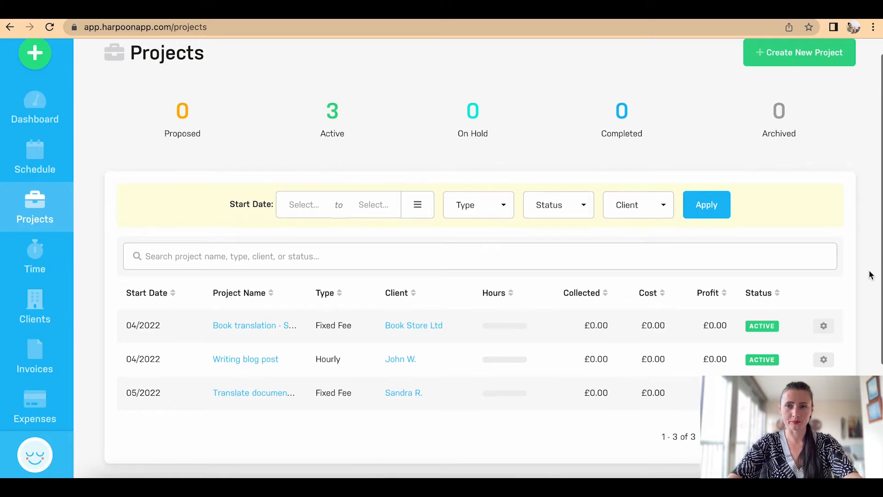
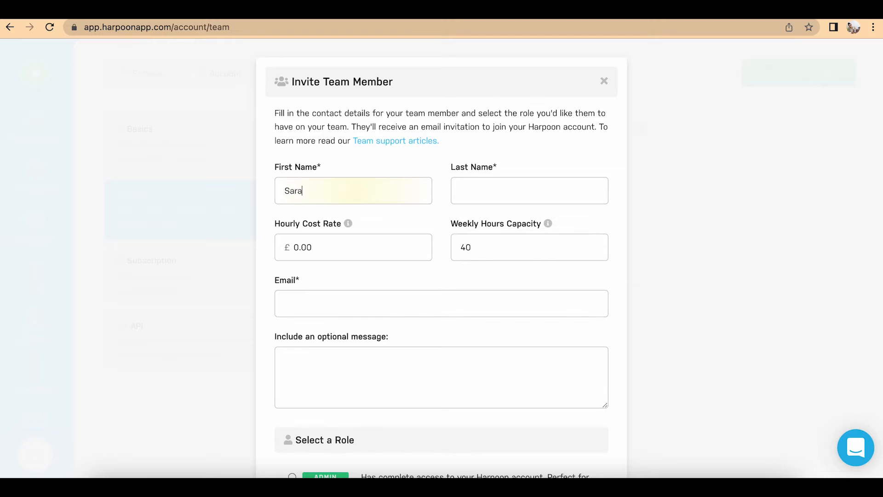
Step: Enter the invitee's last name, set Hourly Cost Rate to 12.50 and Weekly Hours to 30
click(490, 193)
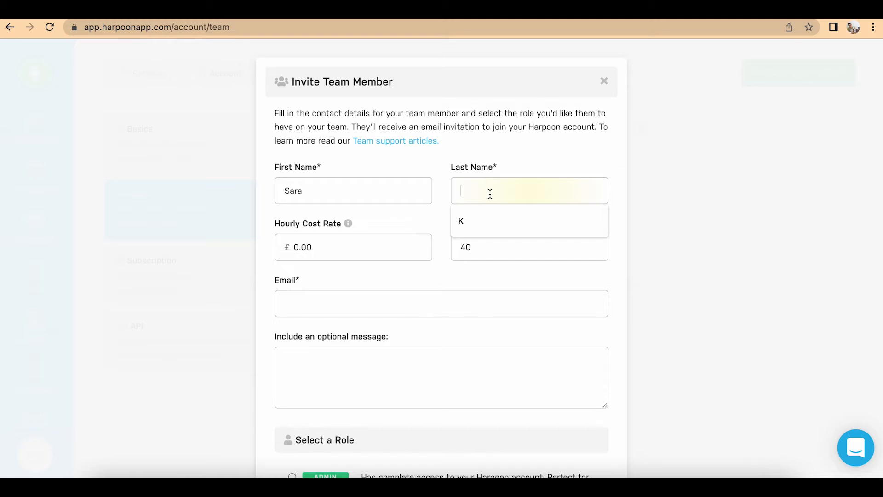
text(T)
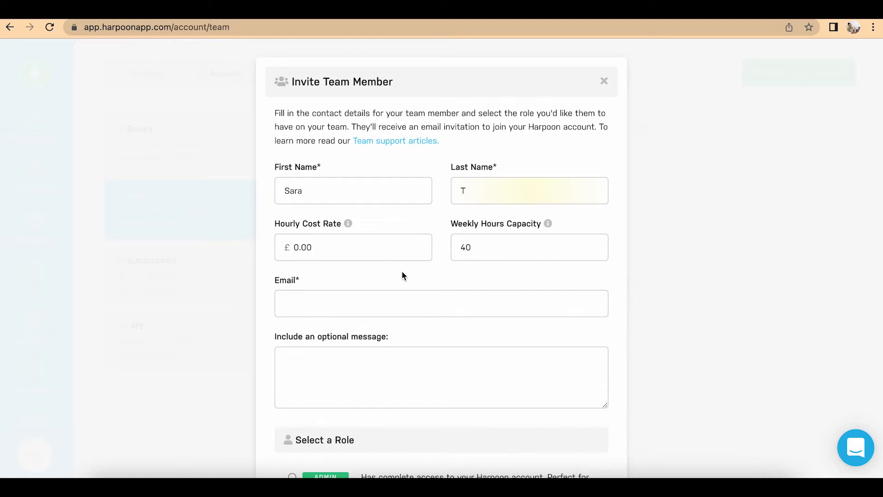
scroll(402, 270, down, 3)
click(328, 172)
double_click(296, 170)
text(12.50)
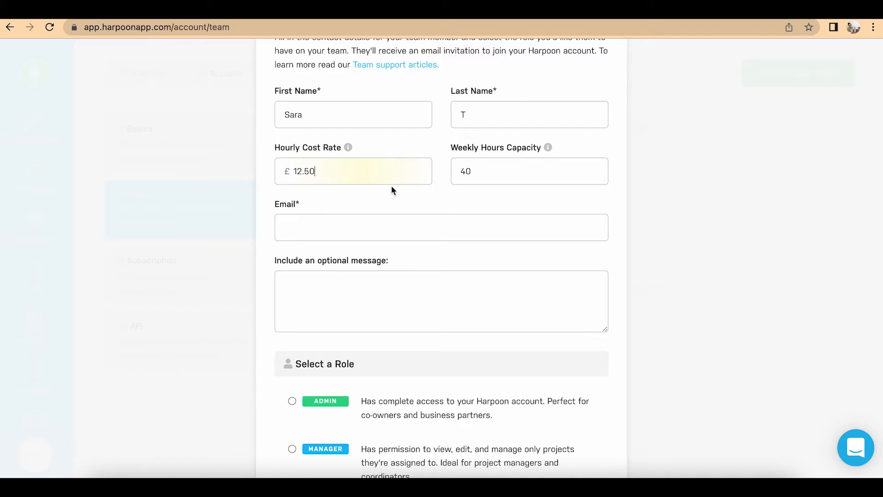
drag(474, 173, 445, 178)
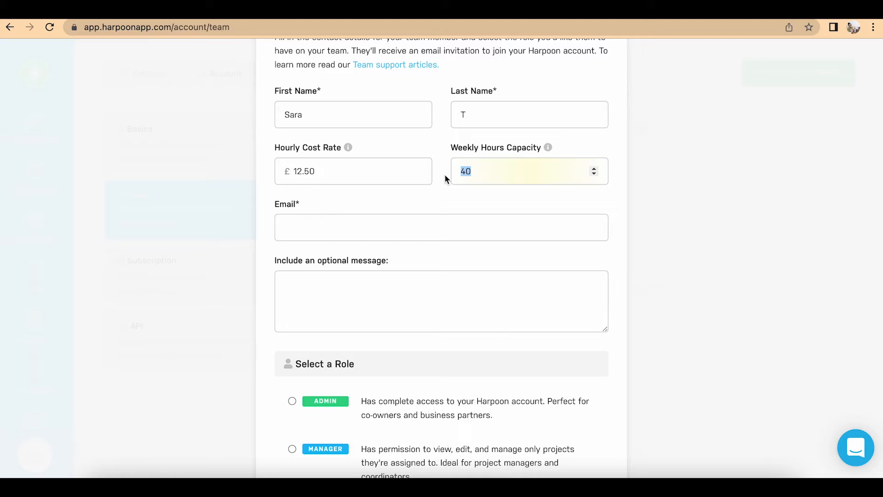
text(39)
key(BackSpace)
text(0)
Step: Fill in the invitee's e-mail and a short message about recording time and progress
click(389, 230)
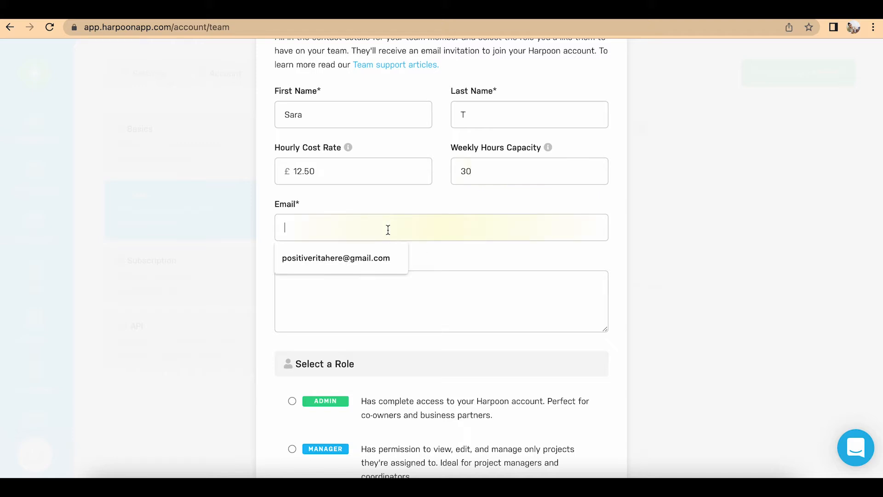
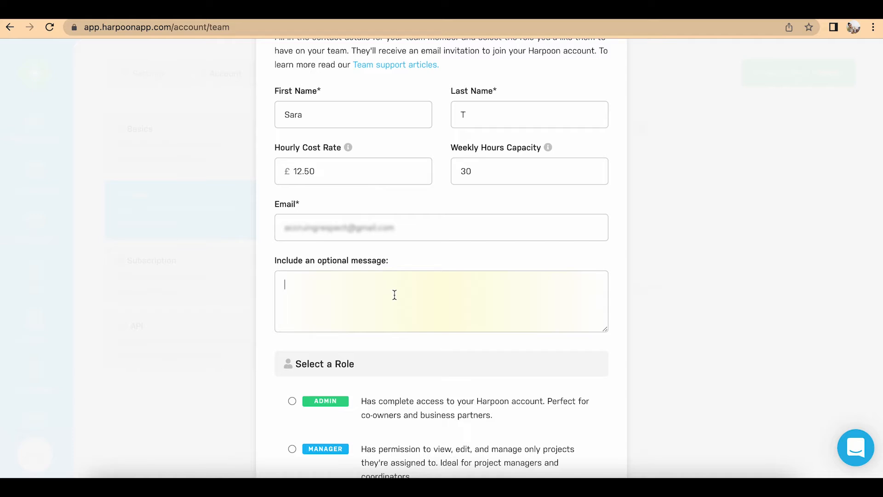
text(Hi Sara,)
key(Return)
text(As per our call - please see an access to record )
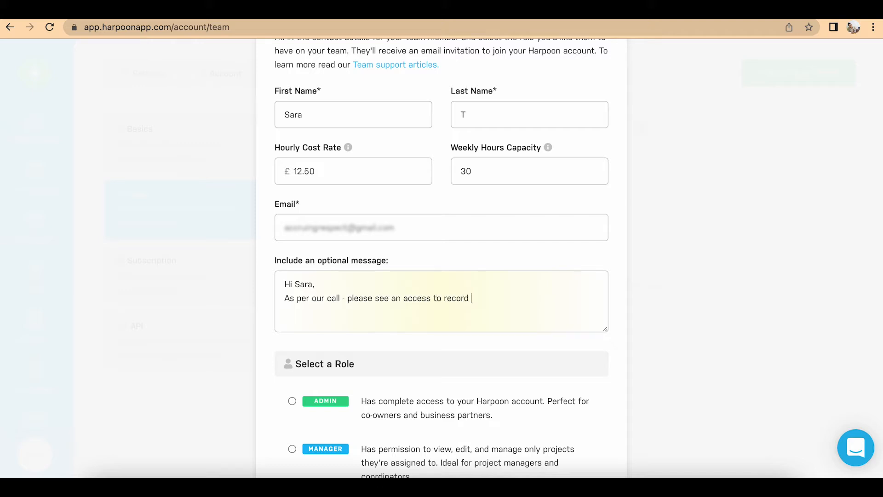
text(your time and progress on the sof)
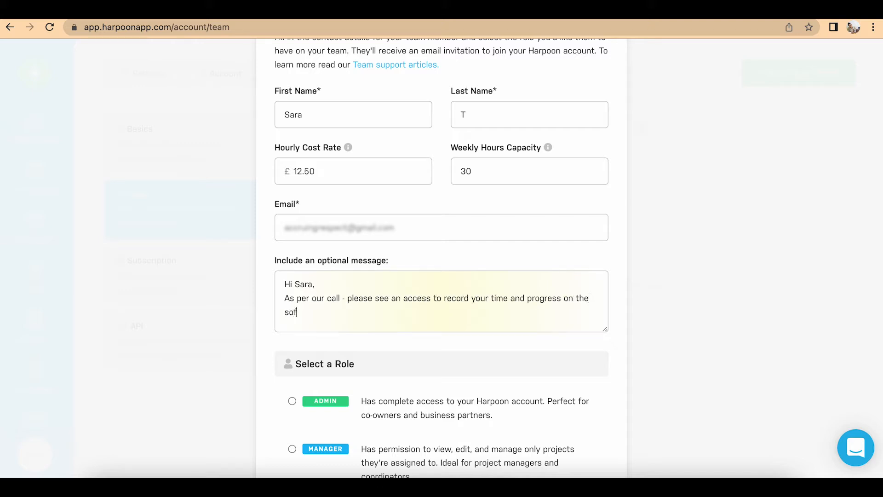
text(tware.)
key(Return)
text(Many thanks,)
key(Return)
text(Rita)
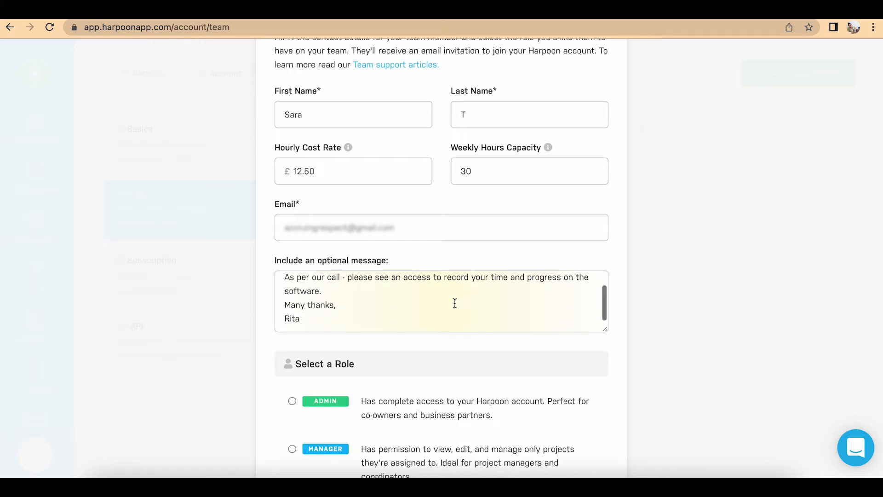
scroll(532, 347, down, 4)
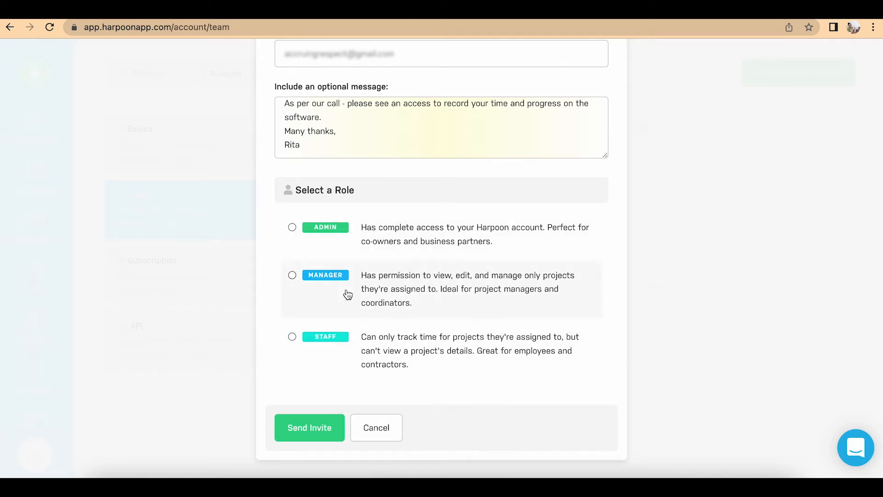
Step: Give the member the Staff role, assign the Book Store Ltd project, and send the invite
click(292, 337)
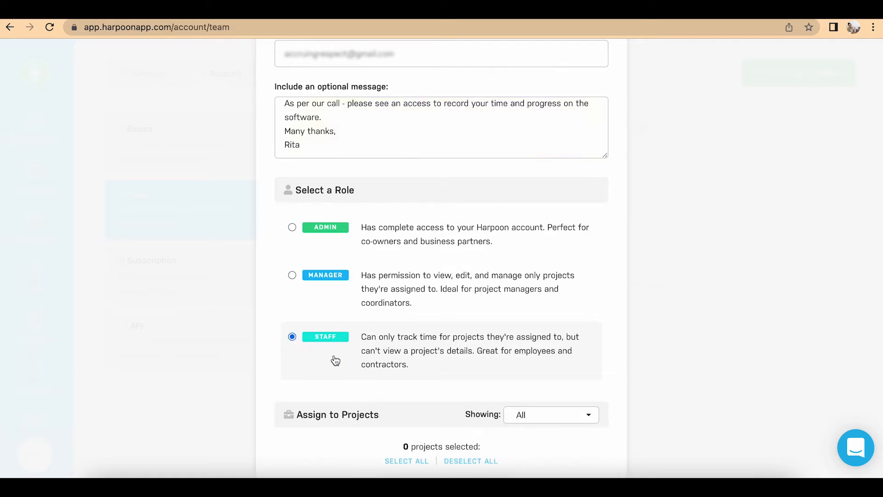
scroll(367, 184, down, 5)
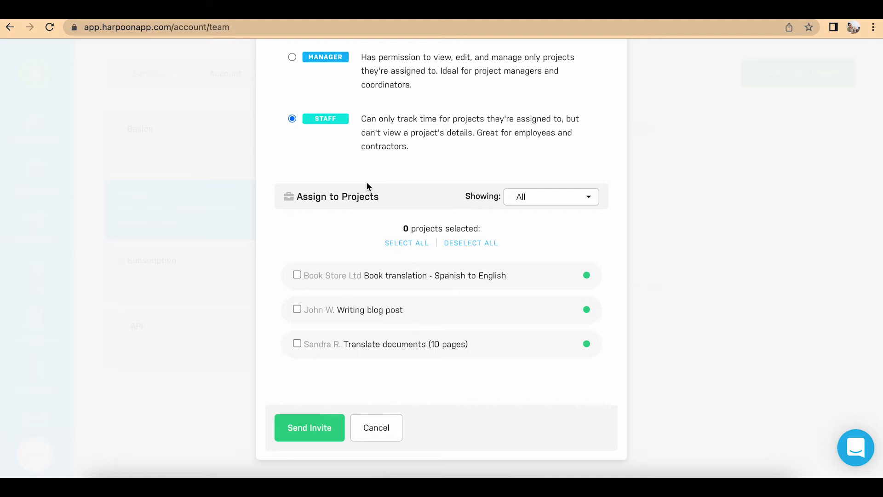
click(297, 275)
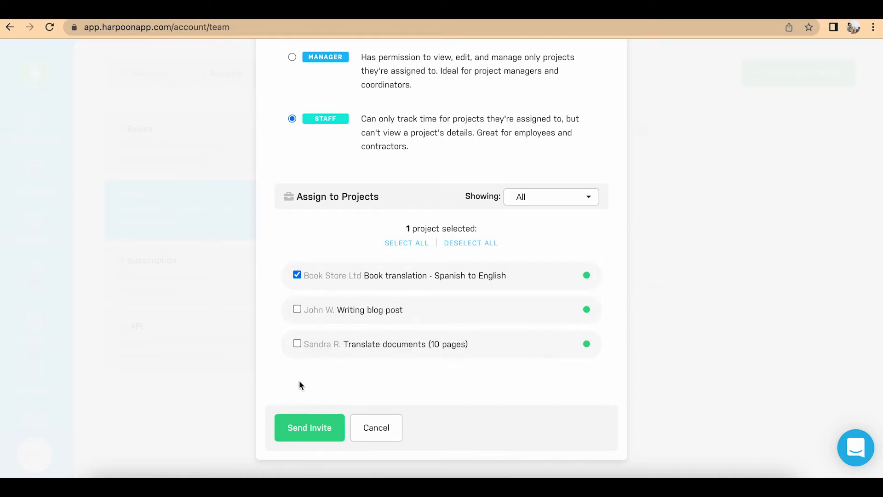
click(302, 429)
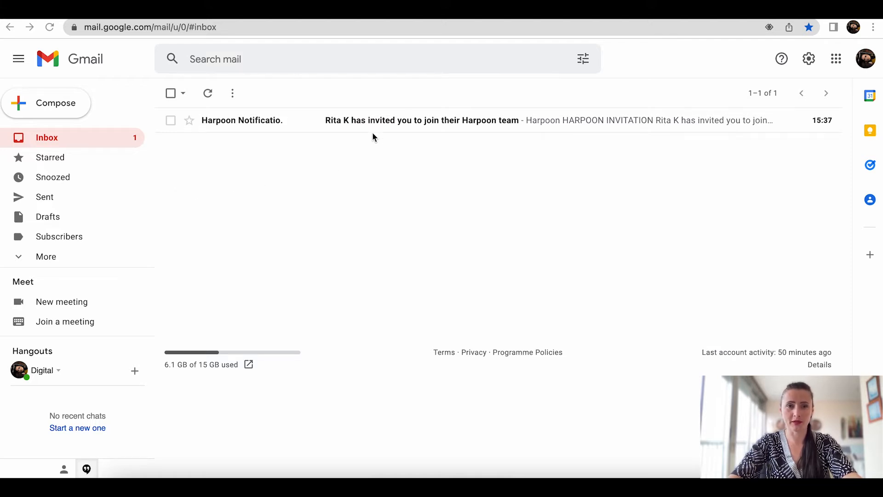
Step: Open the Harpoon invitation e-mail in Gmail and follow its Join the Team link
click(370, 118)
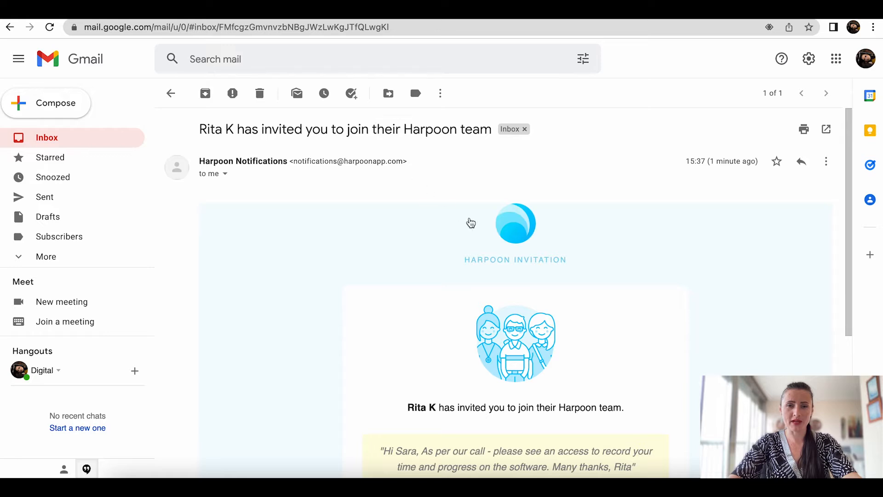
scroll(410, 233, down, 4)
scroll(410, 233, down, 1)
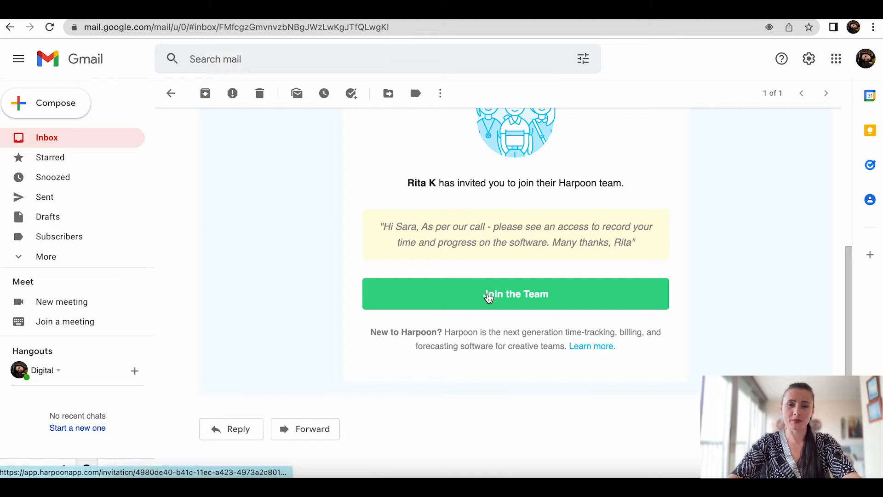
click(489, 297)
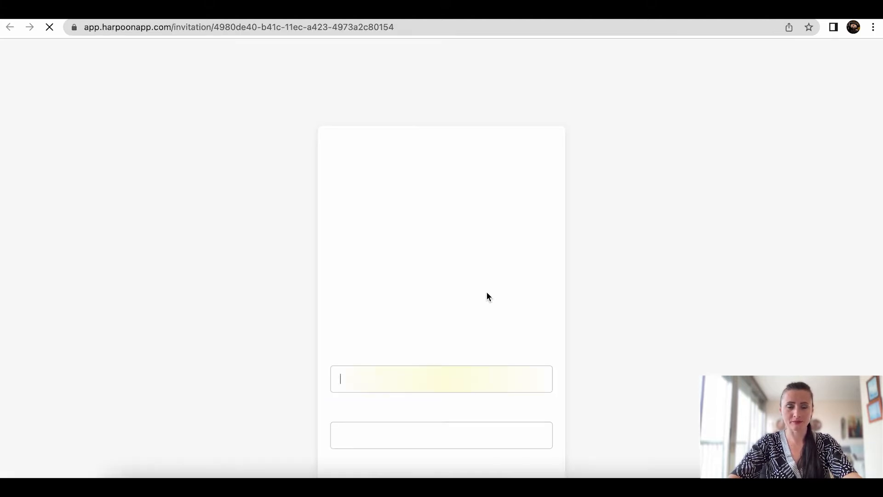
Step: Enter a password, create the account, and decline Chrome's offer to save the password
scroll(481, 292, down, 5)
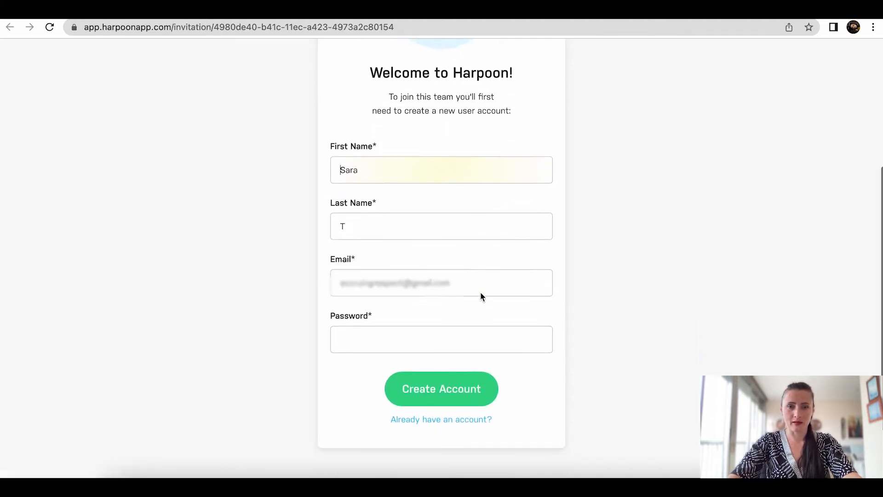
scroll(451, 278, down, 1)
click(426, 298)
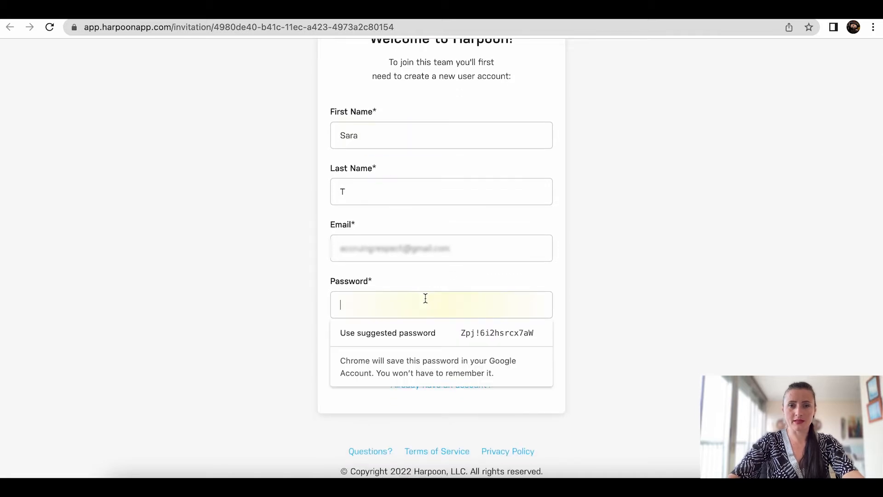
text(s•••••••)
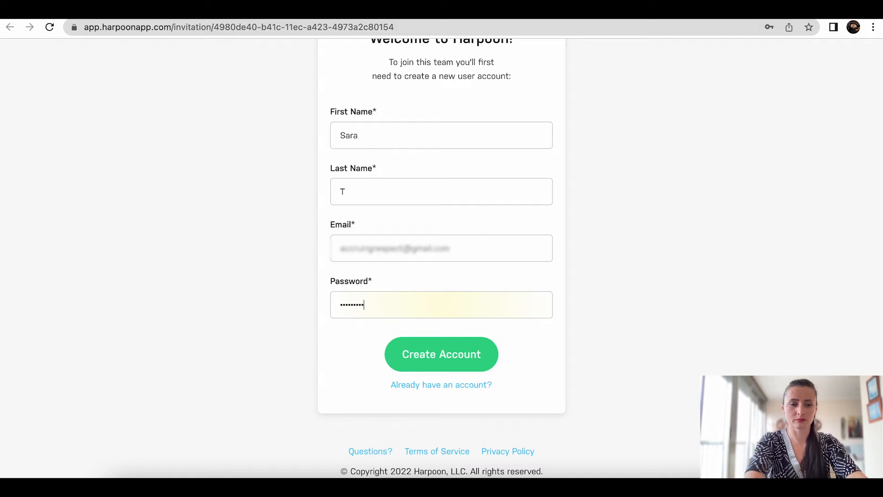
click(438, 351)
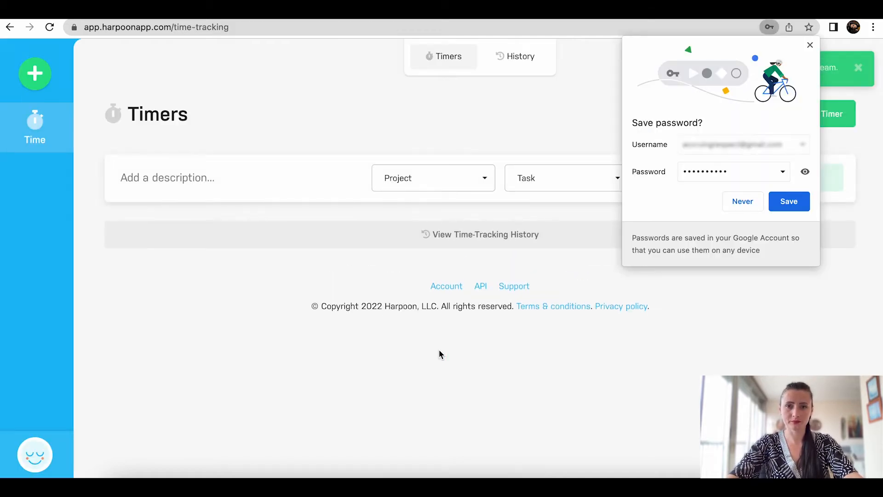
click(757, 200)
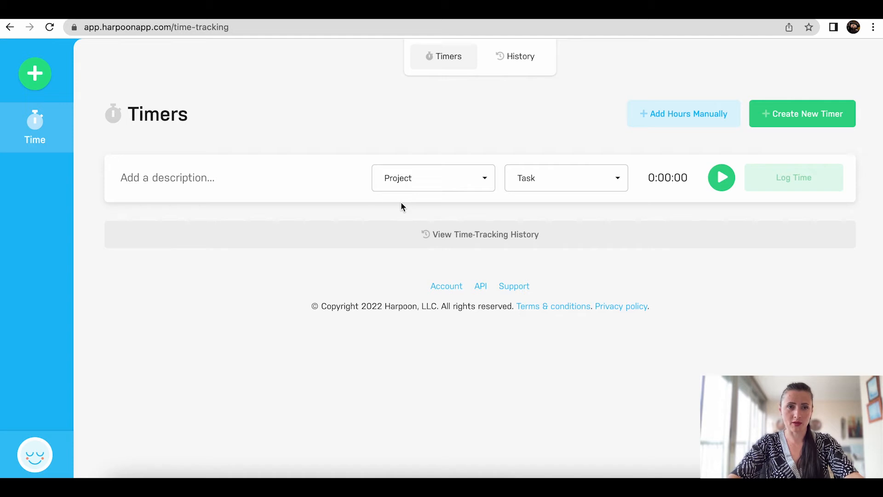
Step: Set up a 'Translate - 1-5 pages' timer on the Book Store Ltd project with the Translation task
click(237, 176)
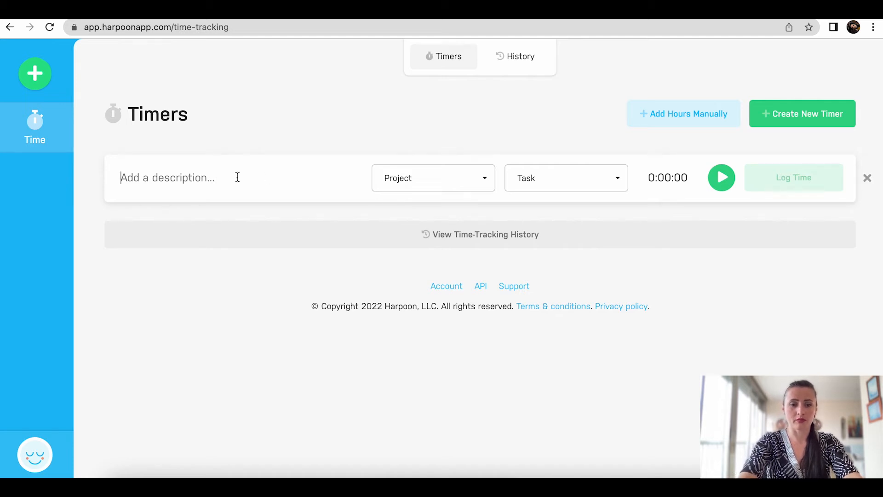
text(Translate - 1-5 pages)
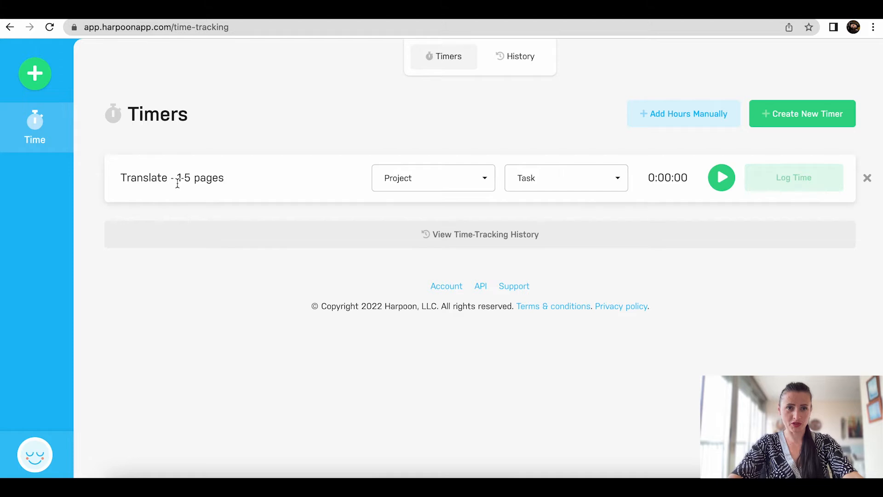
click(418, 188)
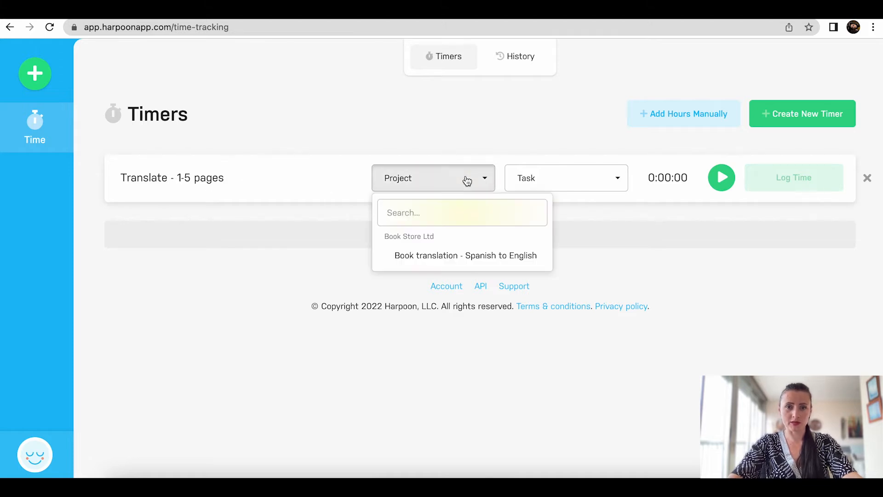
click(454, 258)
click(584, 183)
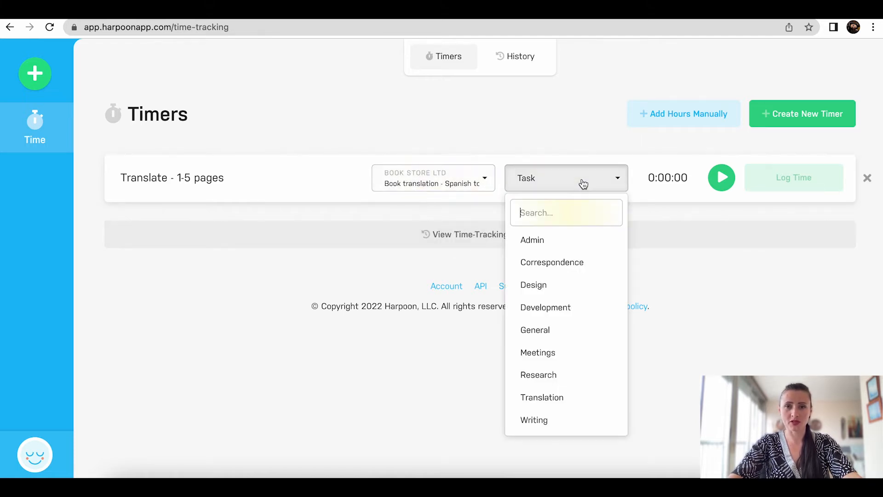
click(586, 398)
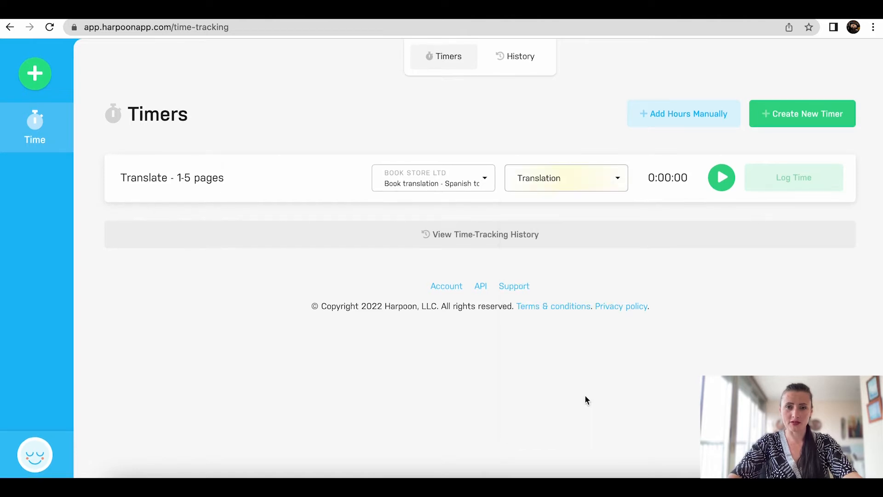
Step: Run the timer for about 10 seconds, pause it, and log the time
click(722, 180)
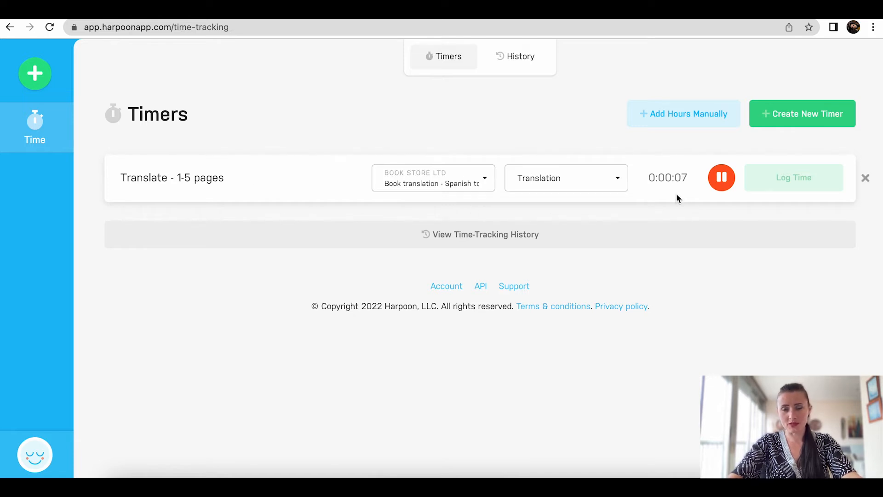
click(723, 190)
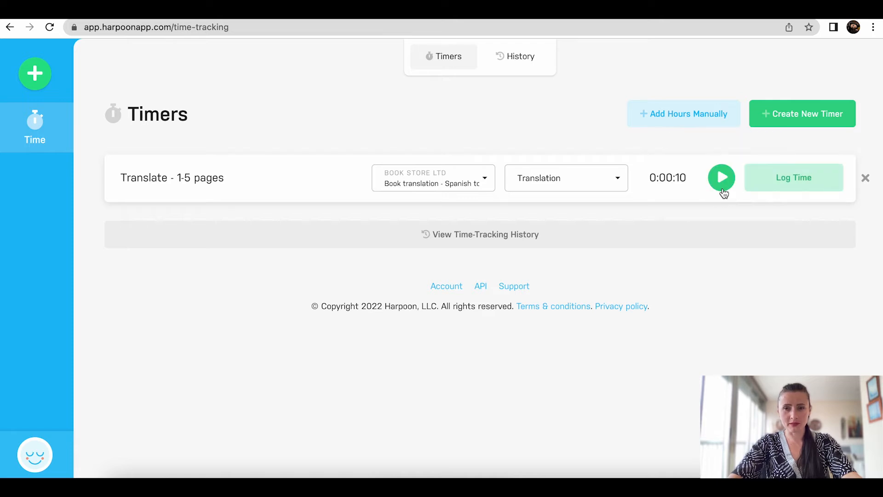
click(784, 184)
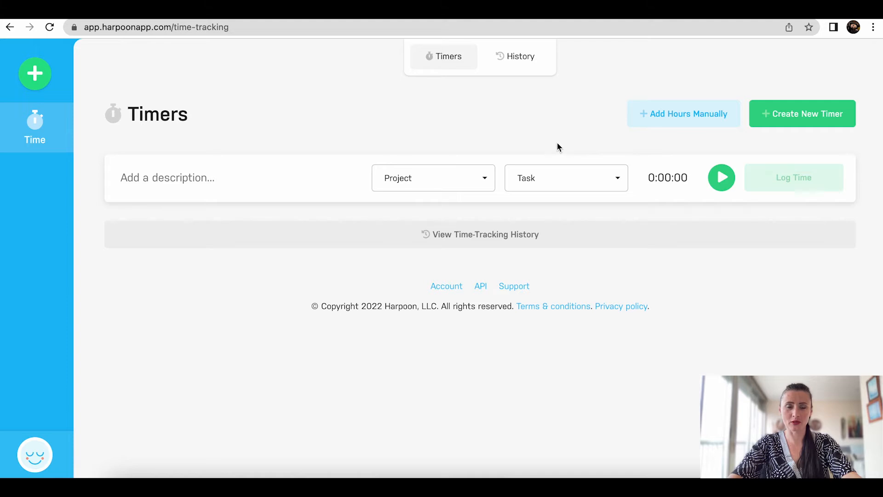
Step: Reuse the earlier timer description and change it to 'Translate - 6-10 pages'
click(213, 178)
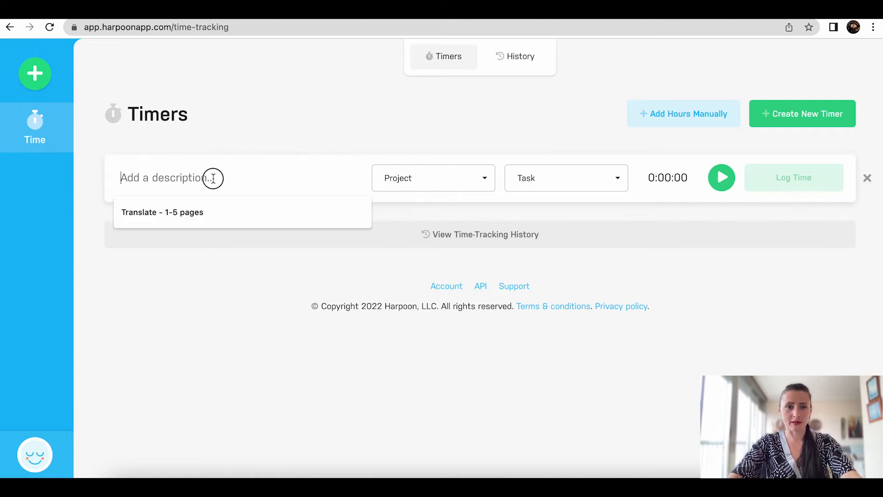
click(206, 214)
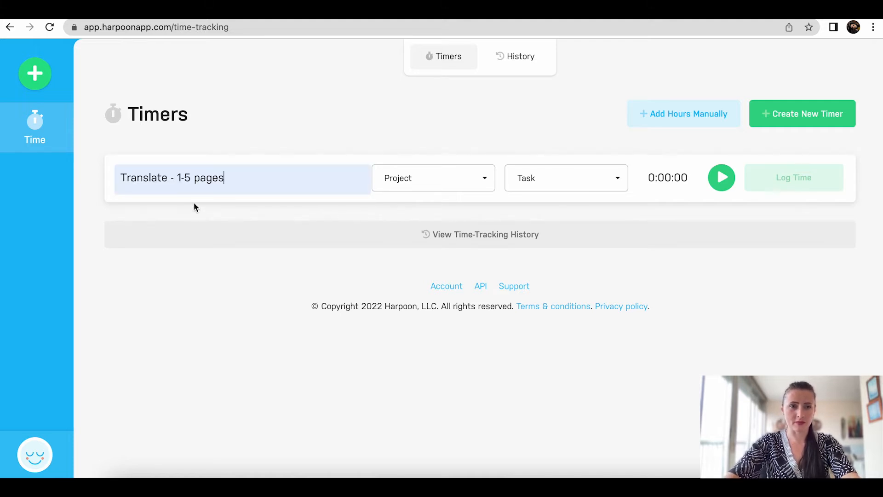
click(181, 178)
key(BackSpace)
text(6)
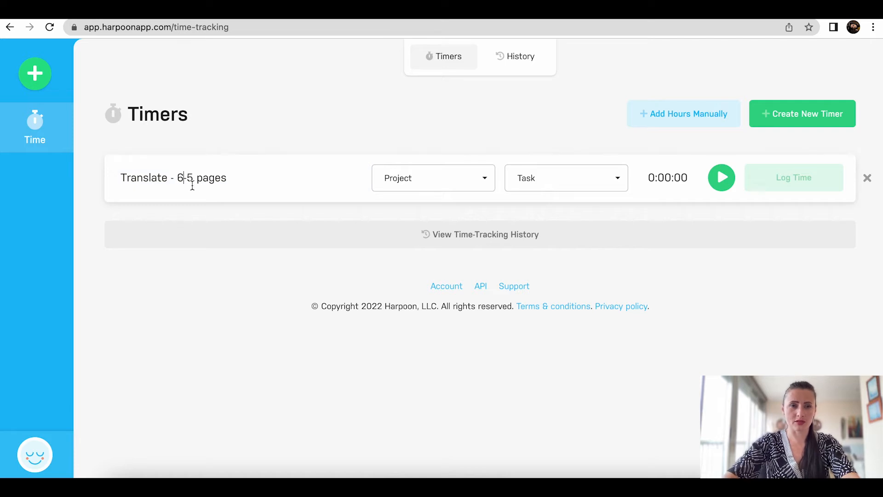
click(192, 178)
key(BackSpace)
text(10)
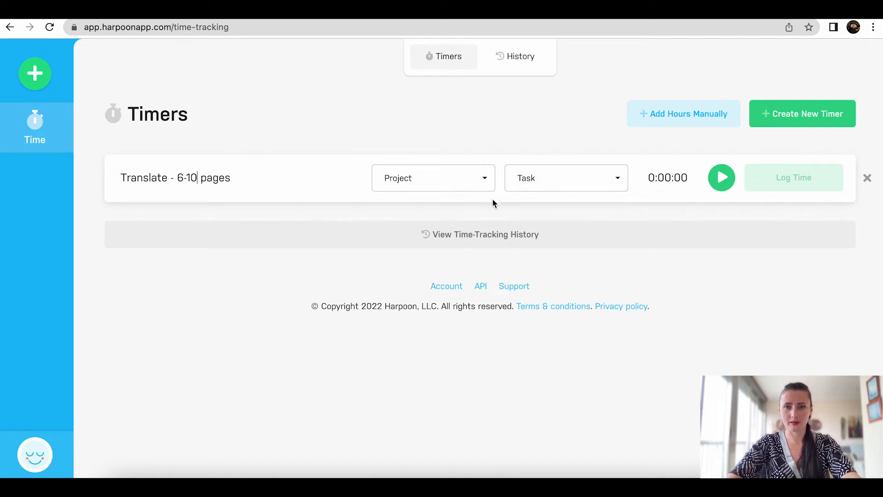
Step: Assign the Book translation - Spanish to English project and Translation task, then start the timer
click(413, 183)
click(422, 255)
click(552, 183)
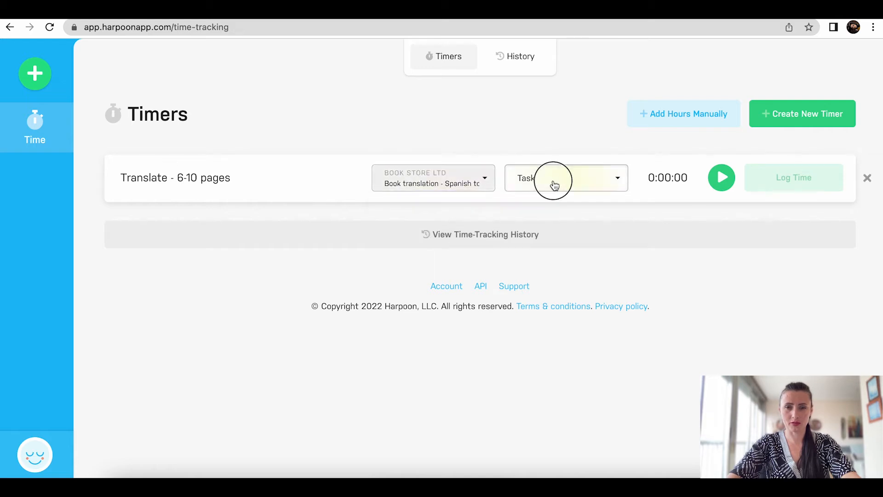
click(542, 397)
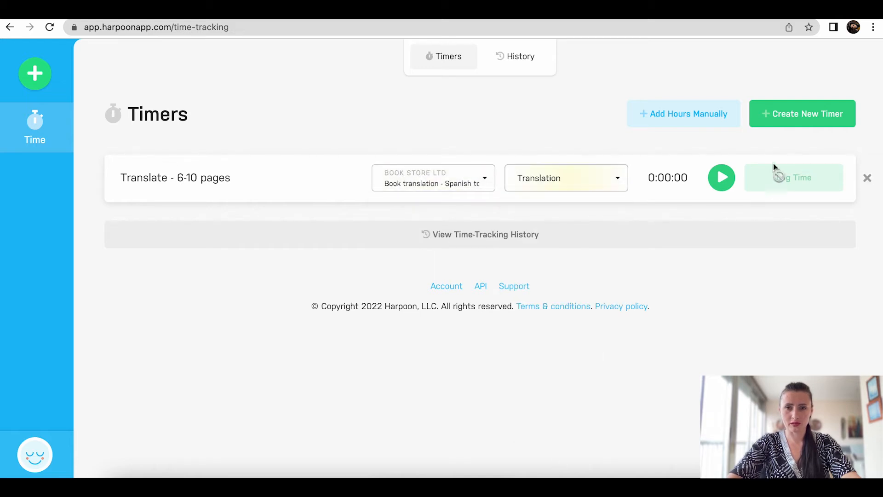
click(723, 178)
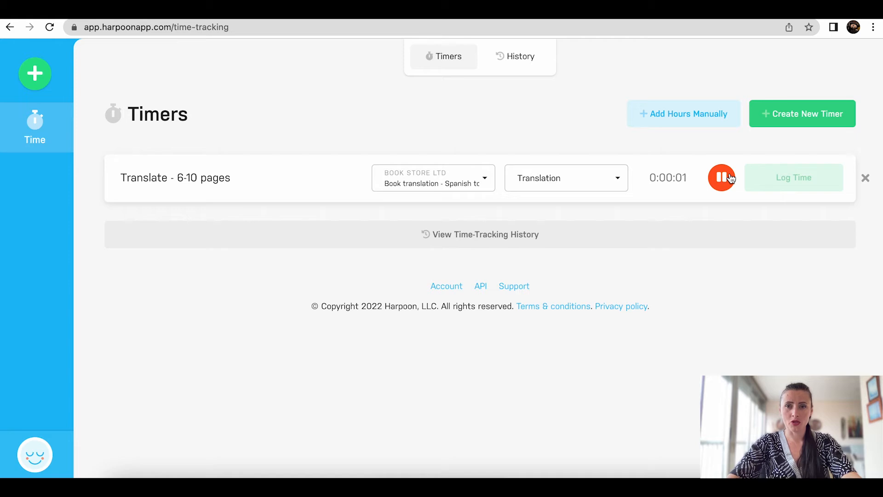
click(527, 62)
scroll(575, 332, down, 5)
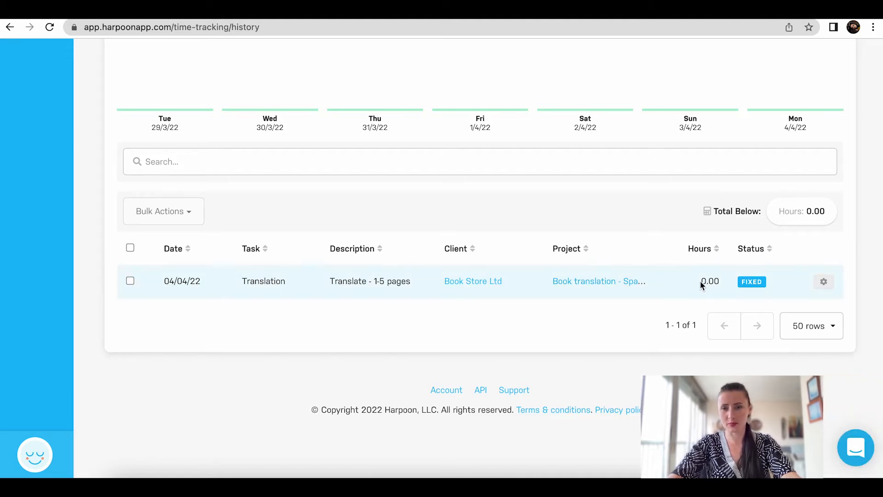
click(824, 285)
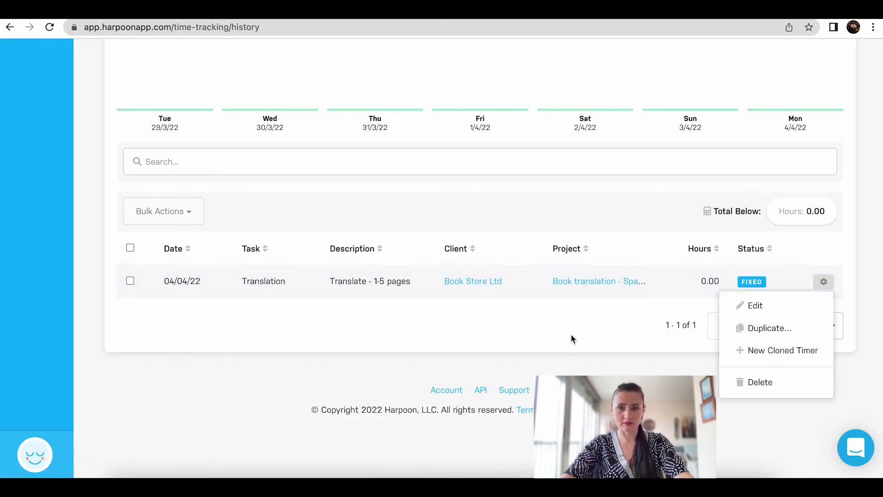
click(551, 326)
scroll(551, 324, up, 6)
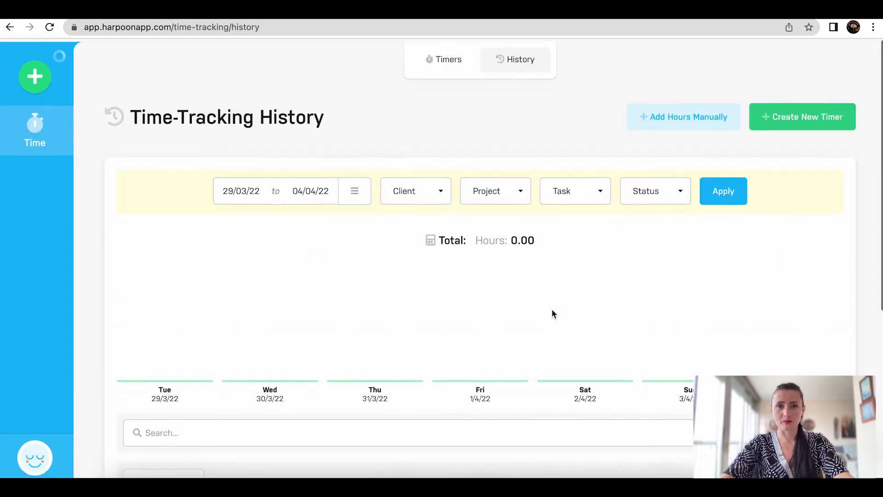
click(448, 59)
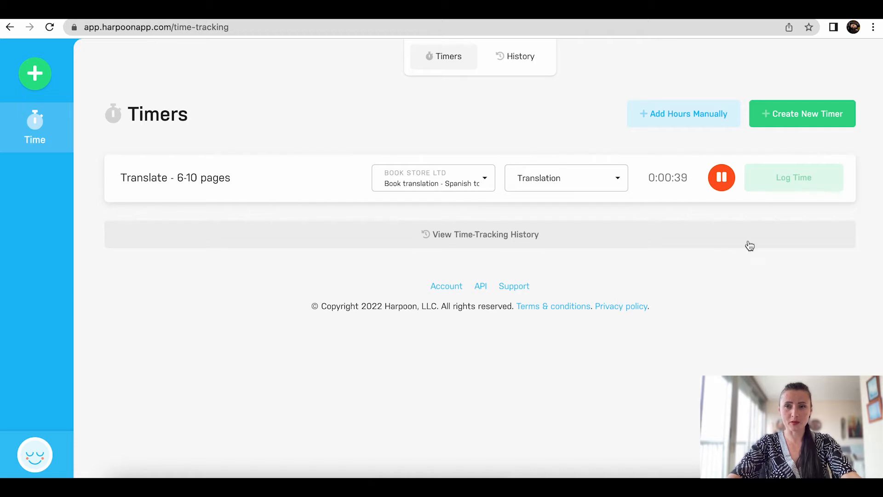
Step: Add and start a 'Research' timer on the book translation project with the Research task
click(802, 116)
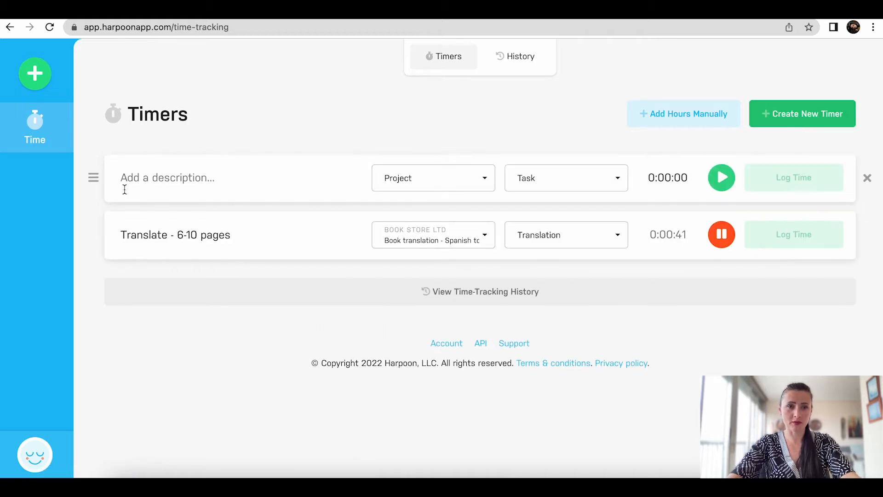
click(142, 181)
text(Research)
click(408, 179)
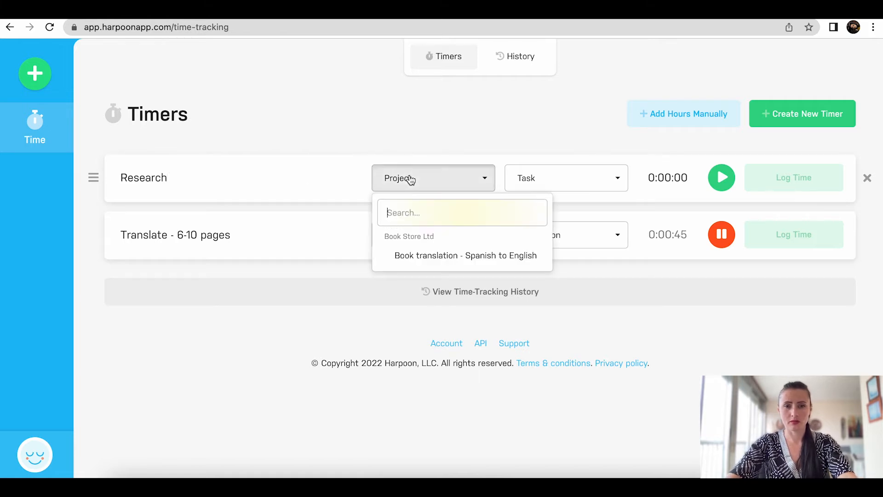
click(418, 253)
click(561, 179)
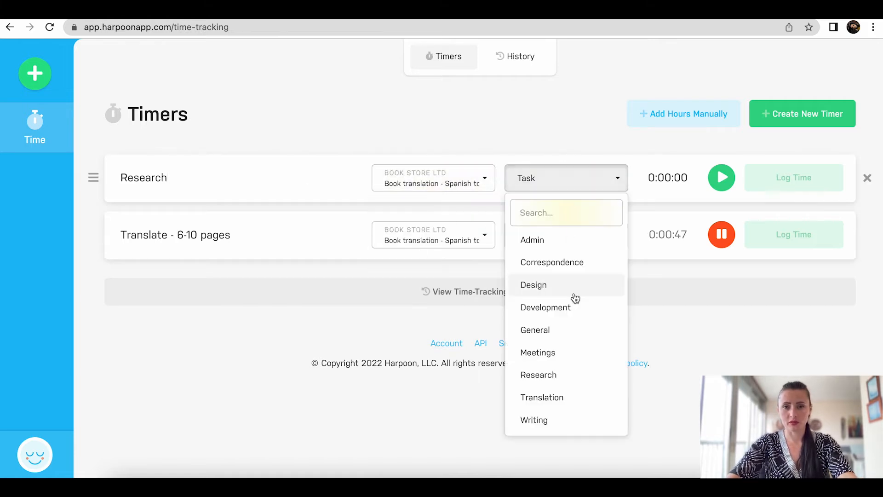
click(539, 375)
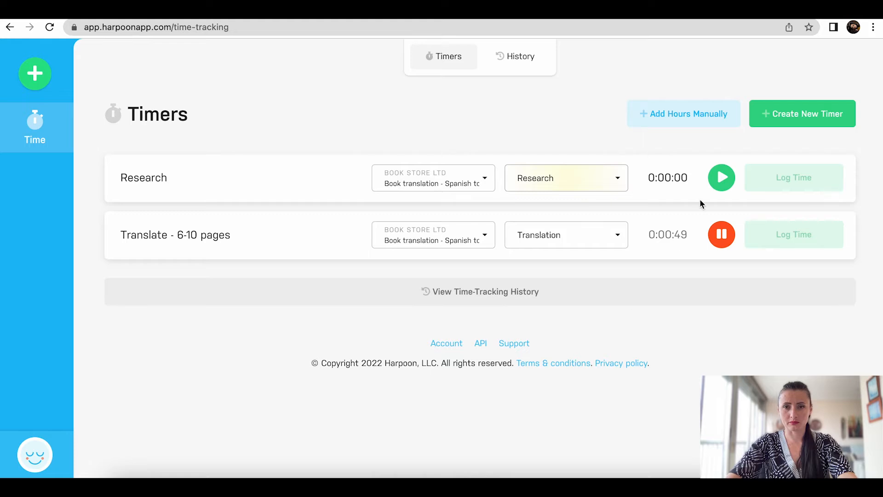
click(719, 178)
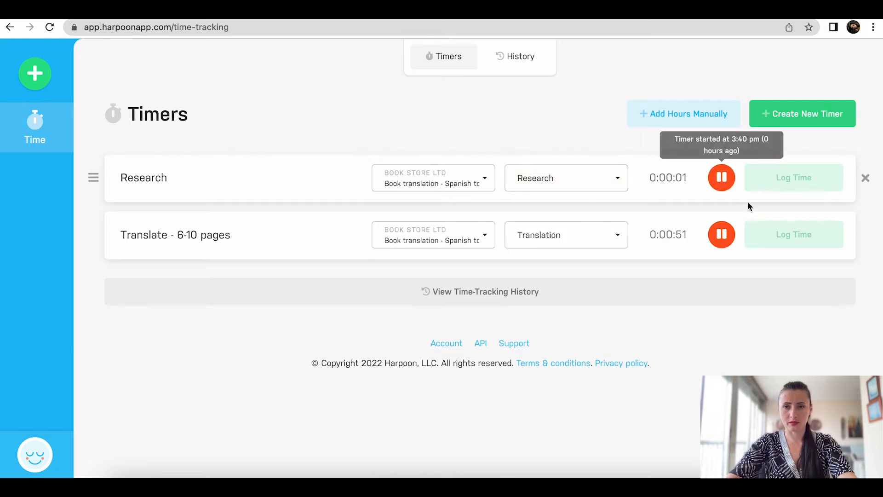
Step: Add and start a 'Writing' timer on the book translation project with the Writing task
click(804, 114)
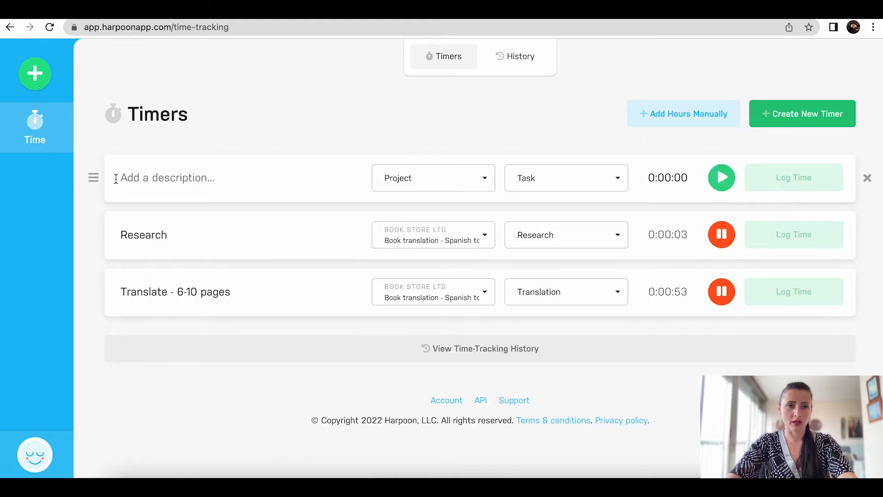
click(139, 179)
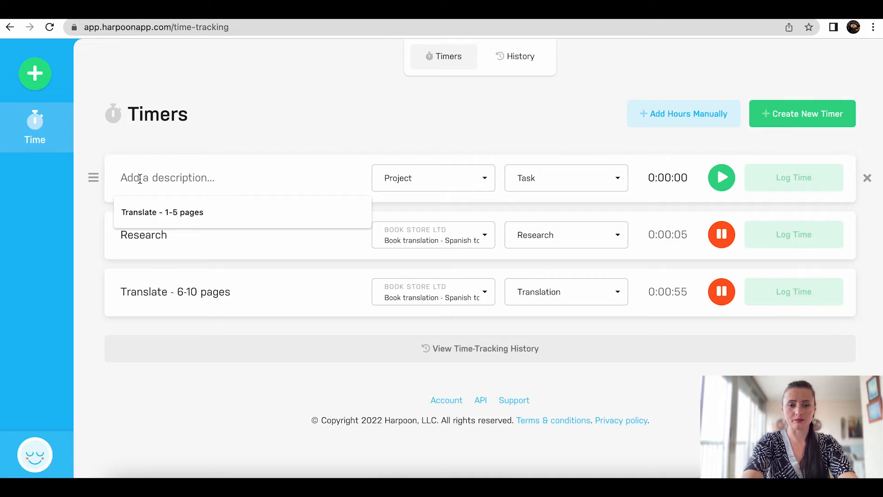
text(Writing)
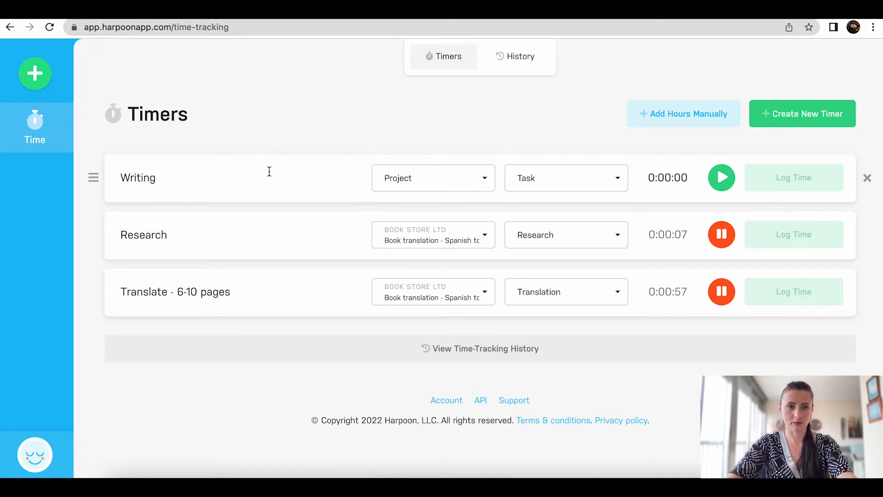
click(434, 192)
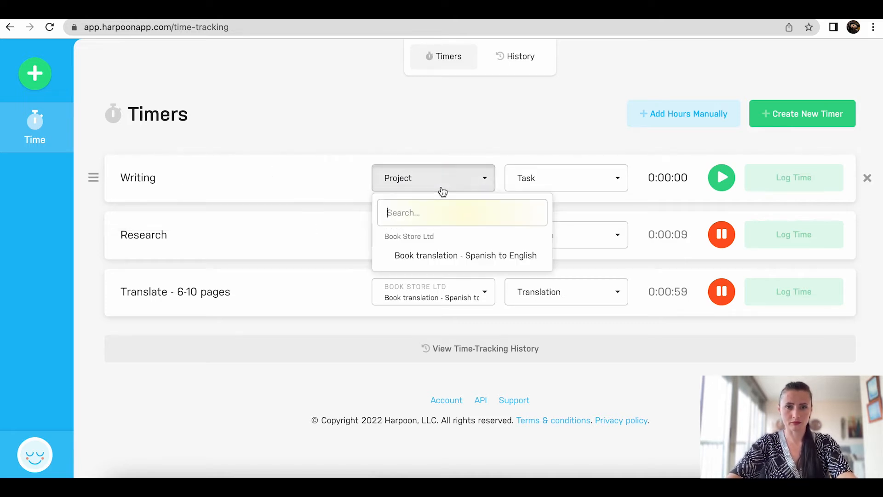
click(445, 256)
click(554, 184)
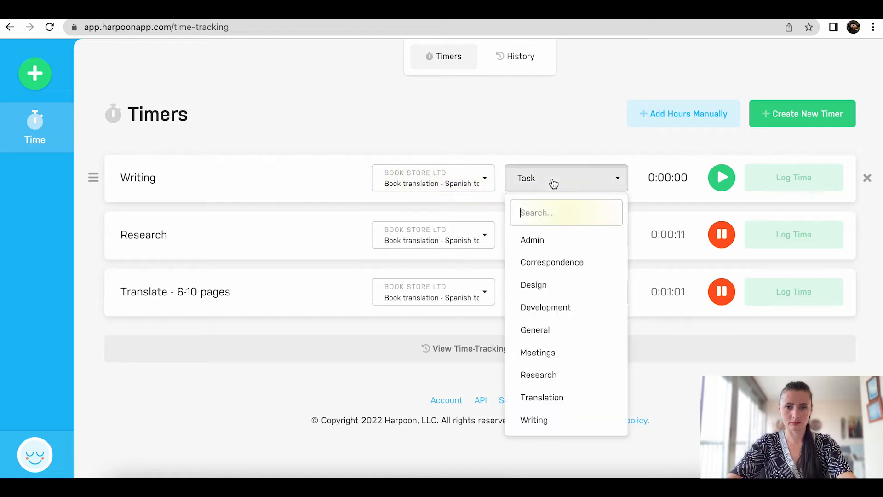
click(561, 428)
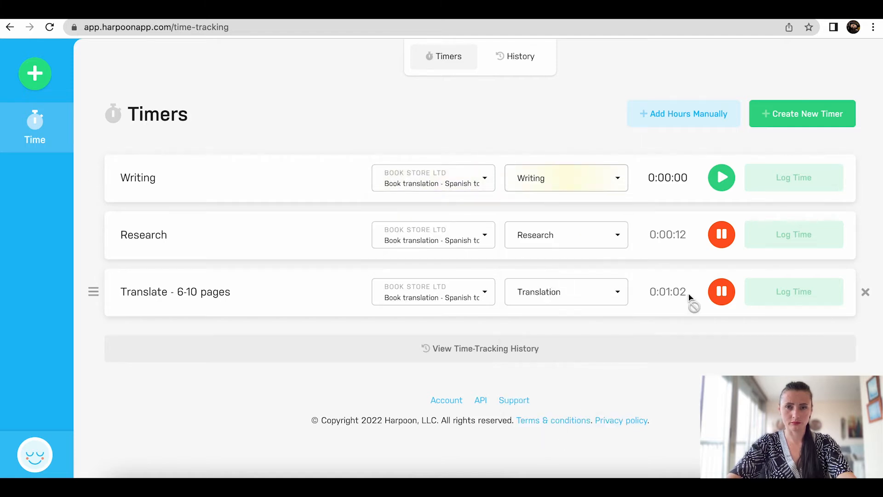
click(721, 180)
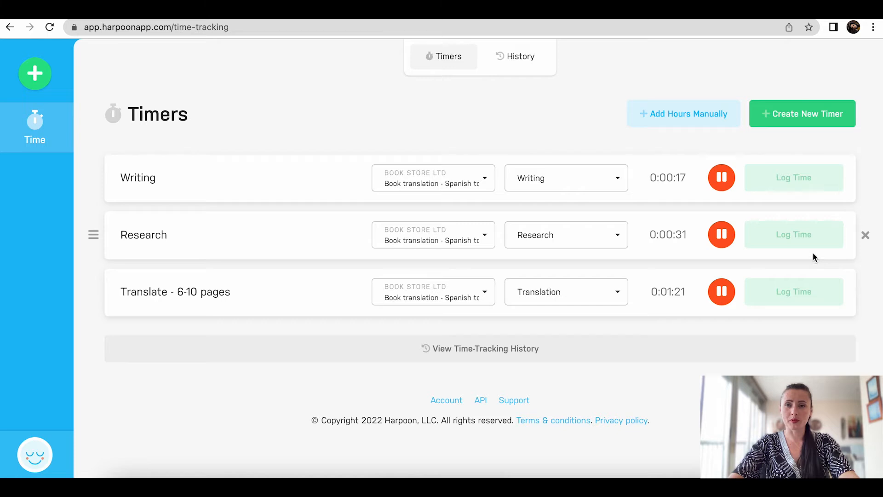
Step: Save a manual 2-hour Admin entry on Book translation, 'Getting familiar with Harpoon software'
click(707, 121)
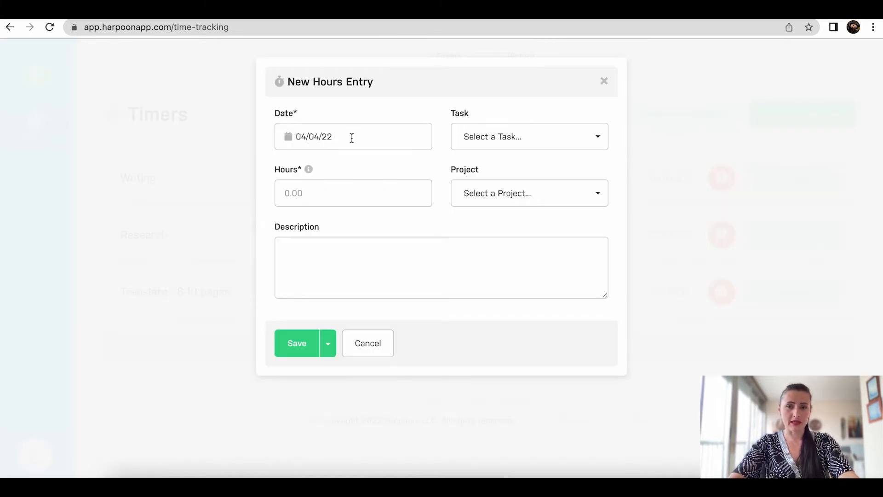
click(539, 143)
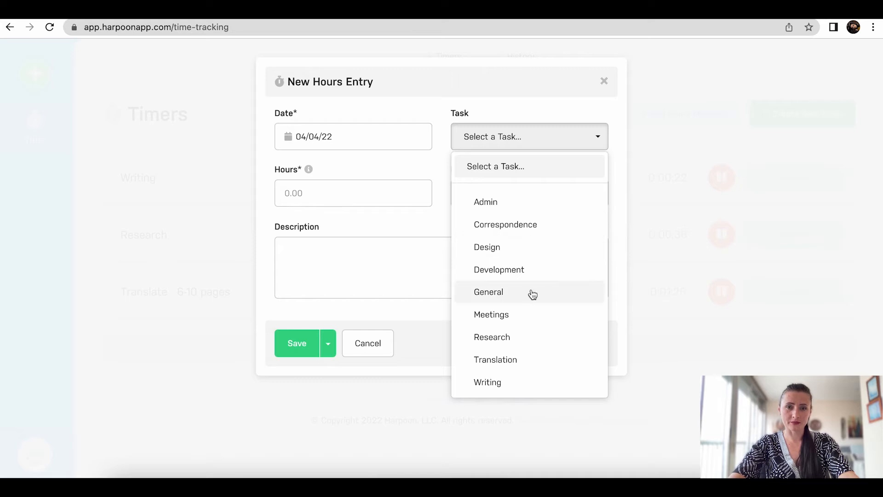
click(506, 202)
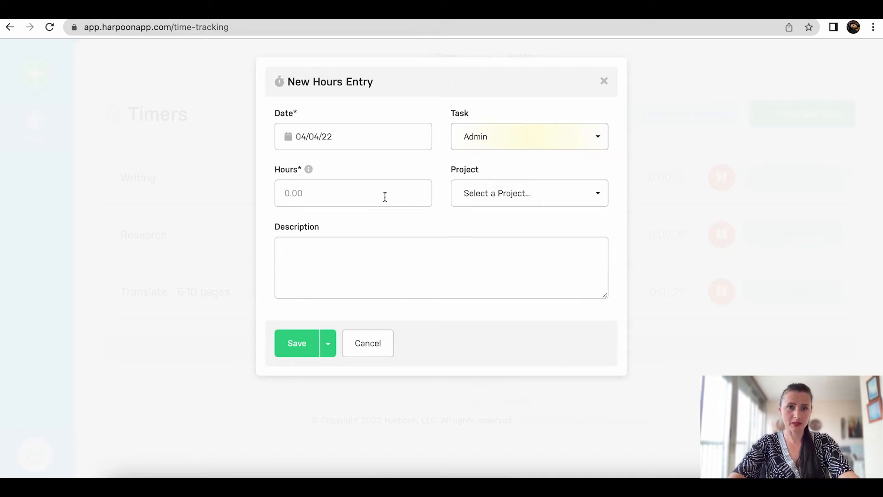
text(2)
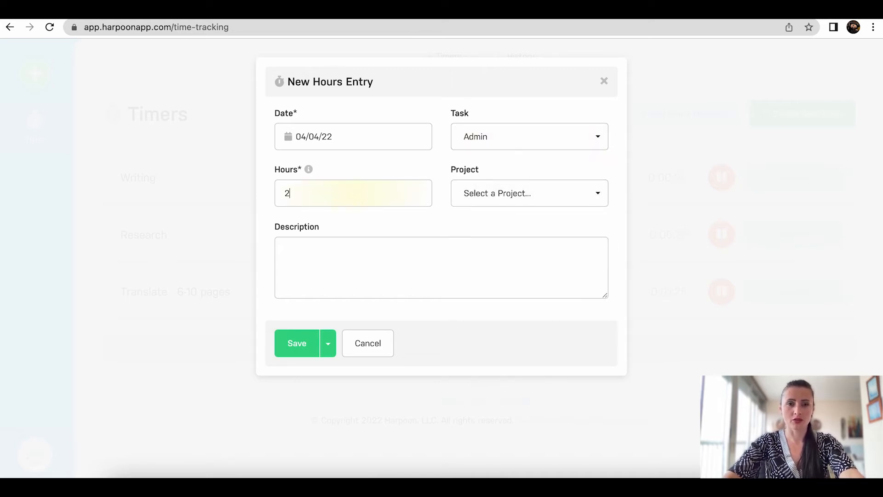
click(527, 199)
click(506, 277)
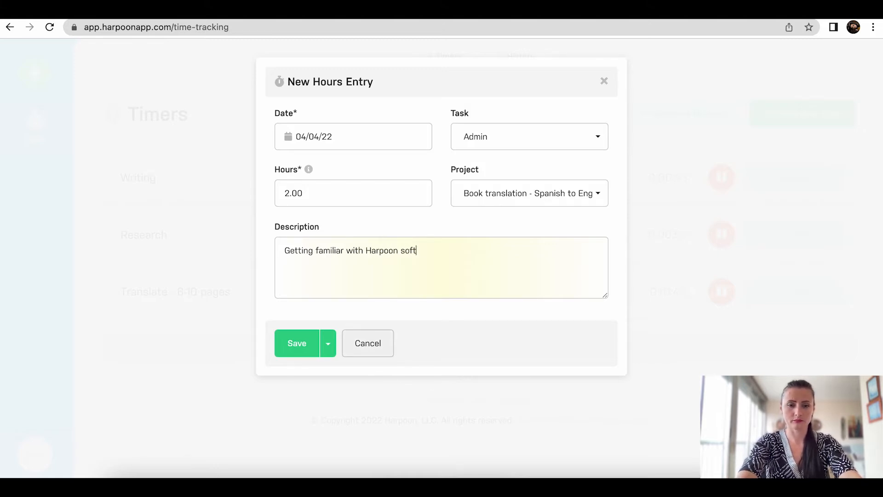
text(e)
click(330, 347)
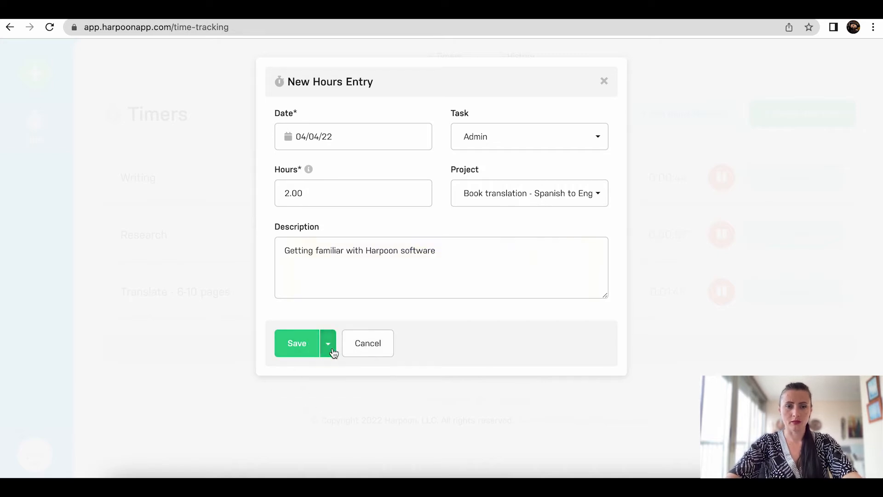
click(297, 343)
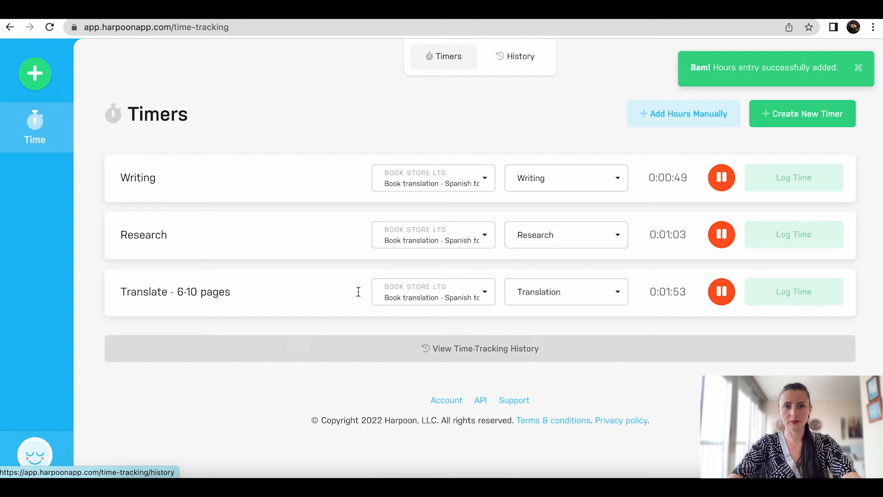
click(537, 59)
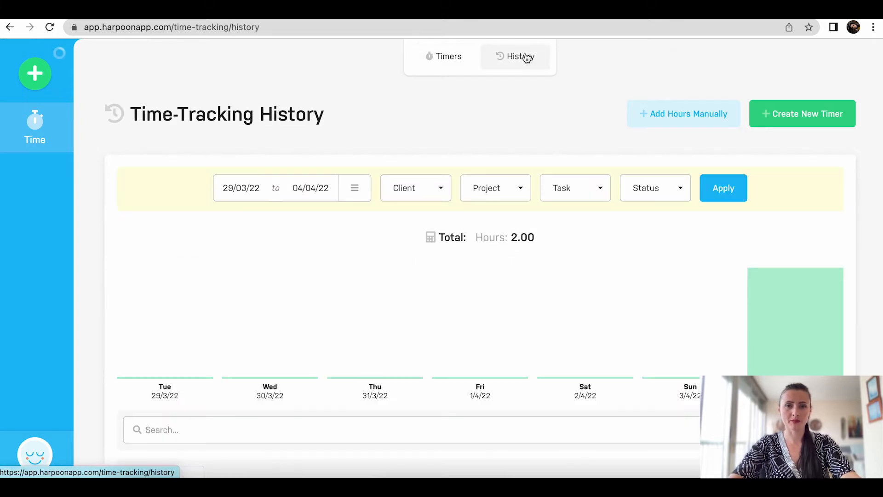
scroll(527, 57, down, 5)
scroll(506, 69, down, 3)
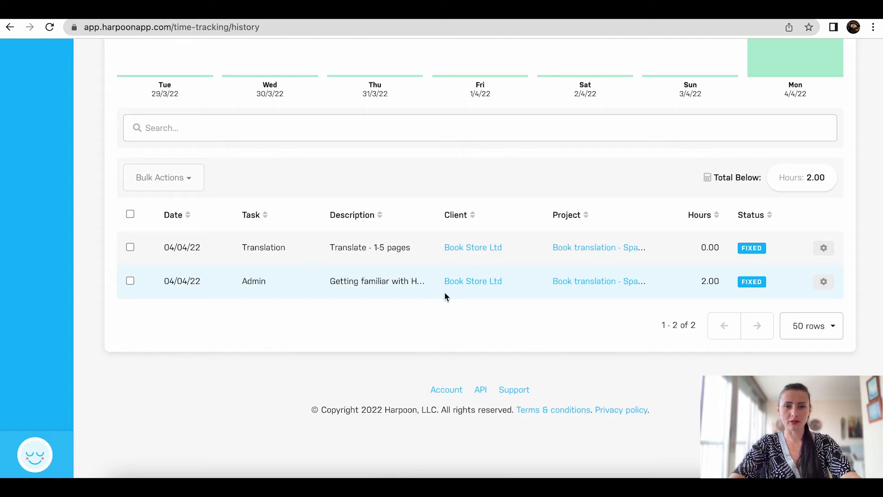
click(825, 282)
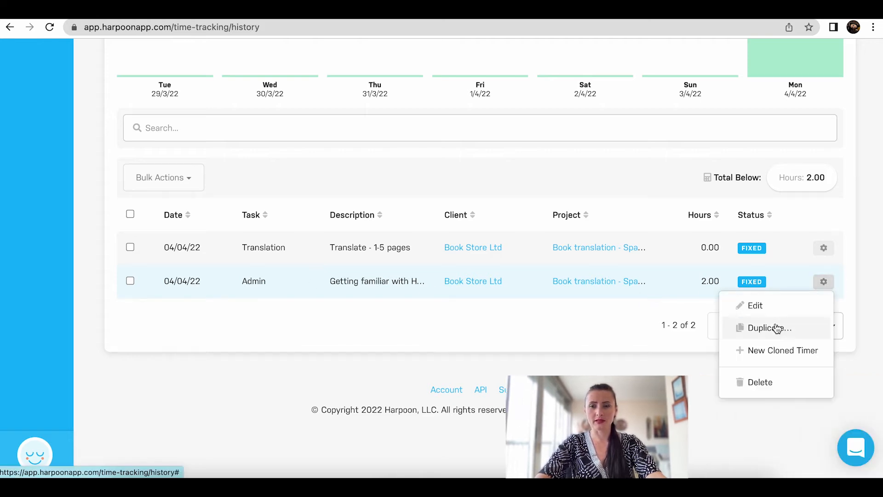
click(548, 347)
scroll(547, 345, up, 7)
click(451, 59)
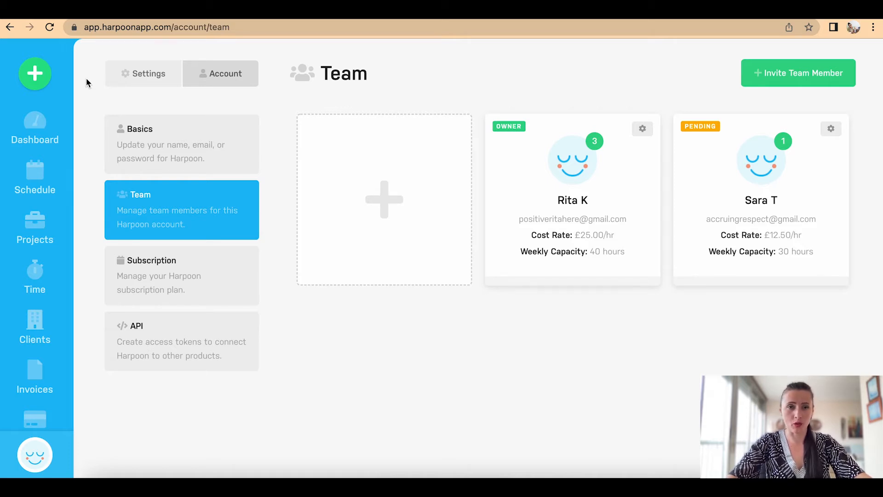
Step: Refresh the Team list to confirm the invitee is now staff, then go to Timers
click(154, 224)
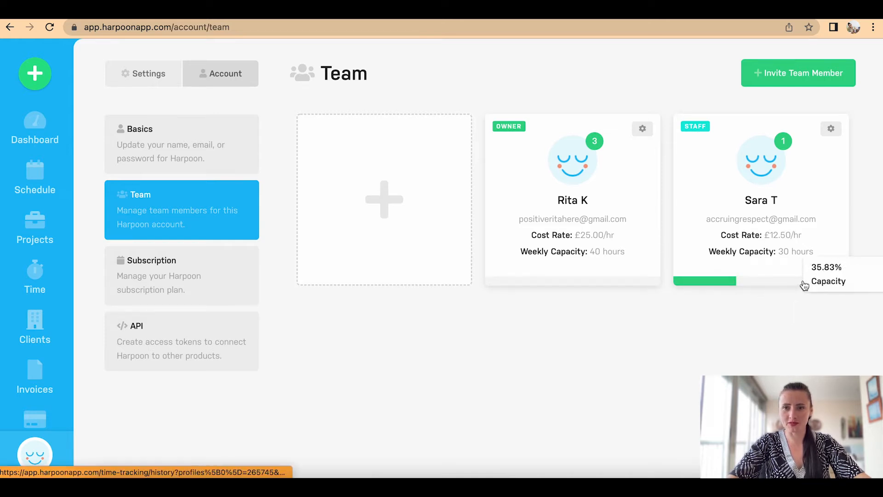
mouse_move(697, 287)
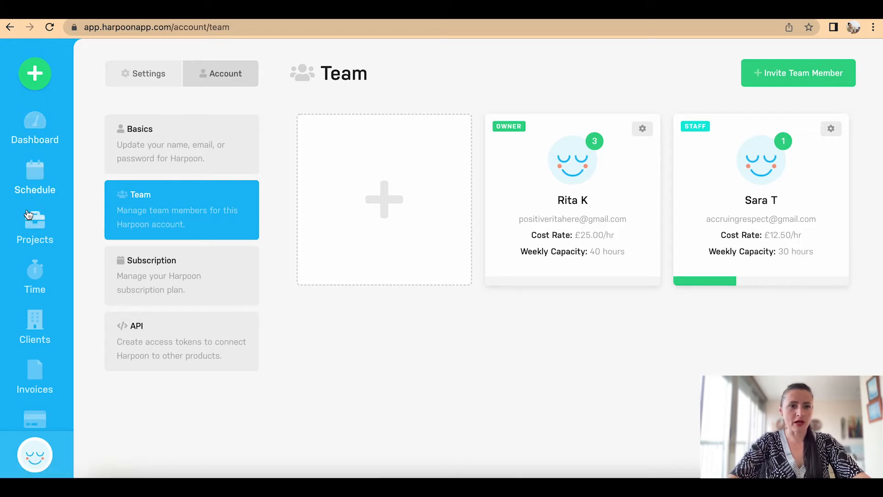
mouse_move(35, 283)
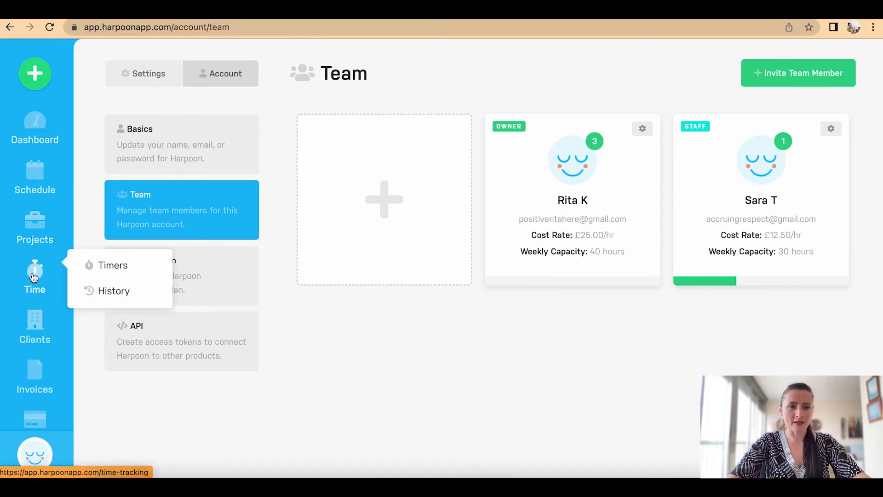
click(33, 276)
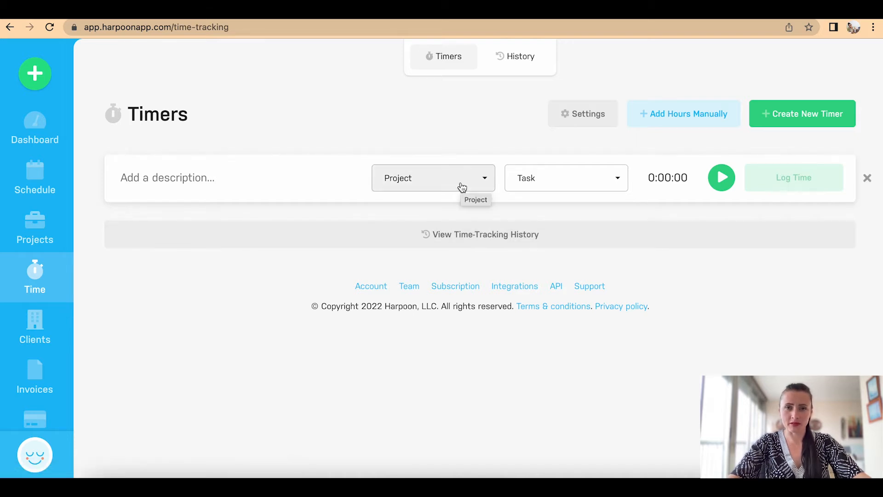
click(523, 65)
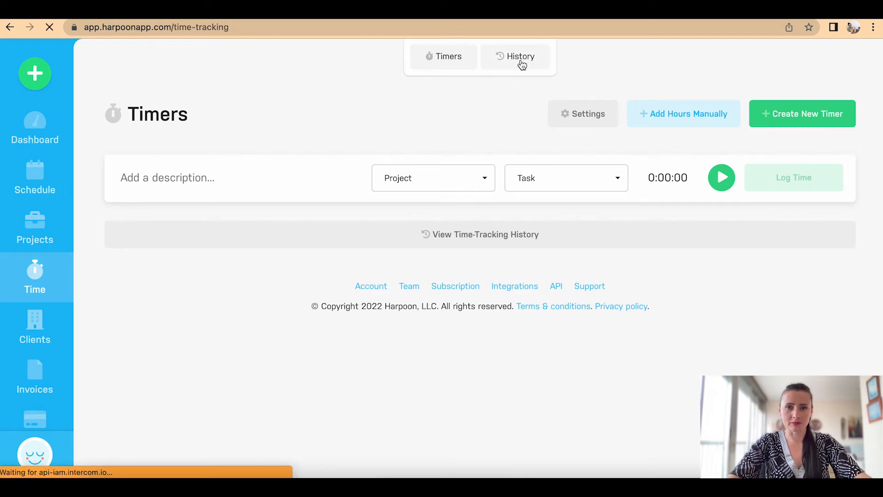
scroll(534, 277, down, 10)
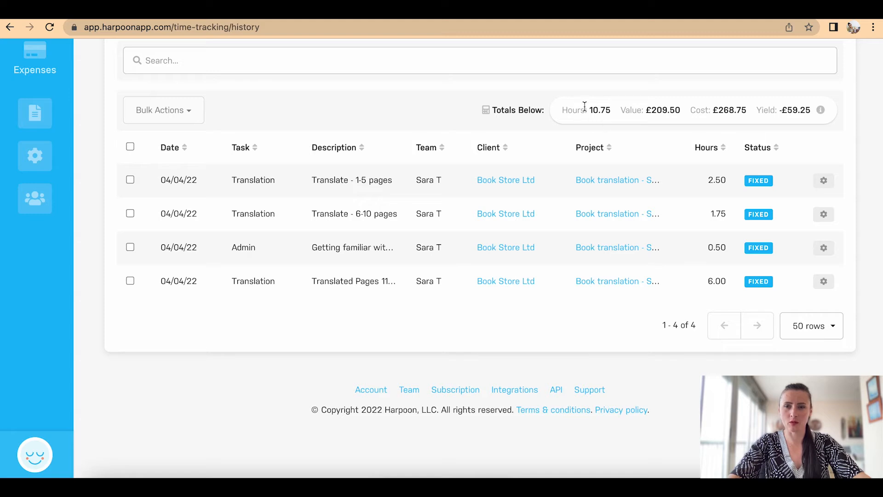
scroll(649, 182, up, 3)
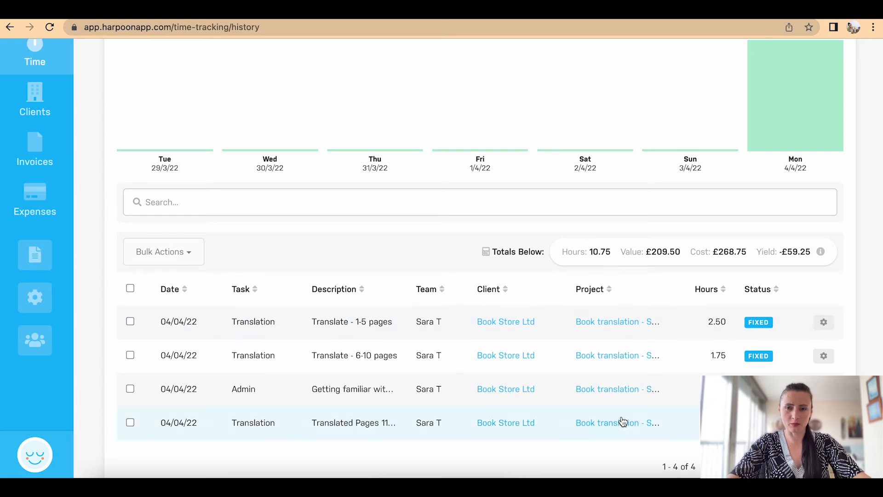
scroll(622, 420, down, 1)
scroll(622, 417, down, 3)
scroll(622, 417, up, 8)
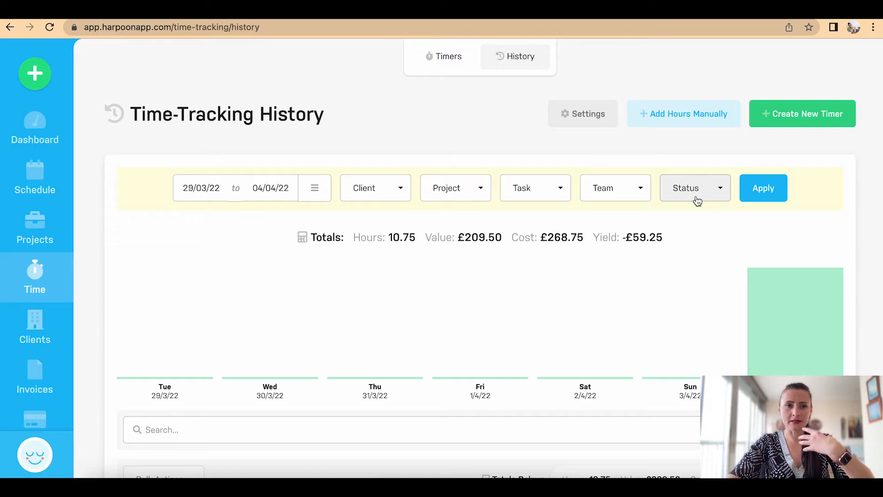
click(794, 118)
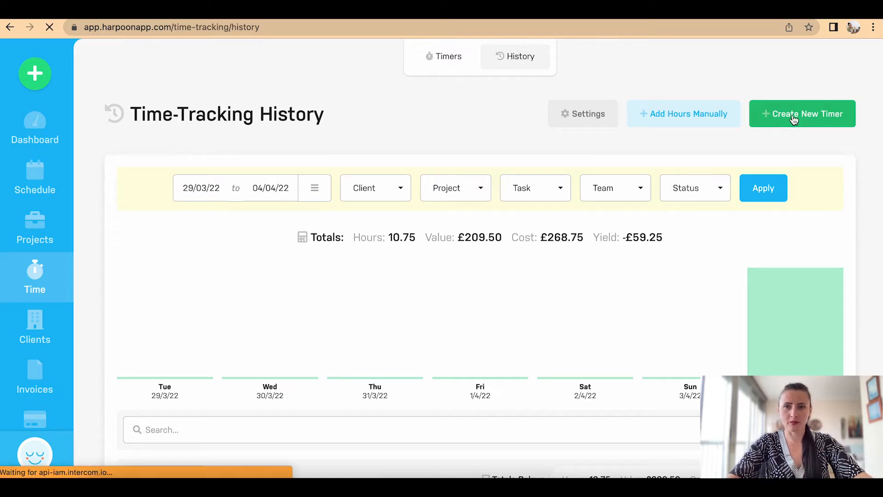
Step: Start a manual entry with task Writing, 2.0 hours, on the Writing blog post project
click(660, 117)
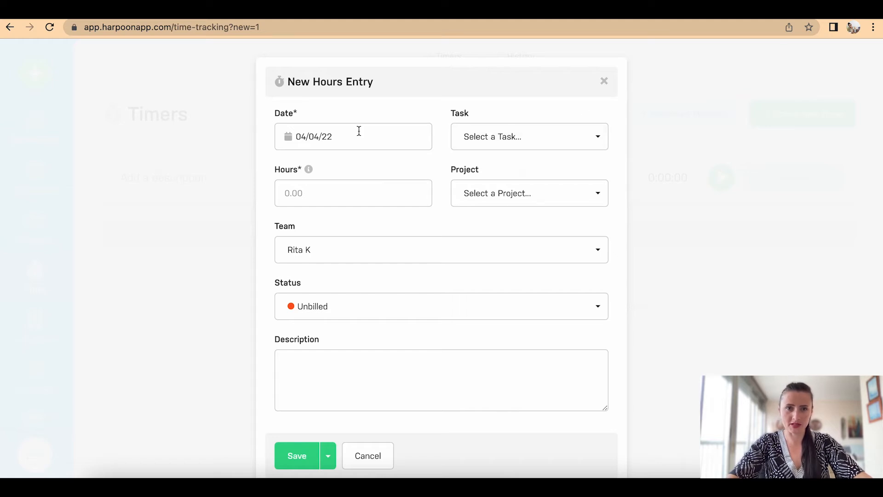
click(468, 140)
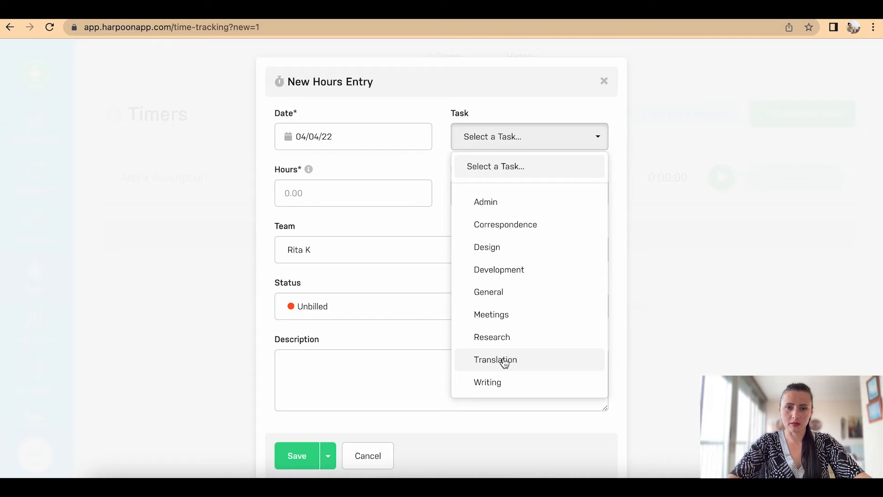
click(502, 382)
click(367, 195)
text(2.0)
click(499, 197)
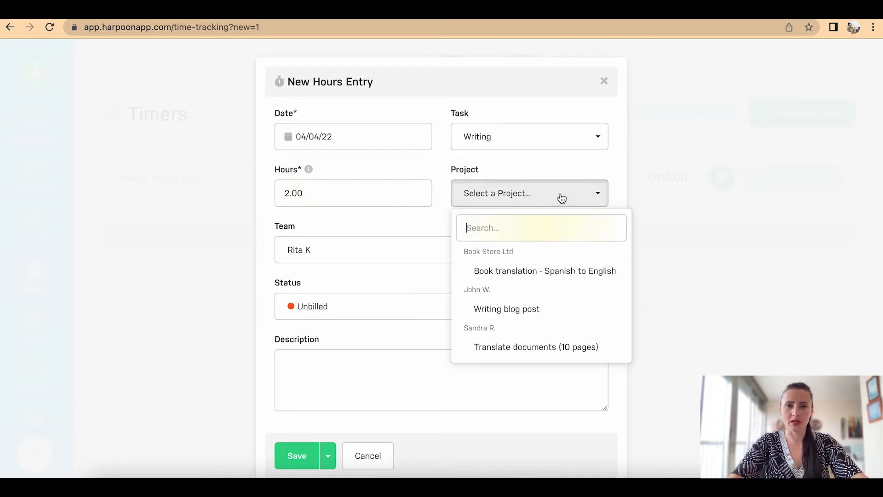
click(543, 313)
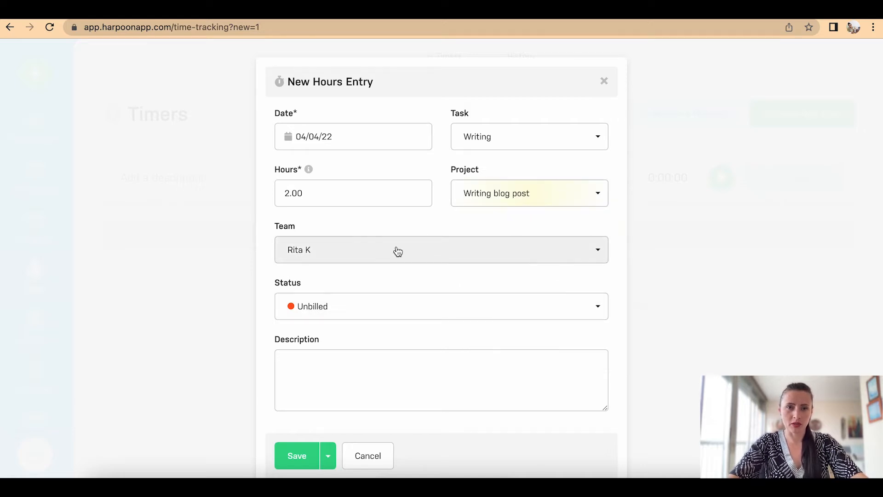
Step: Keep the status Unbilled, describe it as 'Blog post #123', and save
scroll(399, 251, down, 1)
click(367, 278)
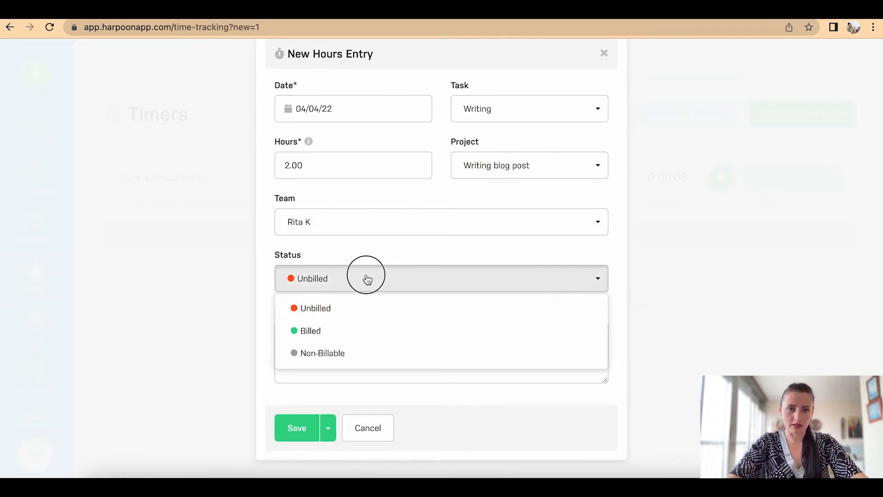
click(367, 278)
click(316, 347)
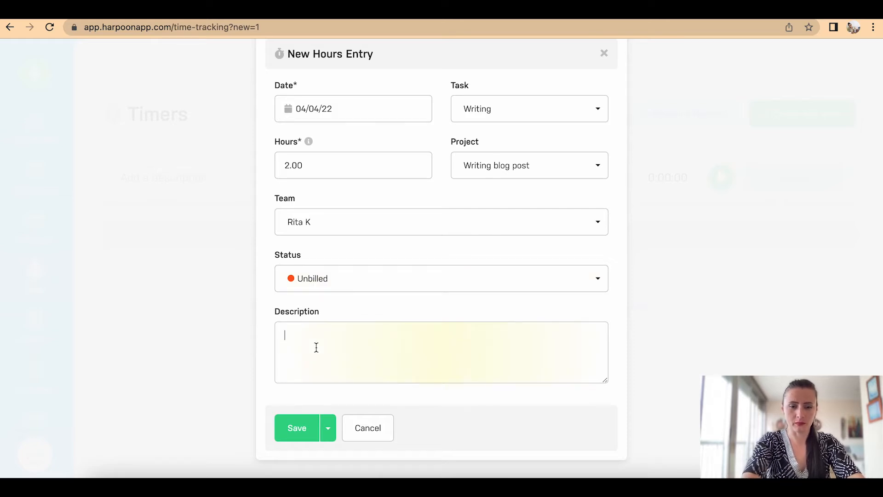
text(Blog post #123)
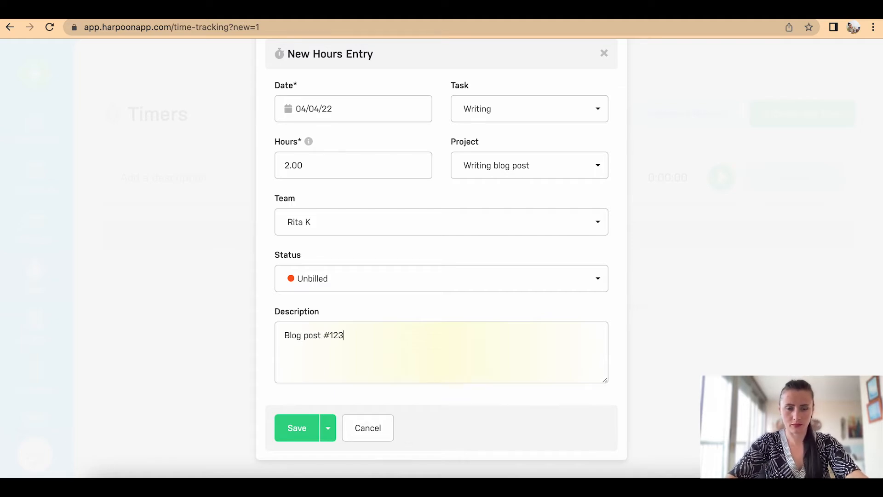
click(303, 434)
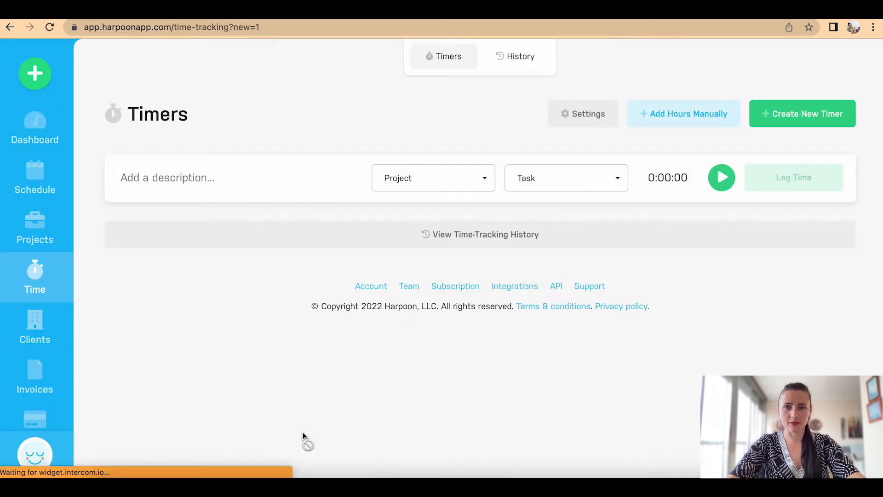
Step: Save a 1-hour Admin entry 'Paperwork & copyrights researched' on Book translation - Spanish to English
click(670, 120)
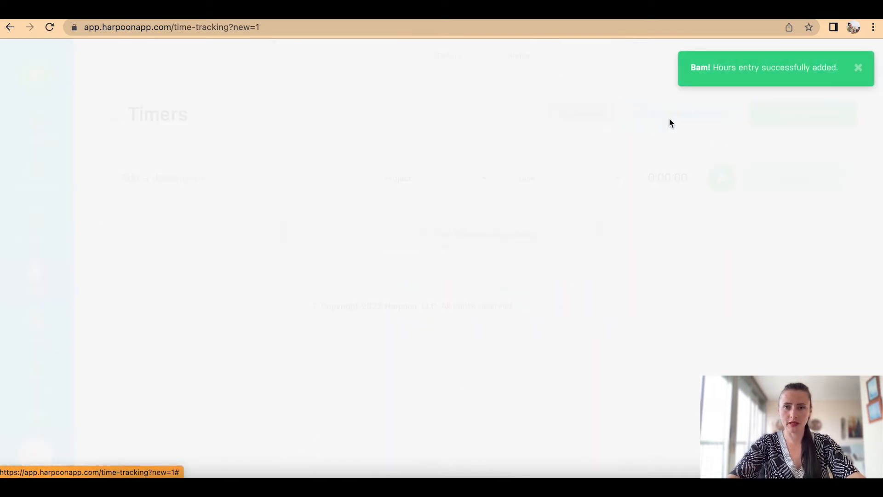
click(483, 150)
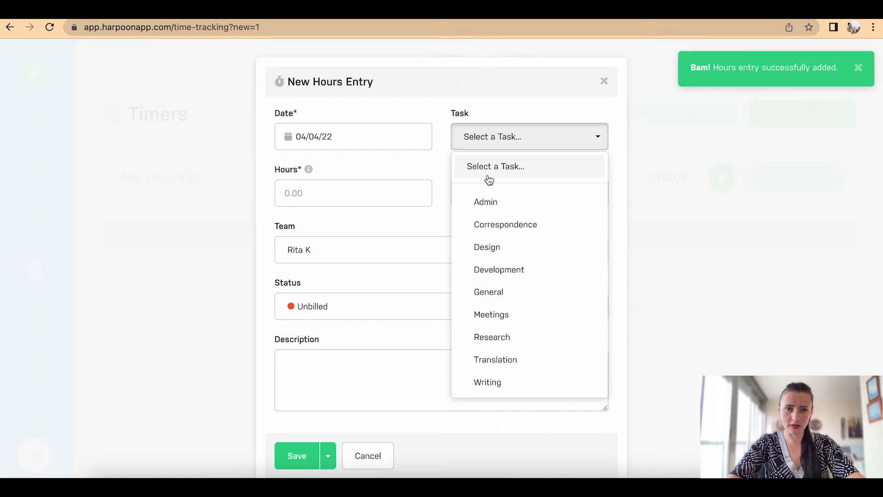
click(494, 203)
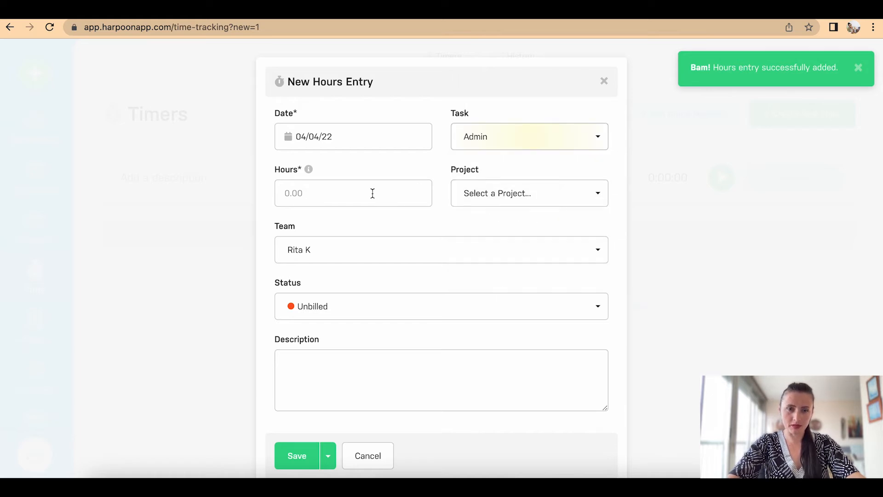
text(1)
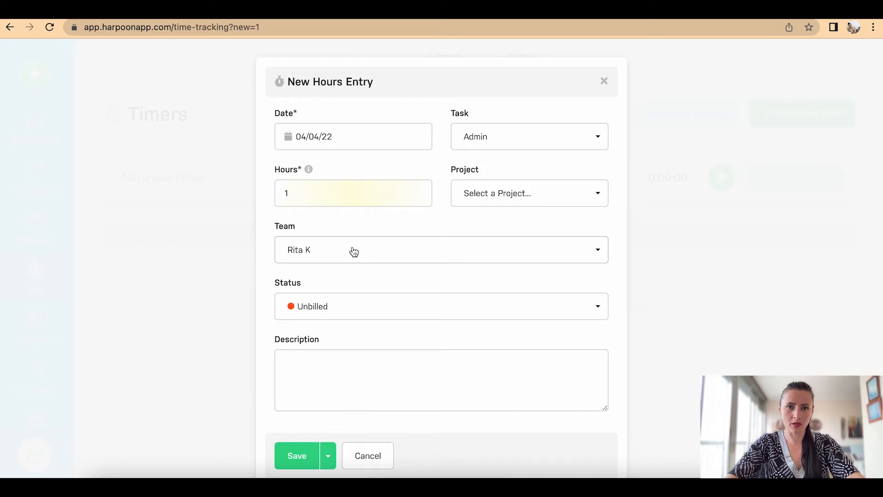
click(509, 193)
click(520, 272)
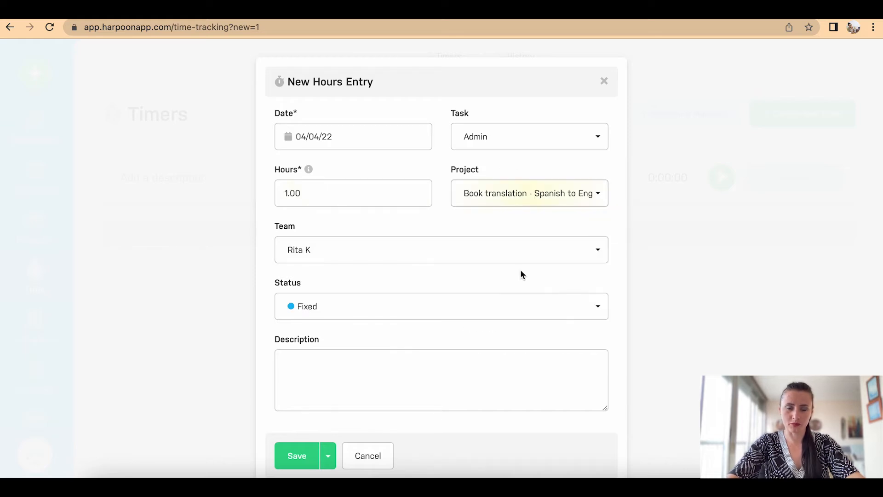
click(330, 359)
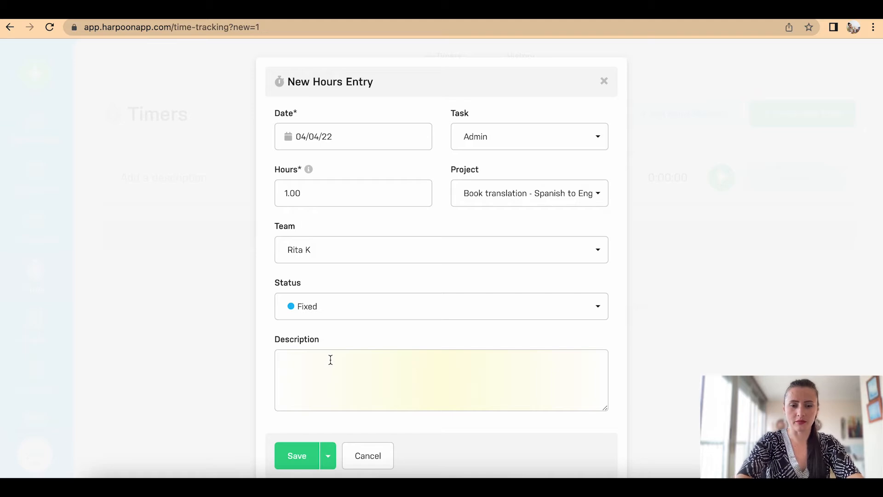
text(Paperwork &)
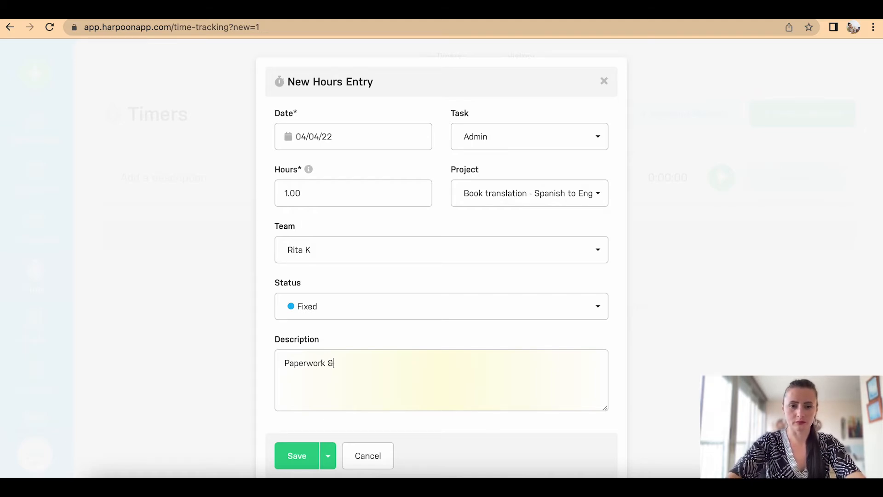
text( copyrights researched)
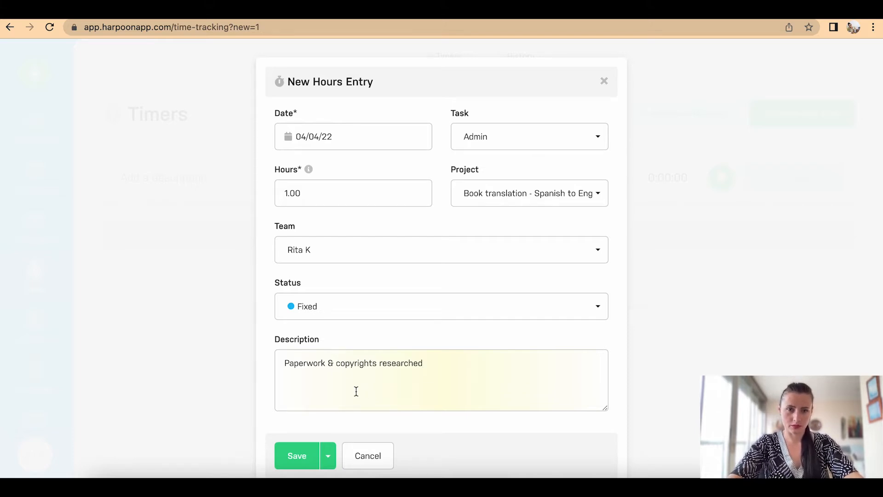
click(292, 462)
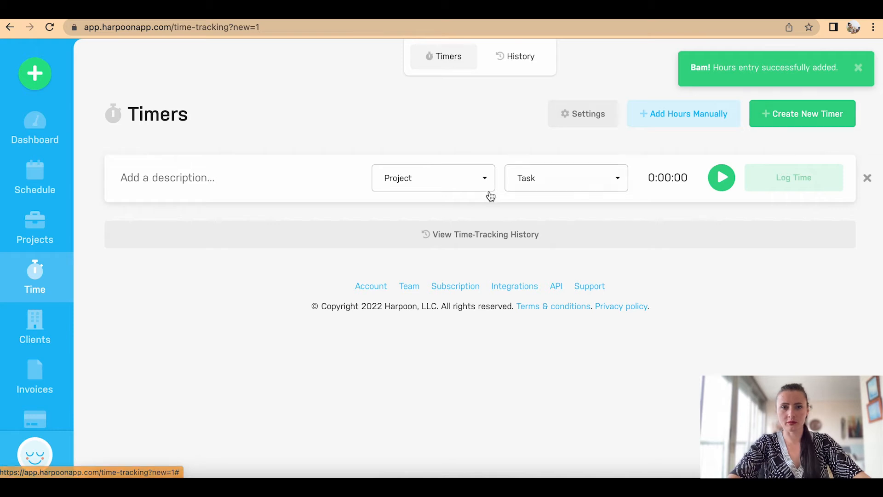
Step: Start a 'Research' timer on Translate documents (10 pages) with the Research task
click(222, 179)
text(Research)
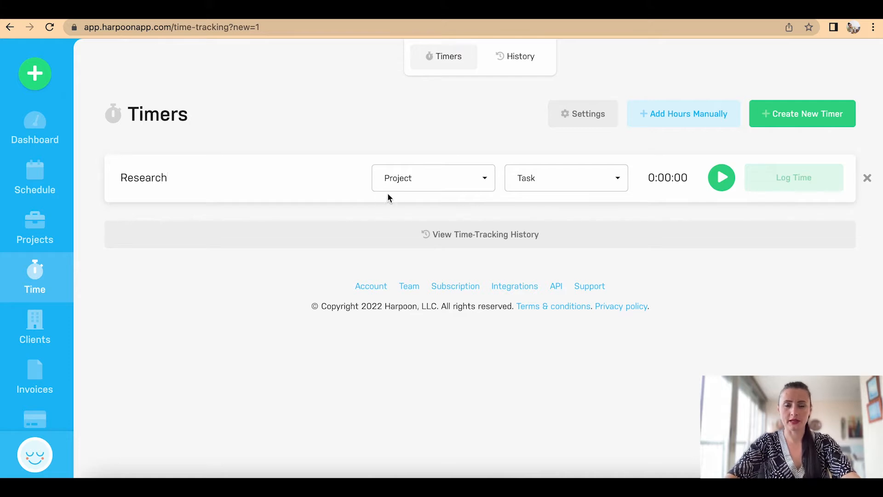
click(386, 178)
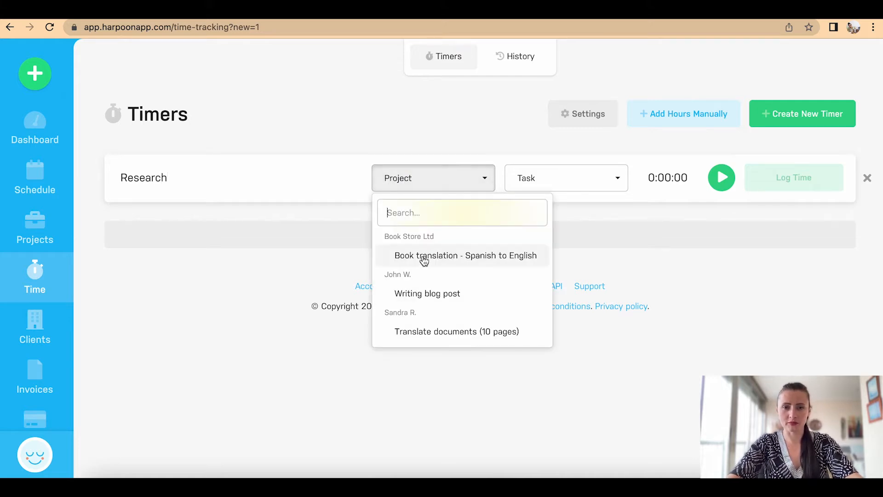
click(440, 333)
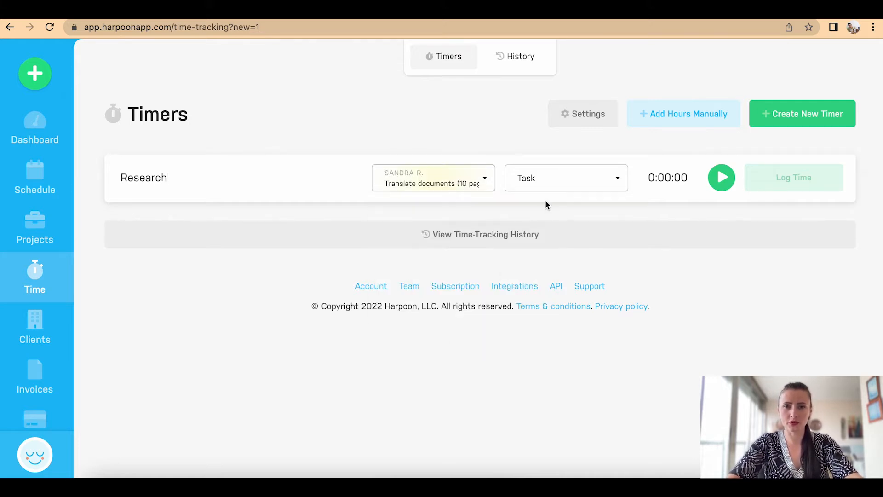
click(546, 188)
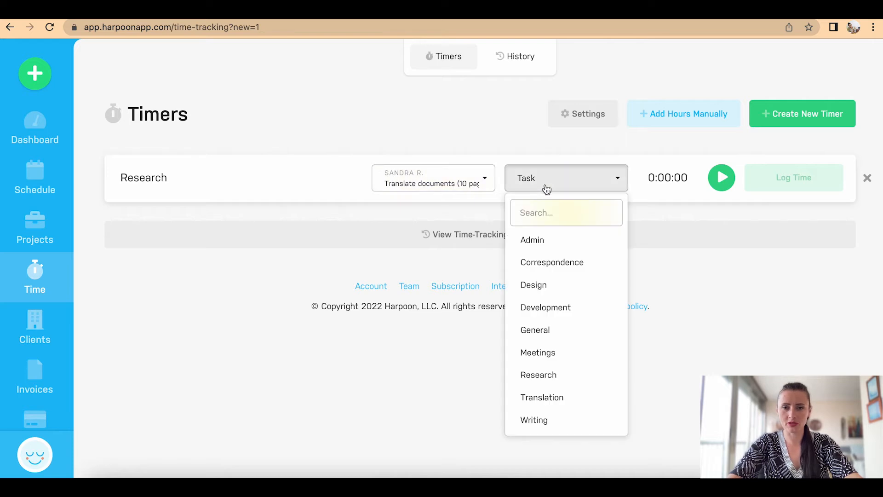
click(561, 374)
click(719, 184)
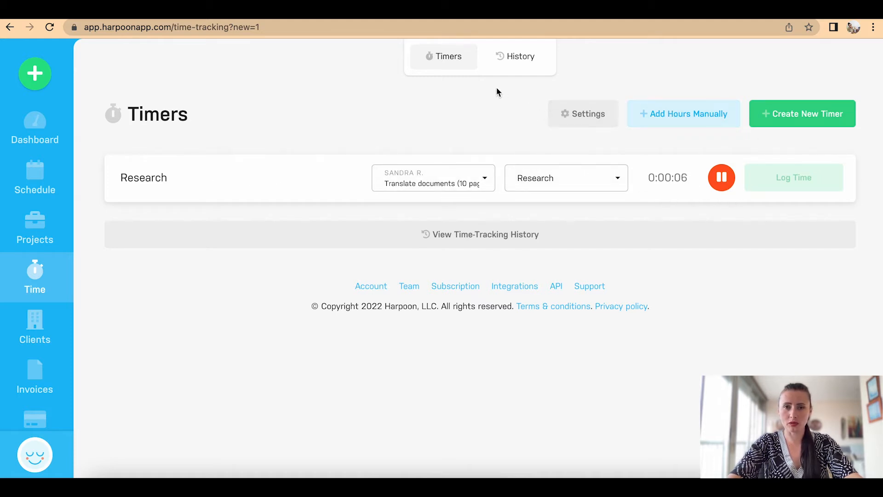
Step: Begin a manual hours entry of 1.5 hours with the Translation task
click(689, 122)
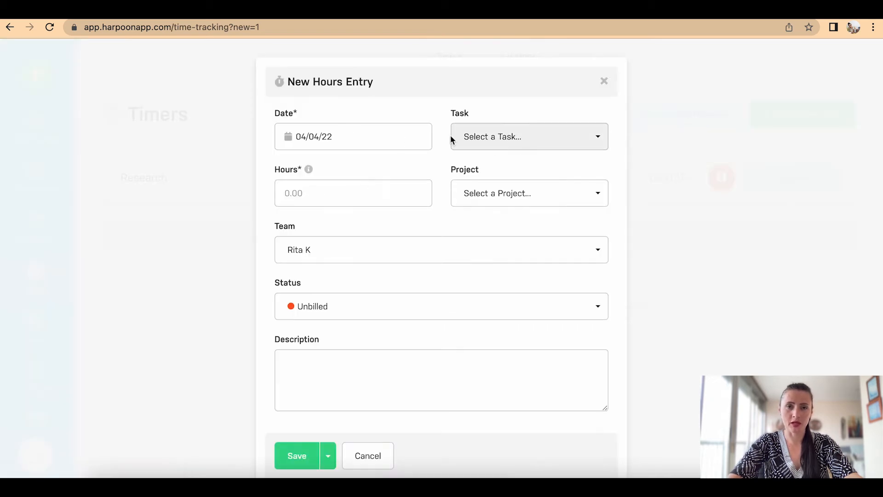
click(397, 132)
click(553, 135)
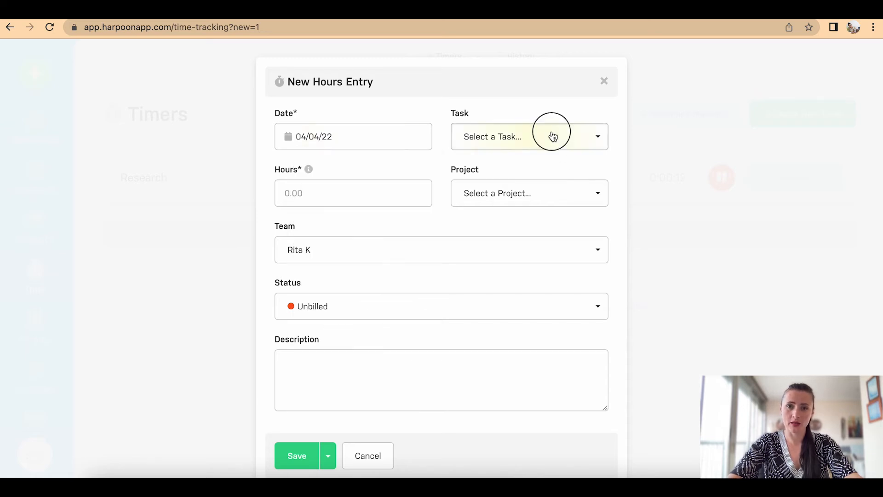
click(536, 384)
click(335, 194)
text(1.5)
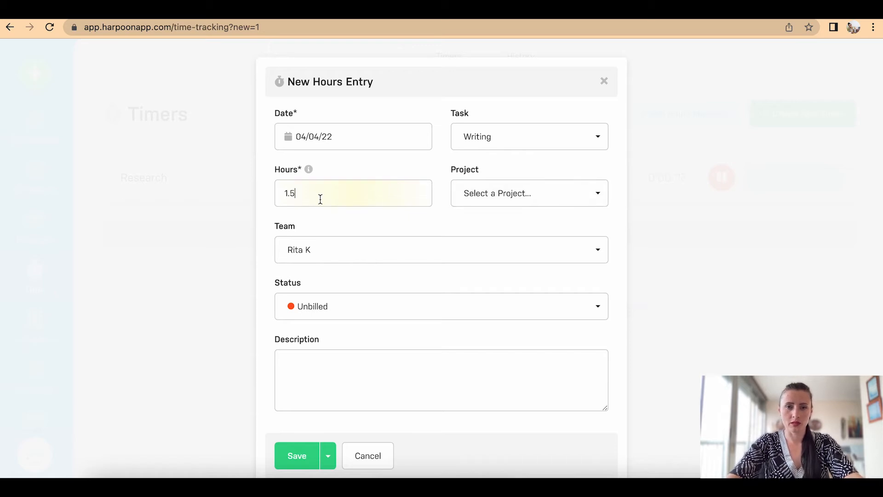
click(556, 138)
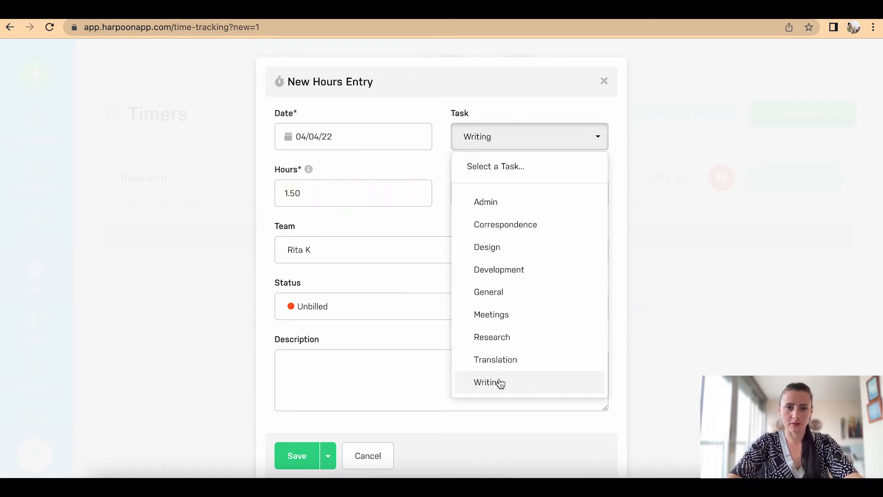
click(496, 357)
Step: Assign it to Translate documents (10 pages), describe it 'Translate page 1&2', and save
click(570, 192)
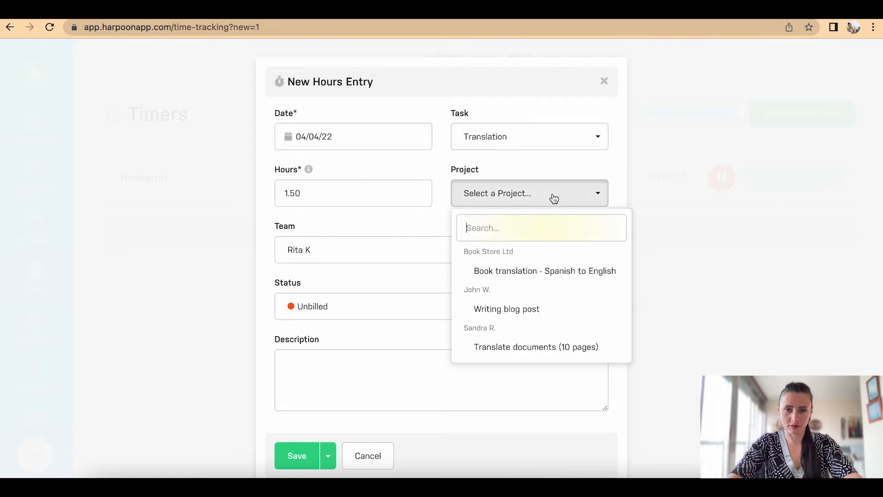
click(548, 349)
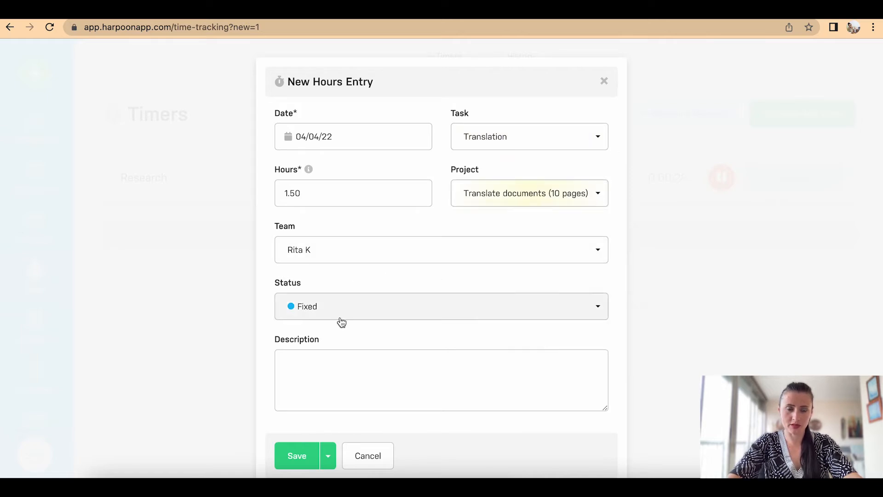
click(349, 359)
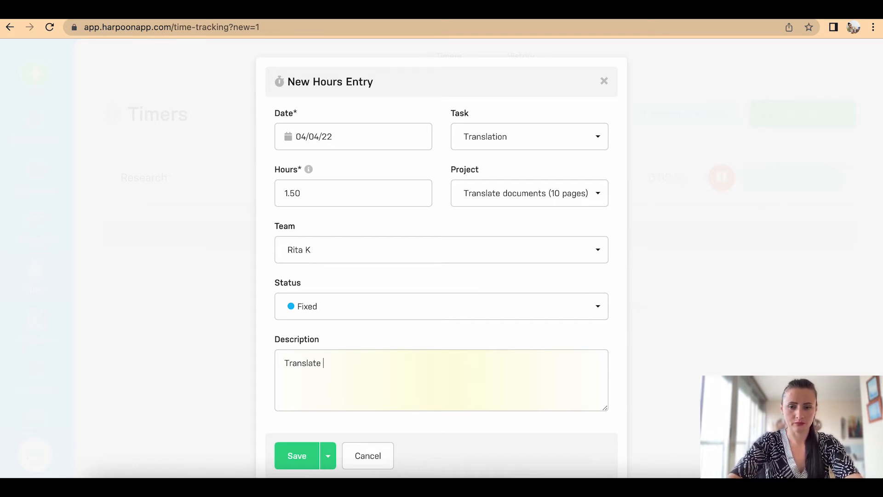
text(Translate pa)
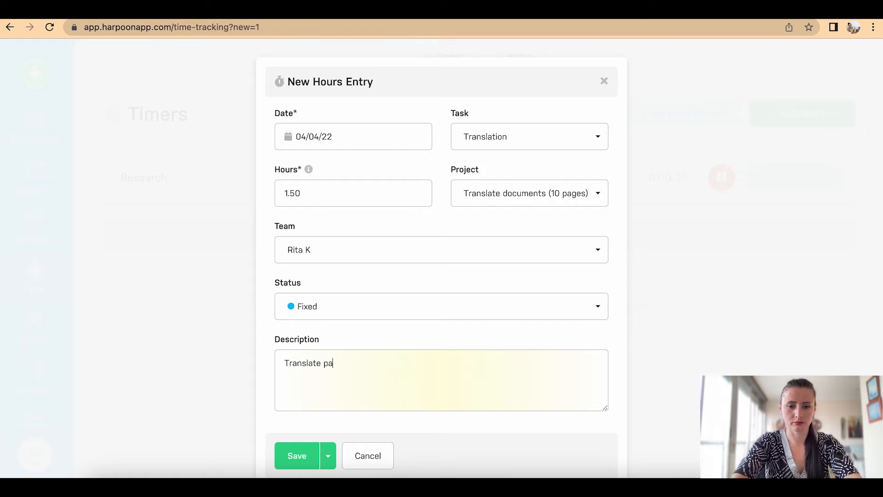
text(ge 1-2)
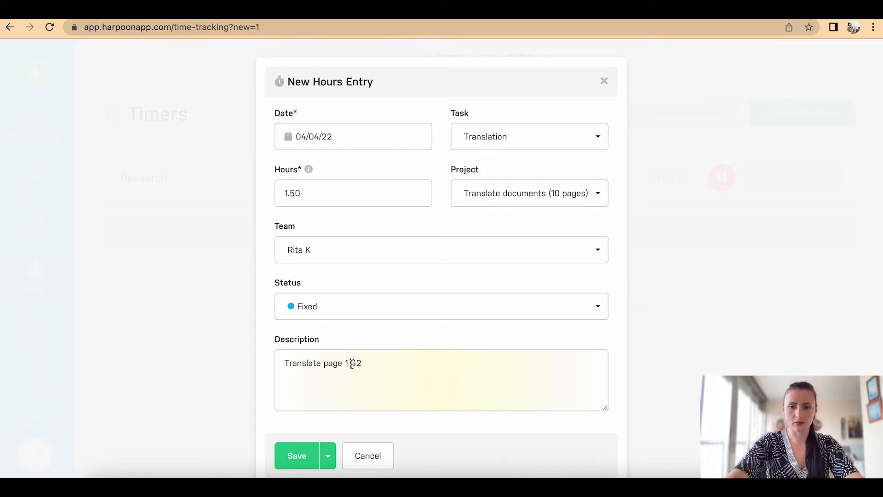
click(351, 363)
key(BackSpace)
click(298, 464)
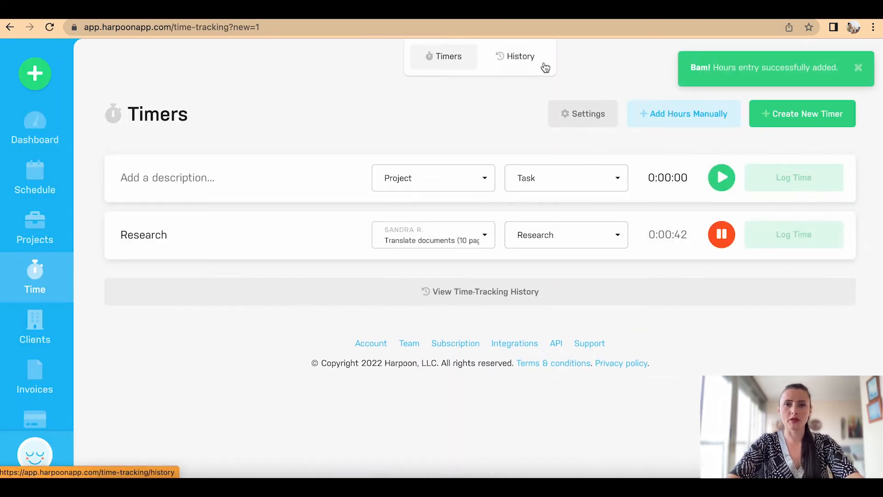
click(521, 63)
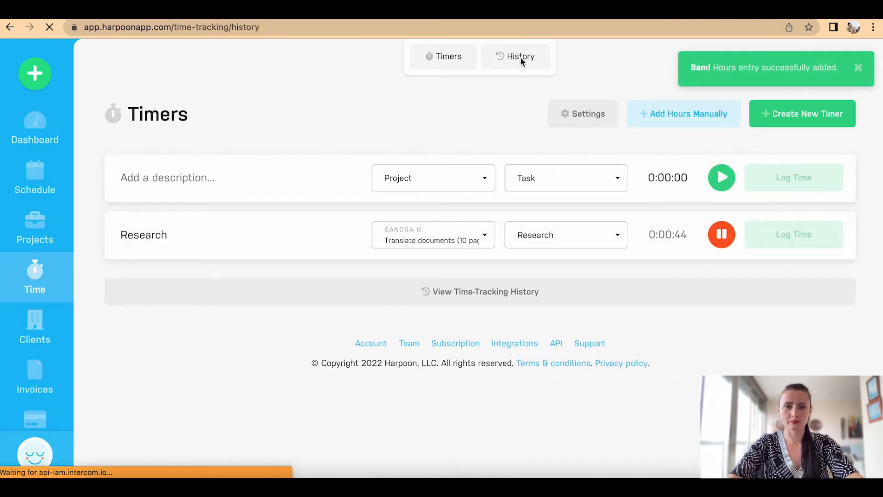
Step: Scroll through the seven history entries totalling 15.25 hours and -£78.75 yield
scroll(667, 309, down, 10)
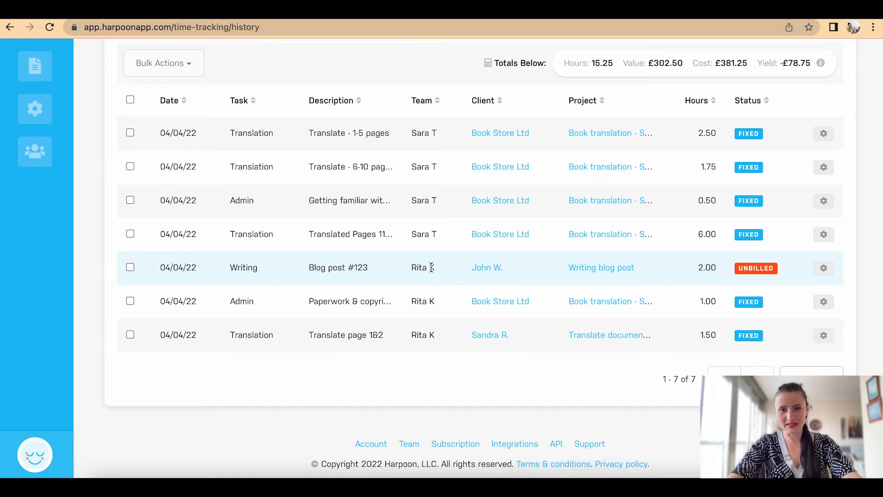
scroll(418, 203, up, 1)
scroll(418, 204, up, 2)
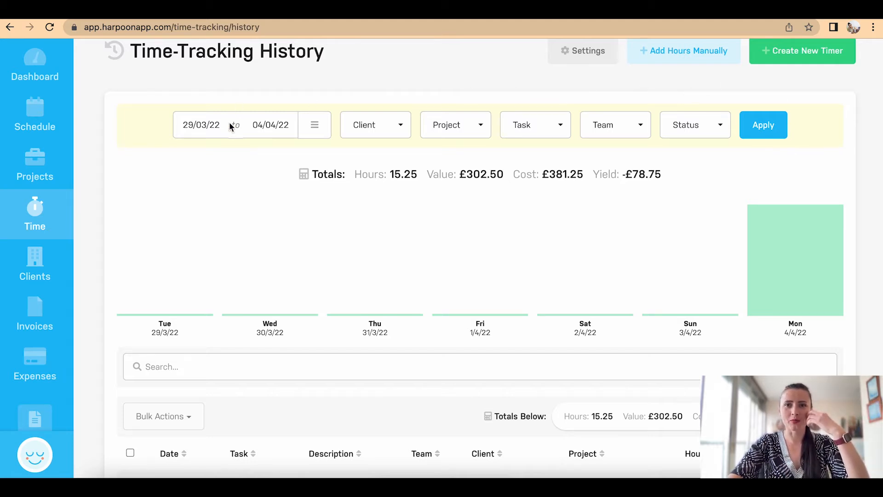
Step: Filter the history to the blog-post client, showing one 2.00-hour Writing entry worth £30.00
click(393, 132)
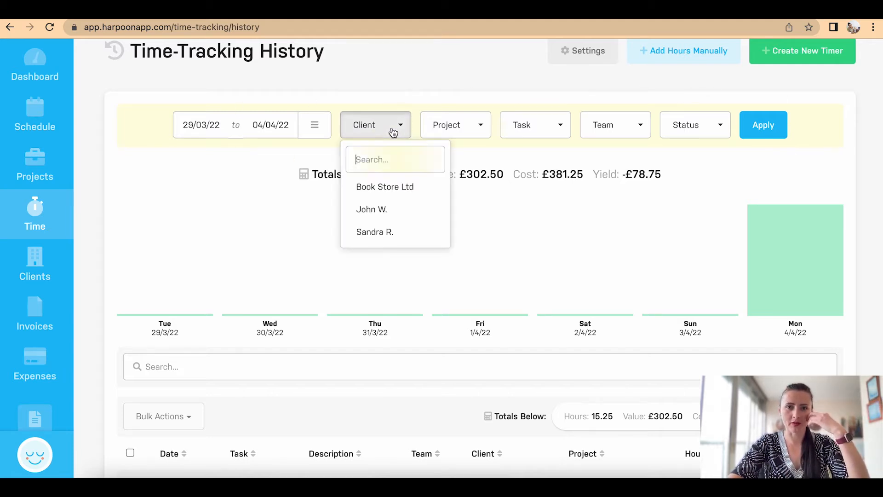
click(407, 210)
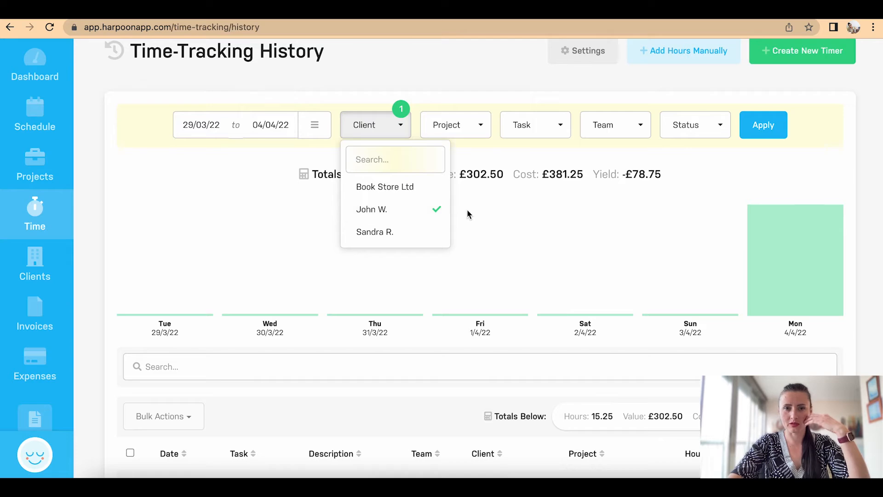
click(760, 133)
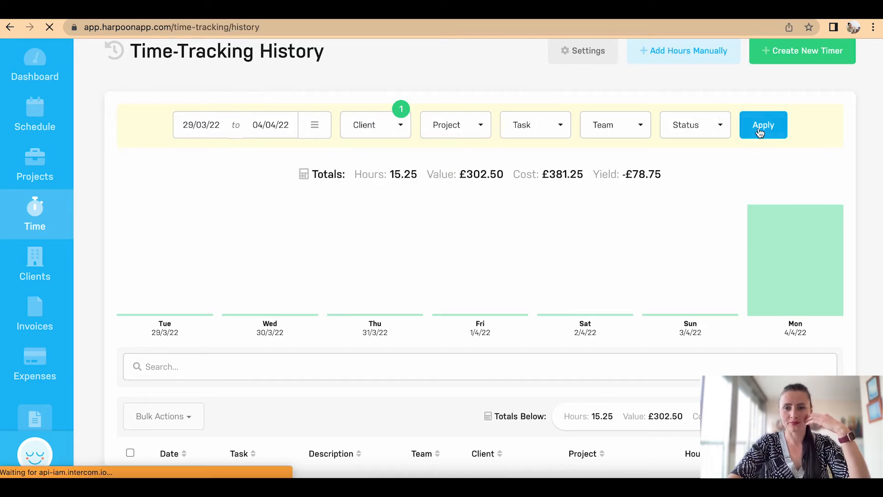
scroll(759, 317, down, 5)
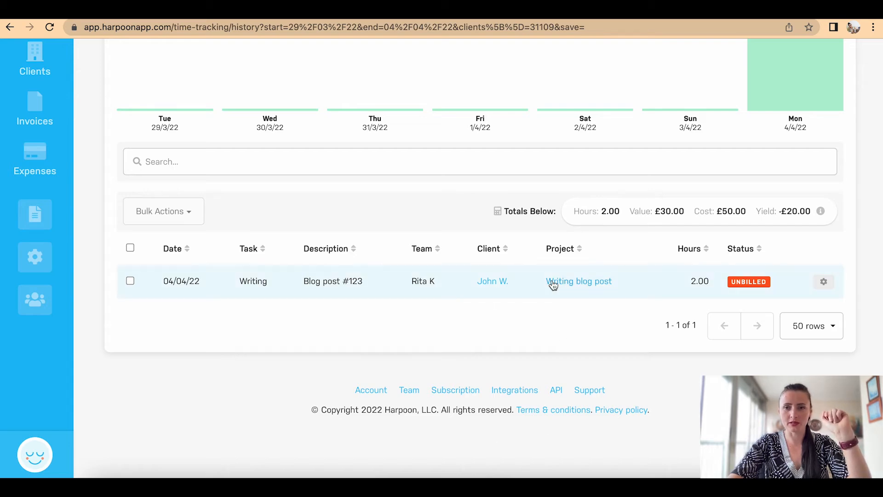
scroll(553, 286, up, 6)
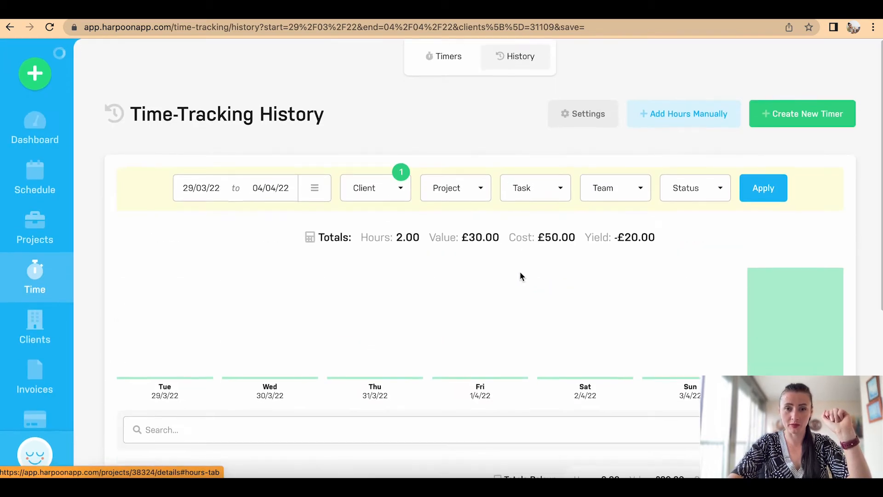
click(395, 191)
click(414, 278)
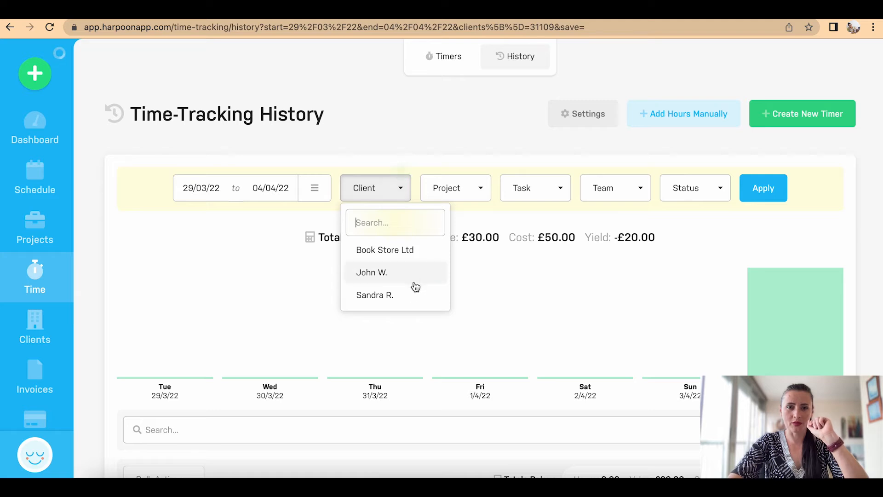
click(478, 196)
click(496, 266)
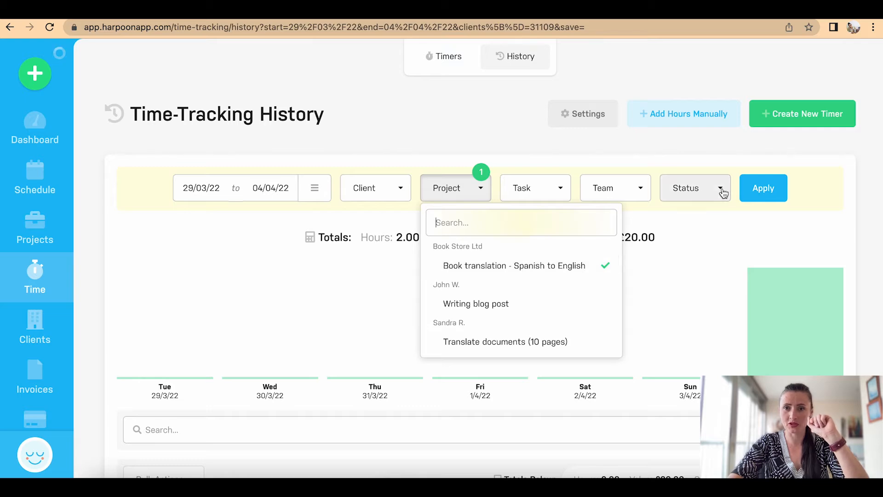
click(771, 189)
scroll(773, 191, down, 8)
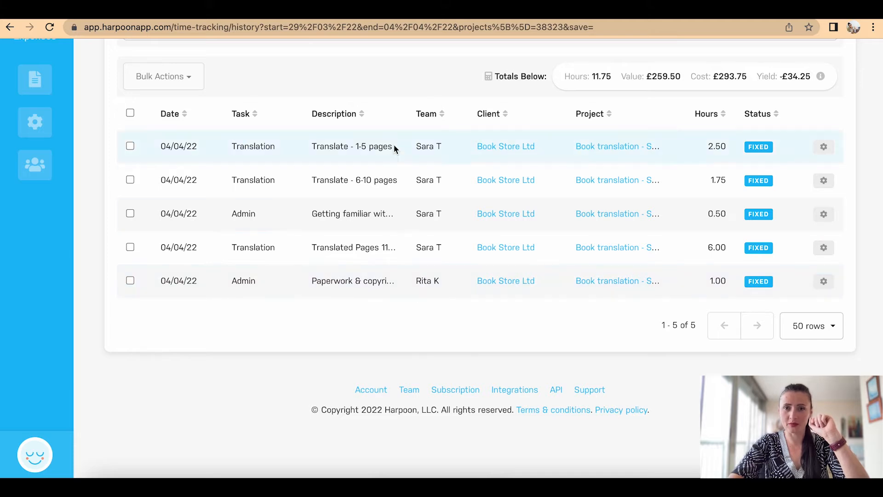
scroll(635, 140, up, 1)
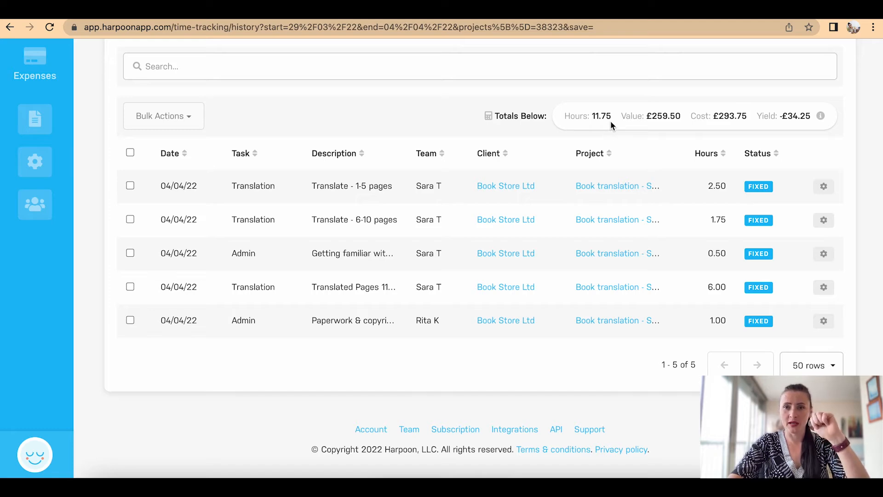
scroll(611, 122, up, 8)
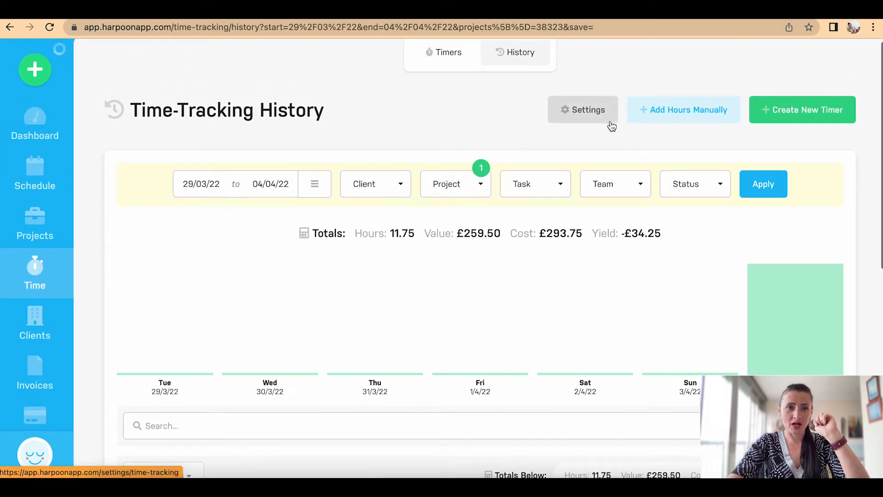
scroll(612, 127, up, 1)
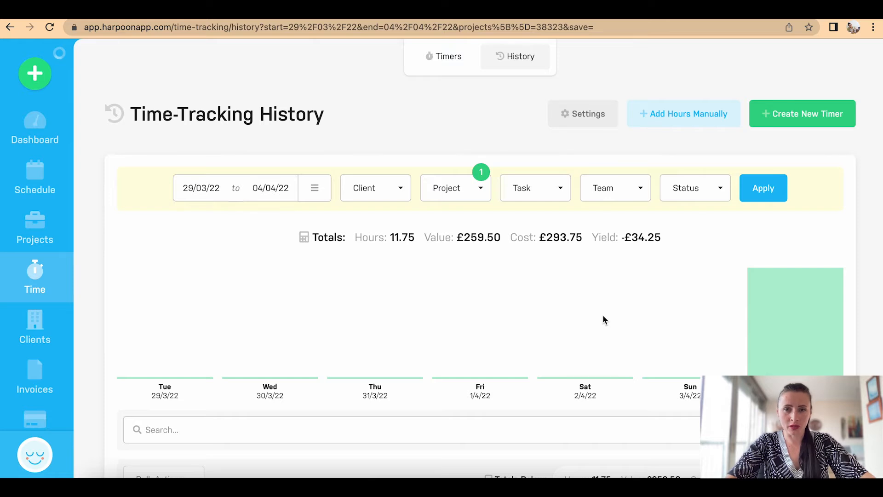
scroll(604, 318, down, 4)
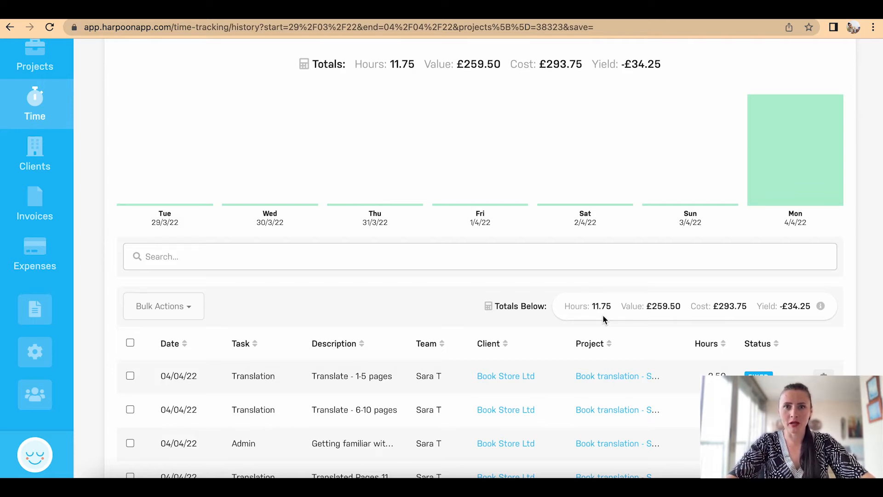
scroll(604, 315, up, 3)
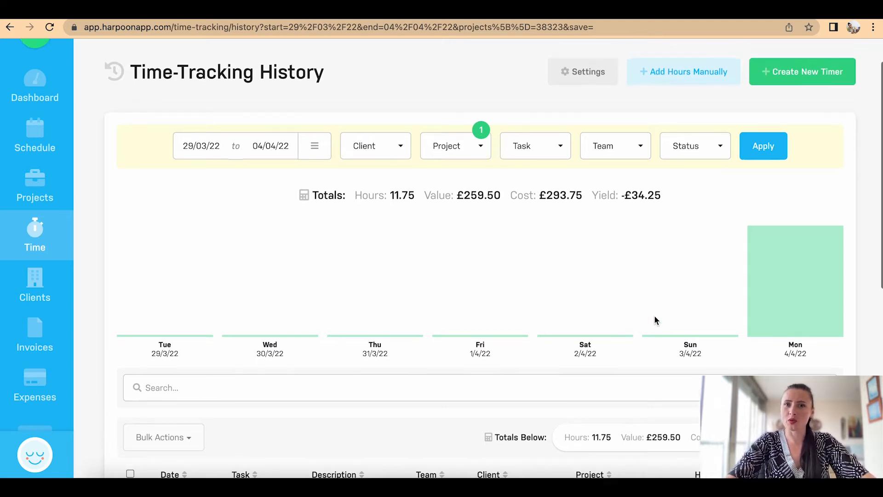
scroll(654, 316, up, 2)
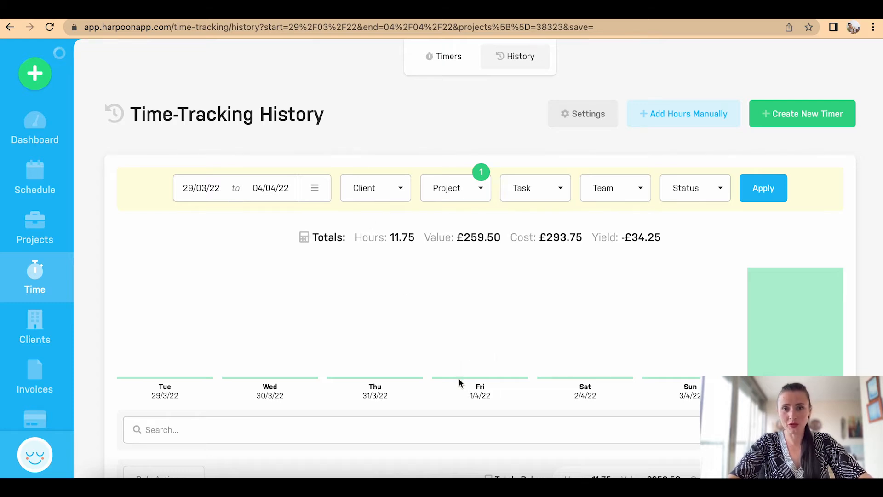
scroll(460, 381, down, 5)
scroll(459, 382, down, 2)
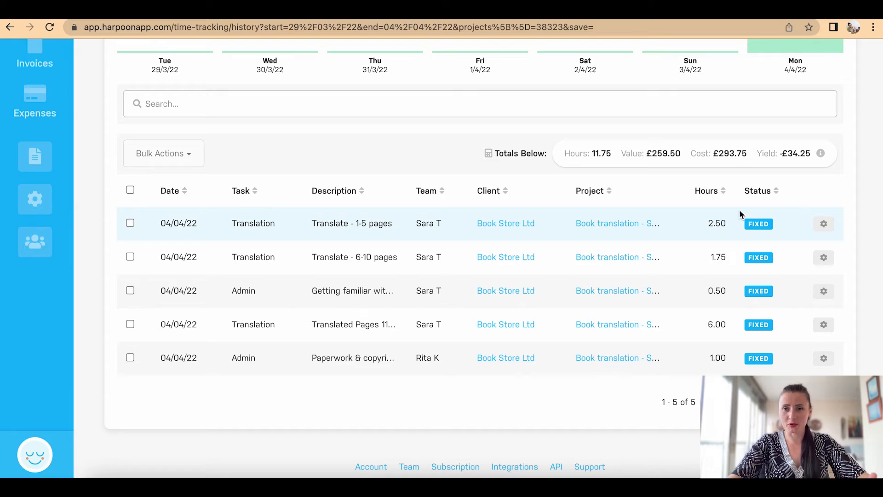
scroll(740, 224, up, 7)
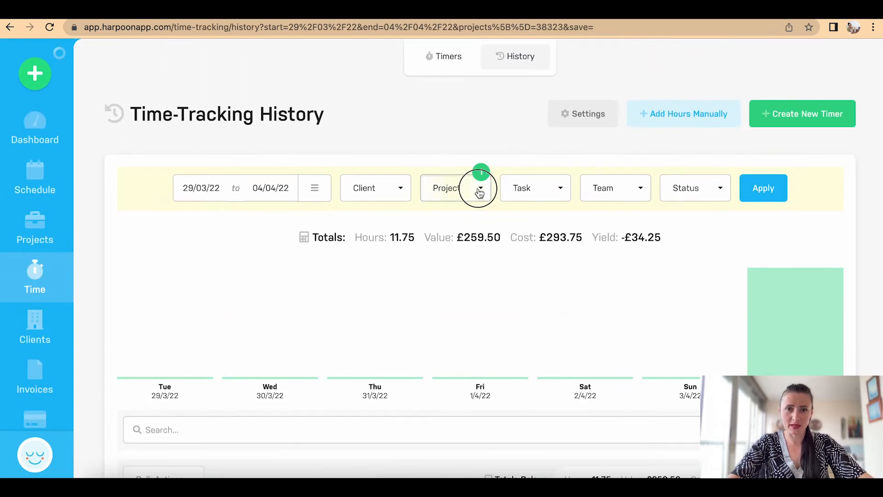
Step: Filter the history to Writing blog post only, excluding Book translation - Spanish to English
click(476, 186)
click(476, 304)
click(505, 270)
click(763, 192)
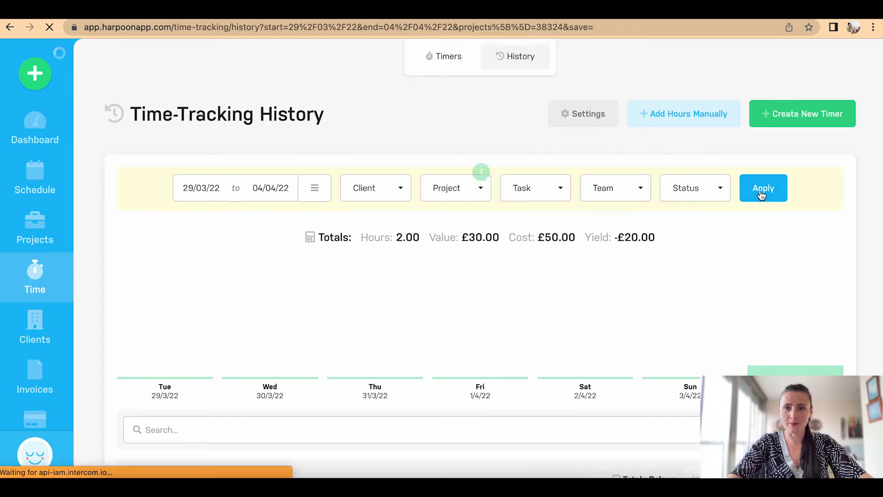
scroll(846, 219, down, 5)
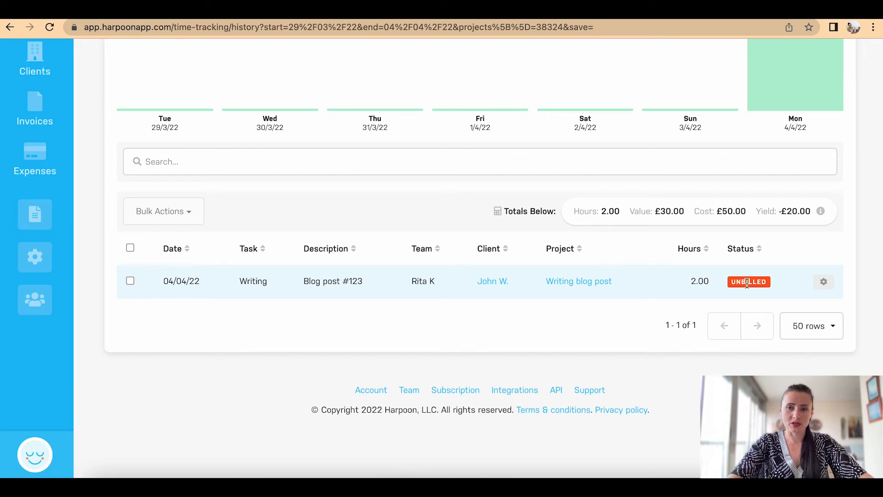
Step: Check the blog post entry's actions menu and dismiss it without deleting anything
click(825, 283)
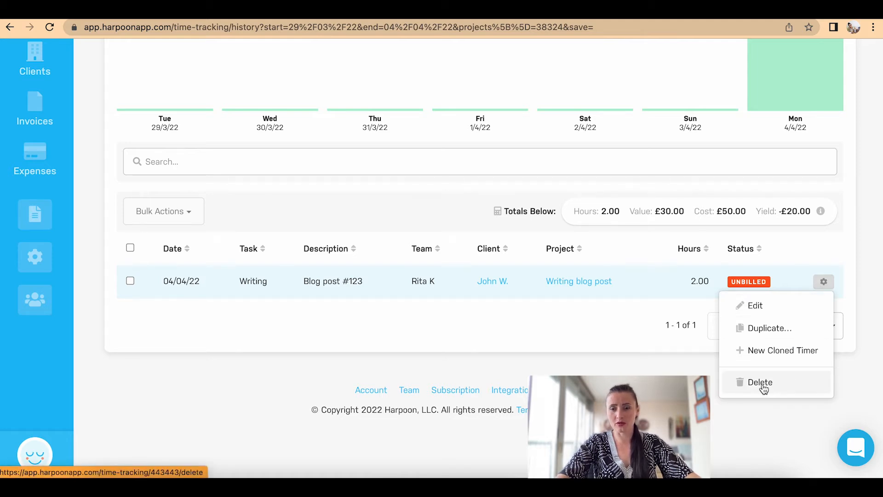
click(596, 305)
scroll(595, 304, up, 3)
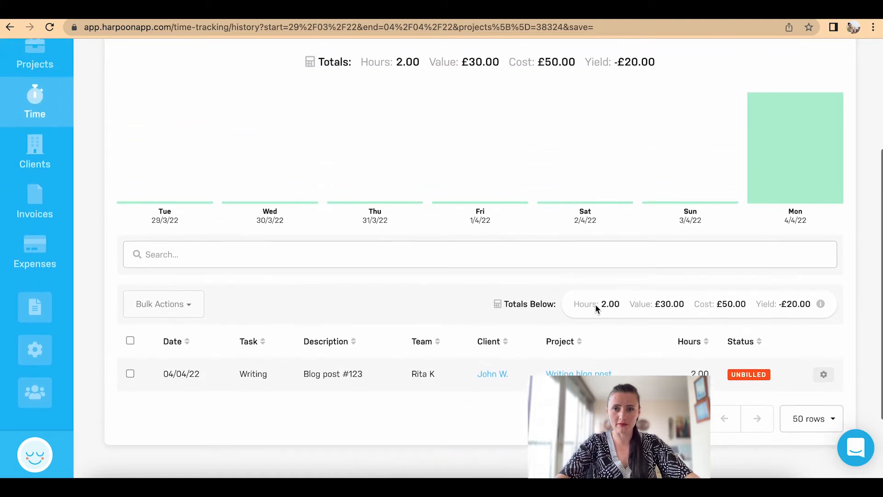
scroll(751, 175, up, 4)
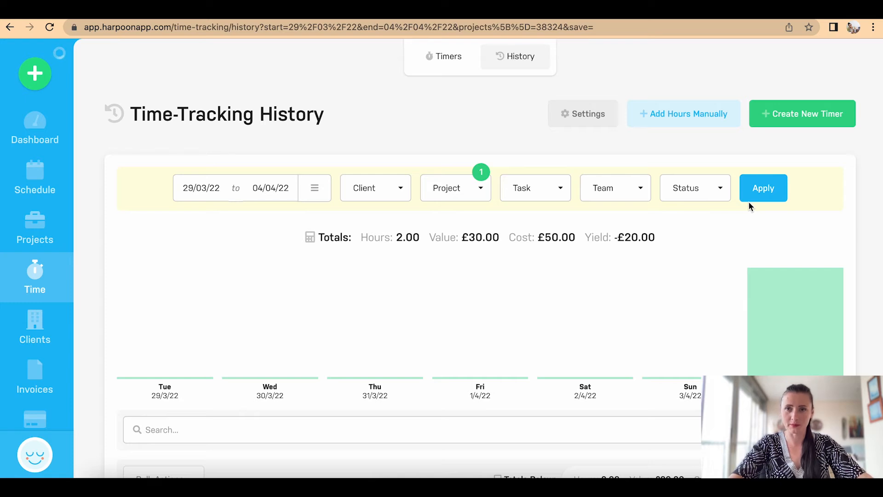
scroll(749, 200, down, 1)
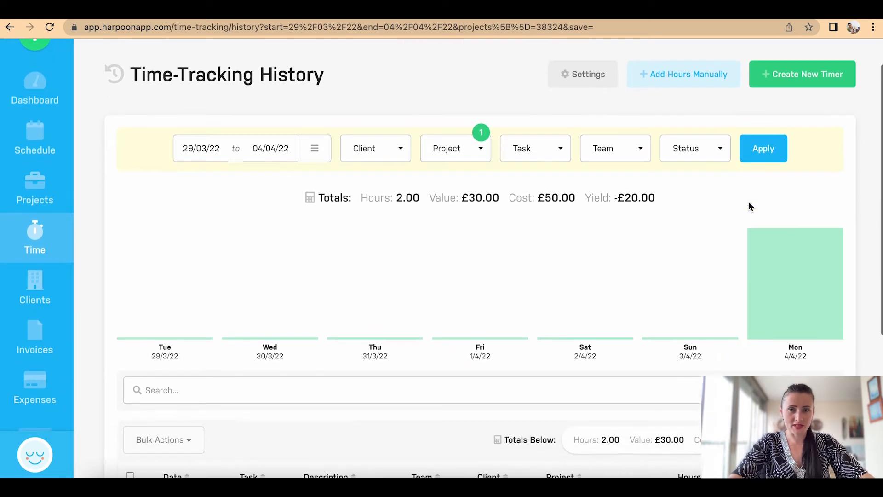
scroll(748, 202, down, 1)
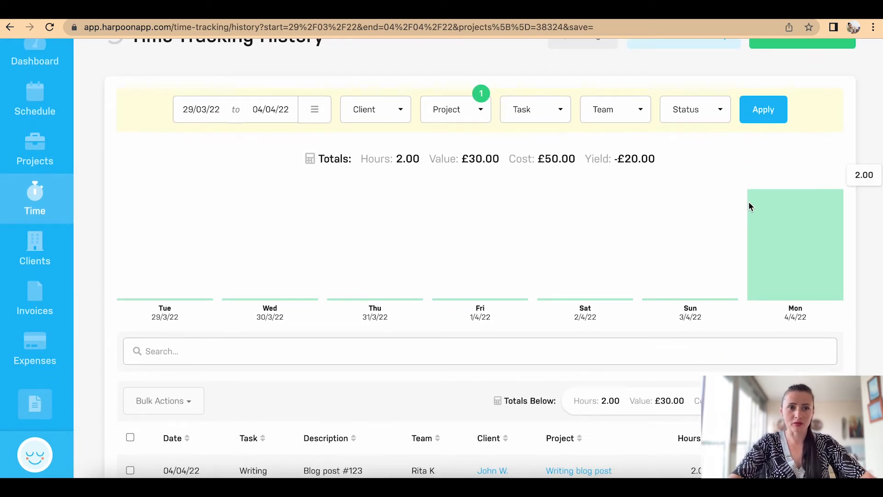
scroll(749, 205, up, 2)
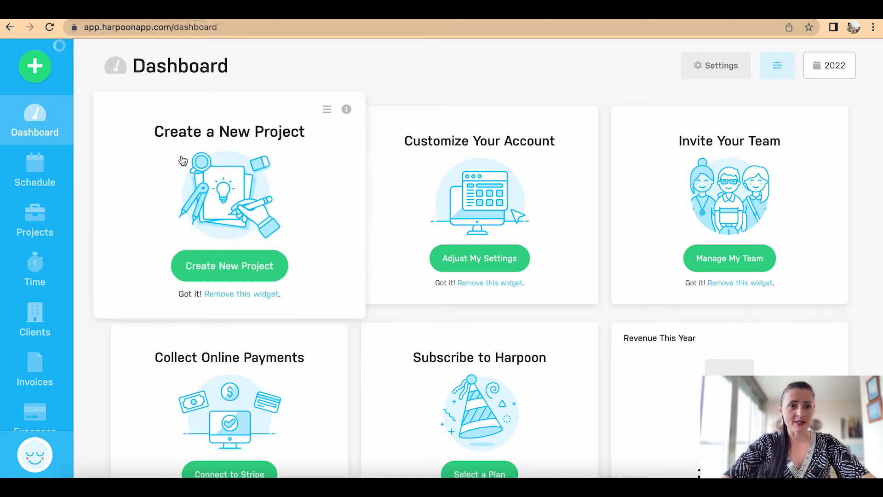
Step: Scroll the dashboard and show the Expenses menu: Expenses, Recurring, Budget and Mileage
scroll(16, 320, down, 1)
scroll(16, 320, down, 3)
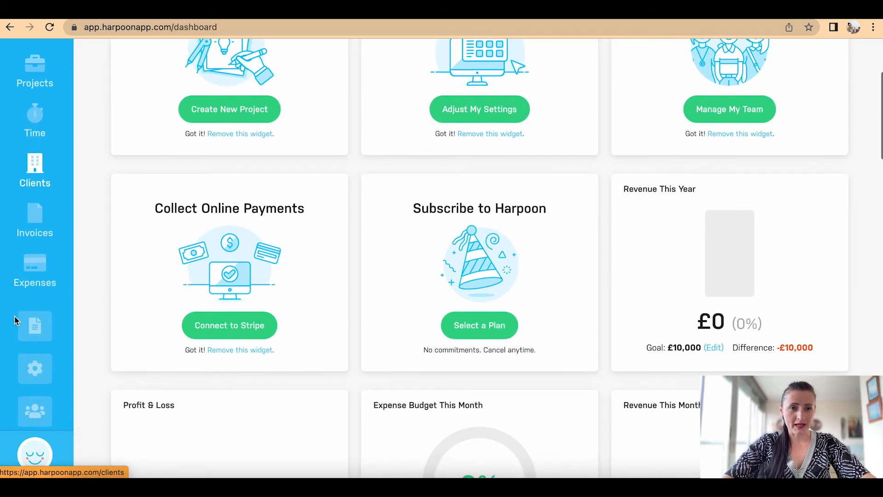
mouse_move(40, 255)
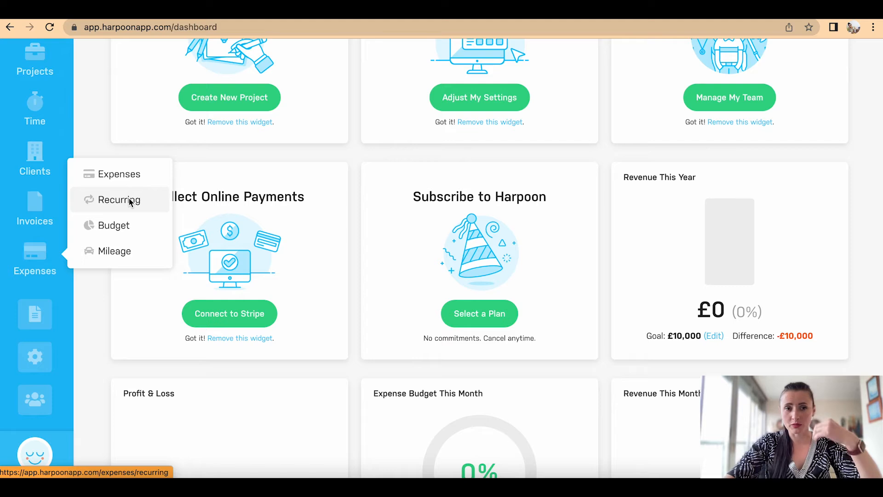
Step: Go to Expenses and start a new expense dated 04/04/22
click(150, 179)
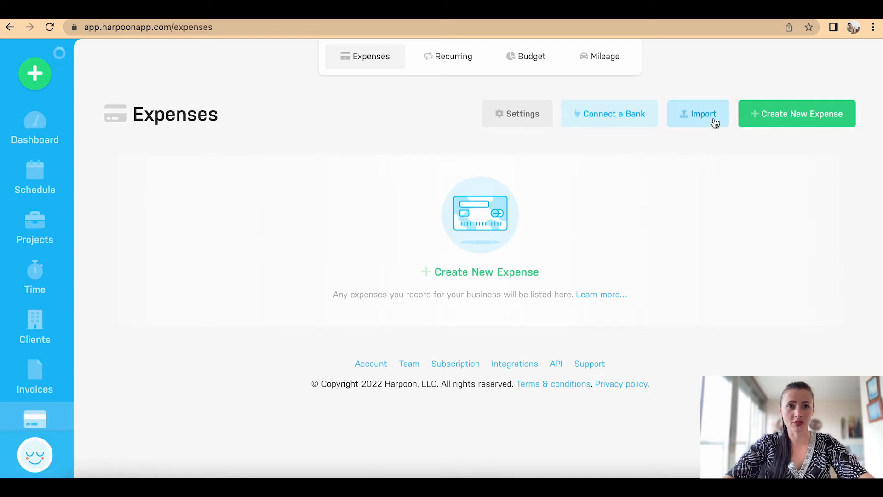
click(782, 117)
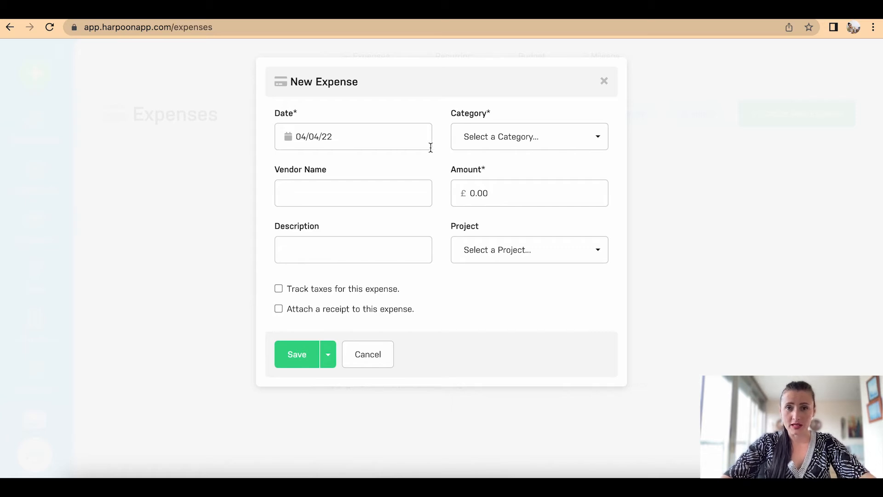
Step: Enter a £5.00 Travel expense from Trainline, 'Train - from...to', on Book translation
click(488, 147)
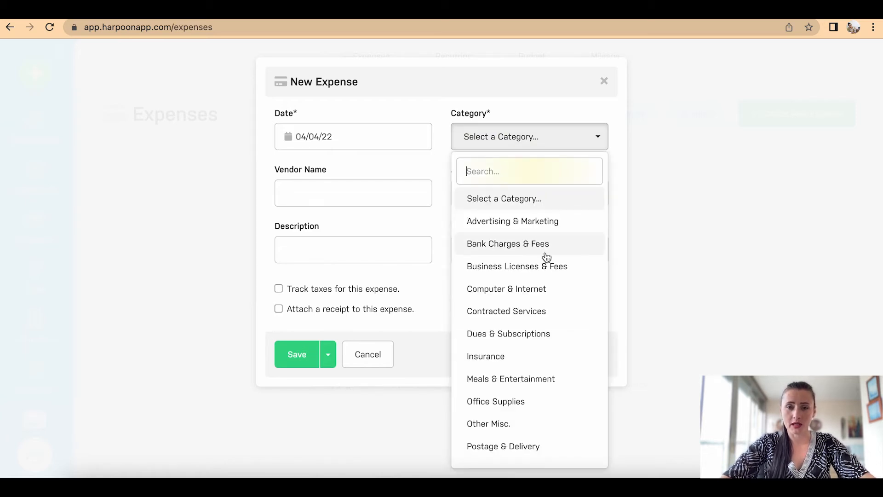
scroll(547, 256, down, 3)
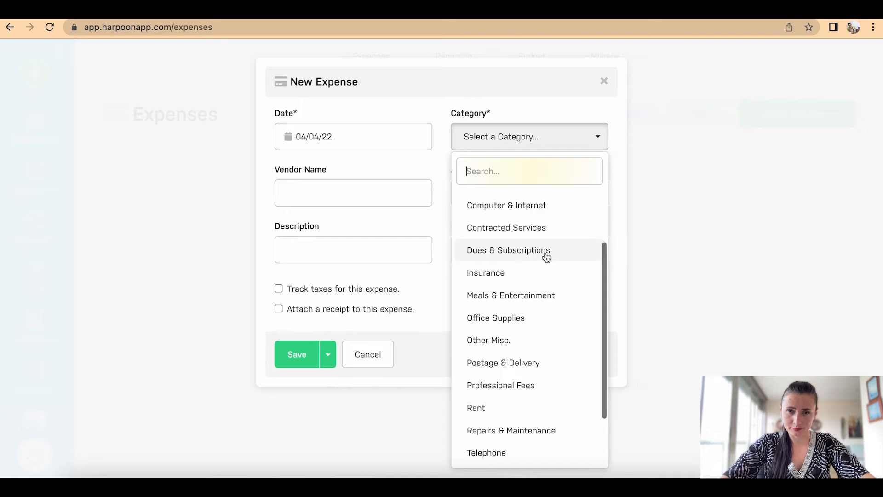
scroll(546, 256, down, 3)
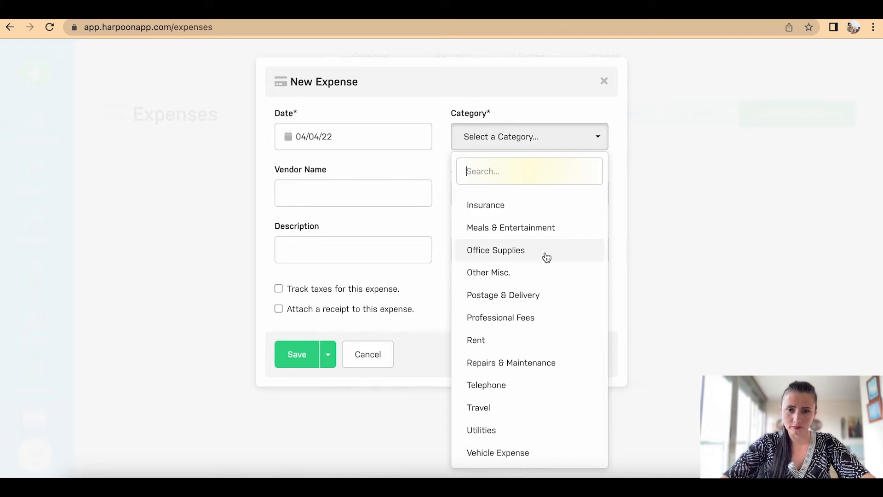
click(518, 408)
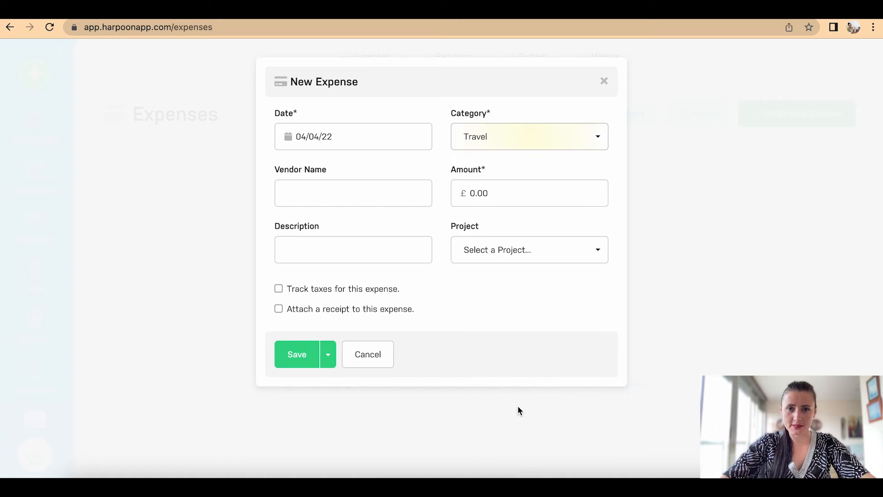
click(343, 188)
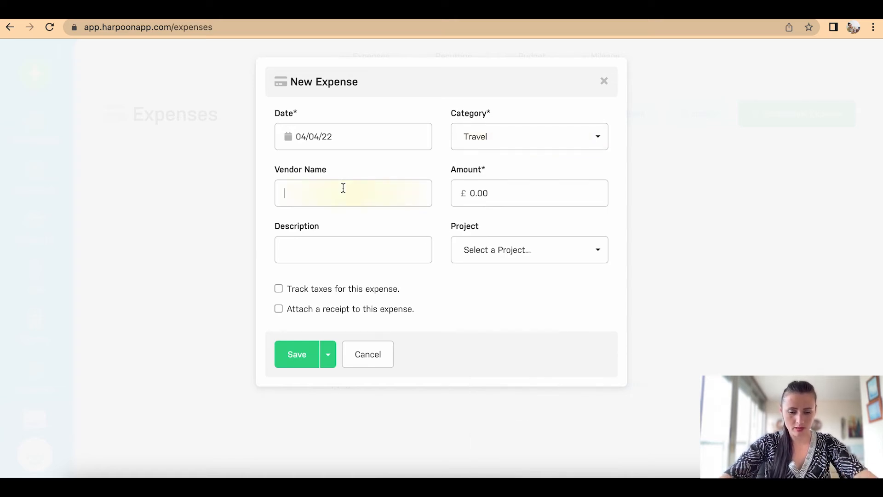
text(T)
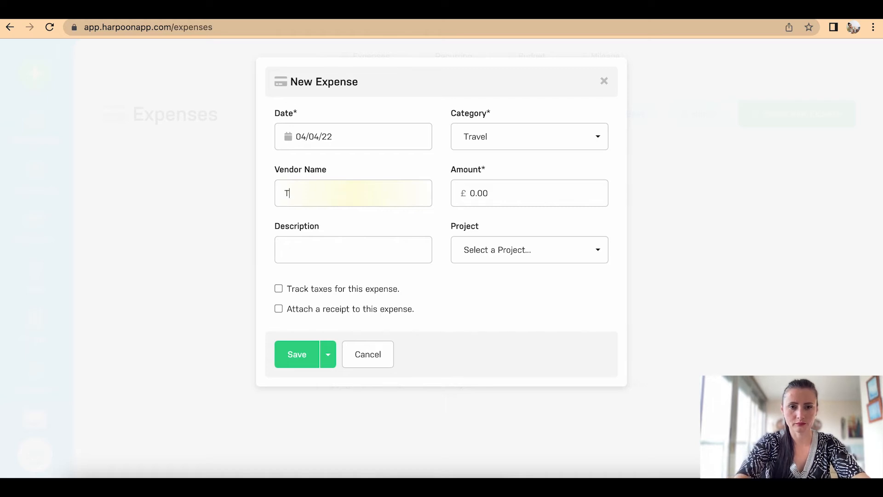
text(rainline)
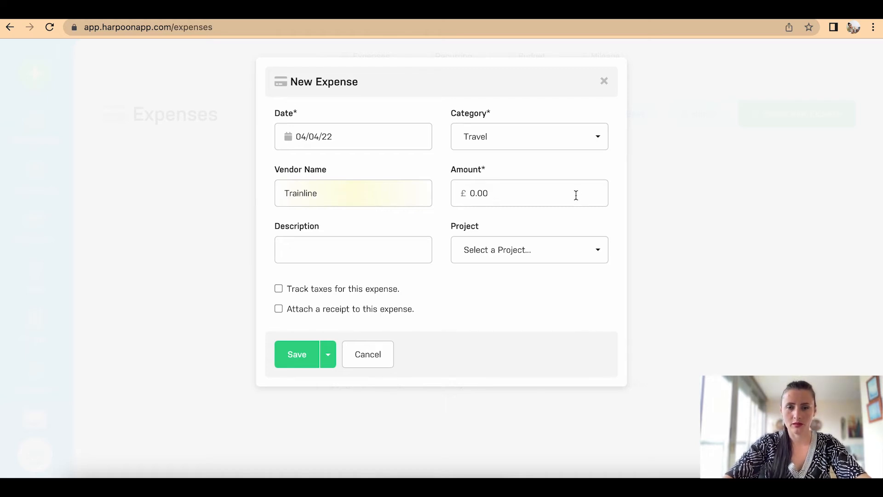
click(549, 194)
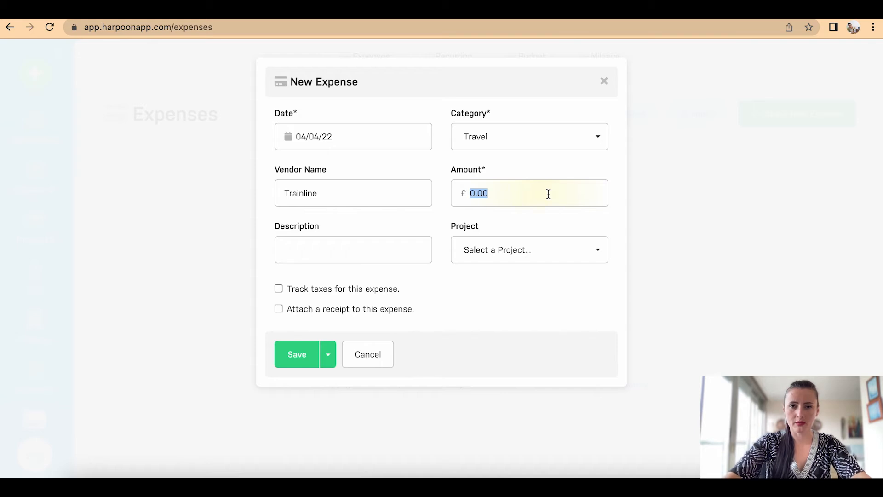
text(5.00)
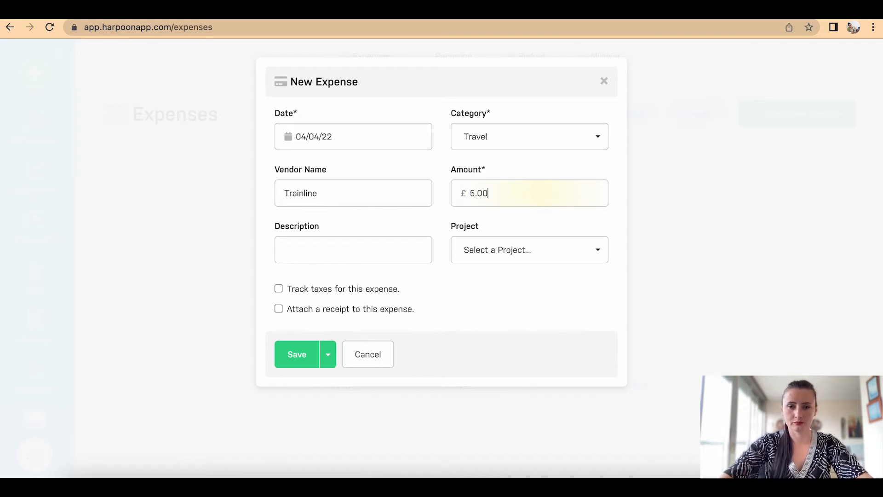
text(Train - f)
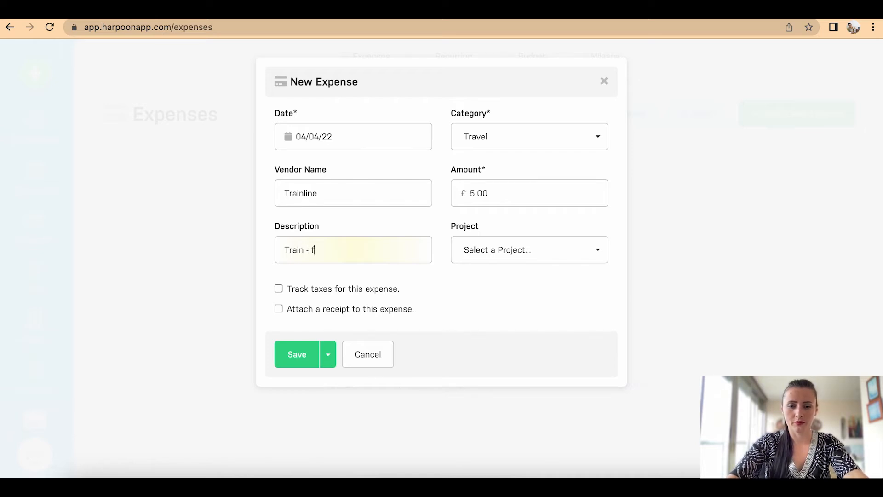
text(rom...to)
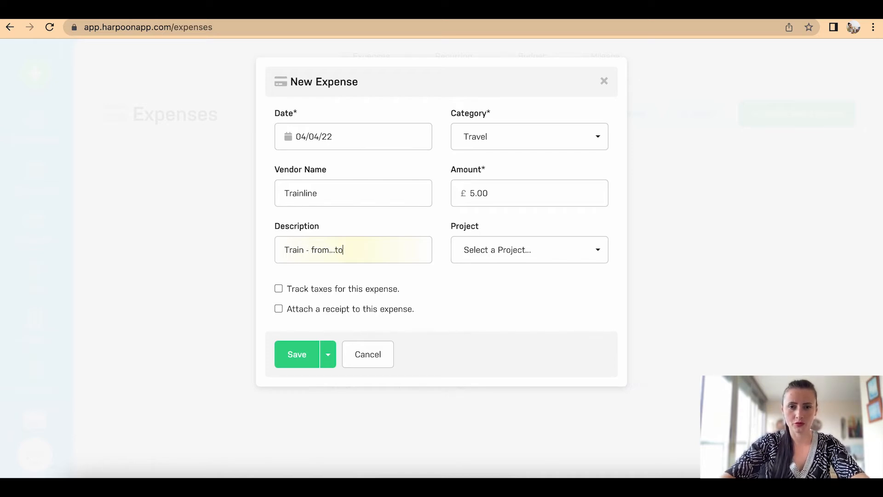
click(482, 252)
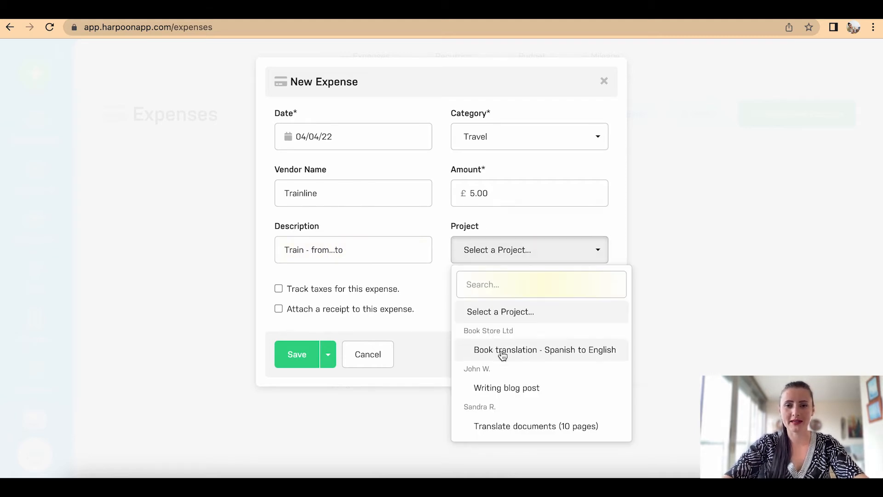
click(523, 353)
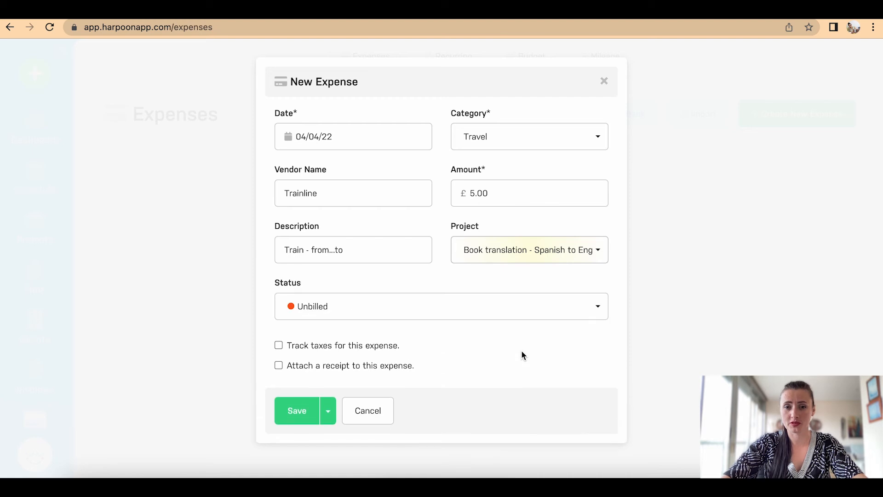
Step: Set the expense status to Billed and enable 'Track taxes for this expense'
click(345, 309)
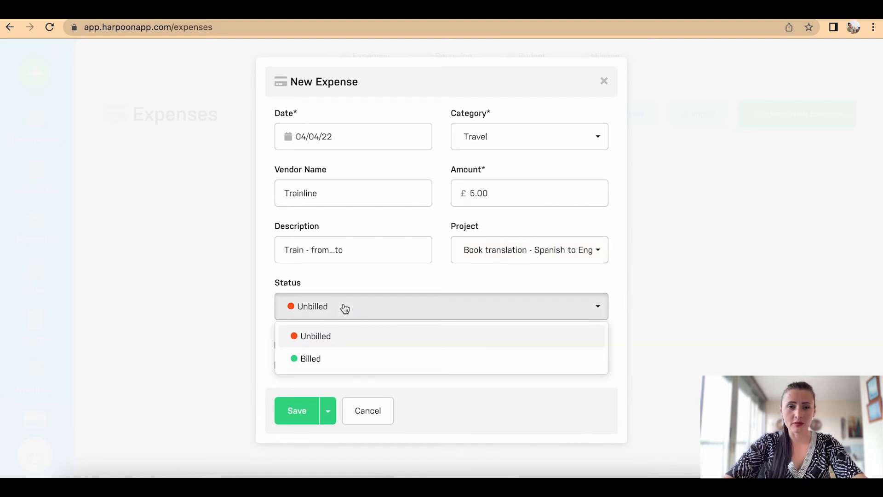
click(335, 363)
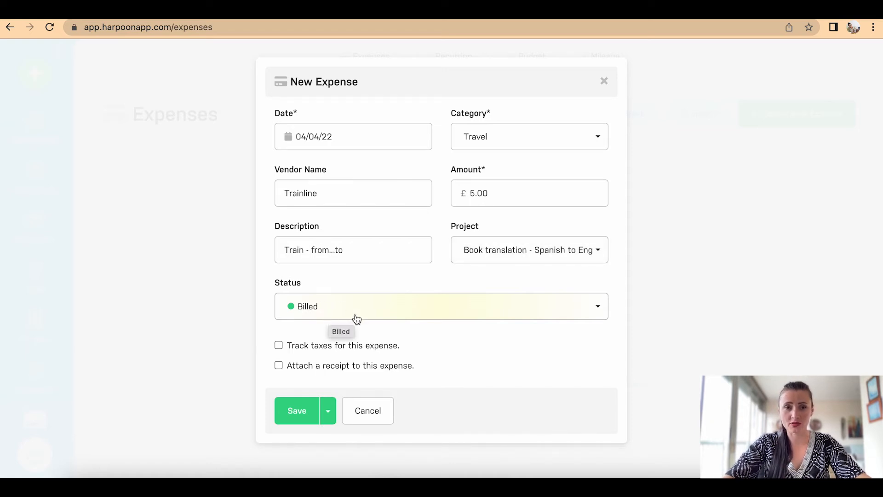
click(385, 314)
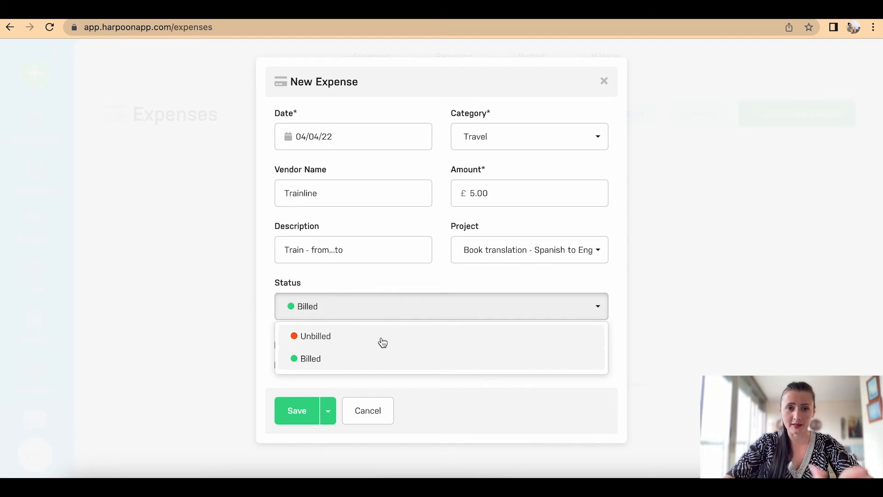
click(345, 360)
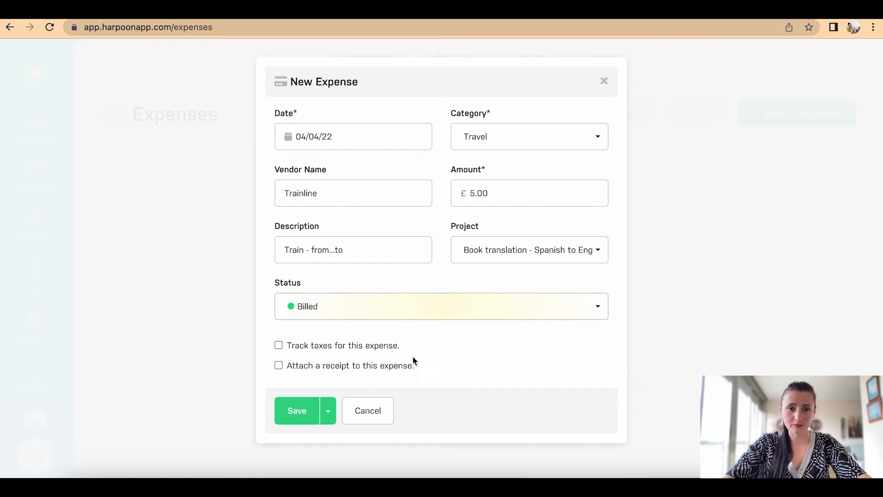
click(288, 346)
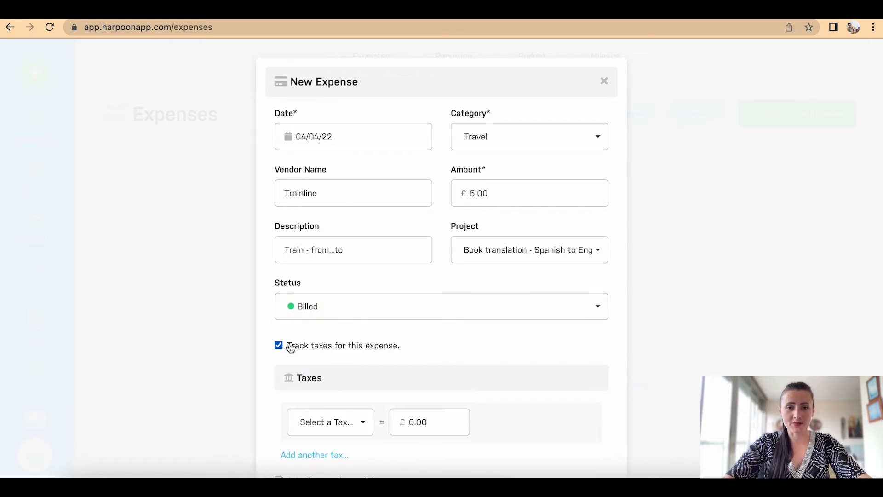
Step: Try VAT20 on the train expense, clear it, disable tax tracking, and enable receipt attachment
scroll(290, 349, down, 3)
click(344, 317)
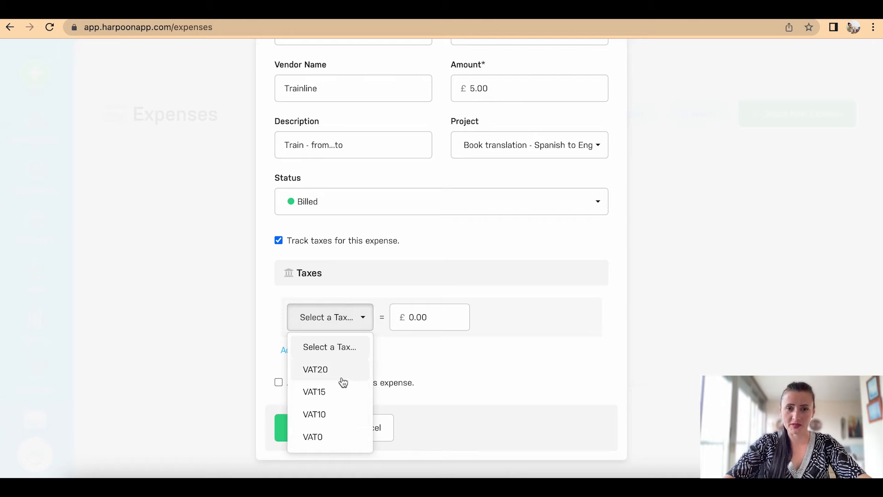
click(328, 377)
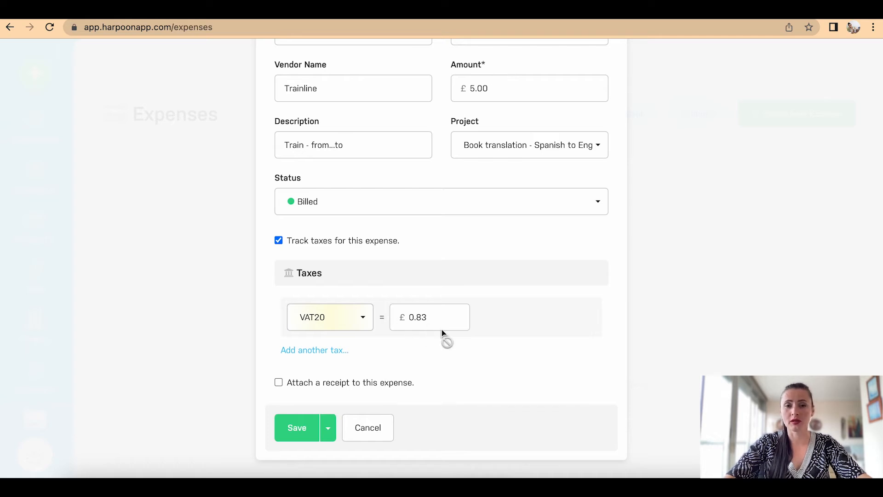
click(357, 321)
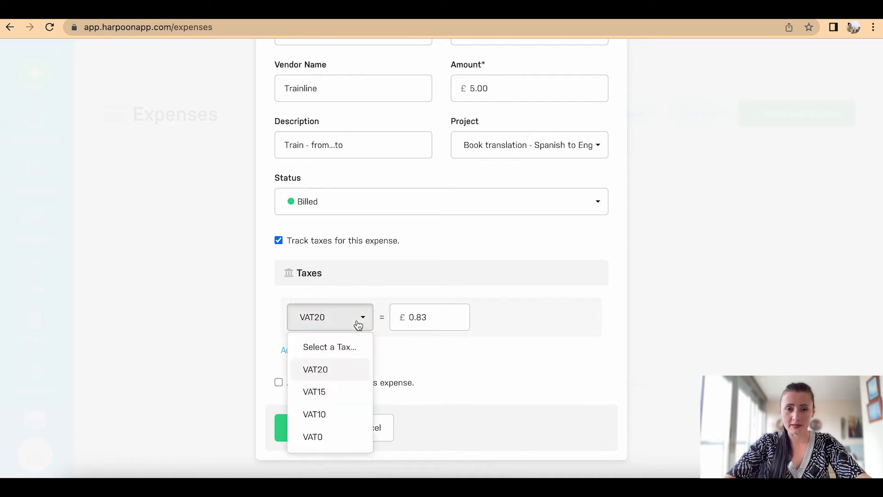
click(347, 349)
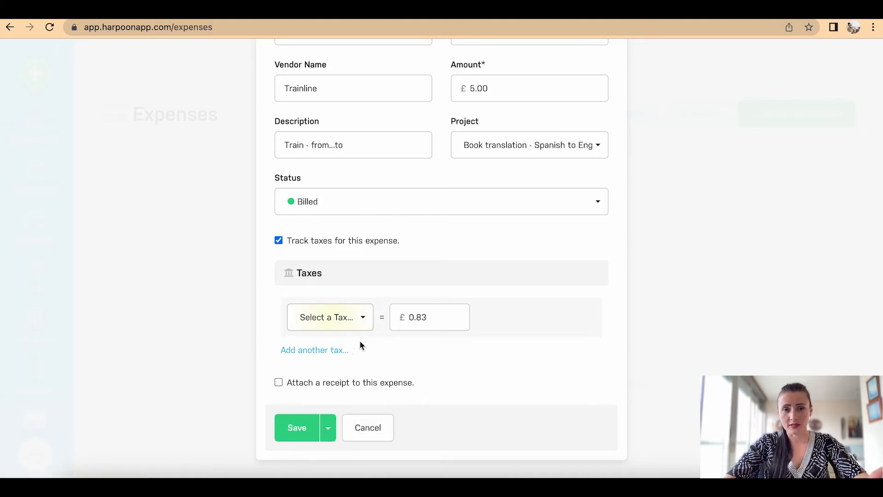
click(279, 240)
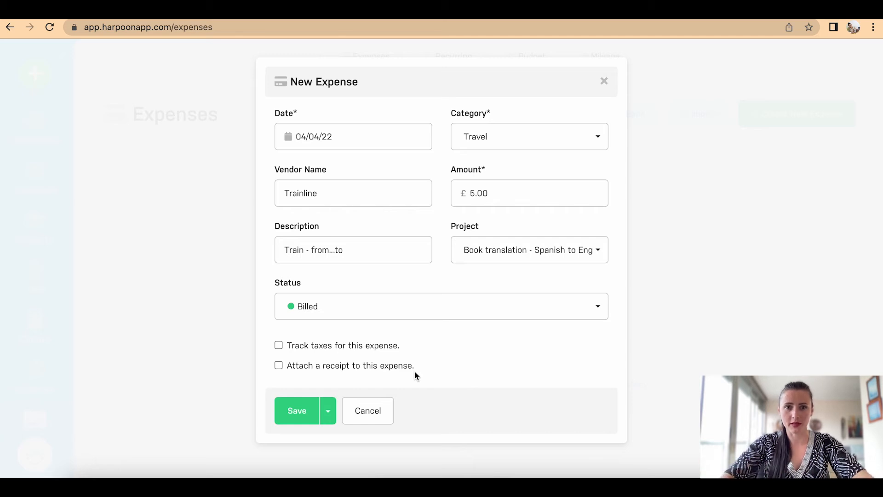
click(279, 366)
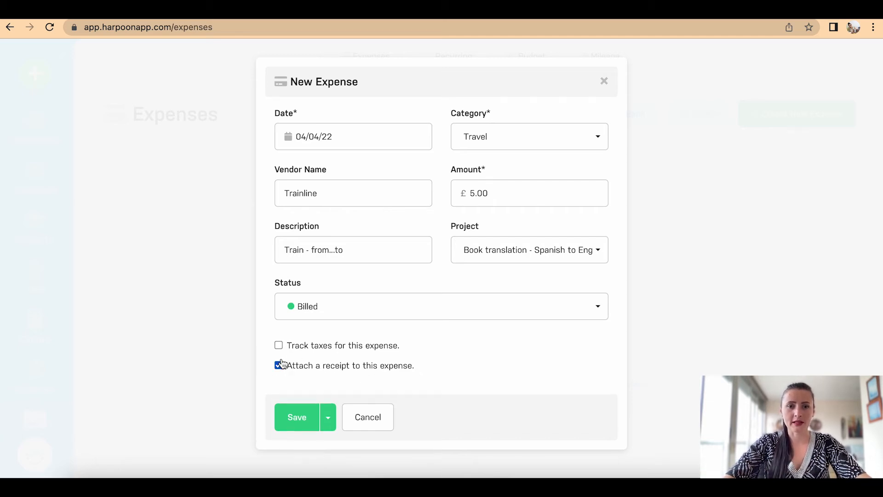
Step: Upload Train Ticket.pdf from Downloads as the train expense's receipt
scroll(283, 364, down, 3)
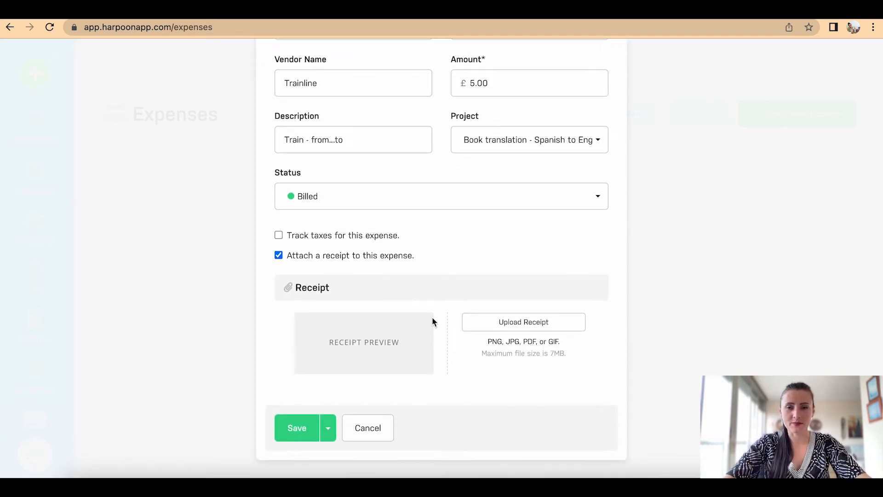
click(508, 323)
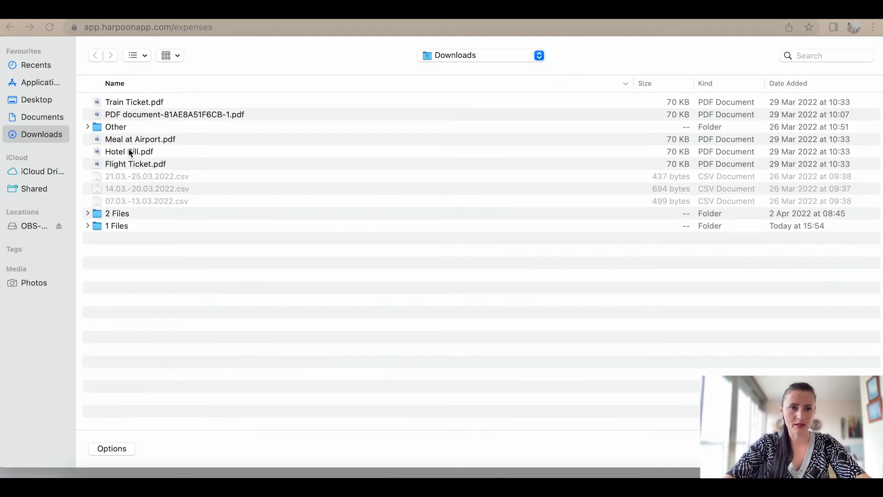
click(125, 102)
key(Return)
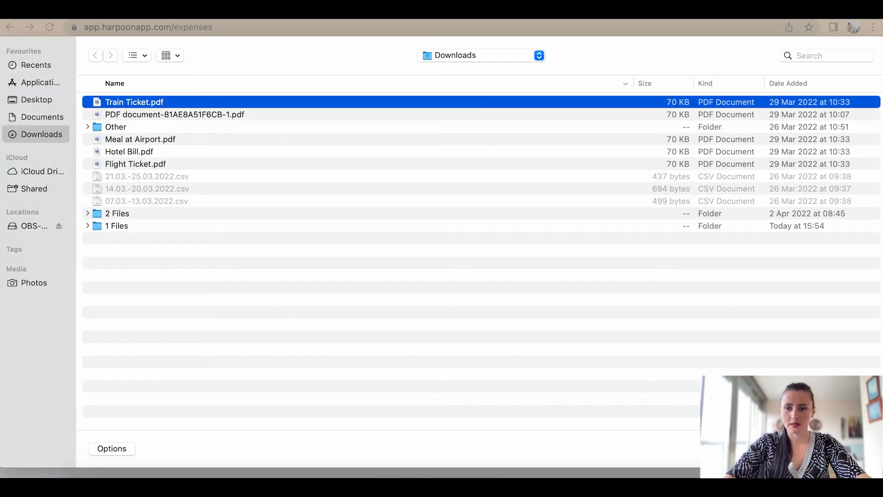
Step: Save the £5.00 Trainline expense, check the Expenses list, and begin another expense
click(297, 428)
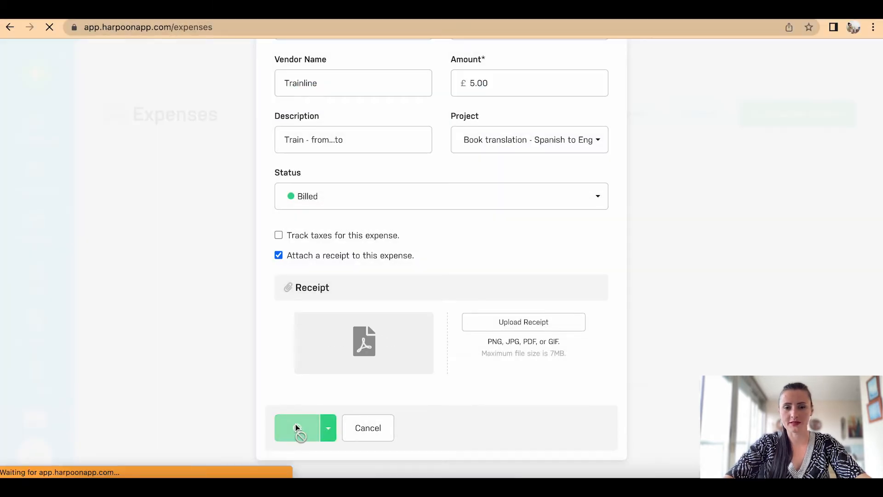
scroll(295, 428, down, 4)
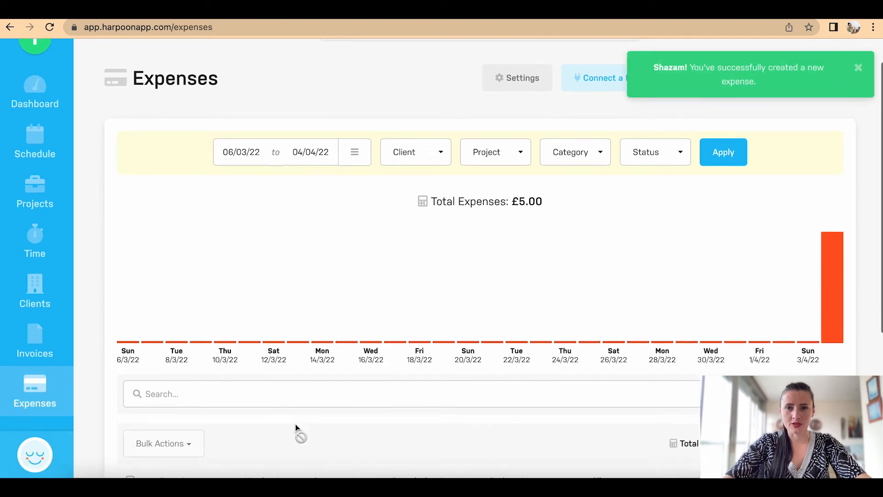
scroll(296, 428, down, 2)
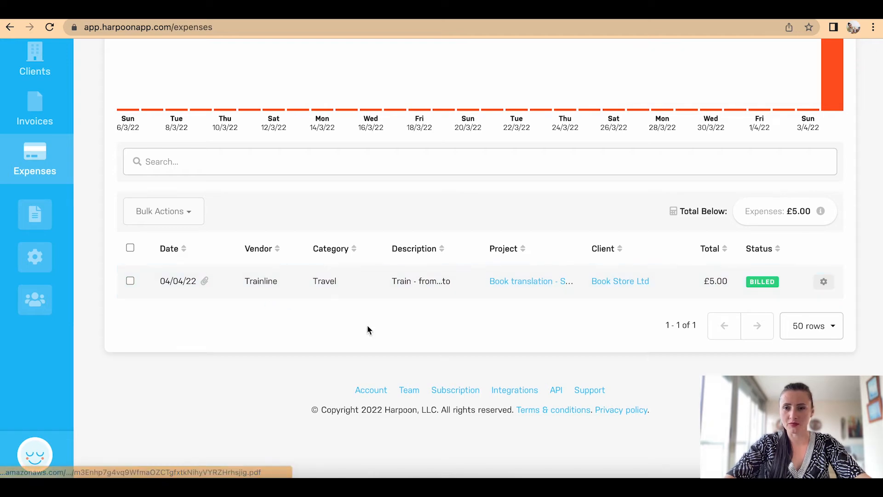
scroll(435, 327, up, 5)
click(818, 66)
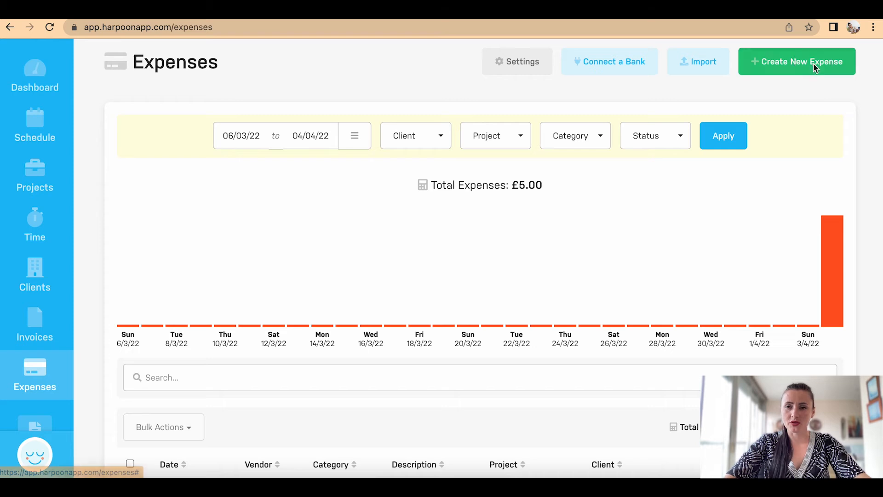
Step: Set the new expense to Meals & Entertainment, vendor Happy Hour Ltd, amount 16.35
click(504, 146)
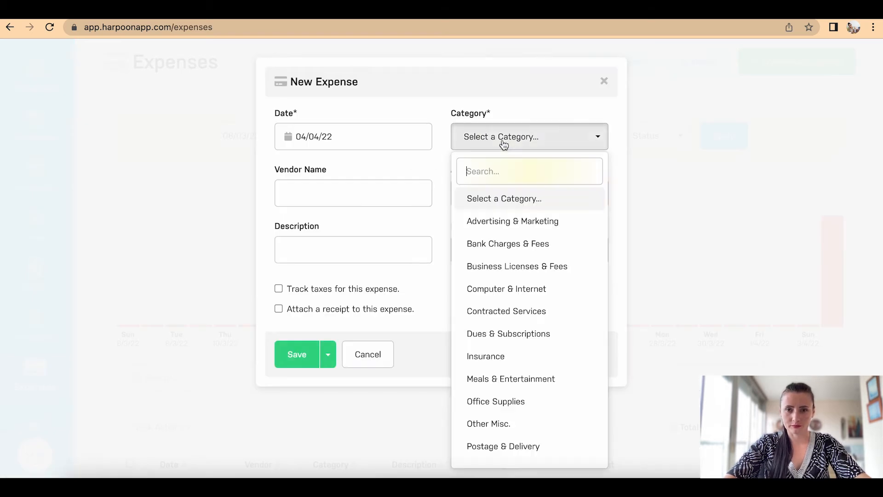
scroll(523, 322, down, 3)
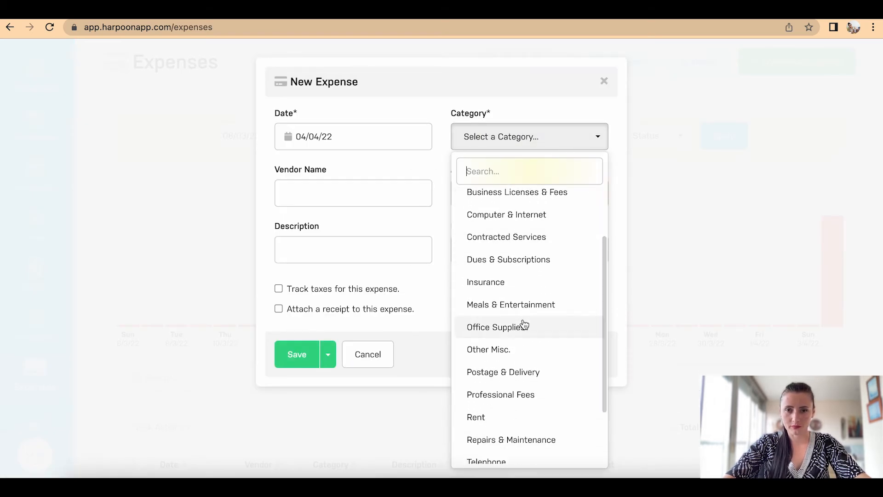
scroll(524, 324, down, 3)
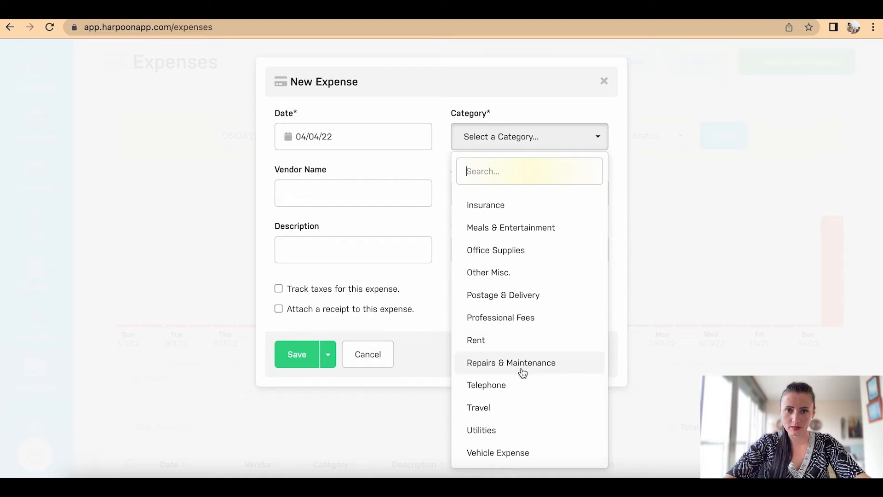
click(506, 228)
click(366, 197)
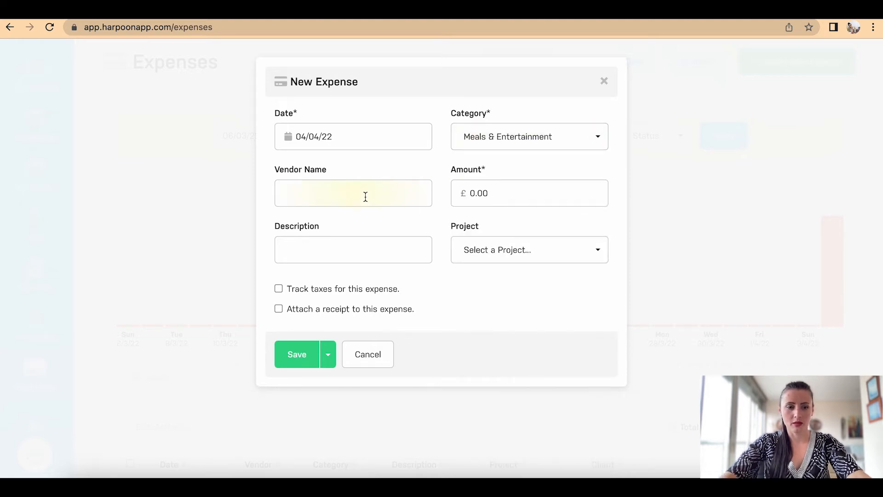
text(Happy Hour Ltd)
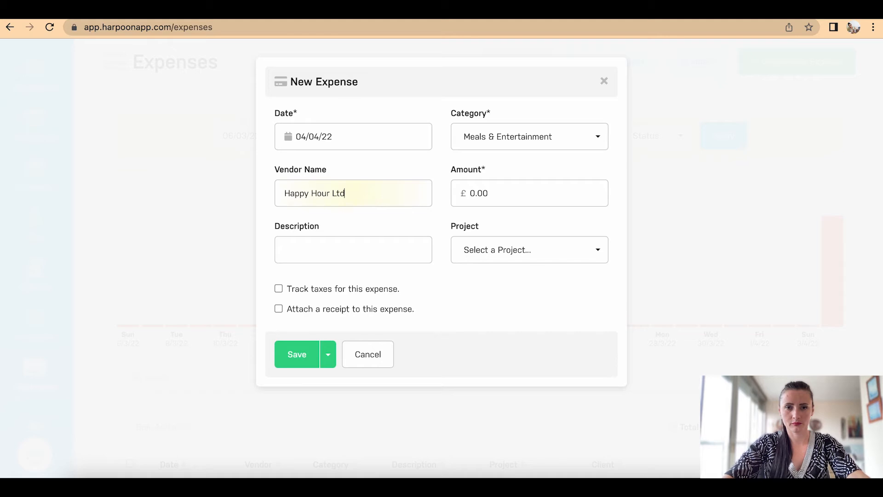
click(536, 193)
text(16.35)
Step: Describe it as 'Meal with customer', assign the Book translation project, and mark it Billed
click(375, 249)
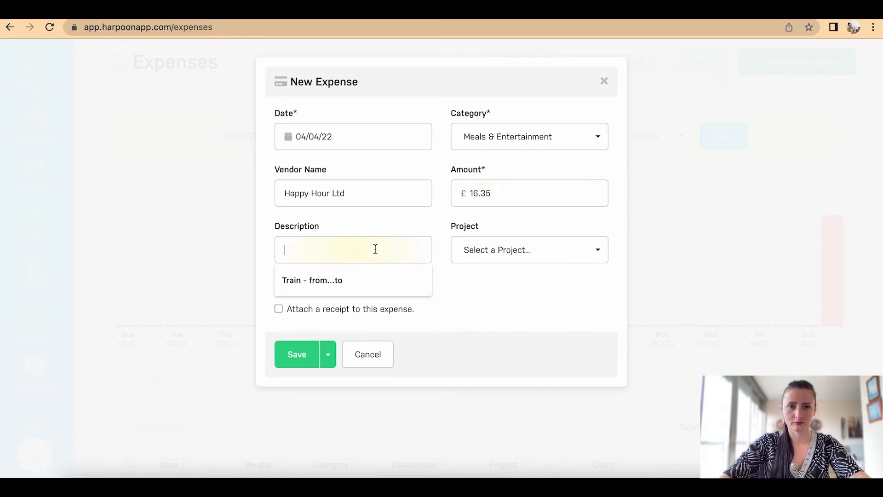
text(Meal with customer)
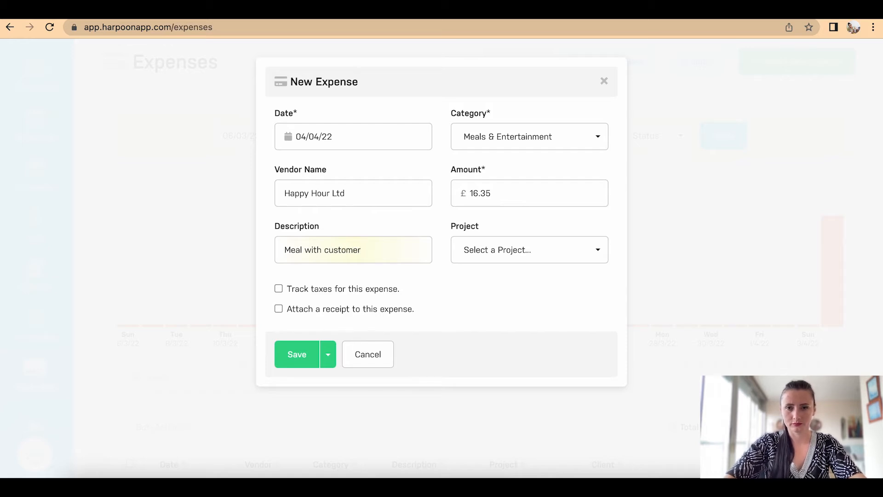
click(499, 253)
click(506, 351)
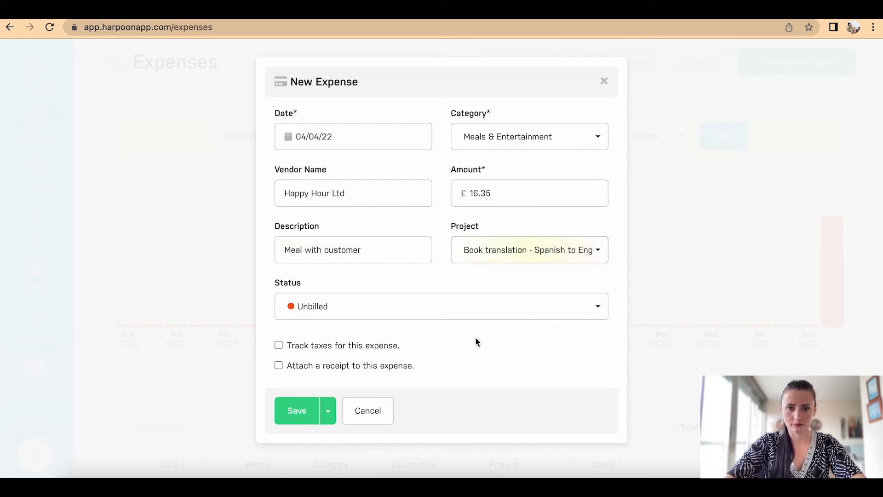
click(381, 313)
click(363, 360)
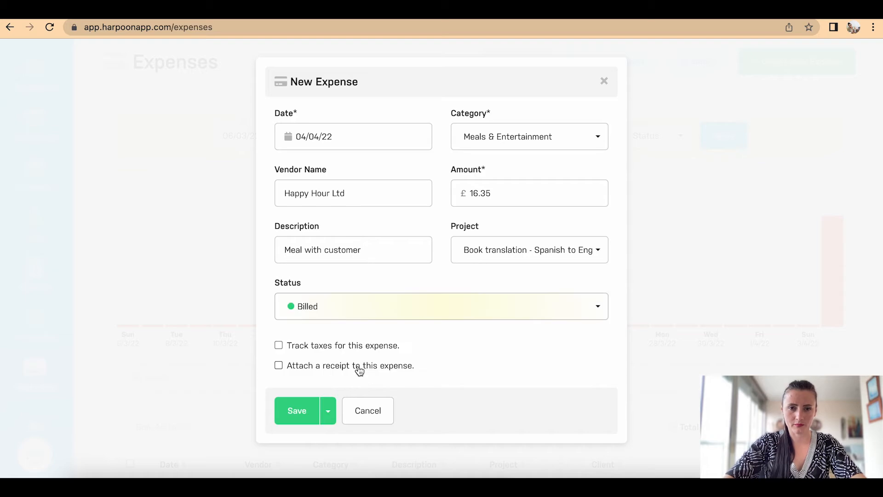
Step: Attach the Meal at Airport.pdf receipt and save the meal expense
click(307, 368)
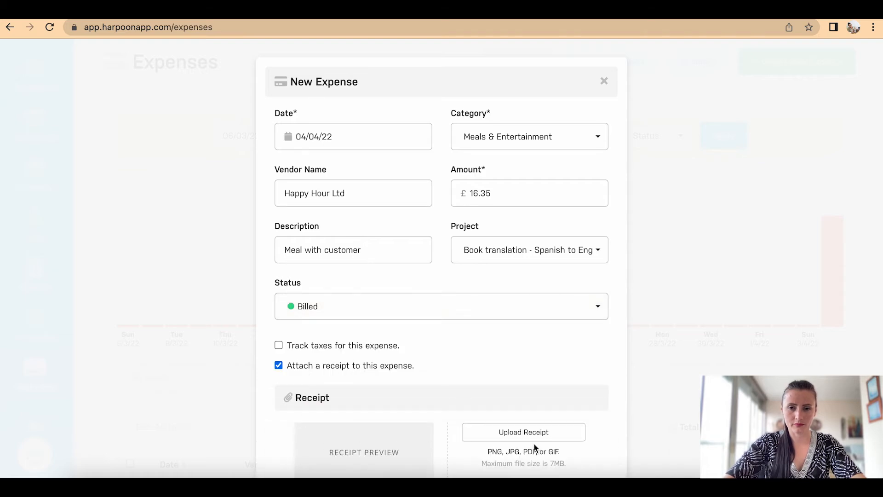
scroll(535, 447, down, 3)
click(525, 324)
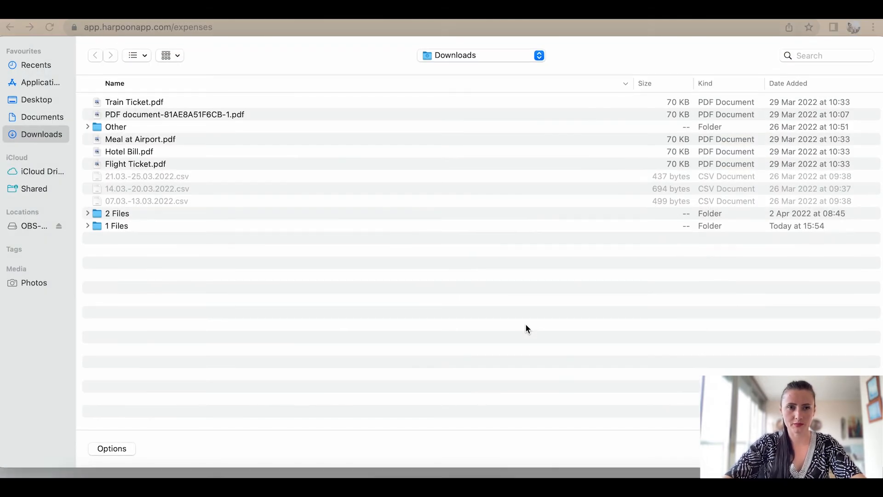
click(186, 141)
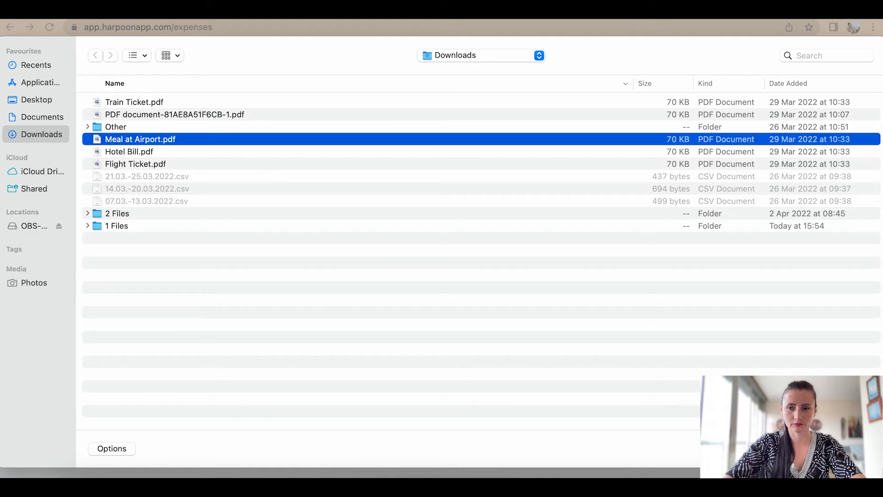
click(855, 448)
click(300, 425)
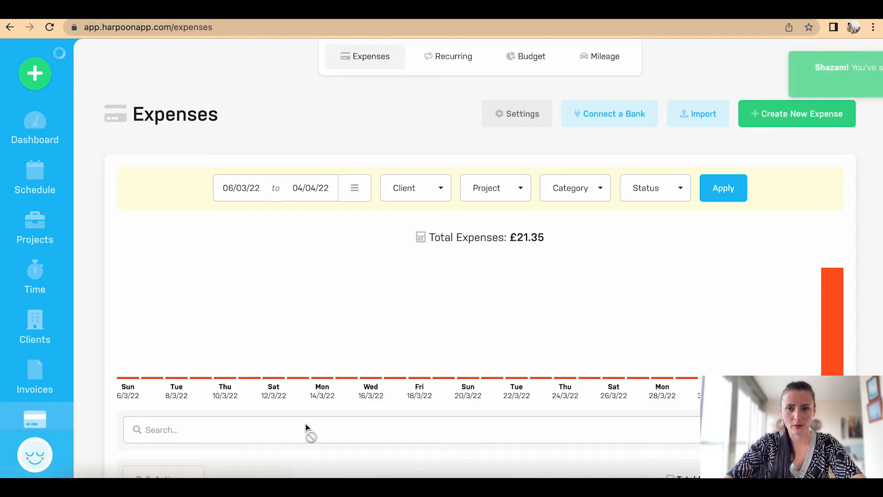
scroll(306, 424, down, 7)
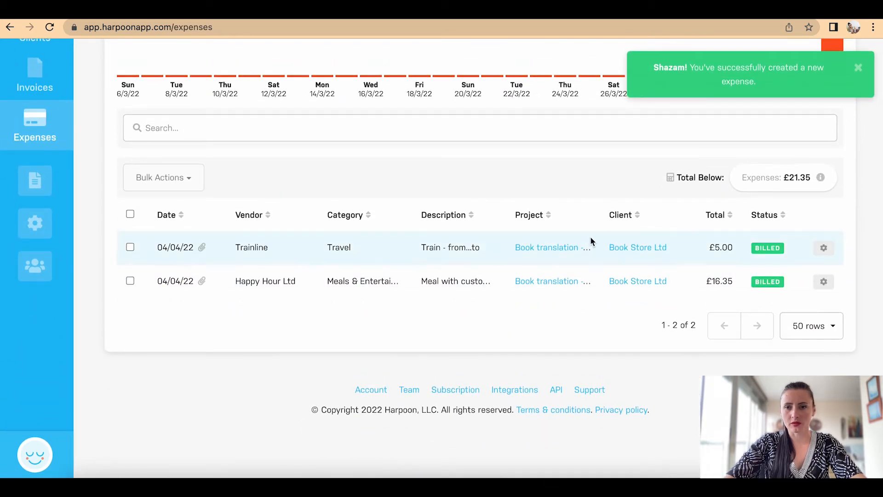
scroll(657, 268, up, 7)
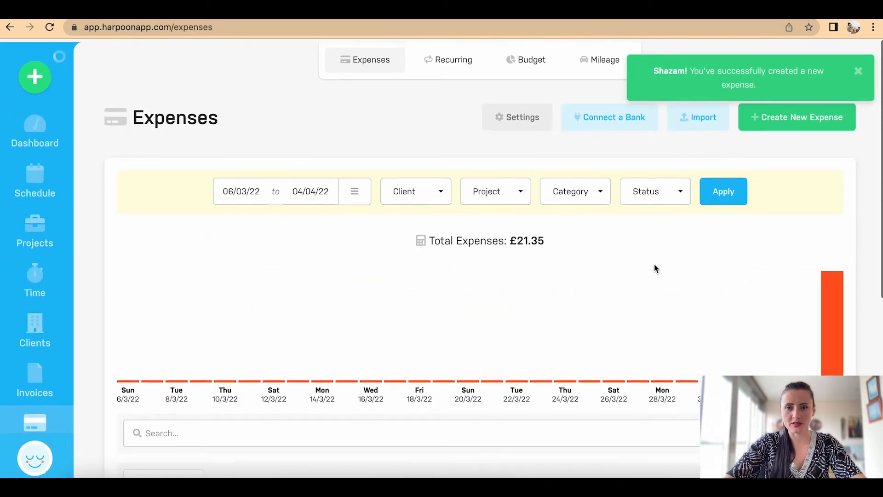
click(503, 189)
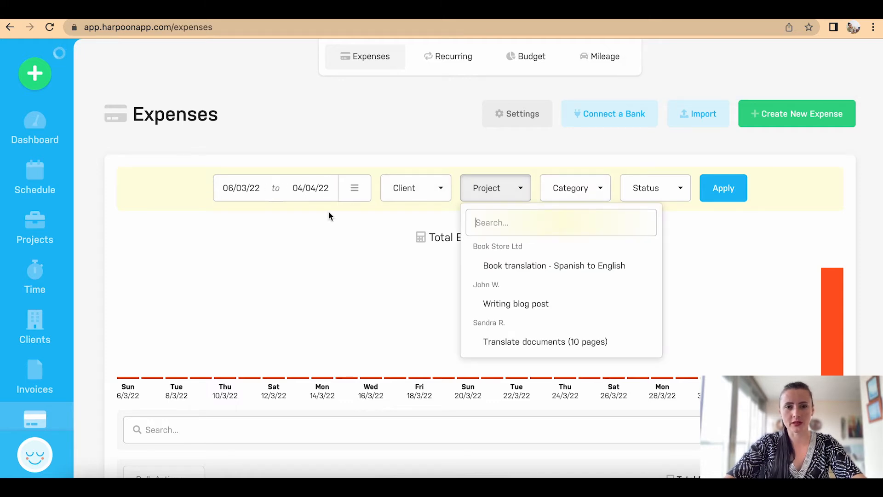
click(345, 193)
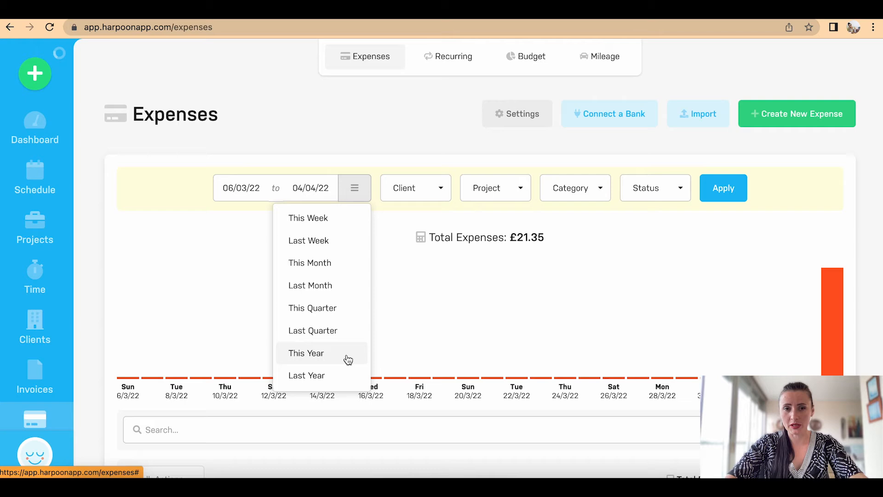
click(431, 195)
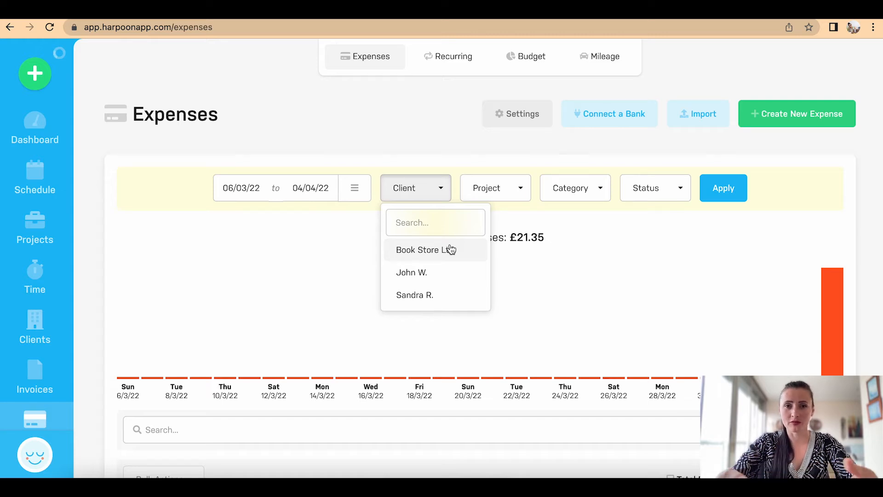
click(521, 194)
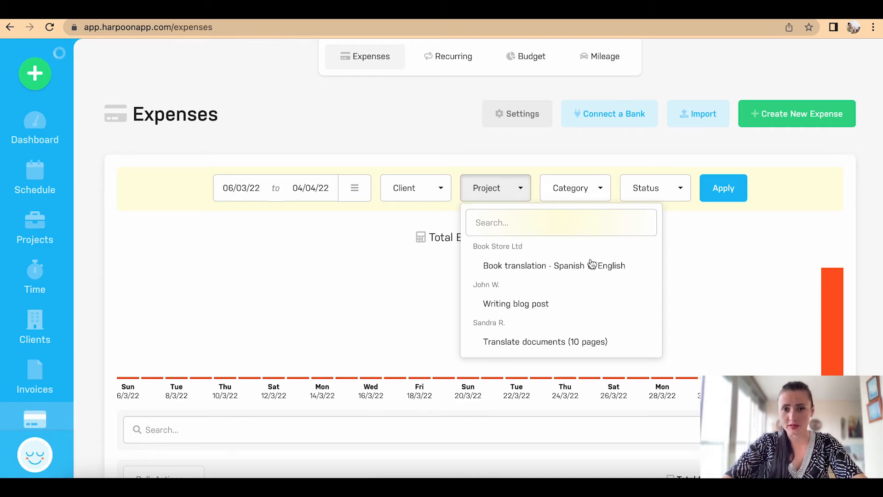
click(589, 192)
click(673, 192)
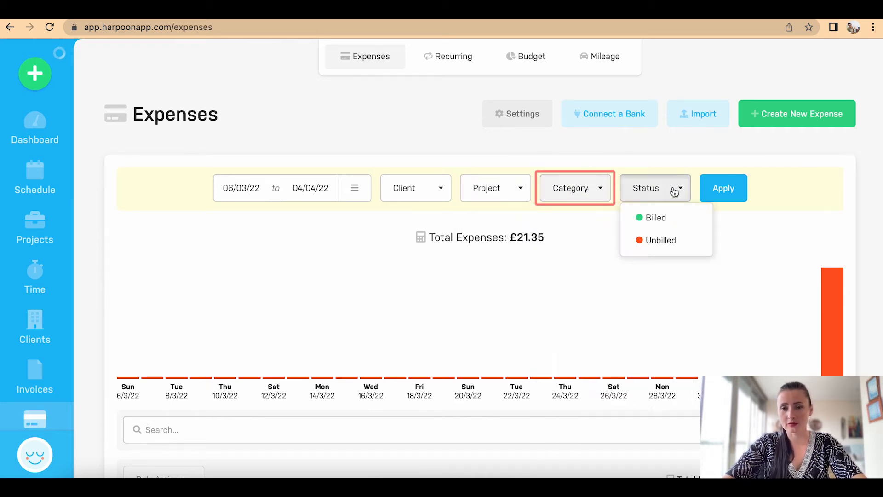
click(781, 187)
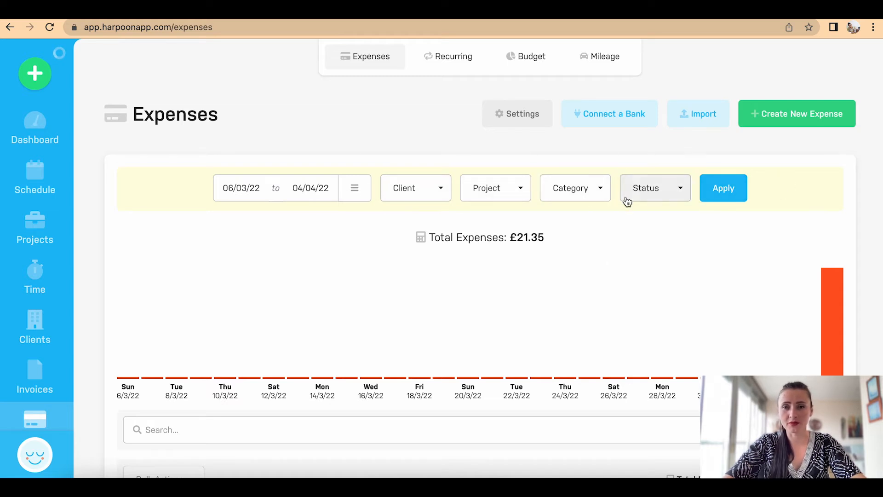
click(726, 202)
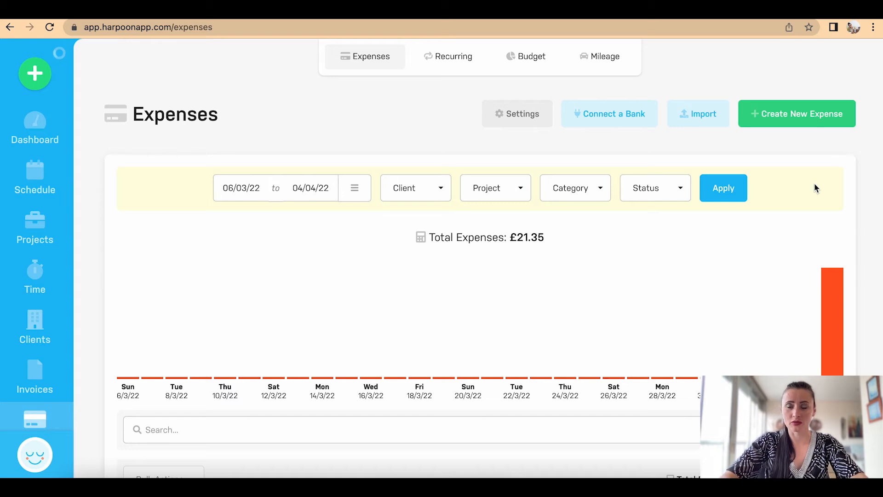
Step: Enter a Market Ltd Advertising & Marketing expense: £10, 'Pictures for article', Writing blog post project
click(797, 122)
click(575, 136)
click(511, 221)
click(374, 201)
text(Market Ltd)
click(502, 194)
text(10)
click(354, 247)
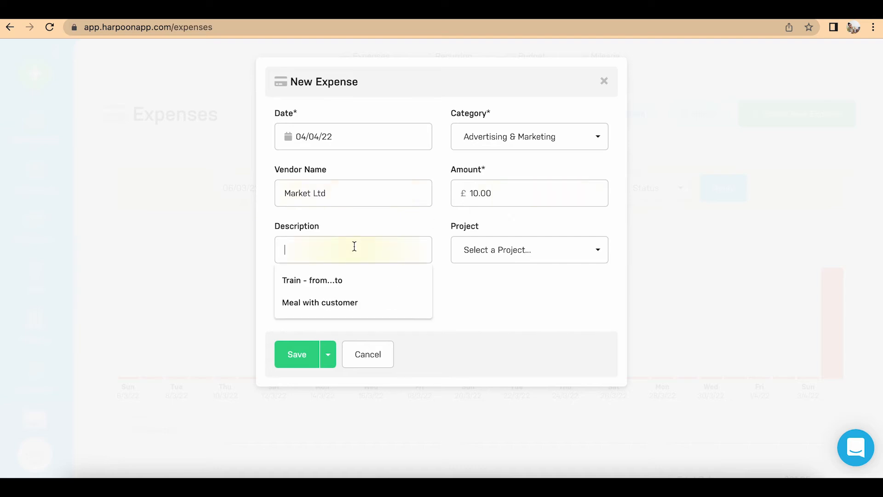
text(Pictures for article)
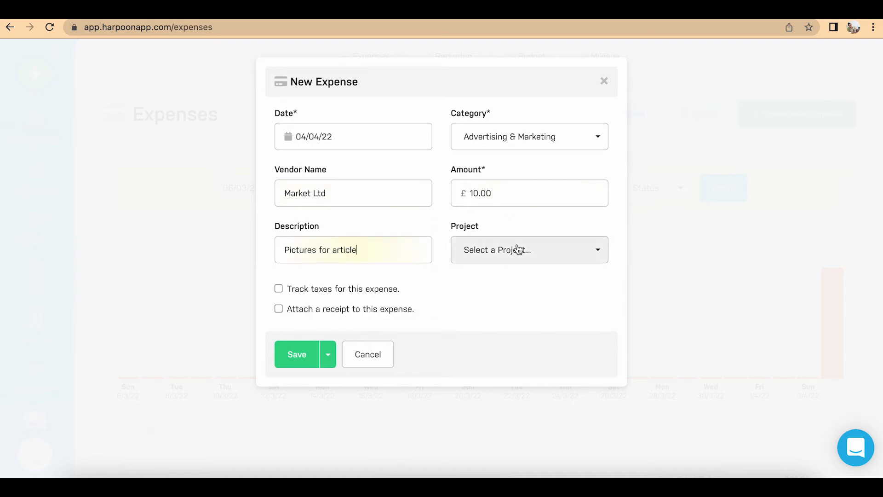
click(517, 249)
click(533, 397)
click(278, 365)
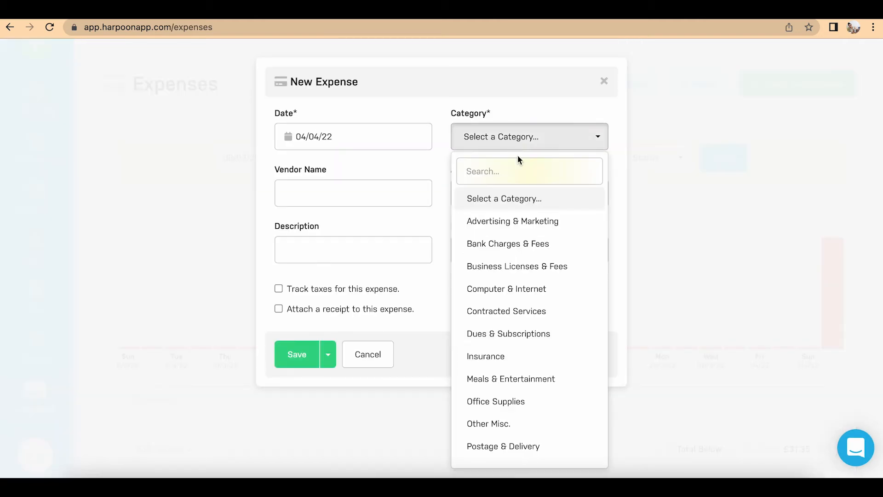
Step: Save a Time Limit Ltd Professional Fees expense of 5.50, 'Checking signatures & confirming', on Translate documents
scroll(541, 332, down, 3)
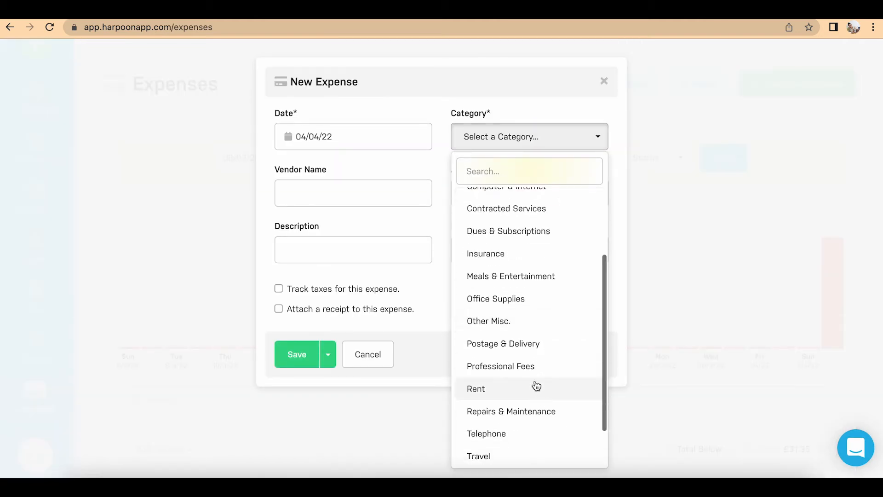
click(506, 364)
click(345, 193)
text(Time Limit Ltd)
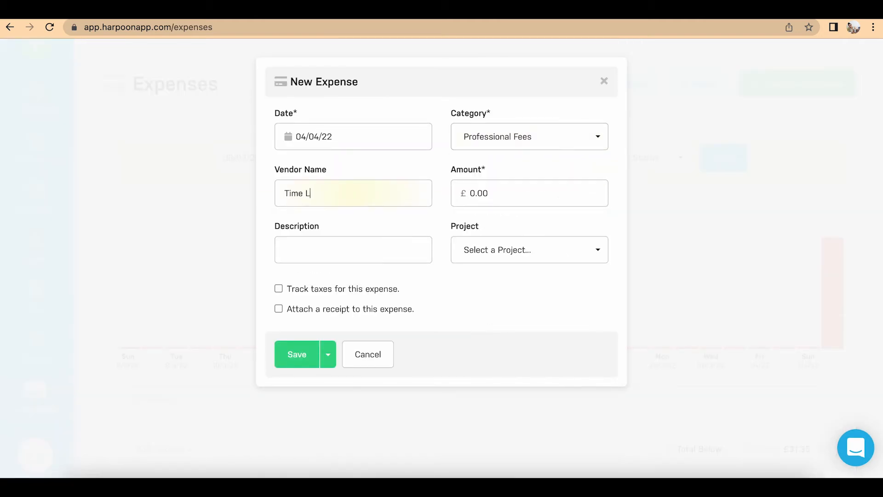
key(Tab)
text(5.50)
click(377, 251)
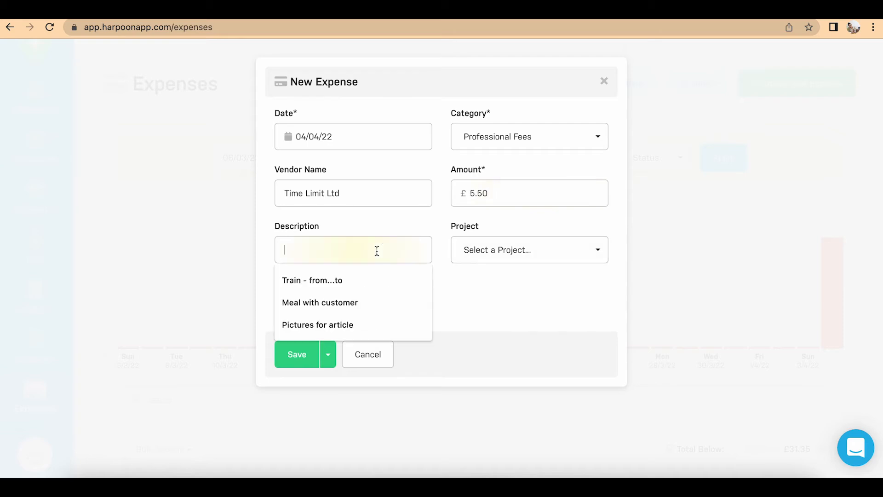
text(Checking )
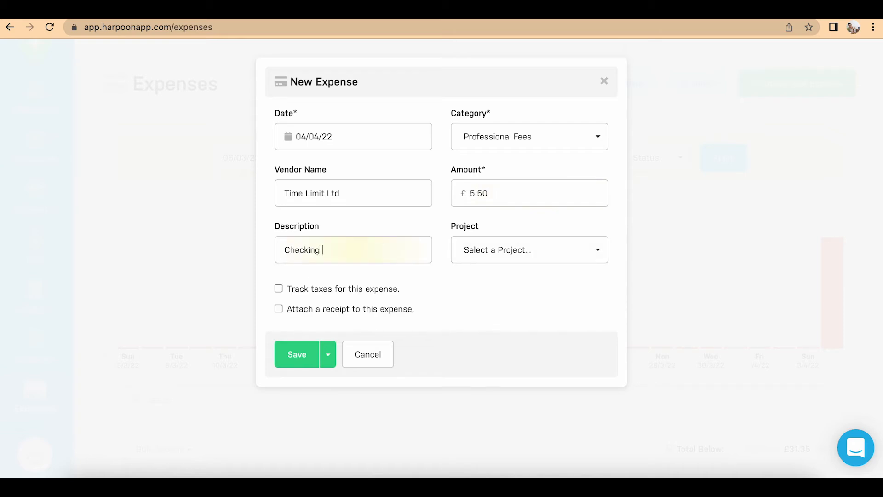
text(signatures & confirming)
click(529, 250)
click(474, 404)
click(299, 408)
Step: Save a Post Ltd Postage & Delivery expense of 7.84, 'Postage (sign for)', on Translate documents
click(518, 137)
click(502, 384)
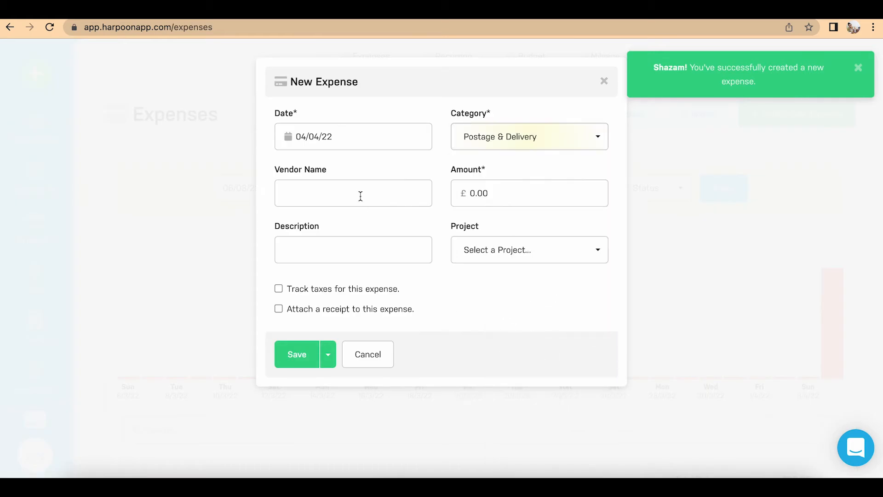
click(359, 194)
text(Post Ltd)
click(461, 195)
text(7.84)
click(351, 243)
text(Postage (sign for))
click(528, 253)
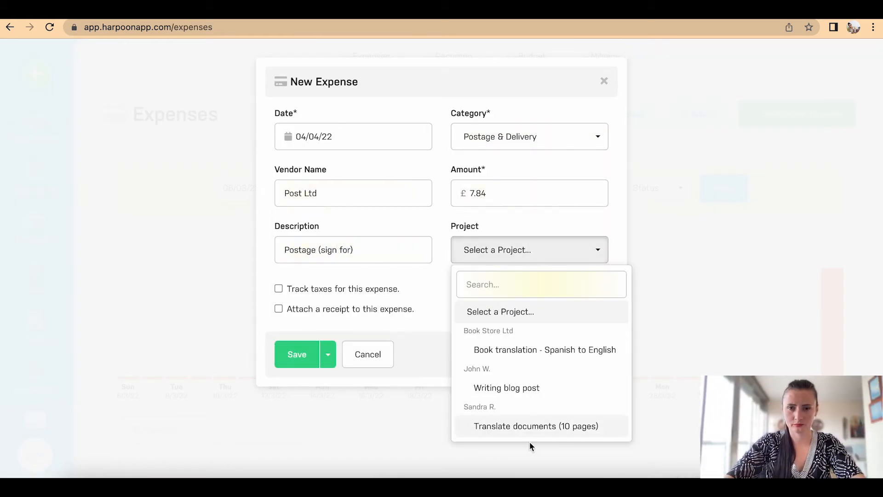
click(522, 428)
click(297, 409)
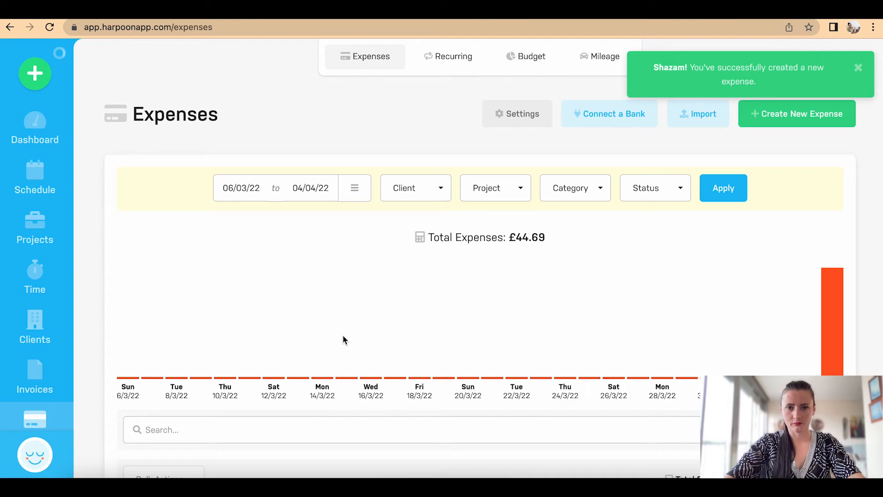
Step: Dismiss the success message and scroll through the five-entry expense table
scroll(343, 335, down, 7)
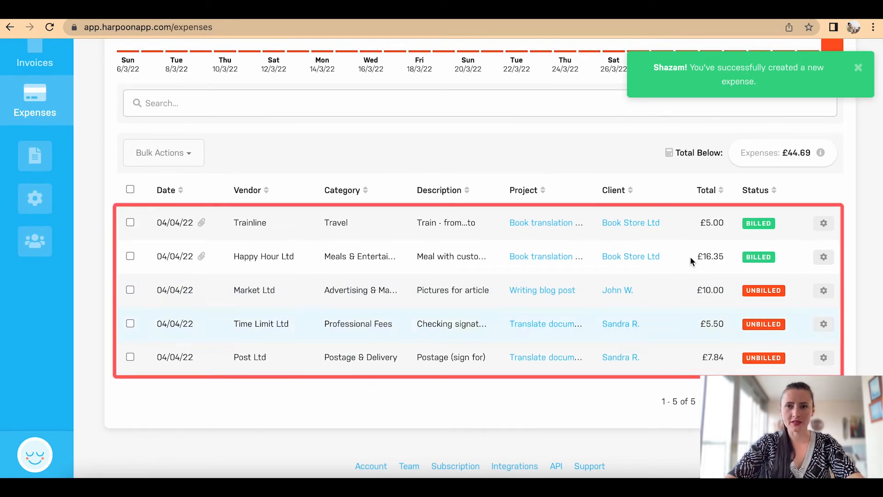
click(858, 67)
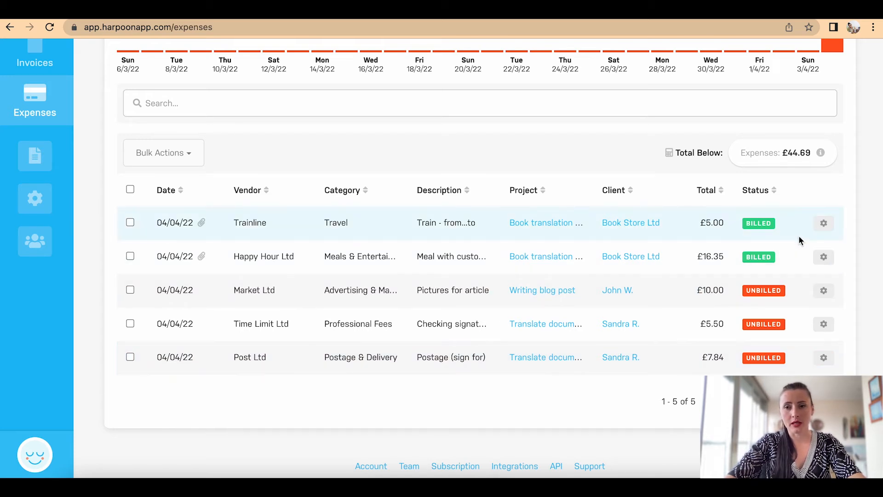
scroll(799, 236, up, 1)
scroll(798, 235, up, 3)
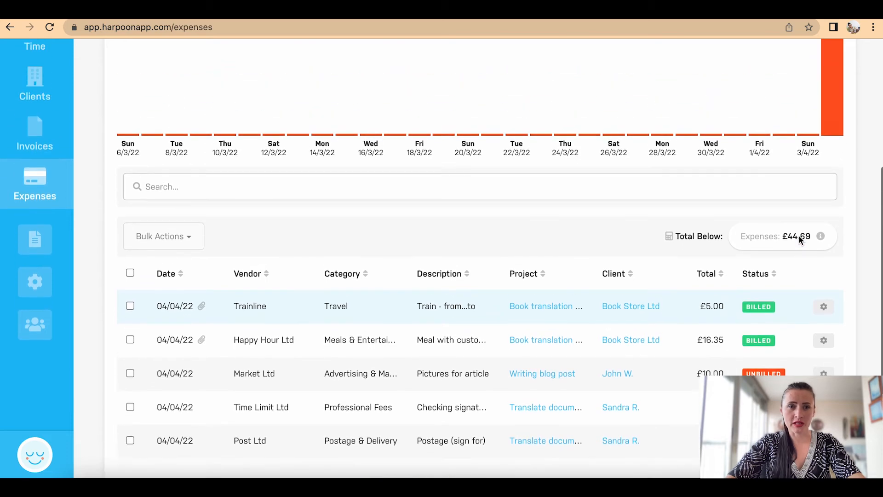
scroll(799, 236, up, 3)
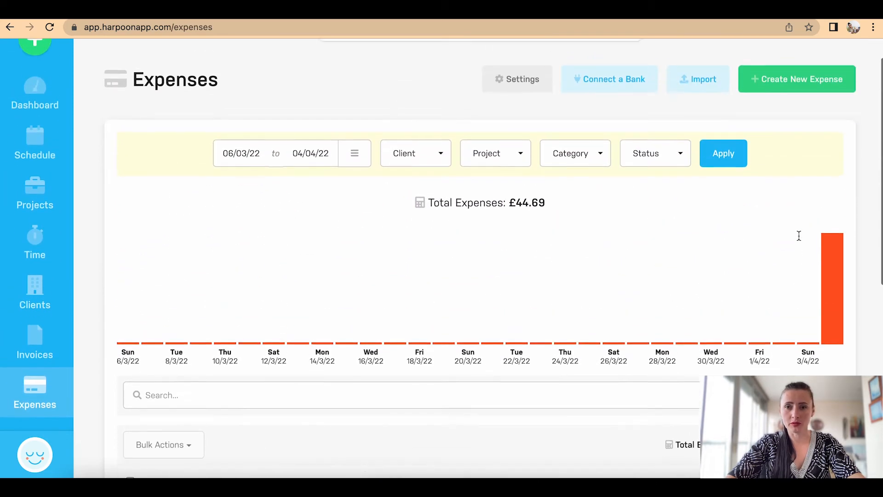
scroll(799, 236, down, 2)
scroll(798, 235, down, 6)
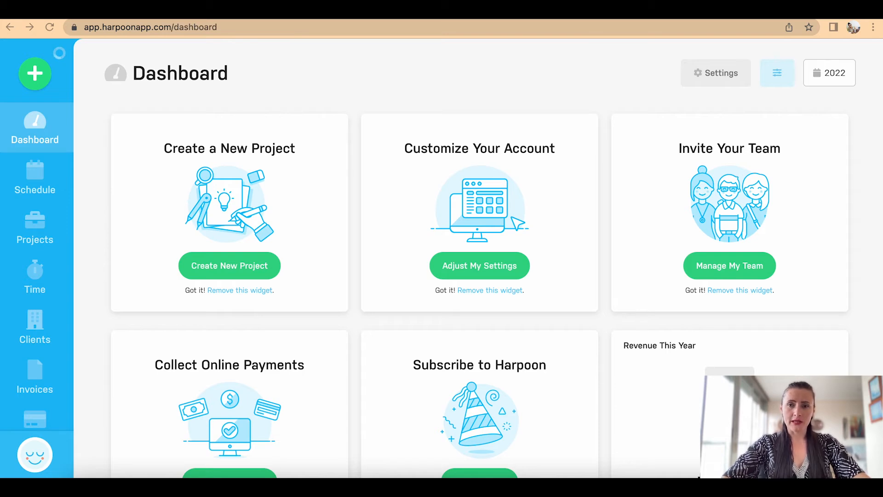
click(41, 84)
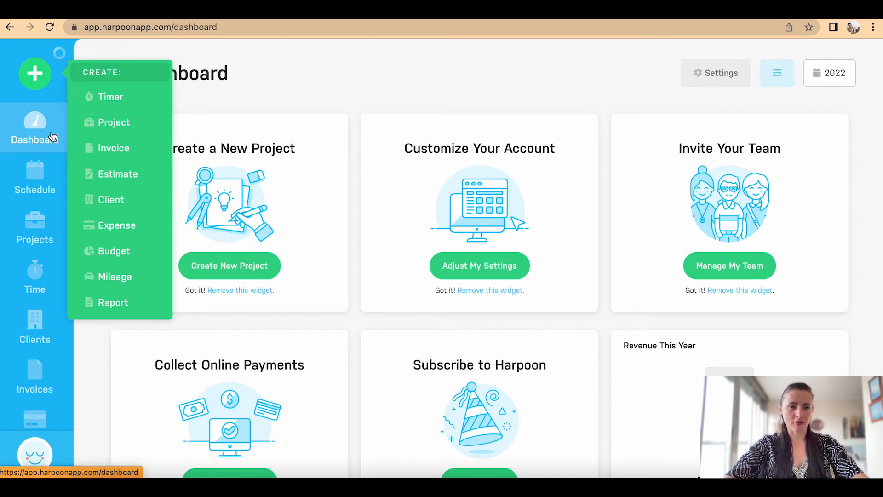
mouse_move(55, 384)
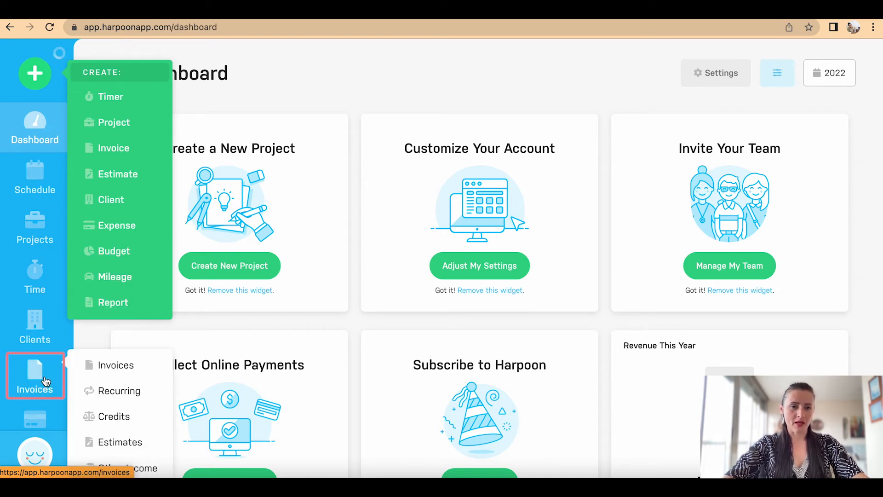
scroll(73, 377, down, 3)
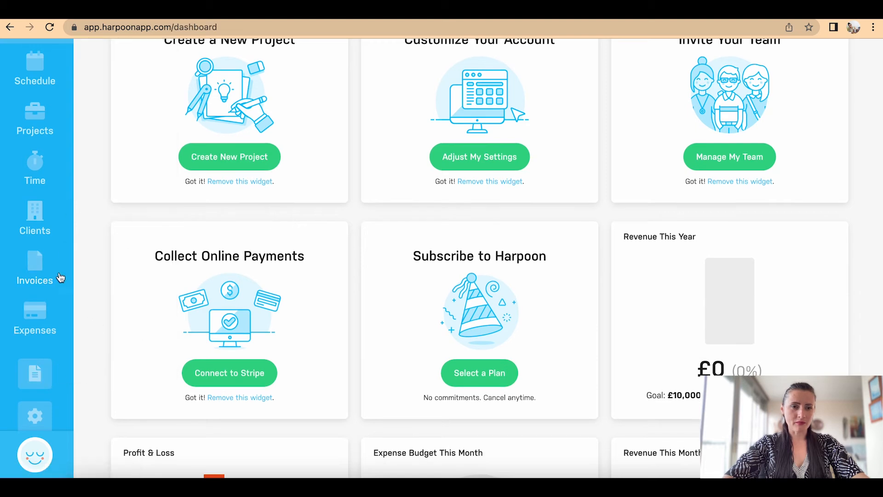
mouse_move(53, 275)
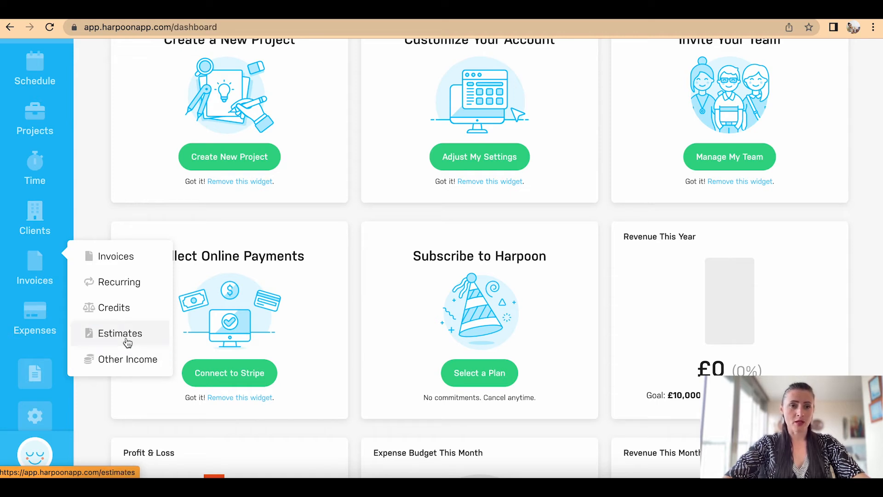
click(129, 260)
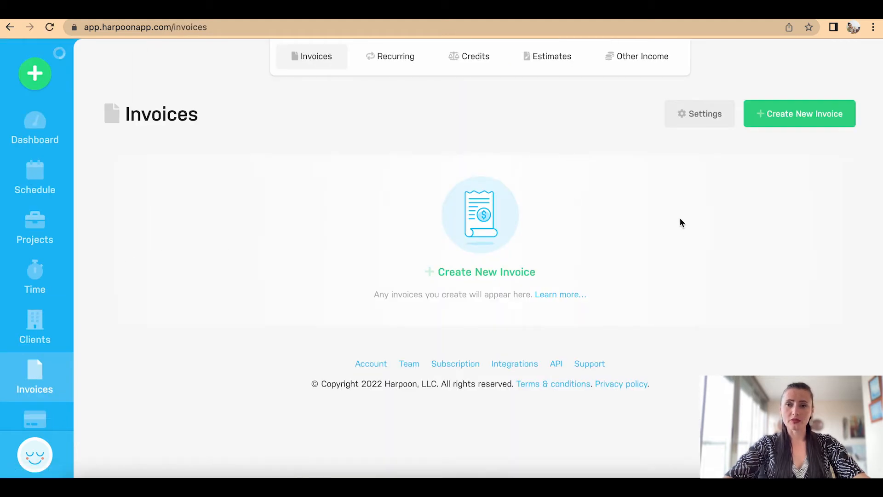
Step: Create a new invoice for Book Store Ltd linked to Book translation - Spanish to English
click(819, 119)
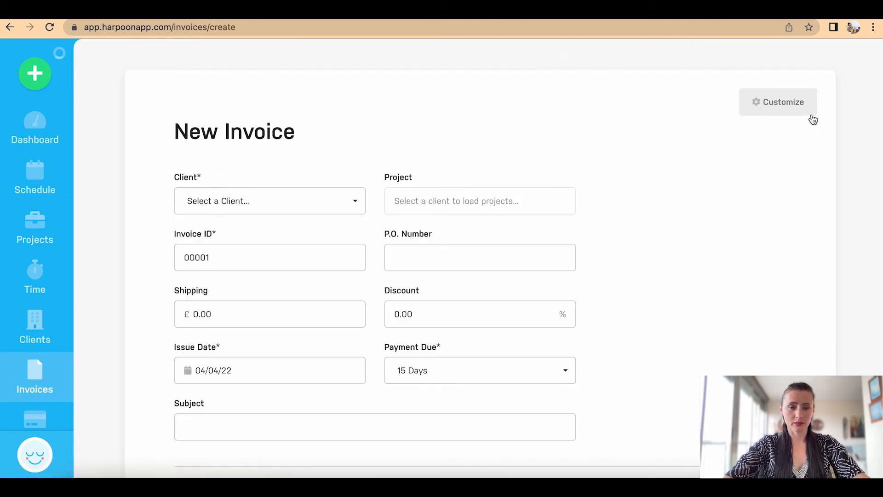
scroll(682, 127, down, 3)
scroll(681, 127, up, 1)
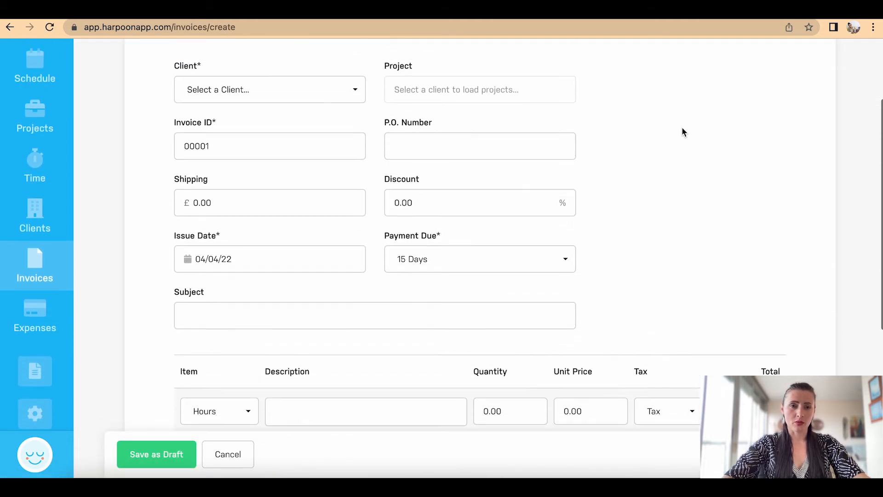
click(308, 93)
click(281, 153)
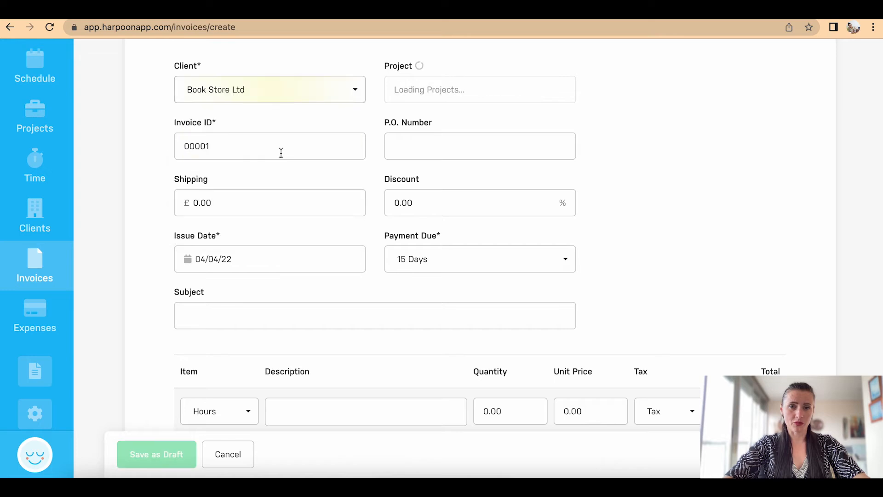
click(420, 95)
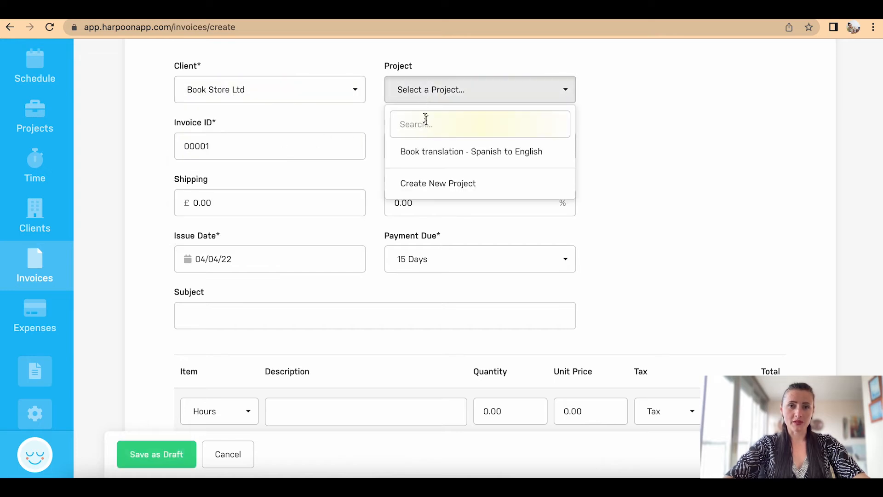
click(435, 151)
click(436, 89)
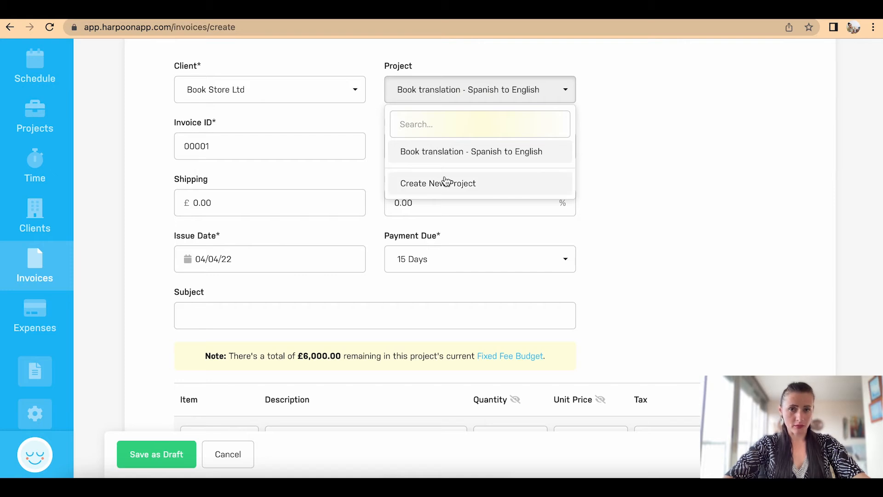
click(478, 157)
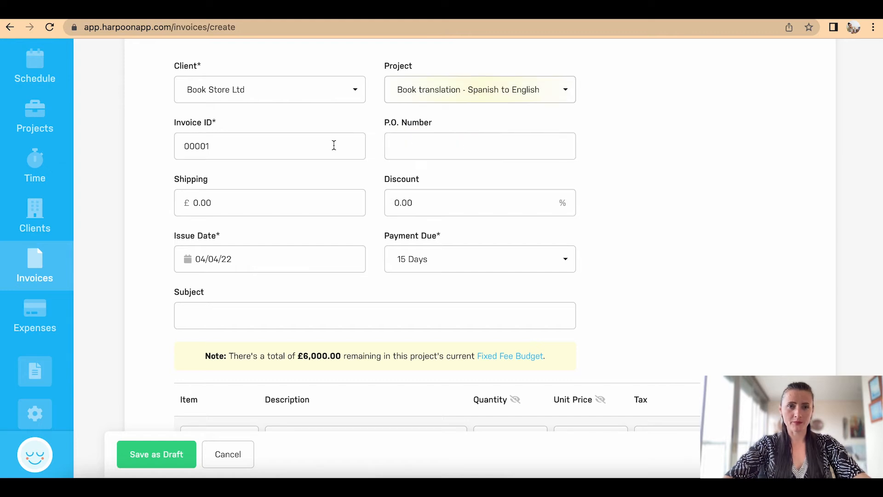
Step: Set Payment Due to Upon Receipt and enter the subject 'Book translation'
drag(246, 144, 170, 147)
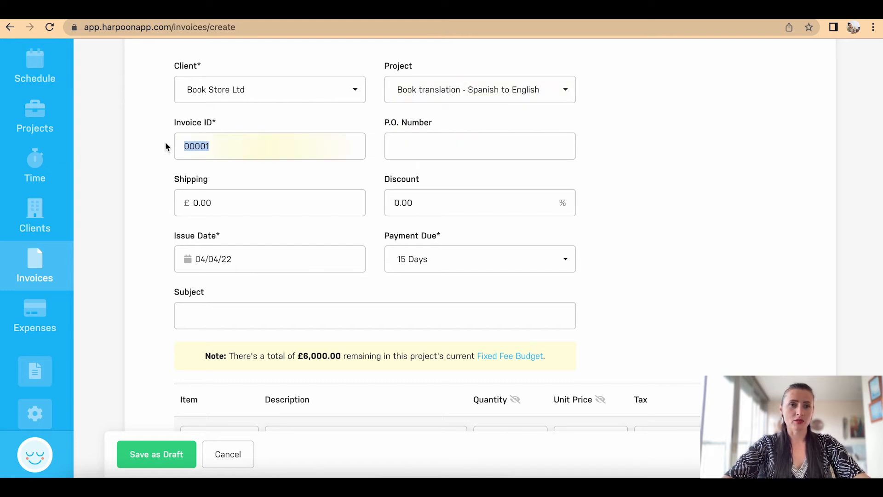
click(268, 141)
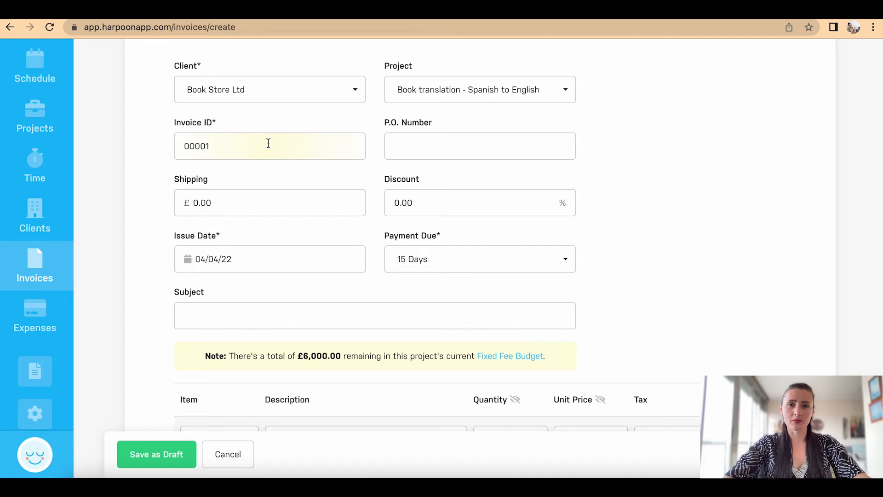
scroll(424, 148, down, 1)
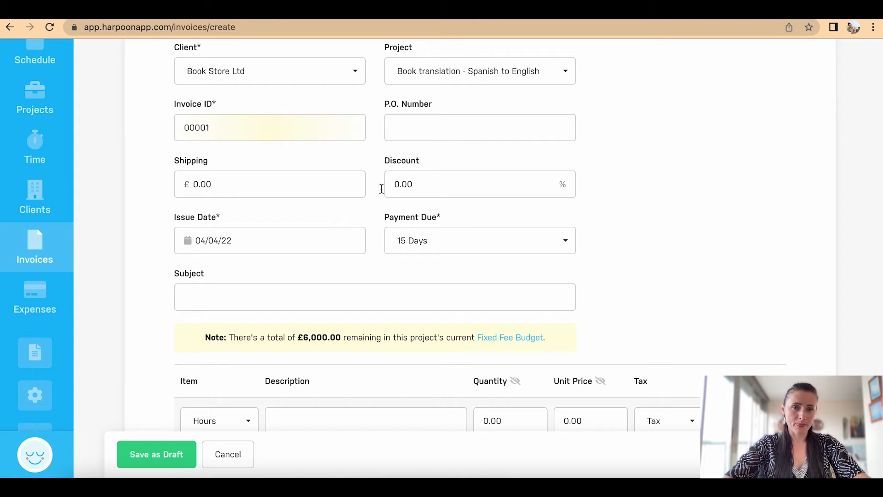
scroll(304, 180, down, 3)
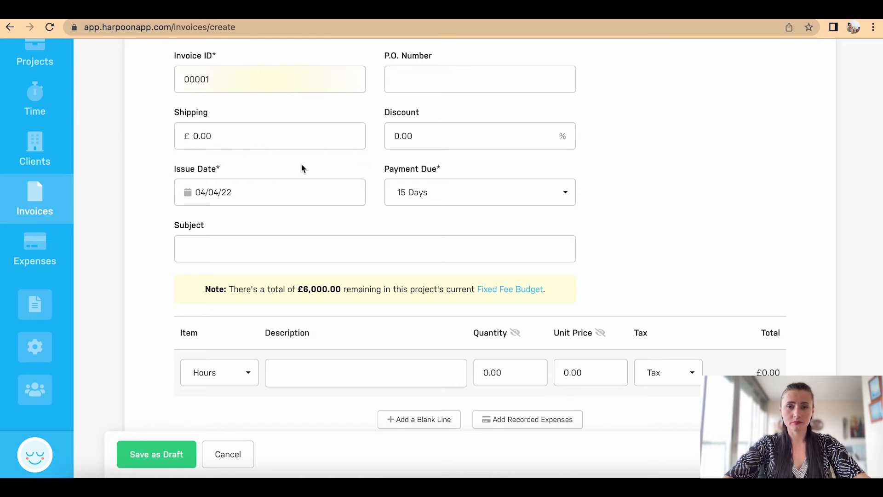
scroll(437, 139, down, 2)
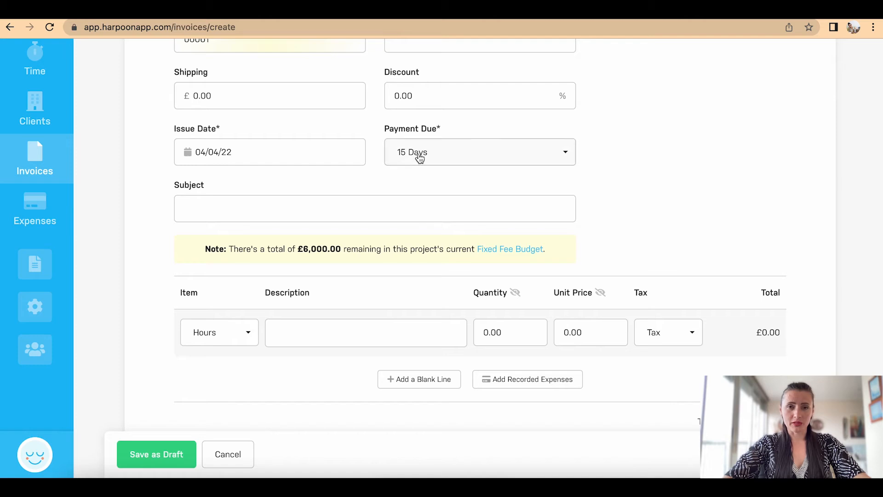
click(435, 158)
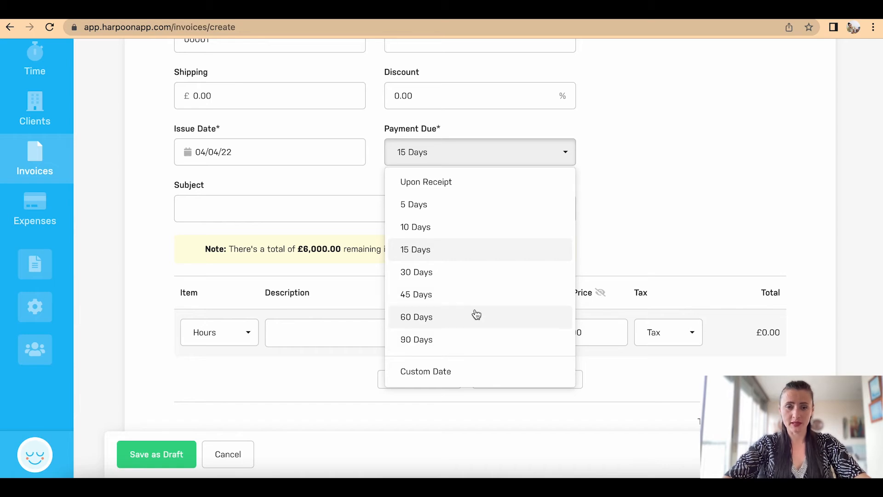
click(481, 188)
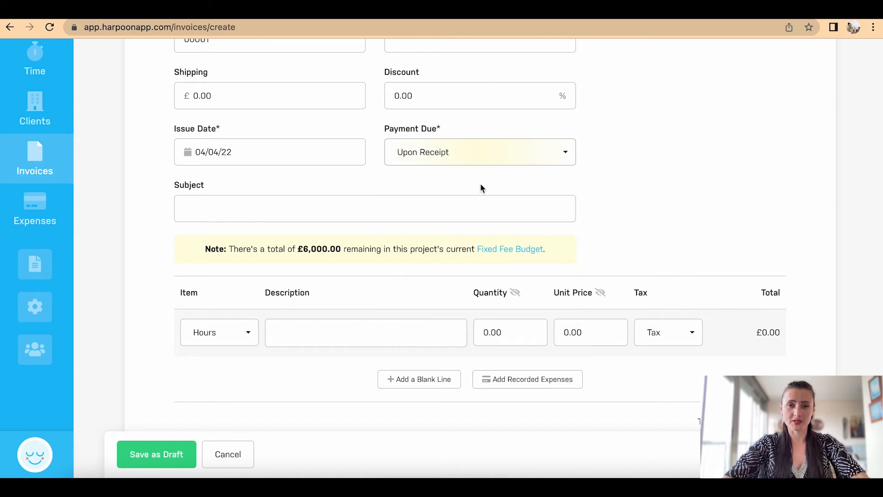
click(474, 209)
text(Book translation)
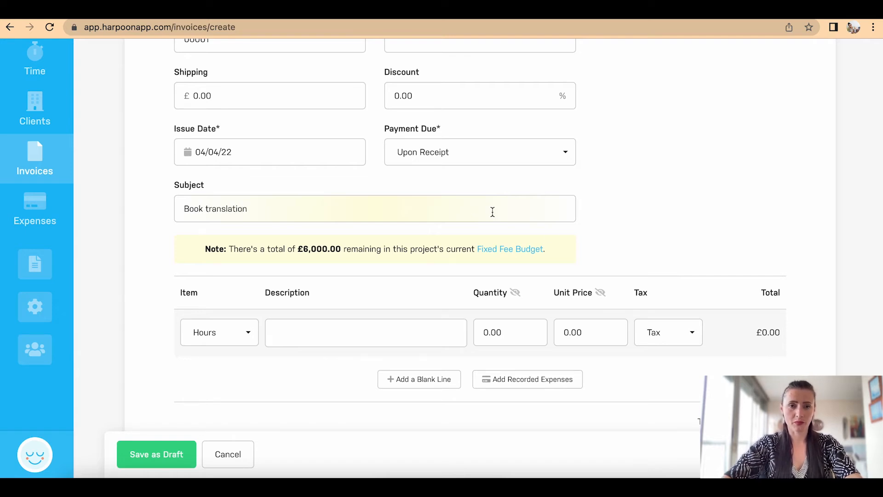
Step: Review the note showing £6,000.00 left in the Fixed Fee Budget
scroll(583, 242, down, 2)
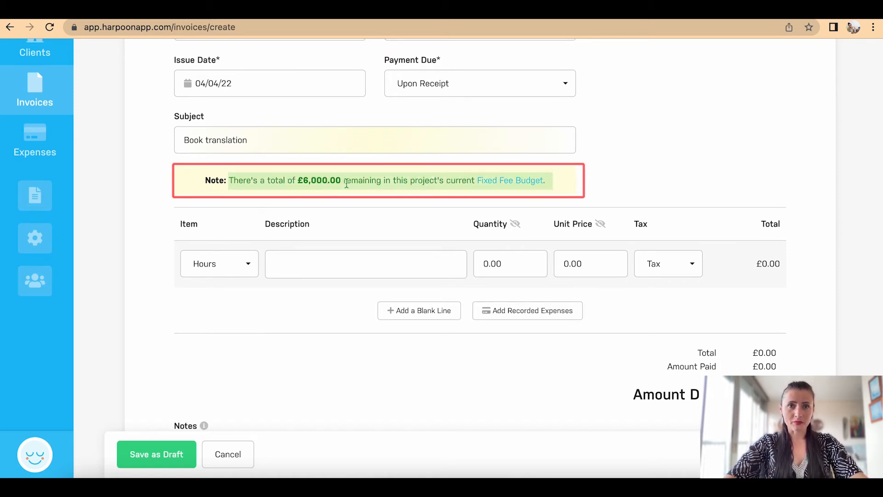
drag(340, 179, 304, 178)
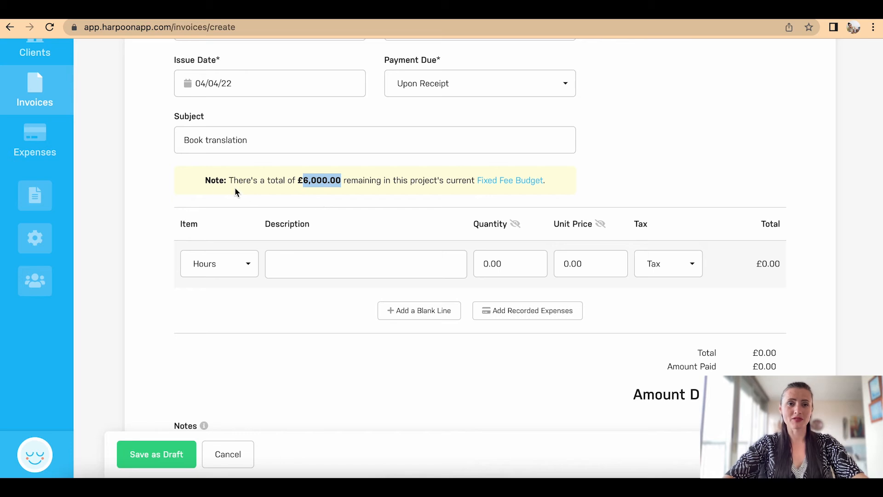
click(199, 184)
drag(198, 180, 582, 183)
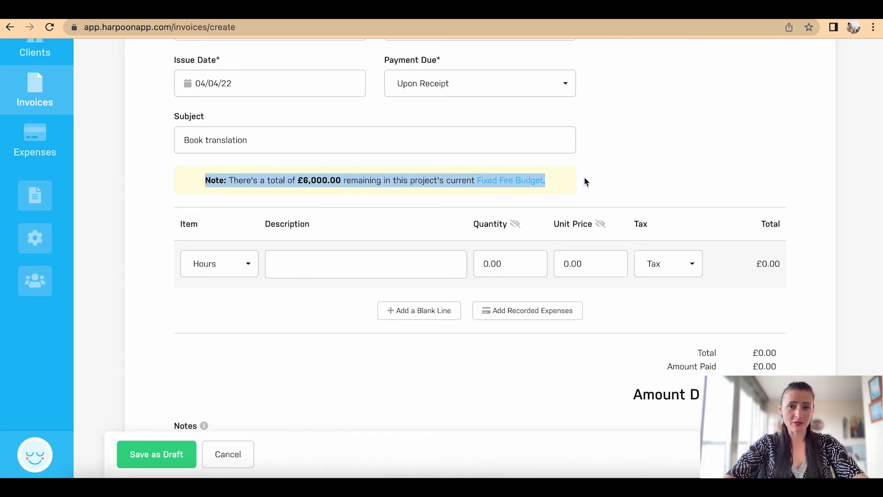
click(584, 177)
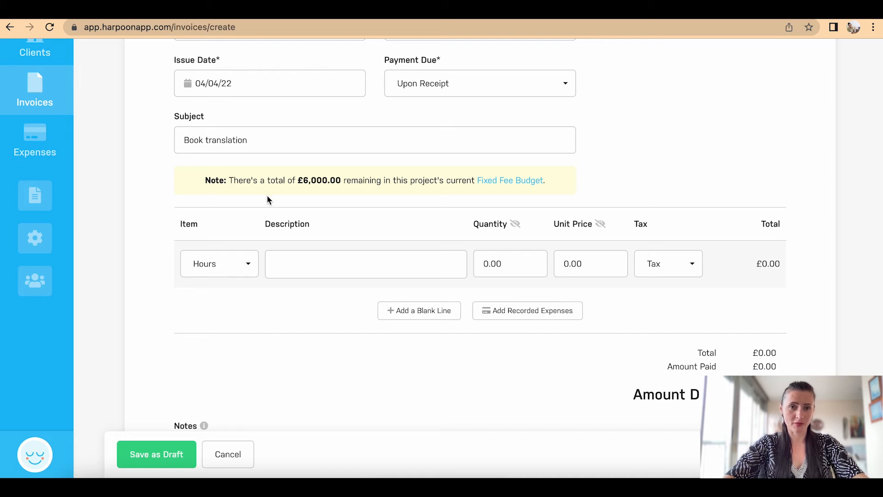
scroll(311, 205, down, 2)
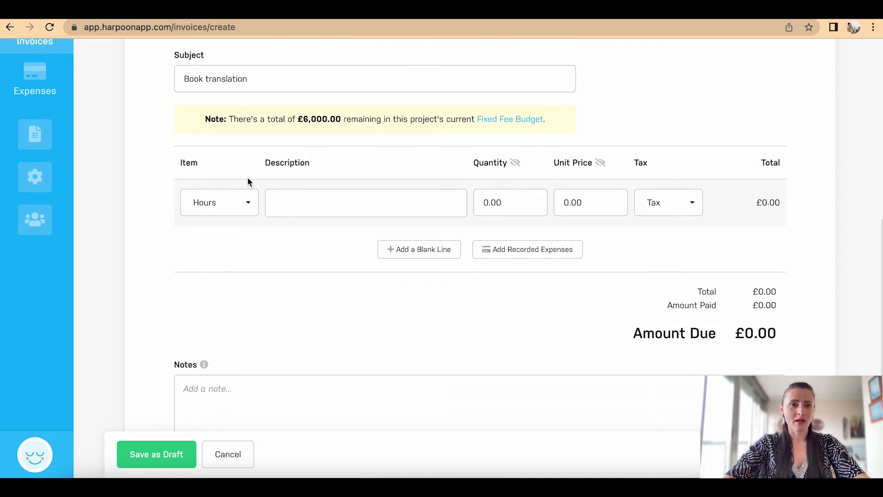
click(248, 205)
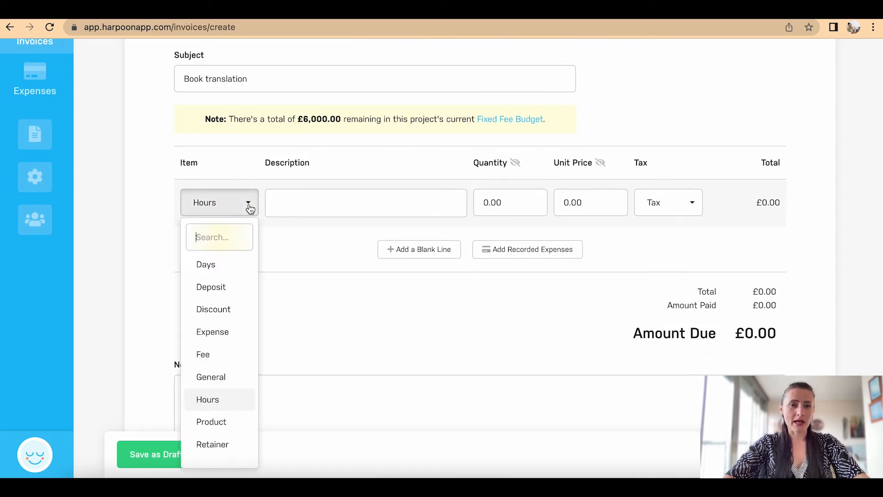
Step: Add a Deposit line '50% upfront - start of the Project', quantity 1 at £3,000, no tax
scroll(249, 205, down, 2)
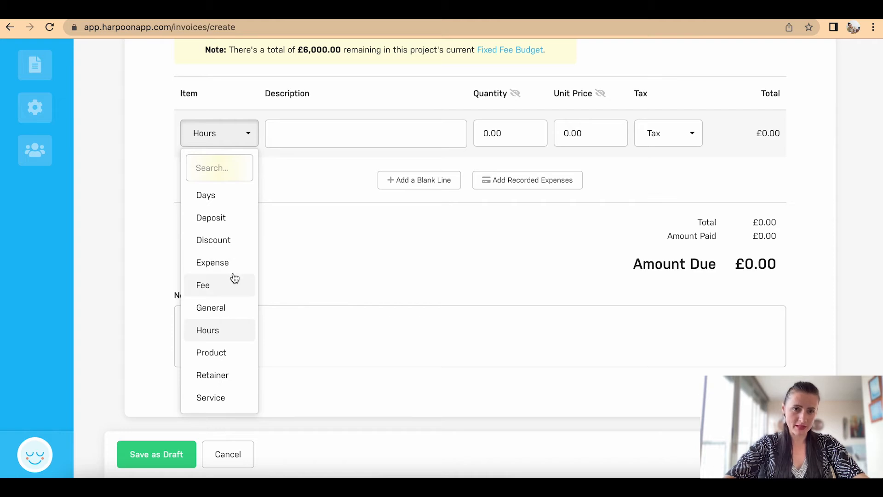
click(230, 217)
click(305, 135)
text(5)
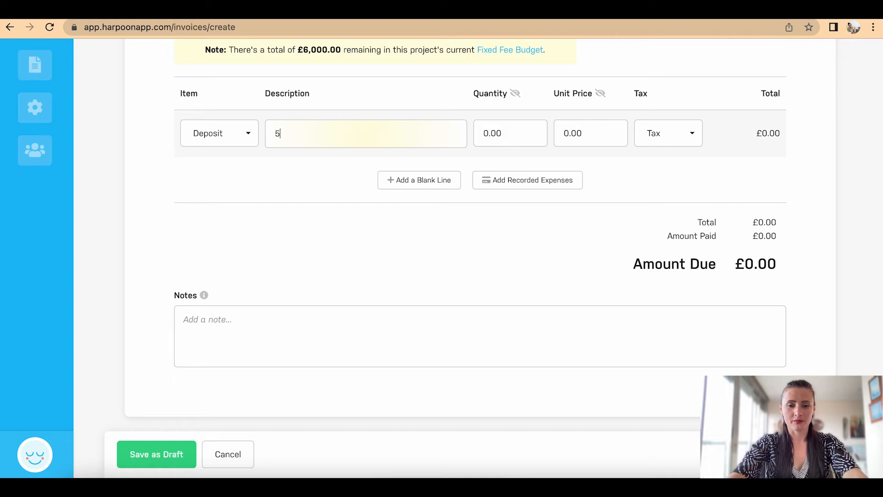
text(0% upfront)
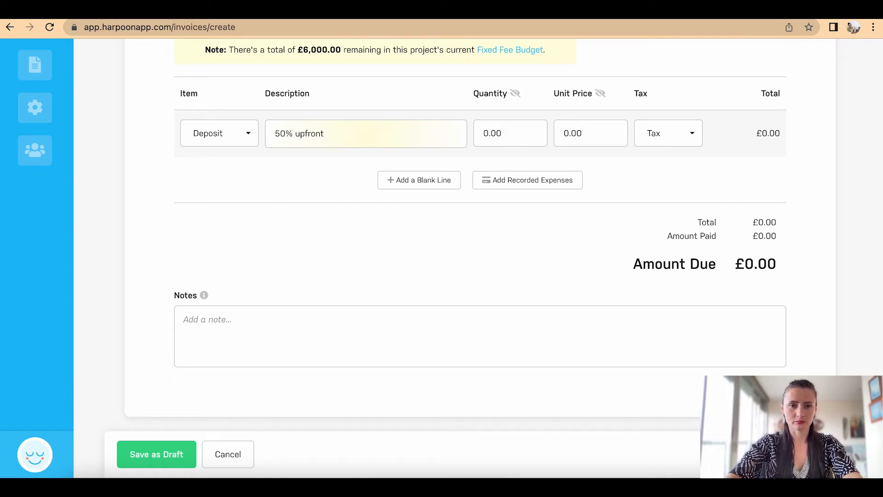
text( - st)
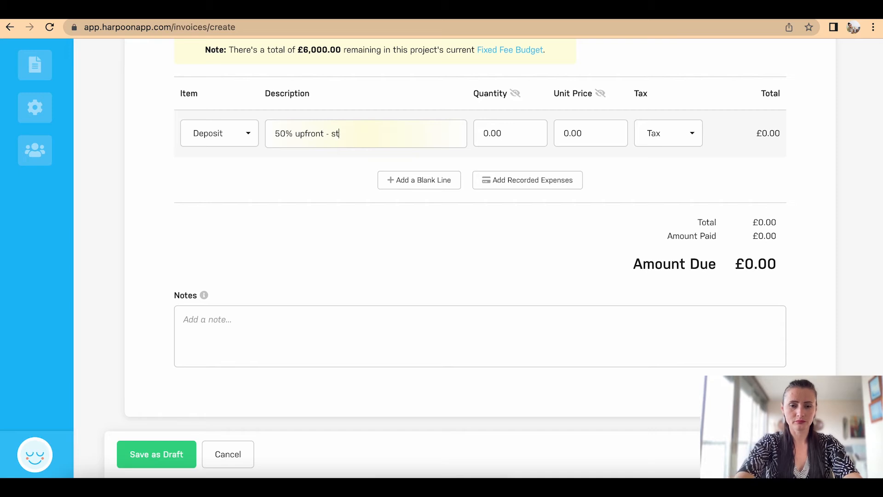
text(art of t)
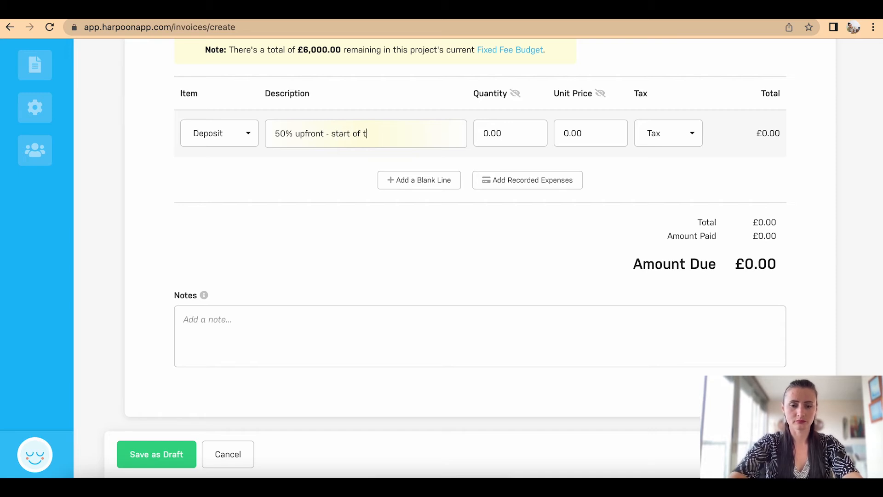
text(he Project)
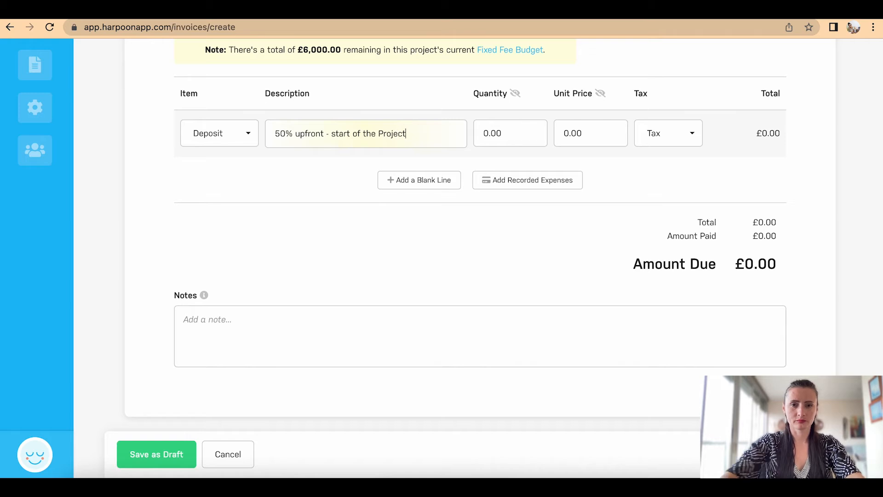
click(516, 135)
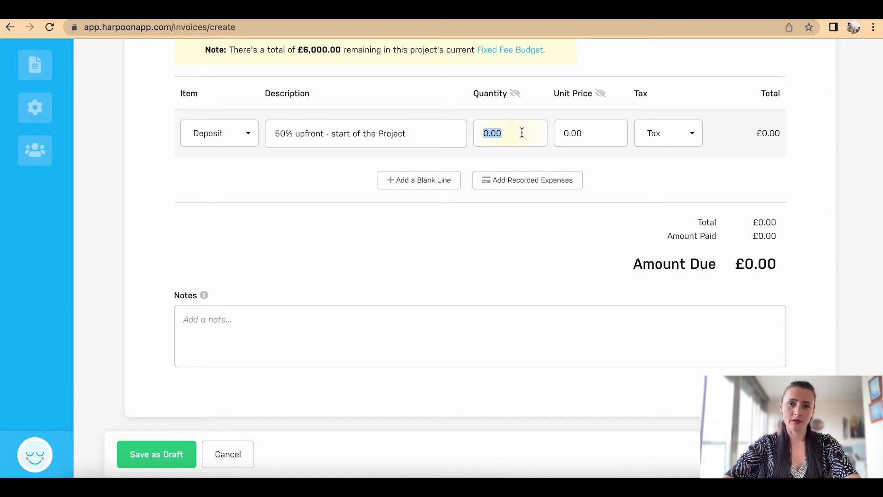
text(1)
click(584, 137)
text(3000)
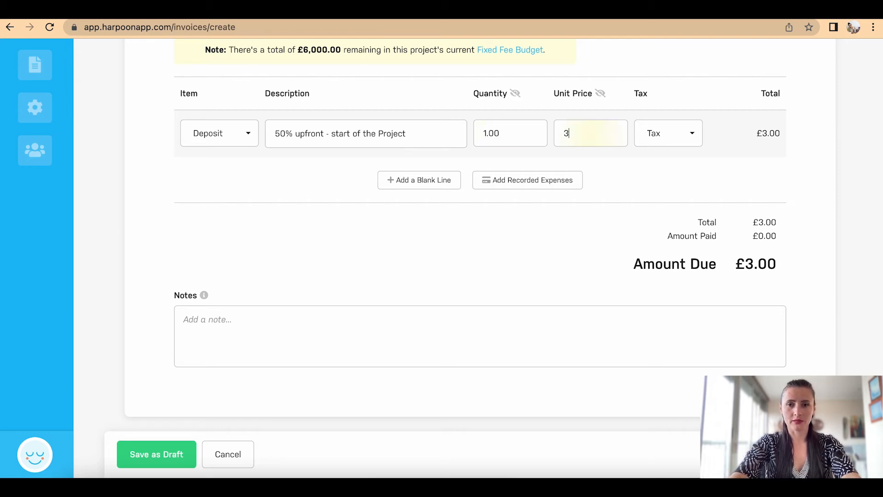
click(637, 183)
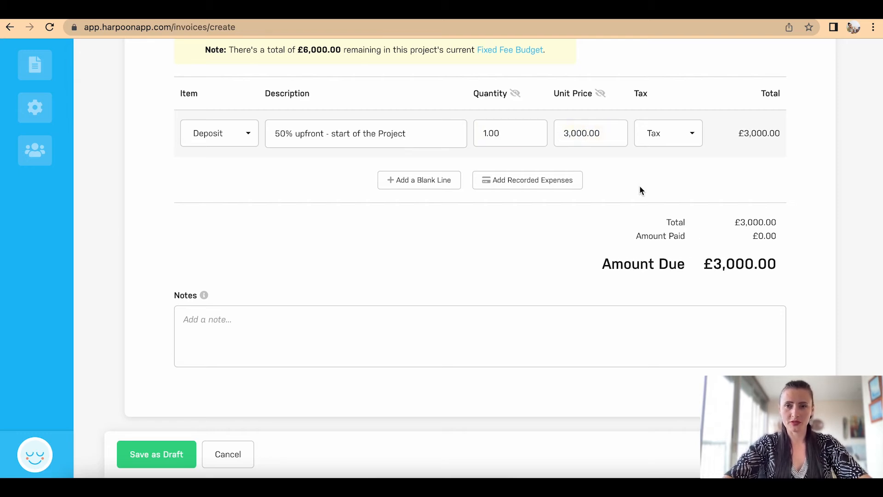
click(679, 139)
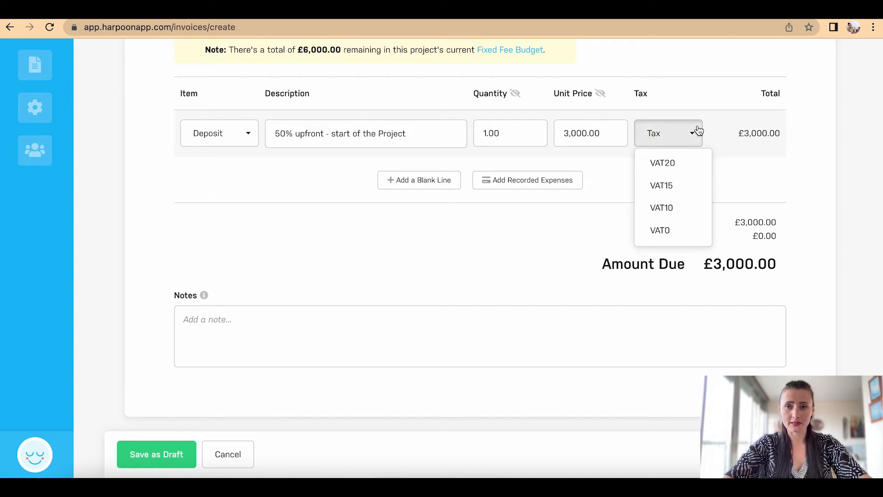
click(716, 104)
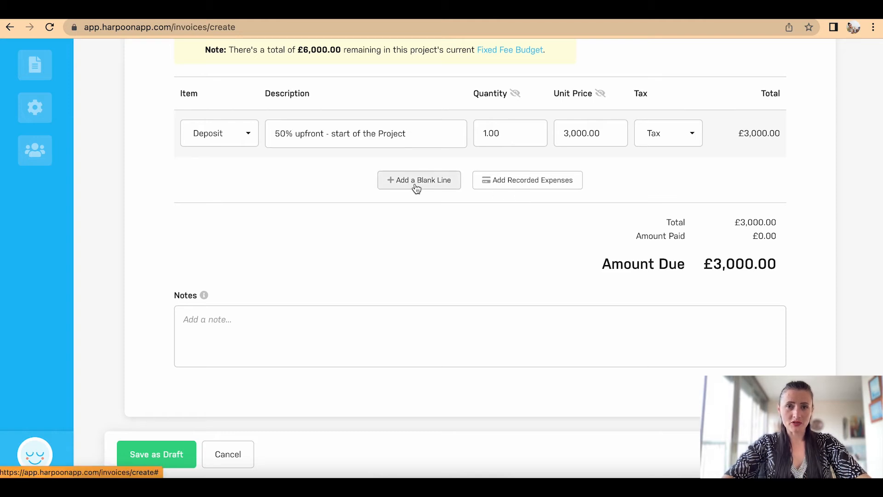
click(400, 187)
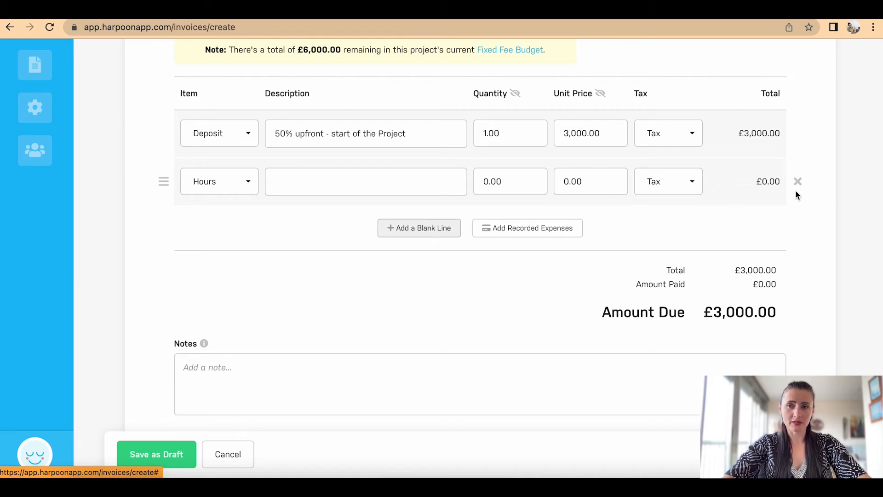
click(252, 182)
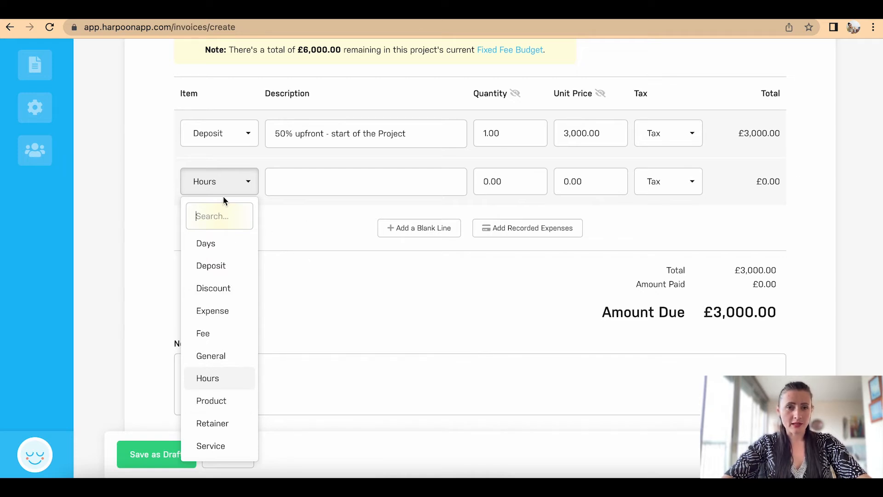
click(798, 181)
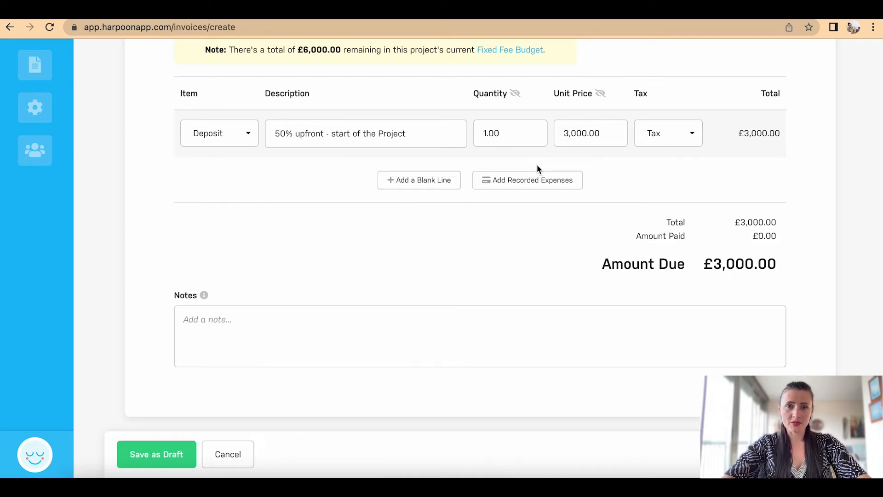
click(516, 187)
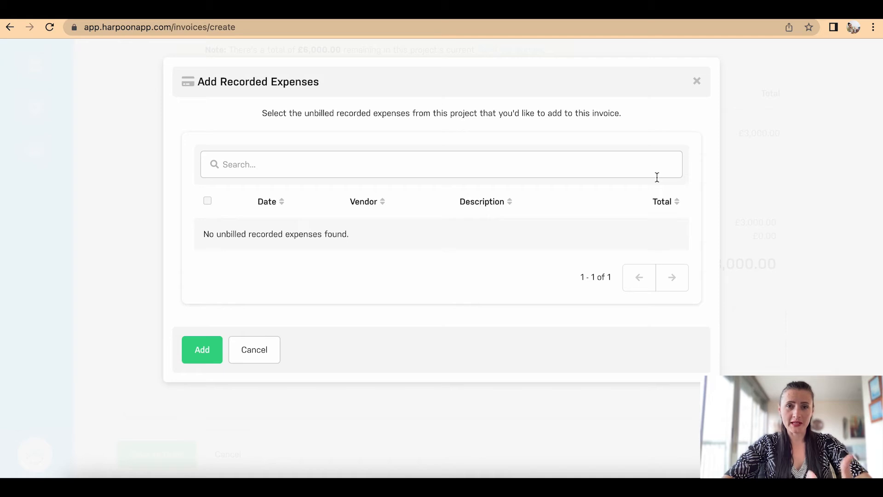
click(697, 82)
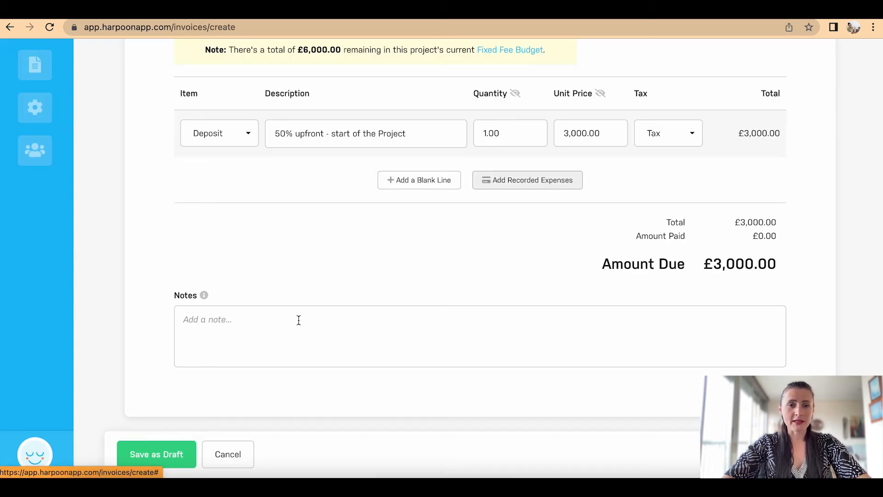
click(282, 324)
Step: Add the note 'Thank you for your business. Bank details' and save the invoice as draft
text(Thank you for your )
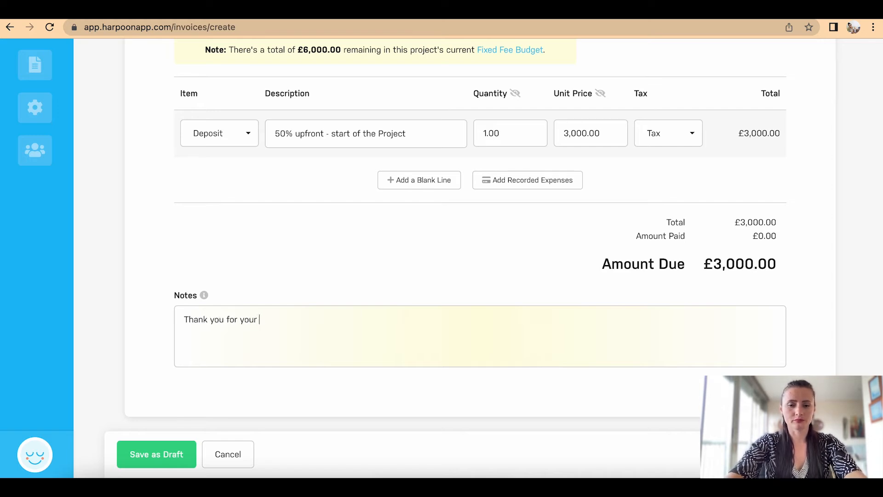
text(business. )
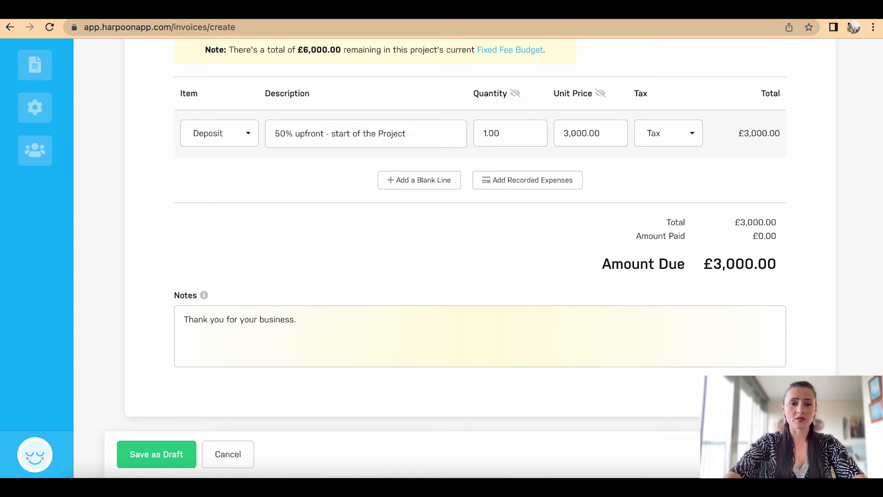
text(Bank d)
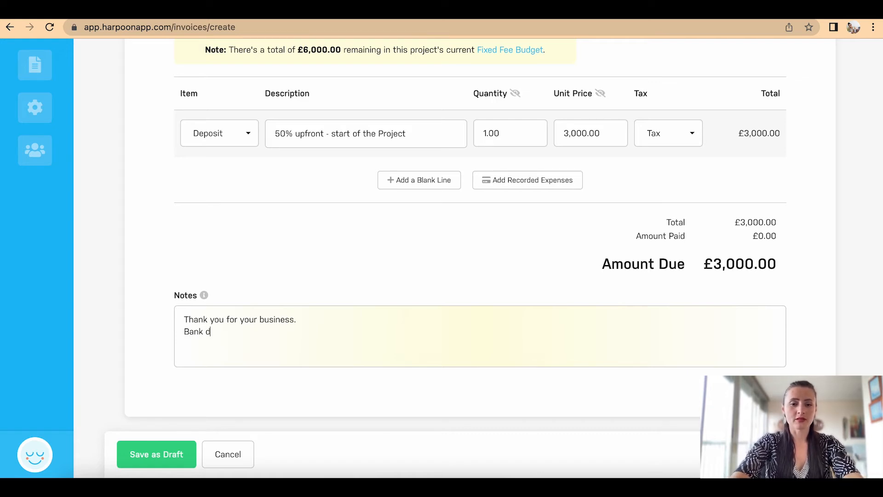
text(etails..)
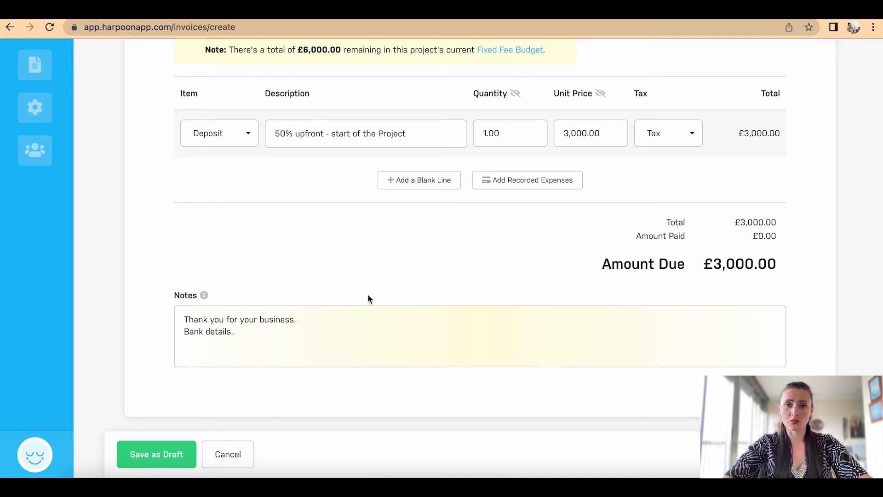
scroll(375, 262, up, 5)
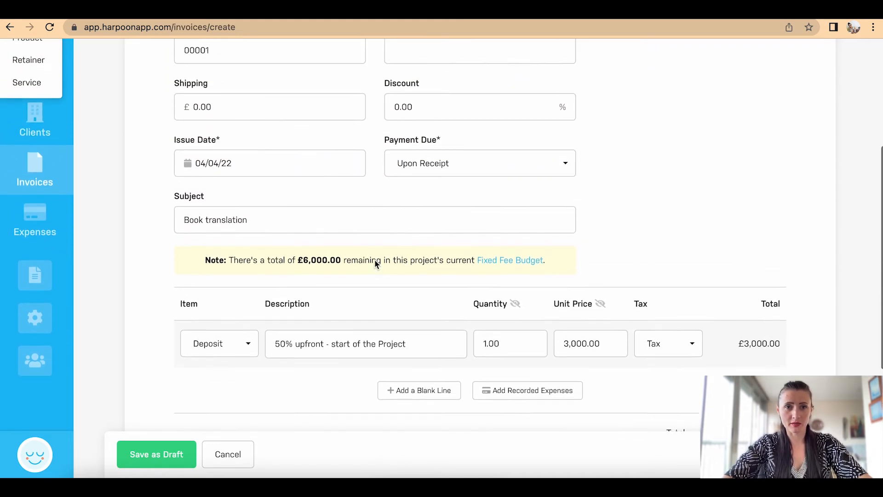
scroll(375, 259, up, 3)
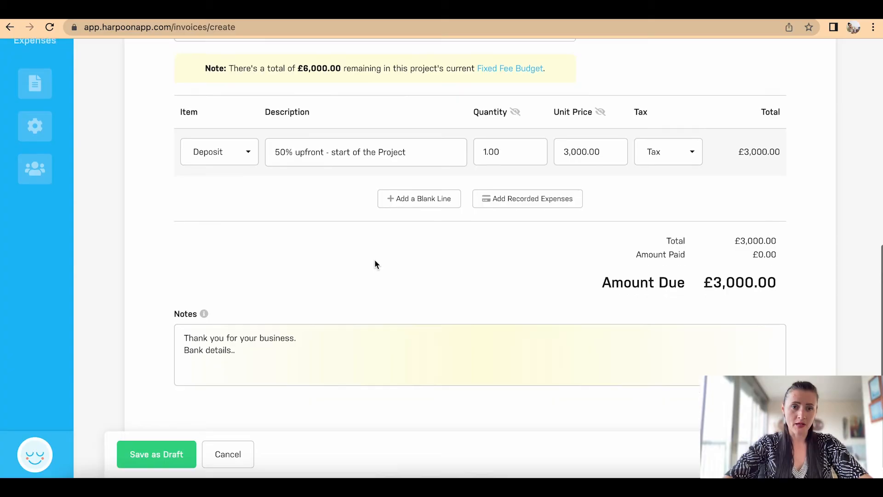
scroll(376, 264, down, 1)
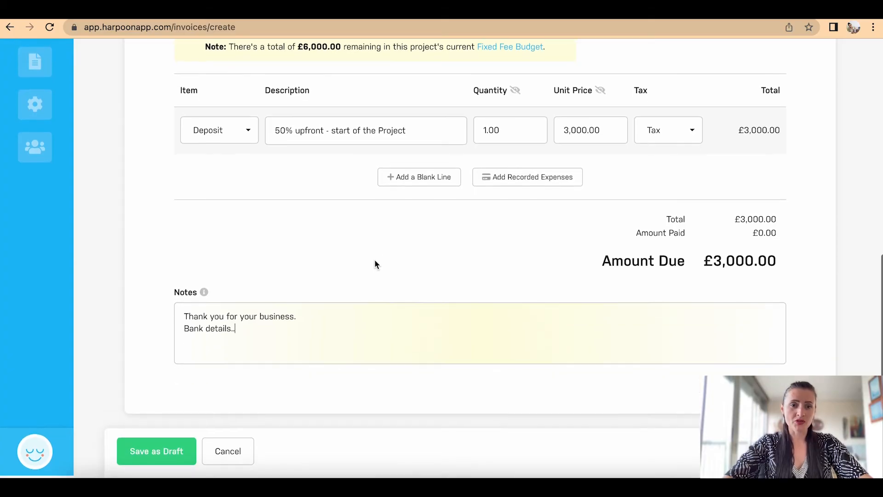
click(163, 459)
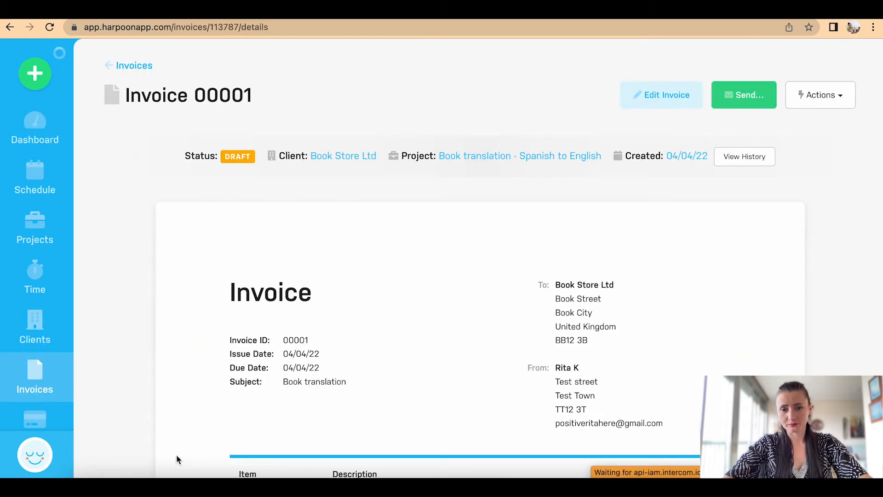
Step: Scroll through the saved Draft invoice 00001 details page and back to the top
scroll(429, 354, down, 2)
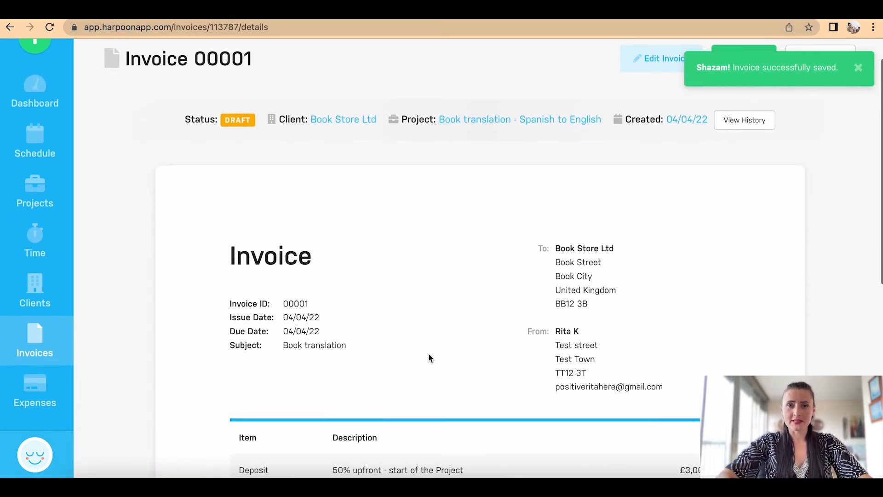
scroll(415, 299, down, 5)
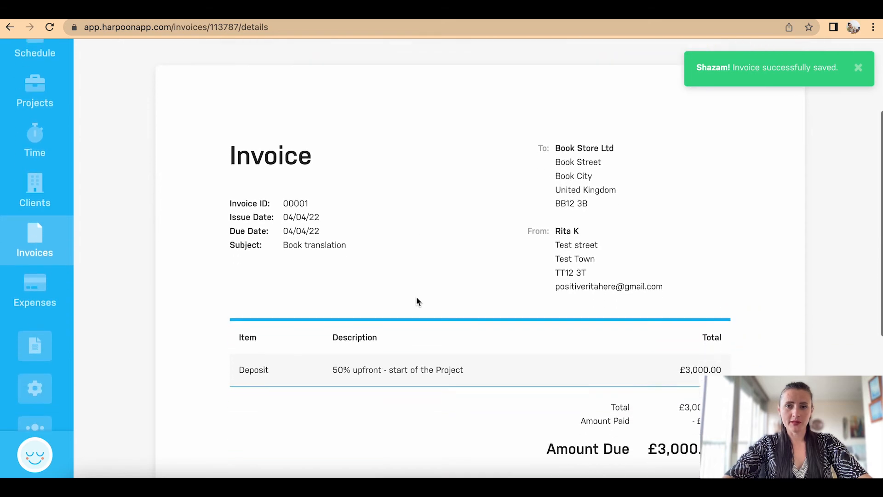
scroll(416, 298, down, 6)
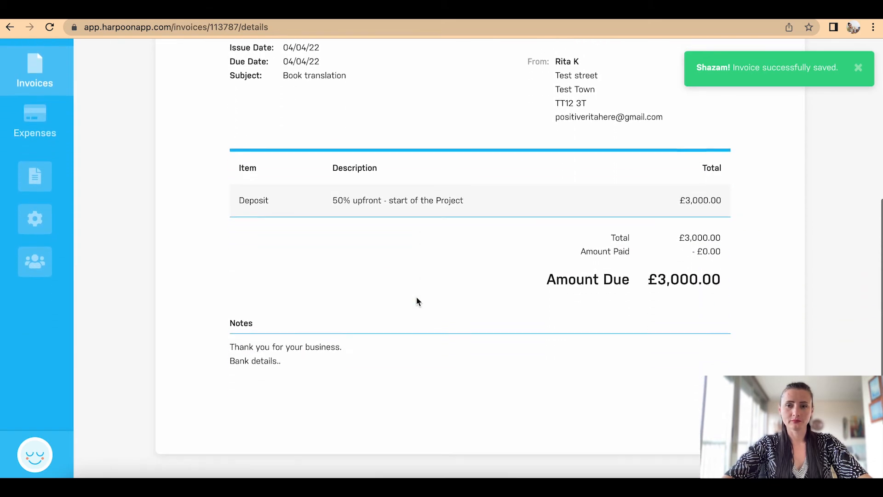
scroll(416, 299, down, 2)
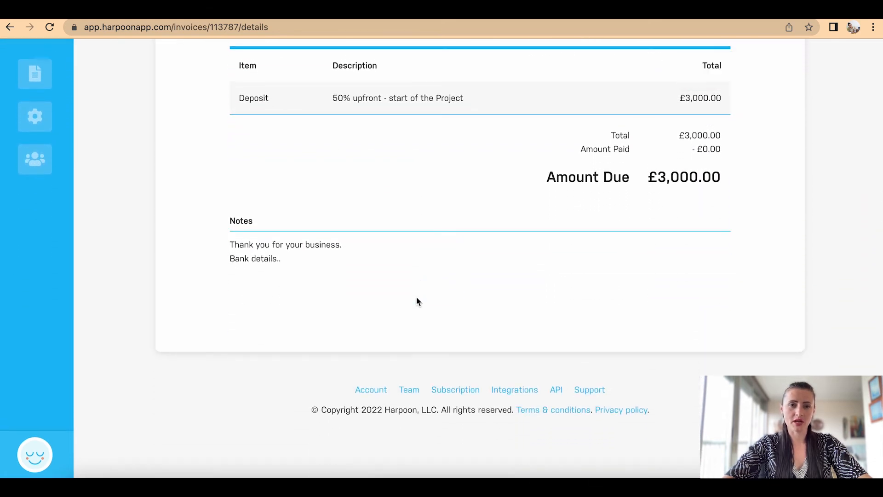
scroll(416, 298, up, 10)
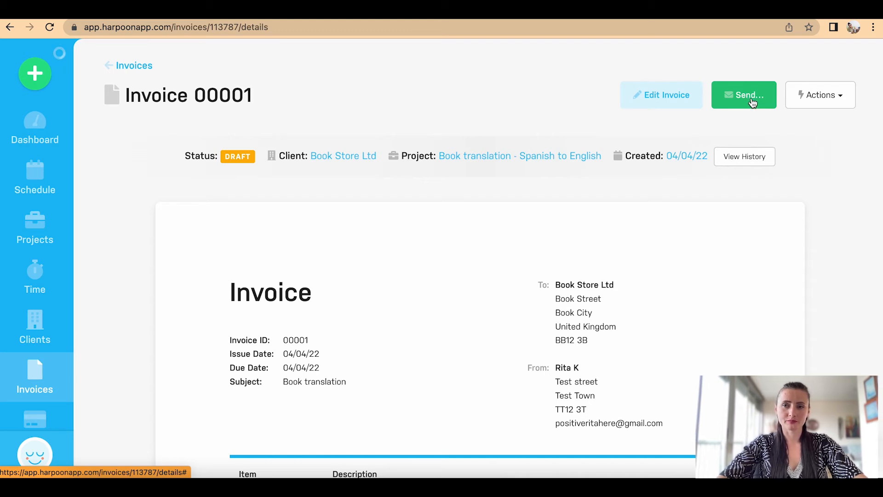
click(847, 102)
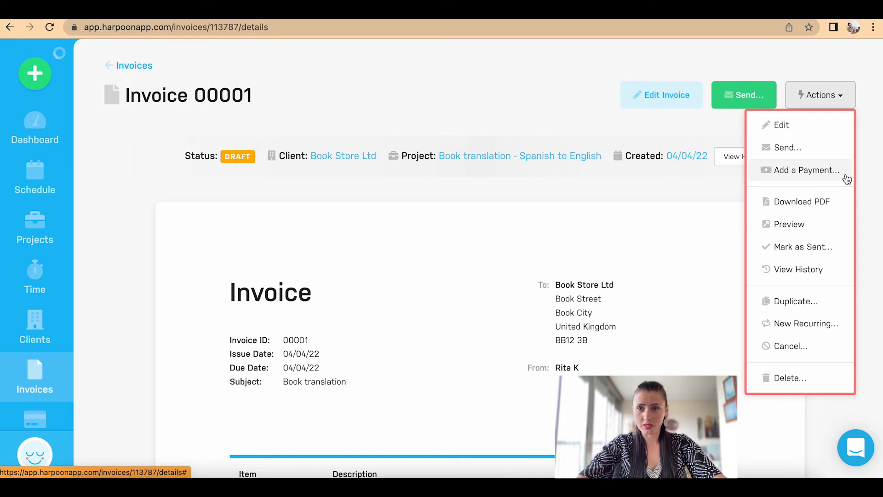
Step: Record a £1,500 payment noted 'BACS' on invoice 00001 and dismiss the confirmation
click(806, 170)
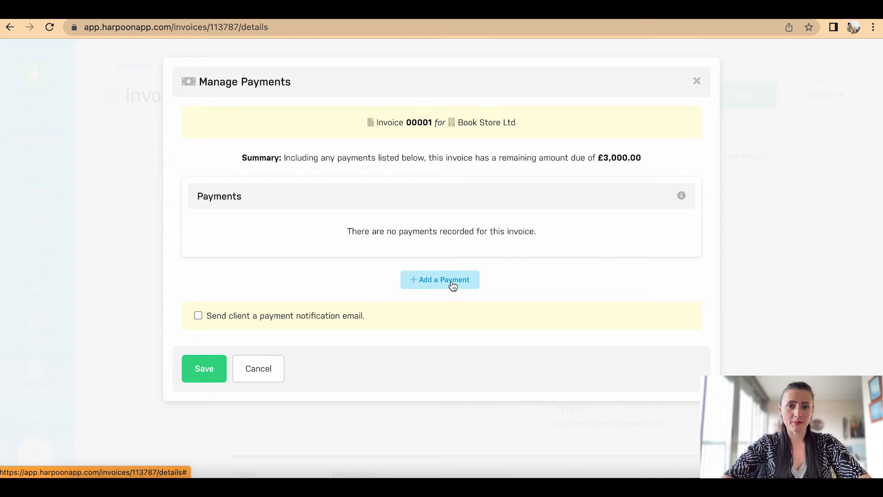
click(450, 281)
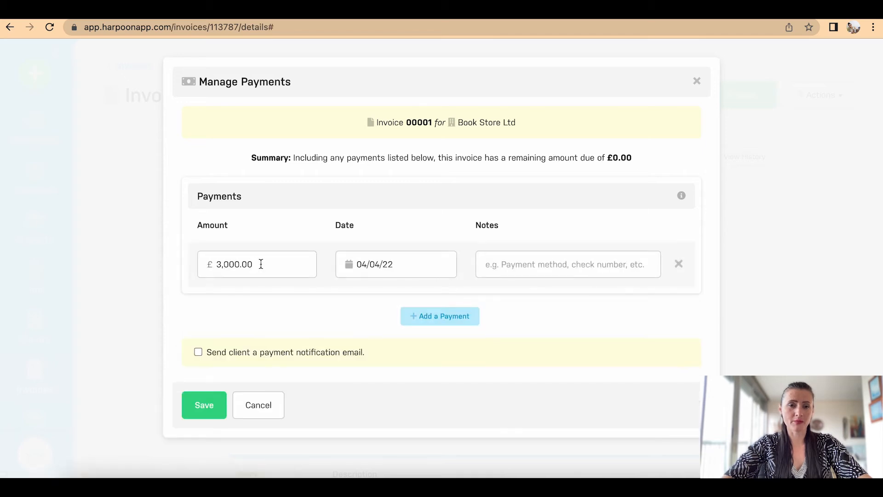
drag(261, 264, 168, 252)
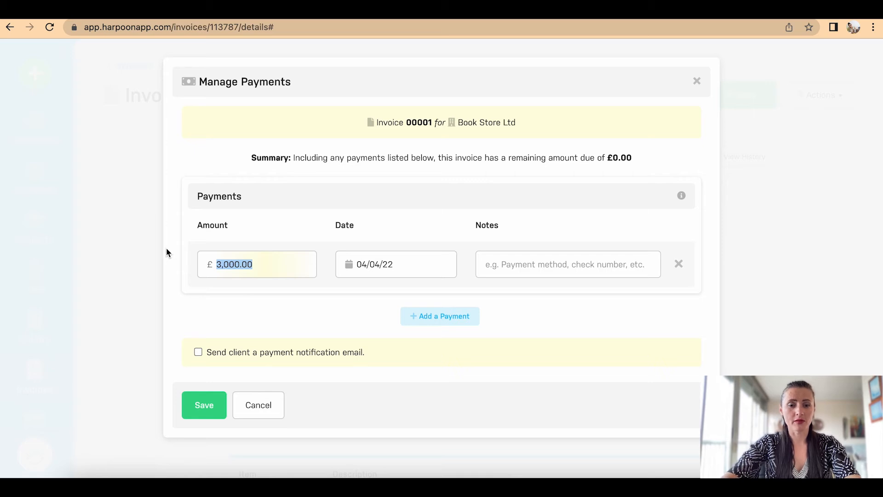
text(1500)
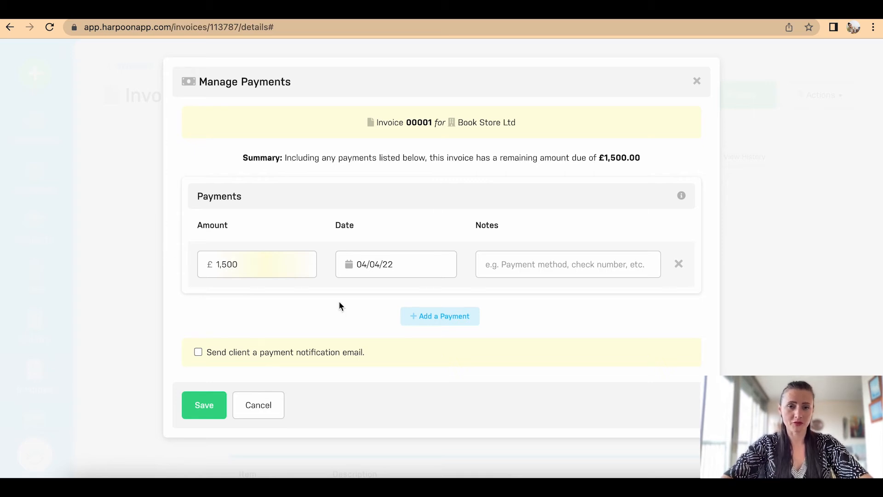
click(532, 263)
text(BACS)
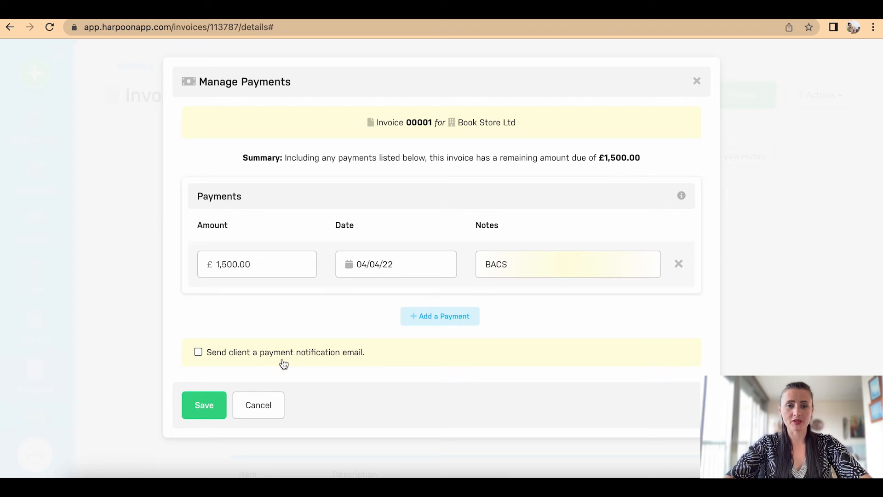
click(201, 411)
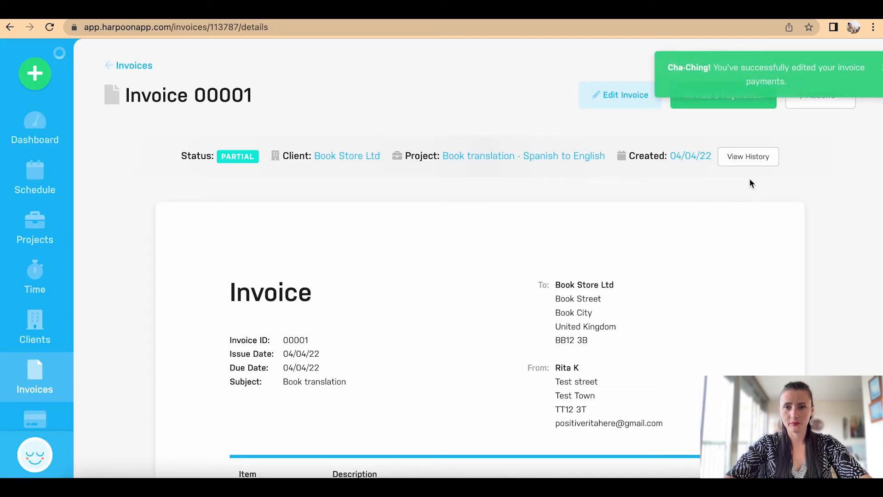
click(859, 69)
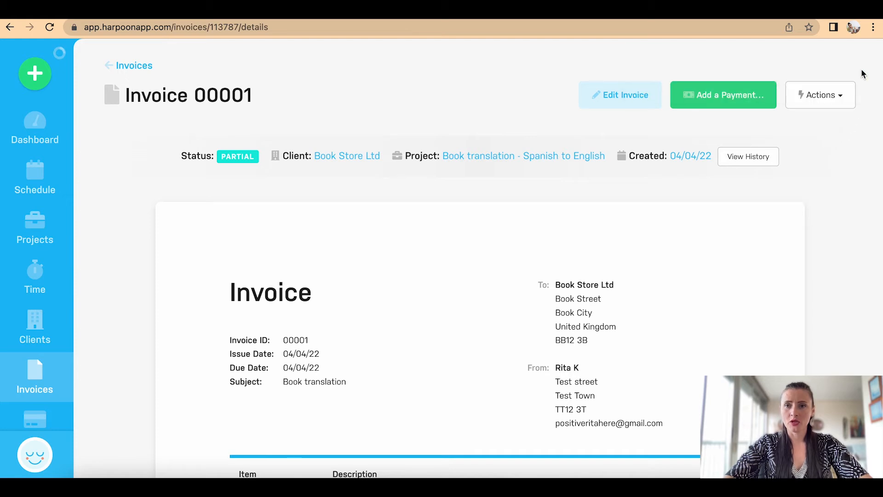
click(842, 96)
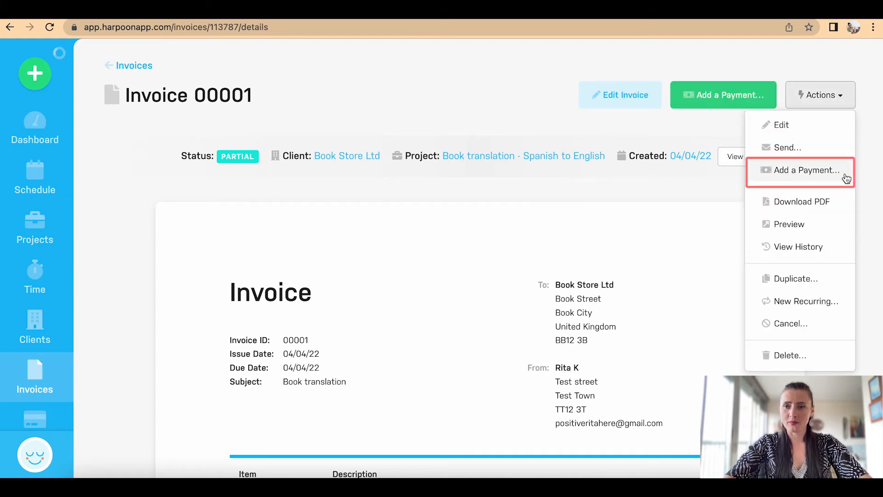
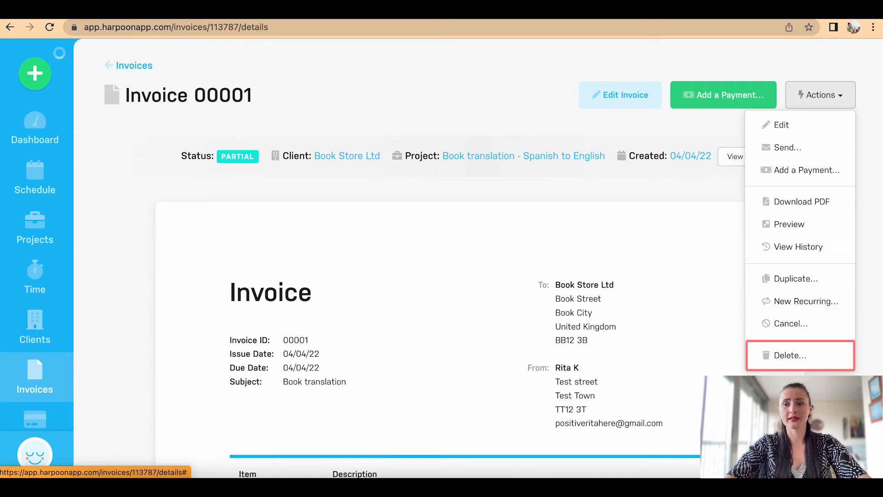
Step: Open Invoice 00001's edit form and review its fields without changing anything
click(827, 384)
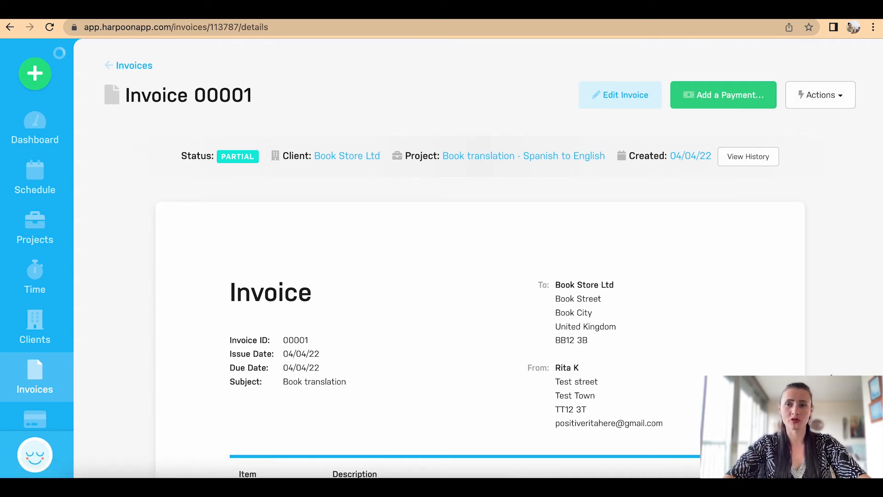
click(635, 94)
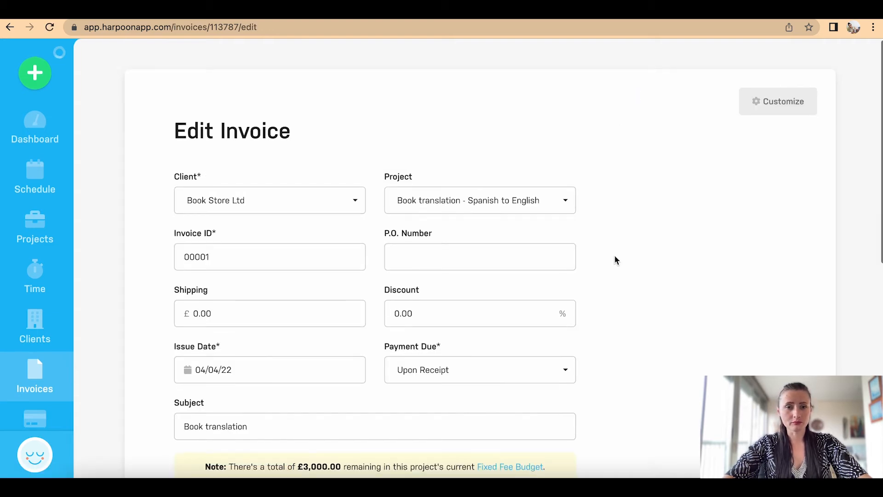
scroll(615, 258, down, 8)
scroll(616, 259, up, 5)
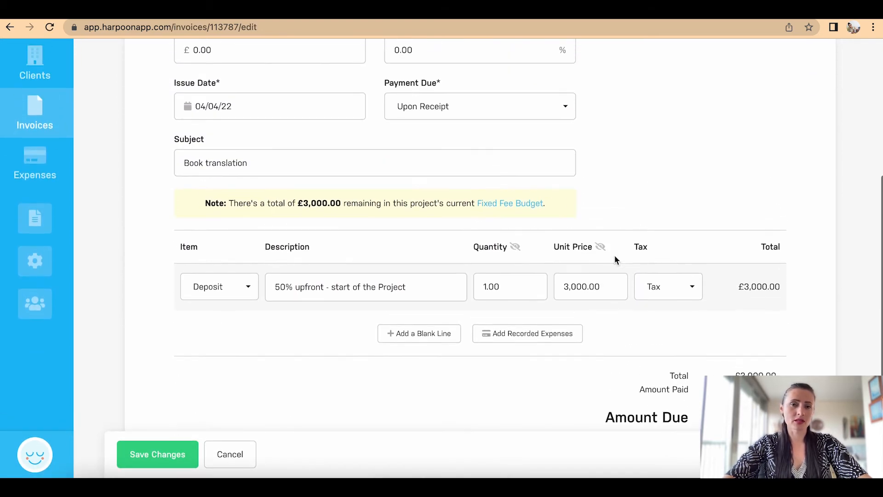
scroll(615, 260, up, 1)
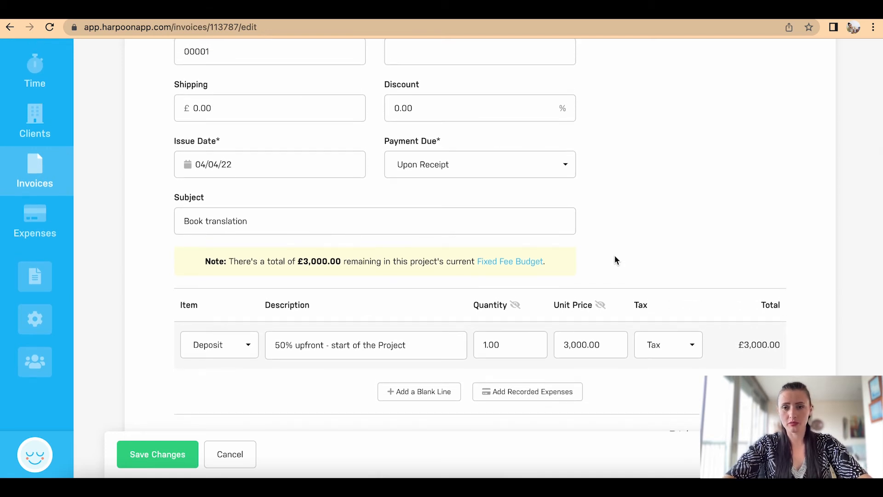
scroll(614, 256, up, 5)
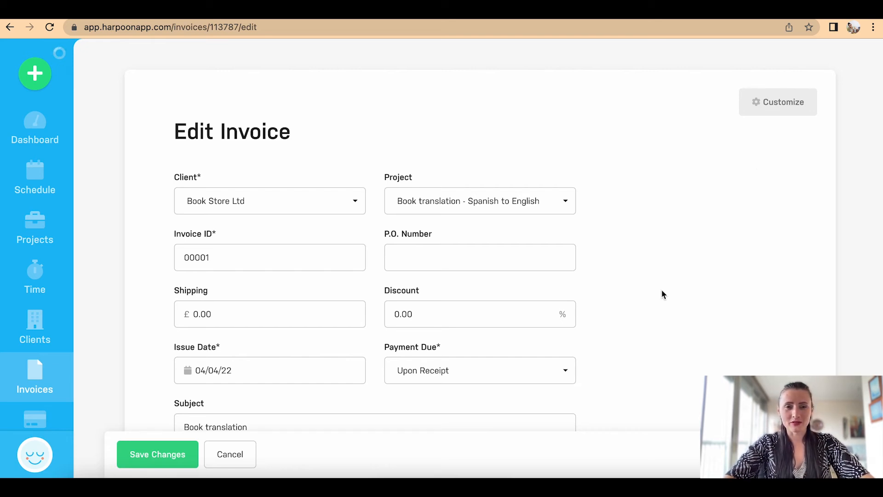
scroll(662, 294, down, 6)
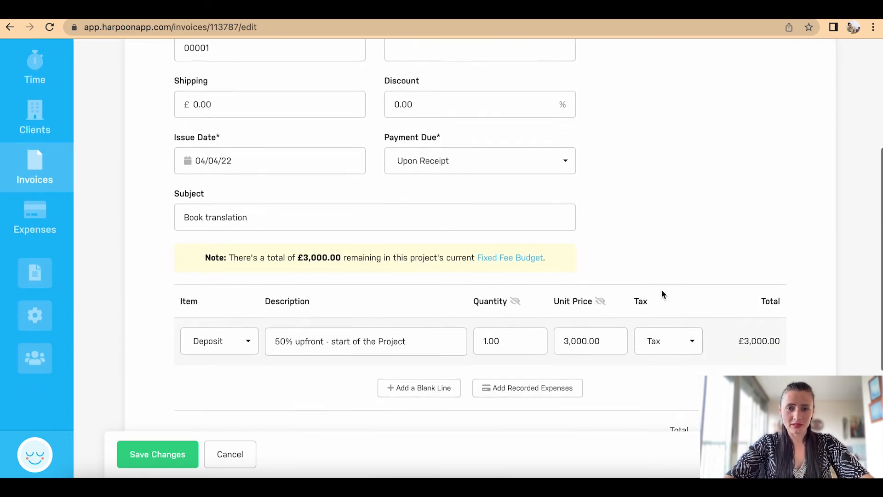
scroll(662, 289, down, 1)
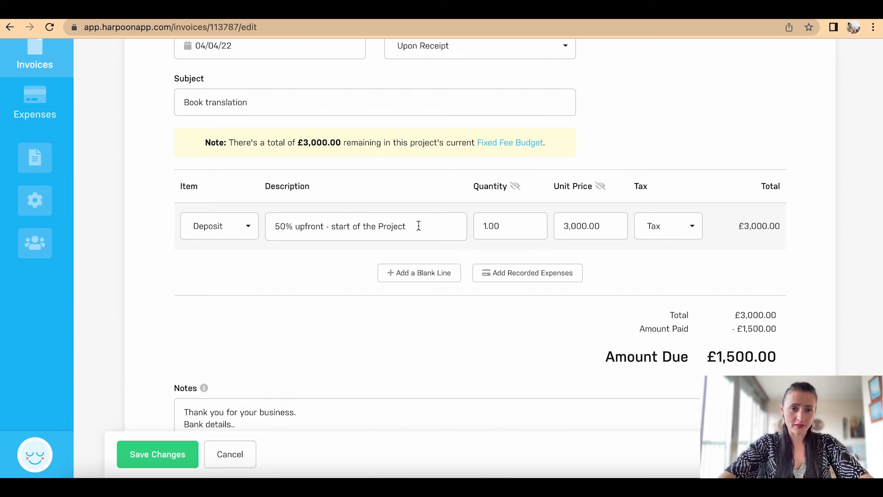
Step: Save Invoice 00001 and review its details page, still Partial with £1,500.00 due
click(168, 461)
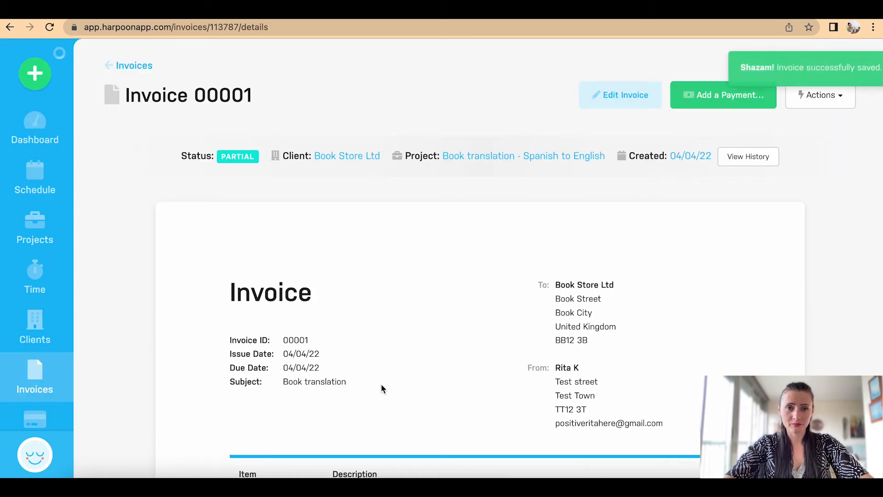
scroll(381, 383, down, 3)
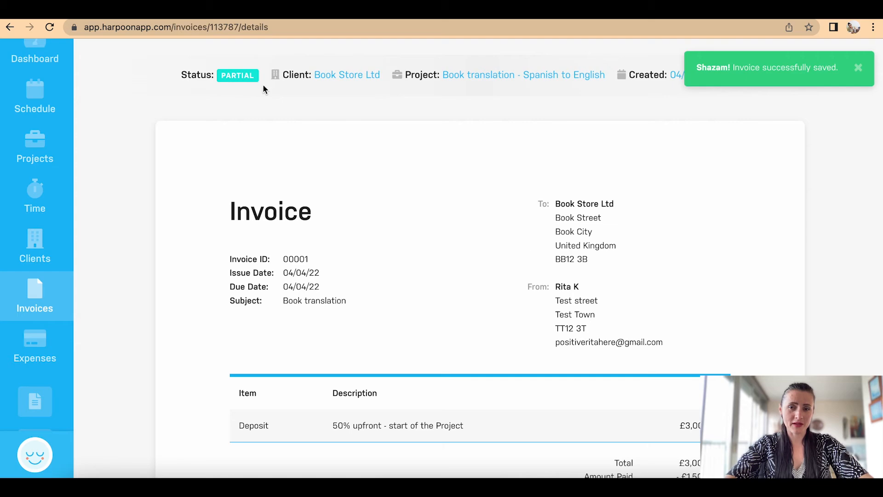
scroll(441, 257, down, 5)
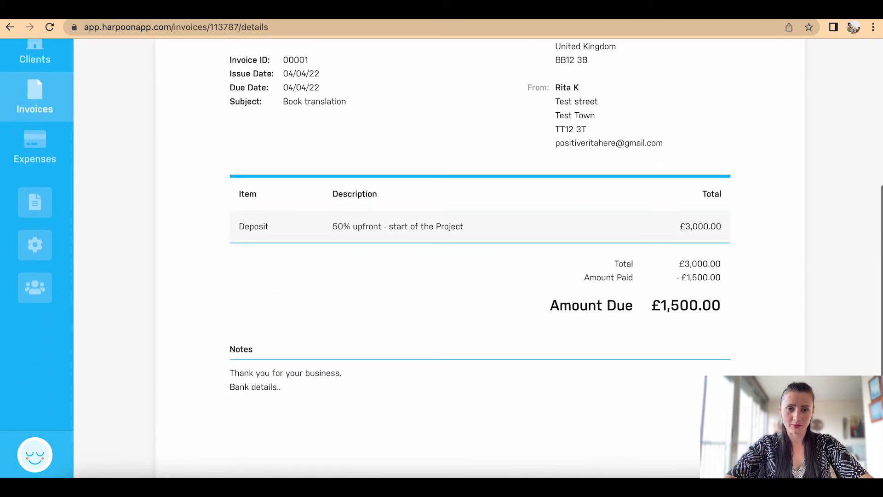
scroll(442, 257, up, 7)
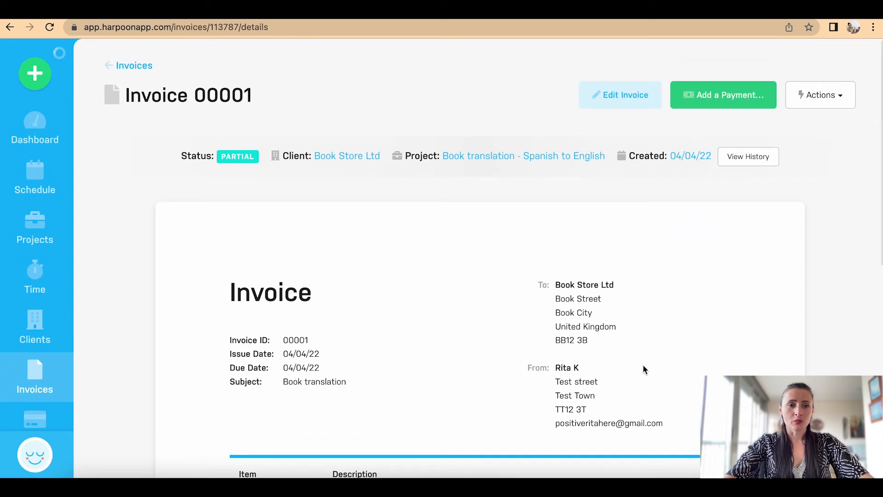
Step: Open the Invoices list and check the April chart: £1,500 open, £1,500 paid
click(36, 381)
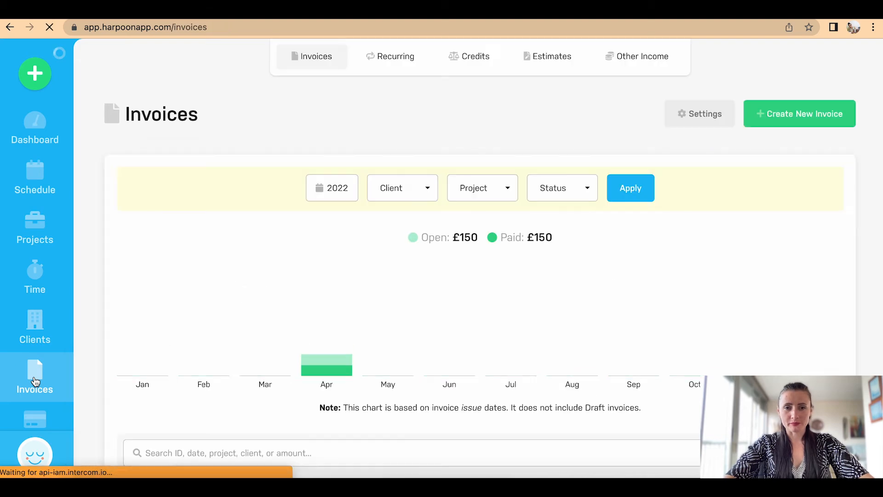
scroll(301, 335, down, 5)
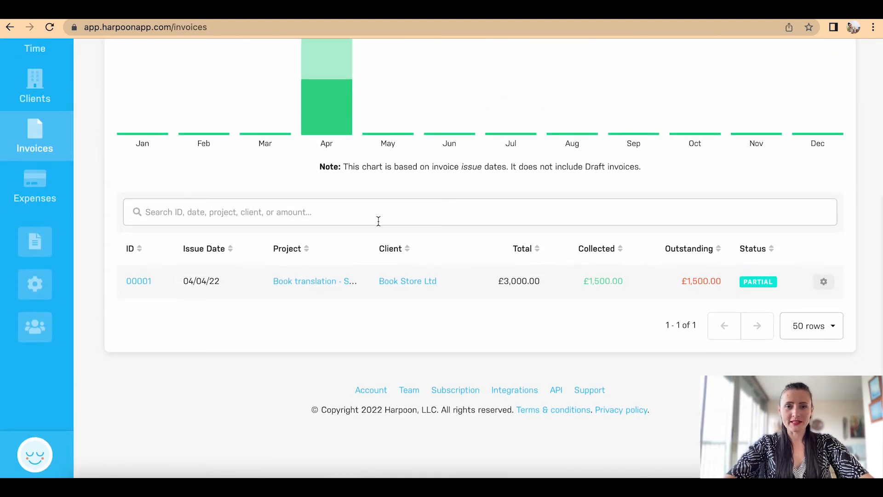
scroll(716, 320, up, 3)
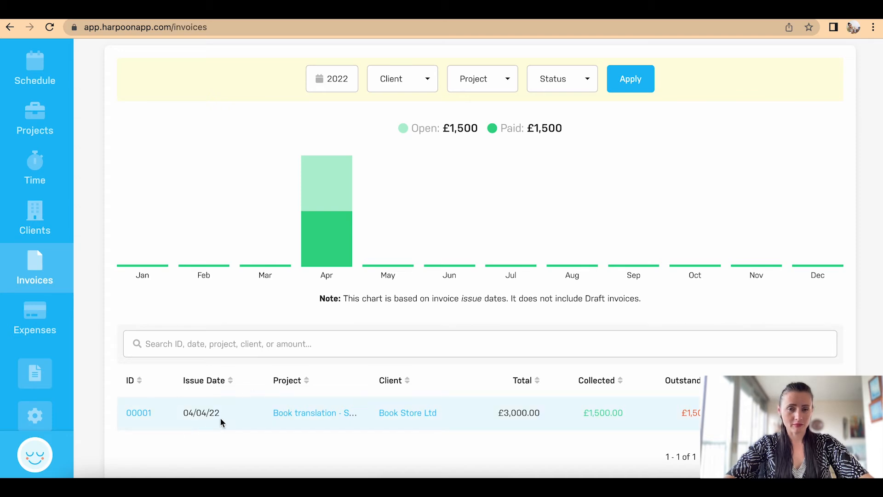
mouse_move(342, 246)
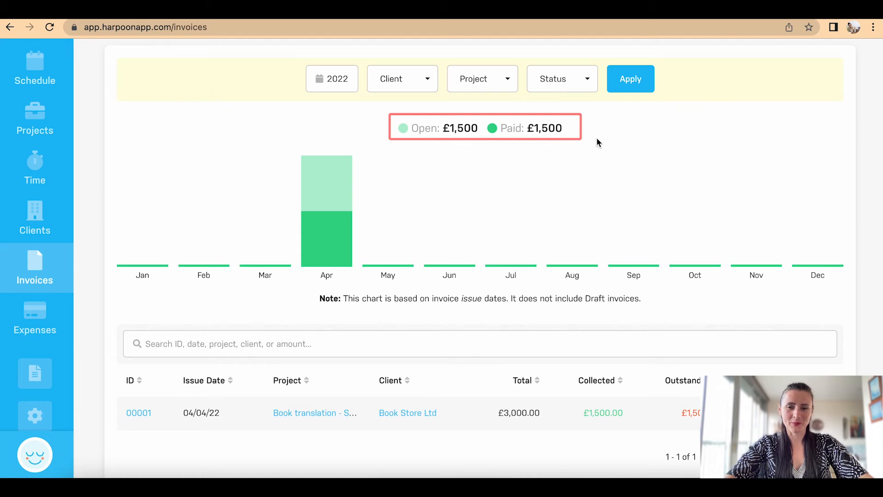
scroll(719, 246, up, 3)
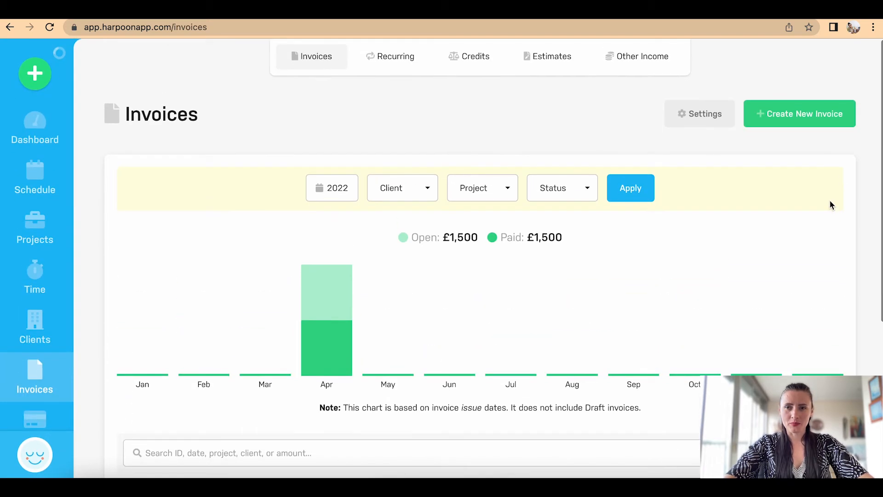
Step: Start a new invoice for the Writing blog post project with payment due in 5 Days
click(814, 118)
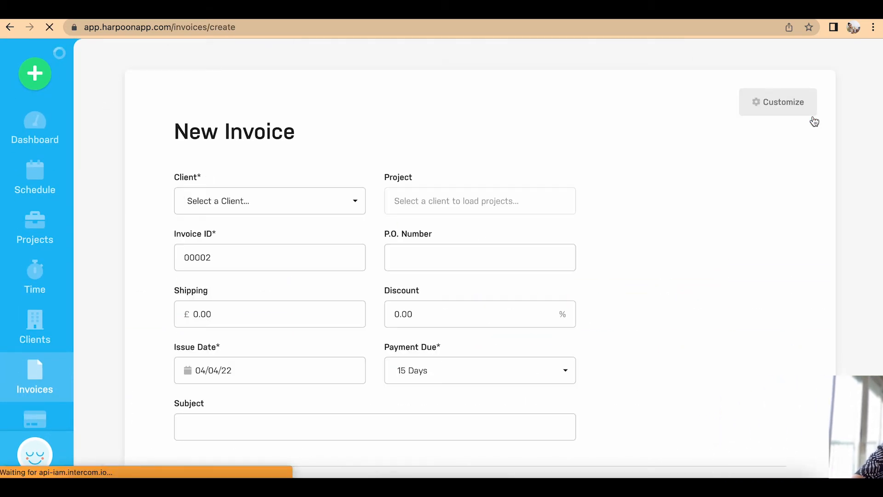
click(263, 207)
click(205, 284)
click(480, 201)
click(432, 260)
scroll(431, 267, down, 4)
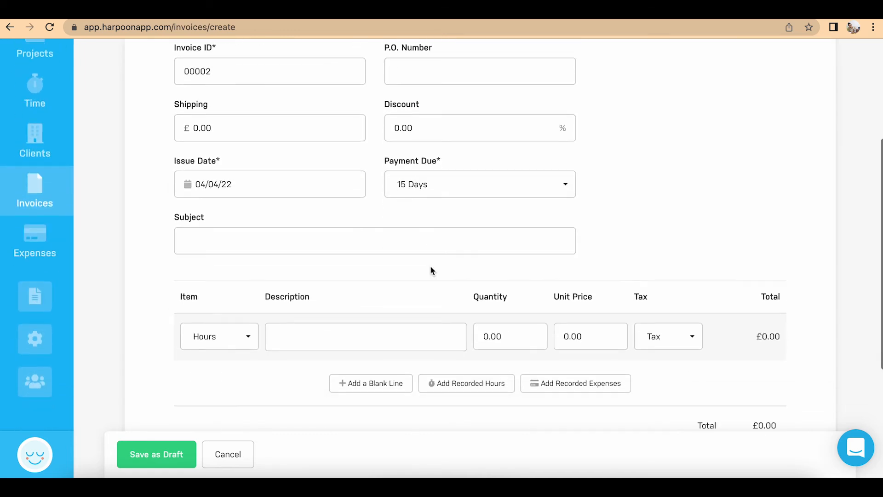
click(430, 184)
click(426, 236)
scroll(414, 207, down, 2)
Step: Give invoice 00002 the subject 'Blog post #123' and bring up its unbilled recorded hours
click(366, 169)
text(Blog post £)
key(BackSpace)
text(#123)
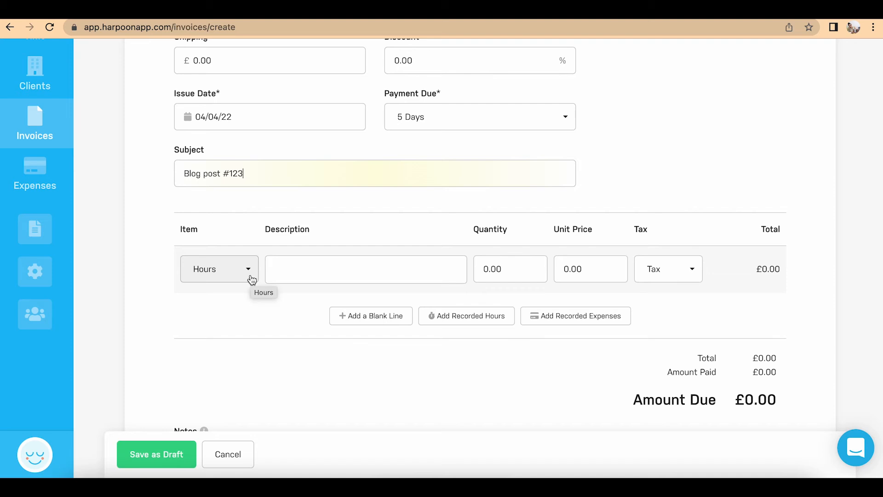
scroll(255, 301, down, 1)
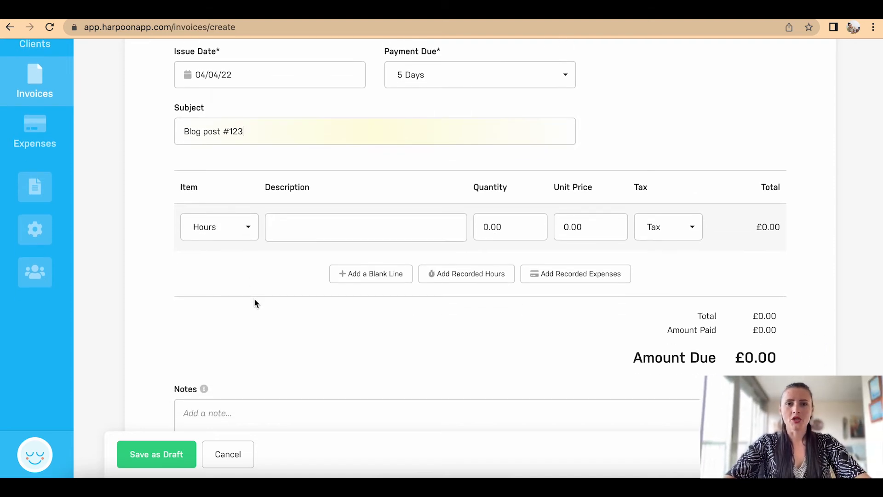
scroll(255, 312, up, 6)
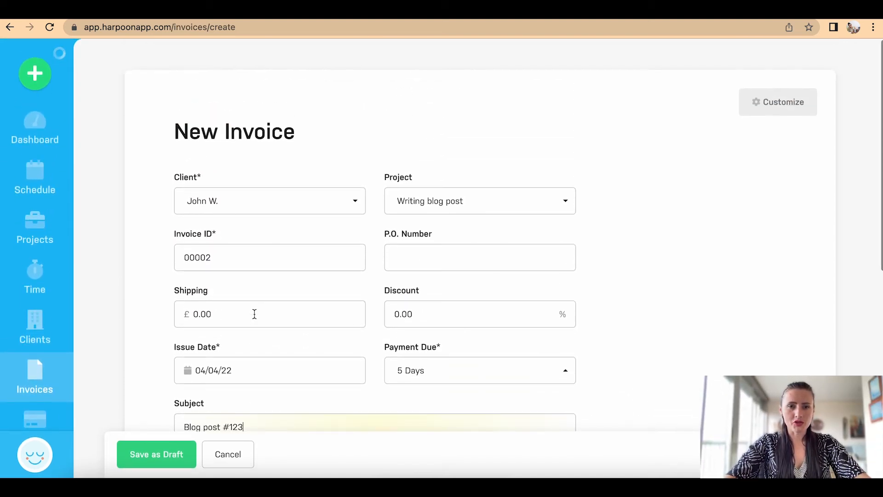
scroll(255, 312, down, 2)
scroll(255, 318, down, 6)
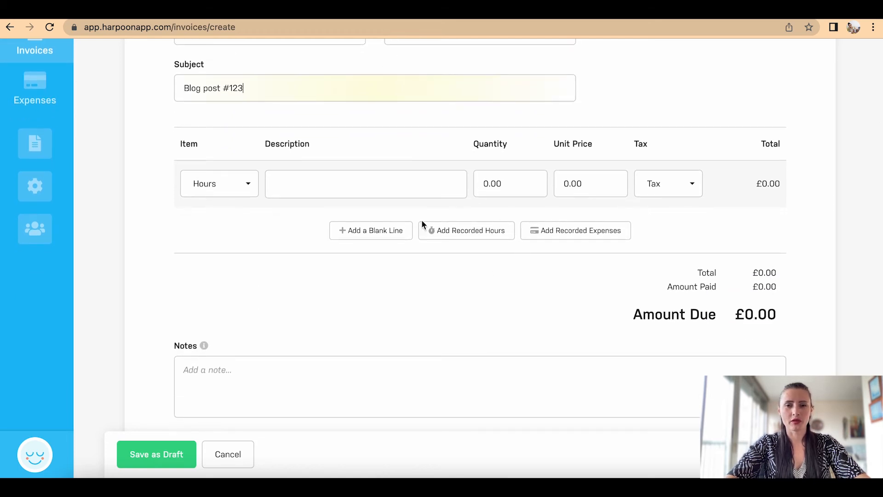
click(477, 235)
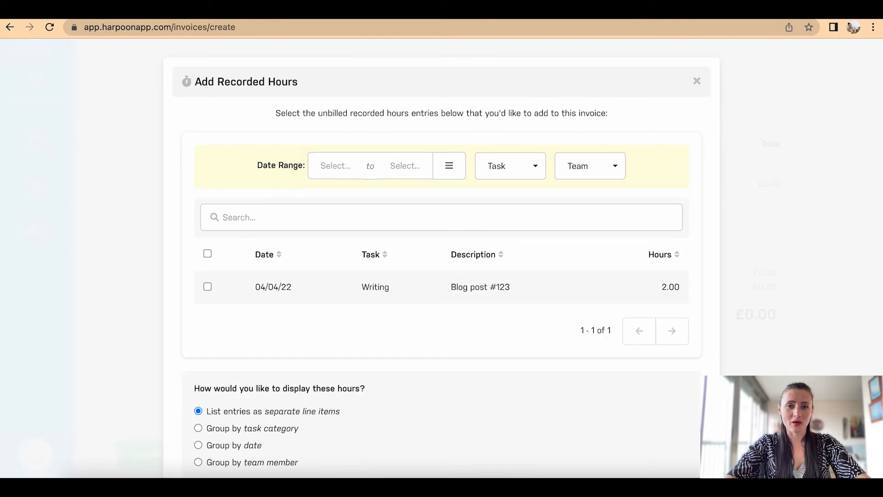
Step: Bill the 2.00-hour Blog post #123 writing entry and remove the empty line, totalling £30.00
click(208, 287)
scroll(267, 314, down, 2)
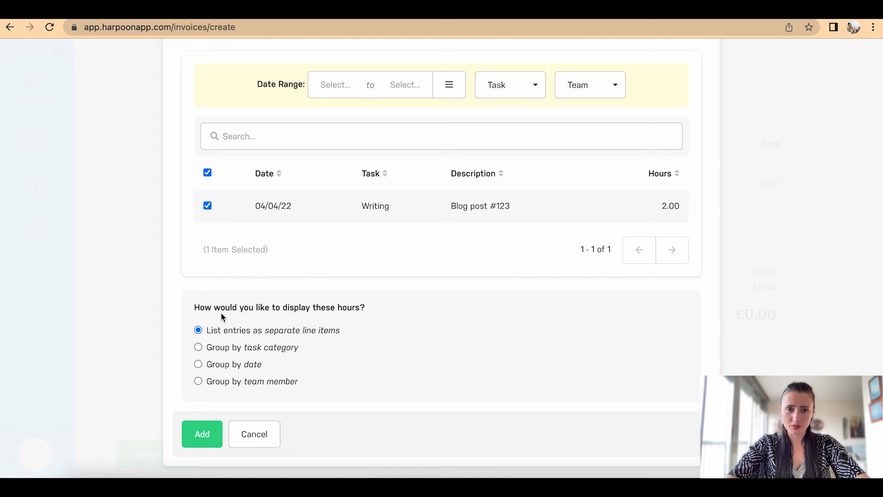
scroll(221, 313, down, 1)
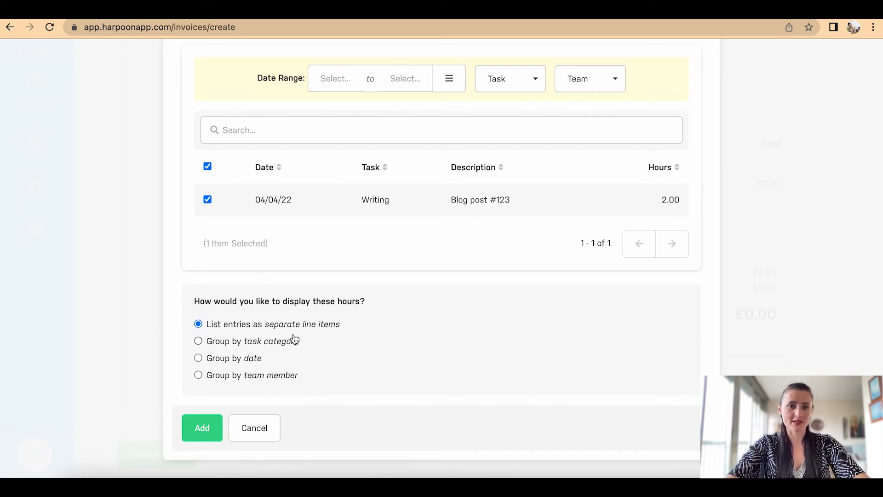
click(211, 434)
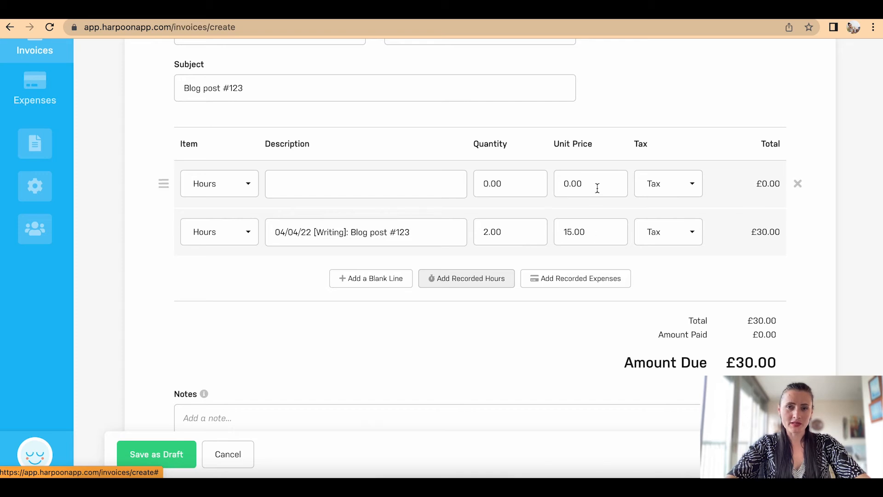
click(799, 184)
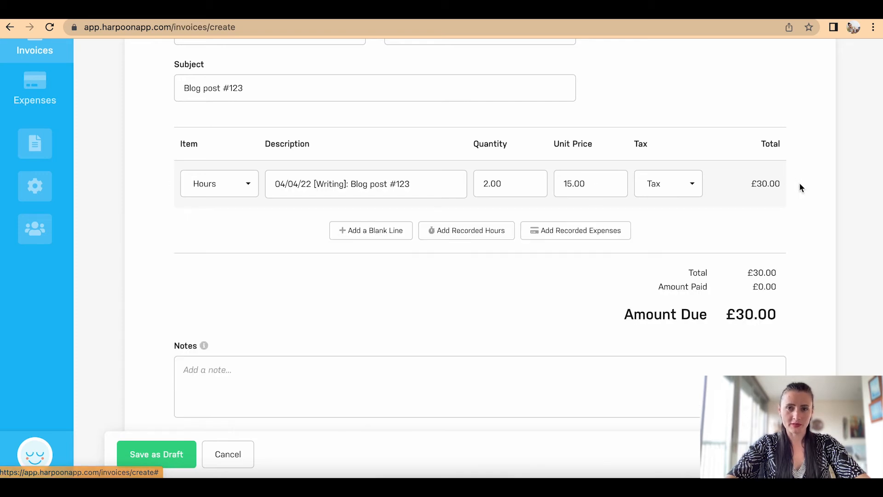
Step: Add the £10.00 Pictures for article expense and save invoice 00002 as a £40.00 draft
click(565, 232)
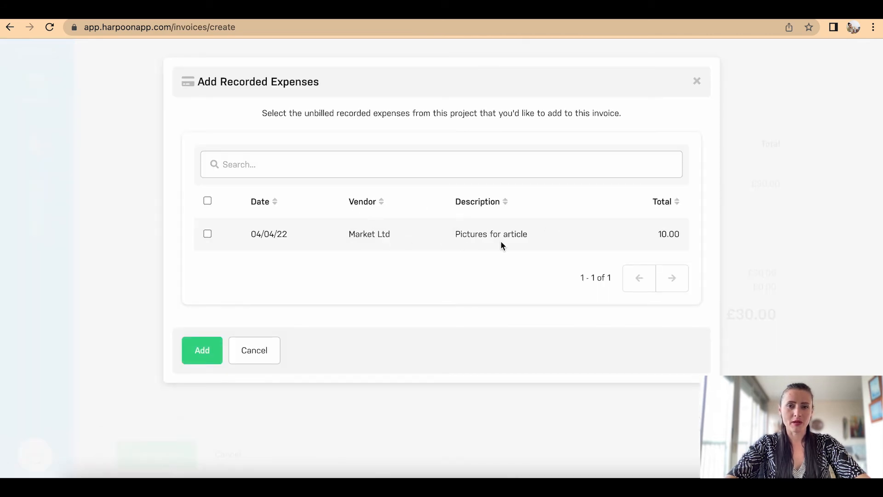
click(206, 234)
click(197, 352)
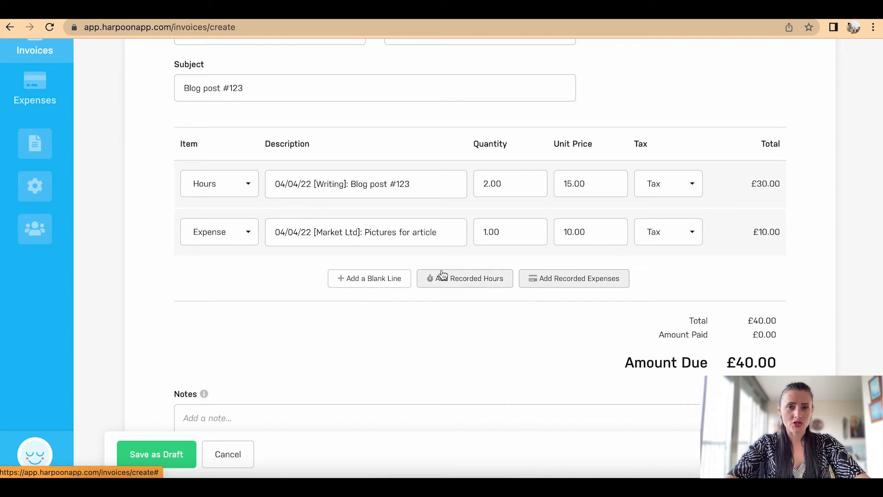
scroll(276, 280, down, 3)
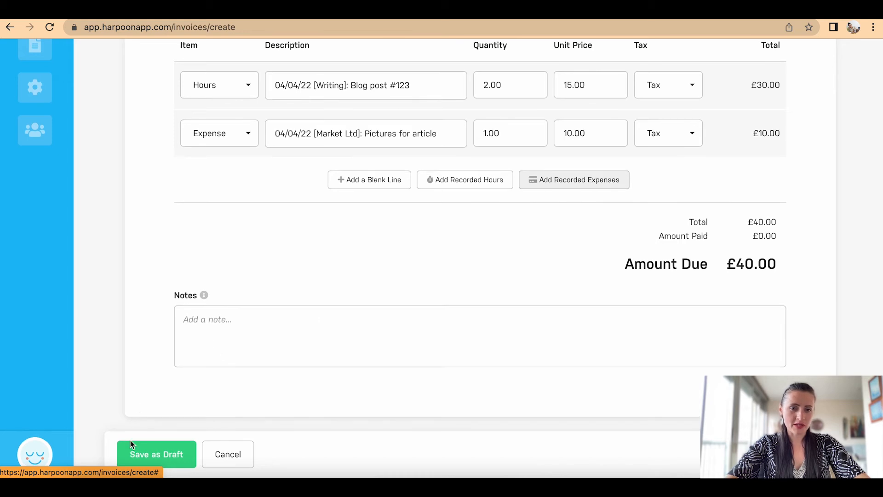
click(150, 454)
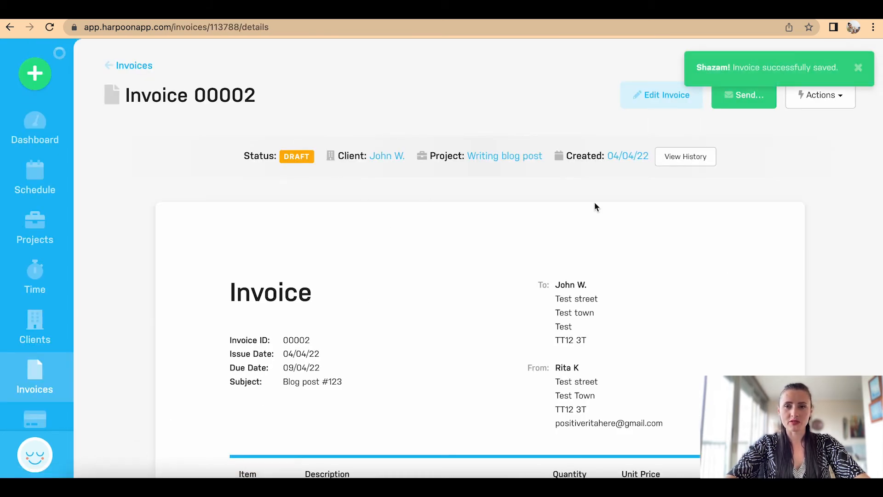
Step: Return to the Invoices list, showing 00002 as a £40.00 Draft beside Partial 00001
scroll(594, 202, down, 5)
scroll(594, 202, down, 2)
scroll(595, 203, up, 7)
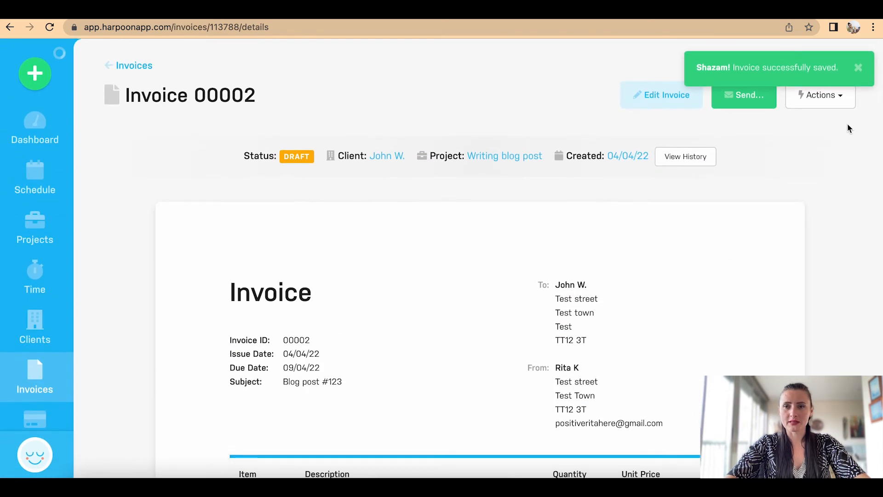
click(835, 97)
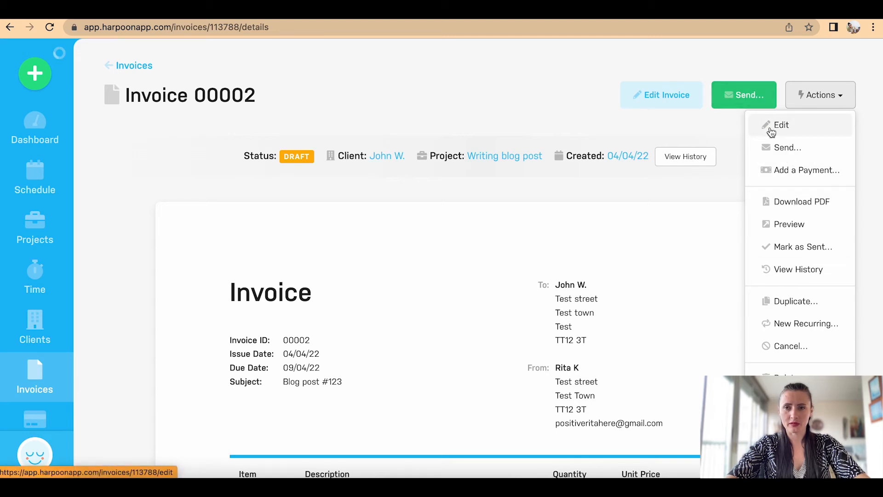
click(860, 131)
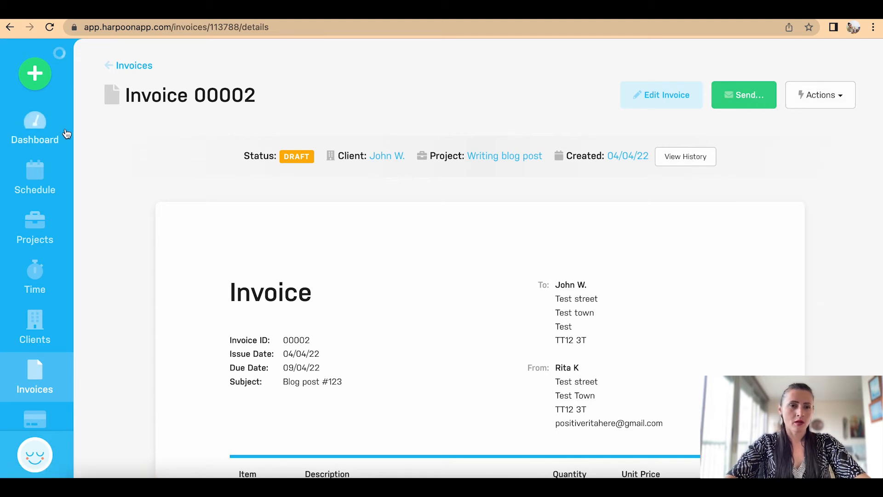
click(37, 380)
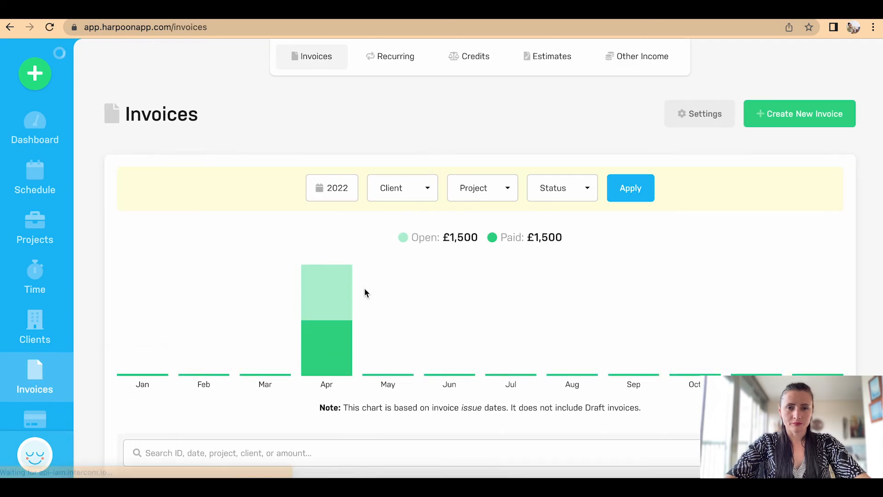
scroll(365, 288, down, 6)
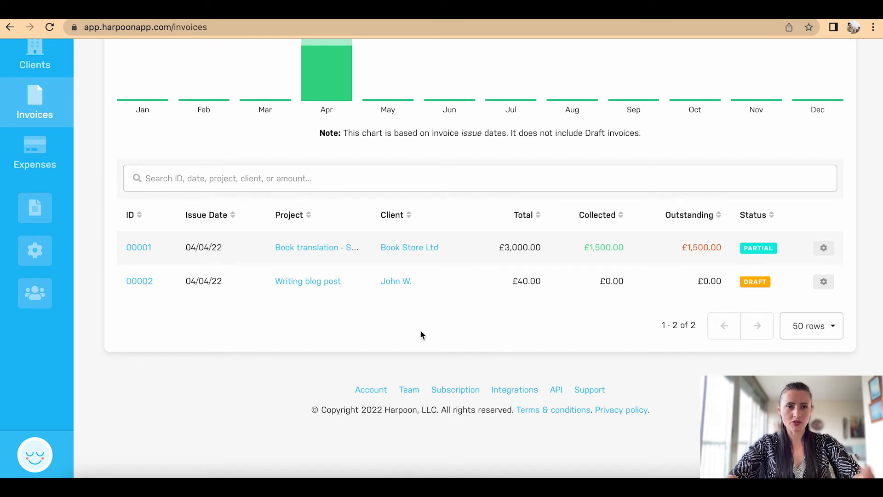
click(827, 249)
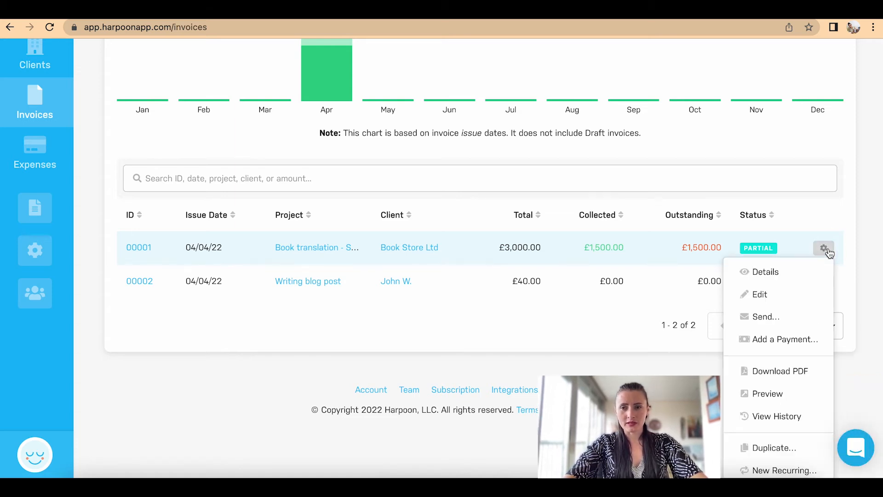
Step: Record a second £1,500.00 BACS payment dated 04/04/22 on invoice 00001, leaving £0.00 due
click(803, 348)
click(423, 305)
double_click(291, 295)
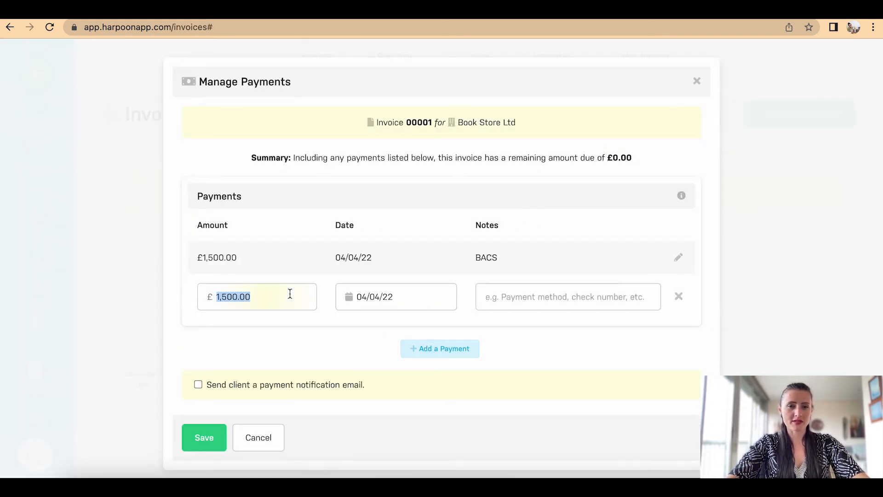
click(437, 292)
click(508, 294)
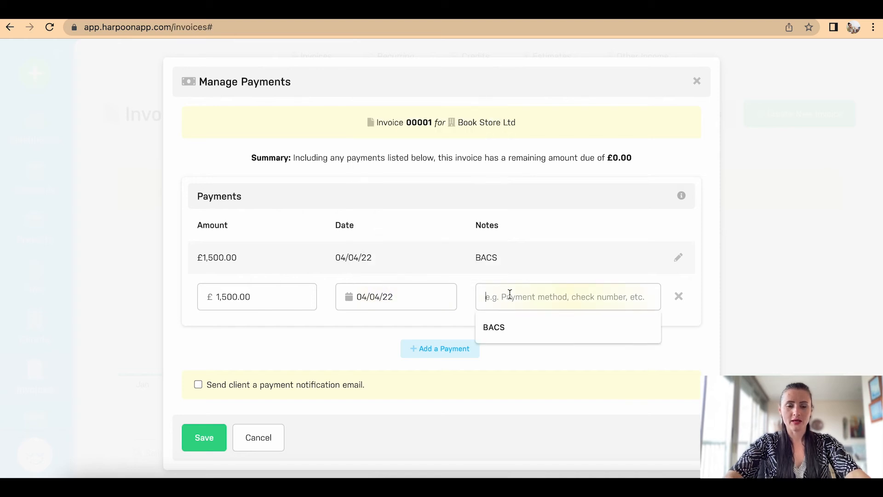
click(516, 327)
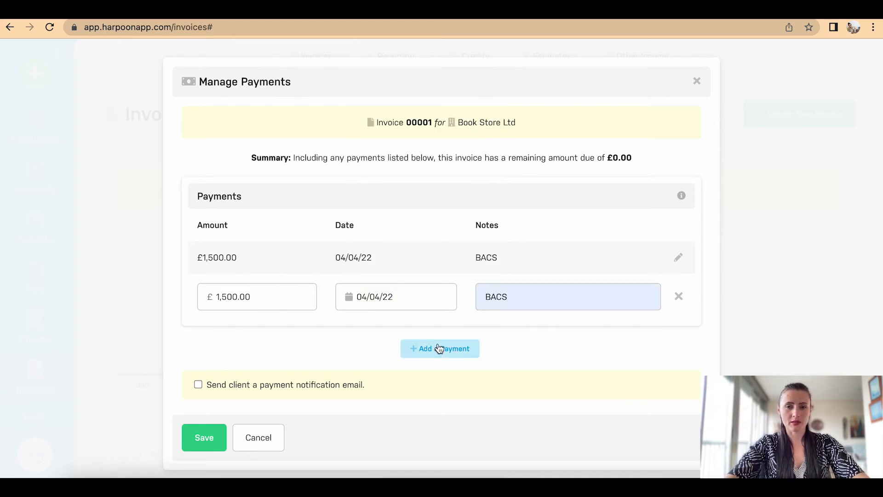
click(204, 438)
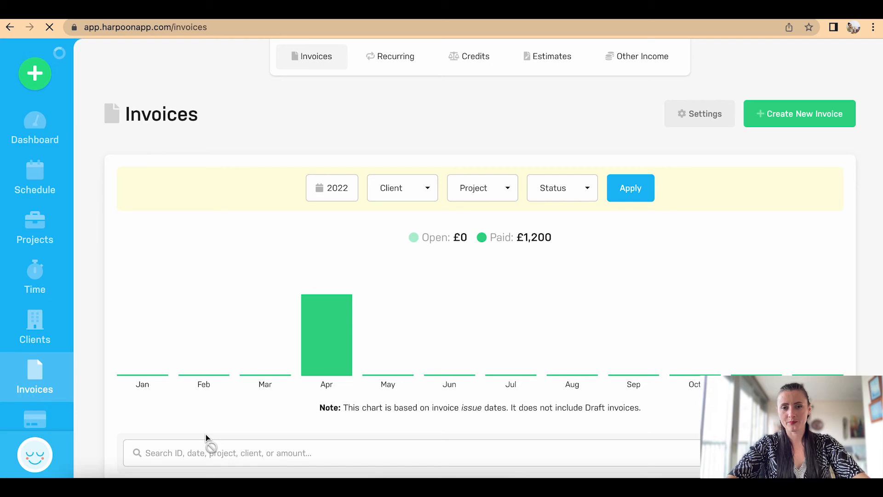
Step: Add a £40.00 payment dated 04/04/22 on invoice 00002 with the note 'PayPal payment'
scroll(567, 300, down, 6)
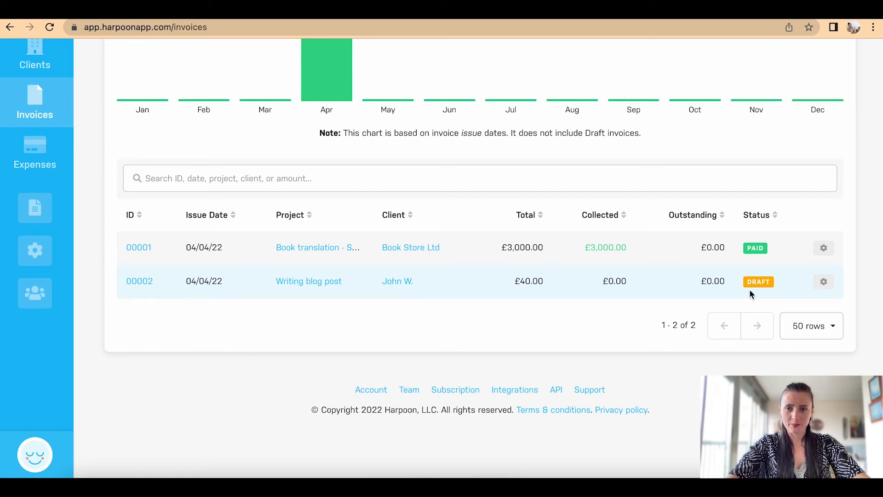
click(832, 287)
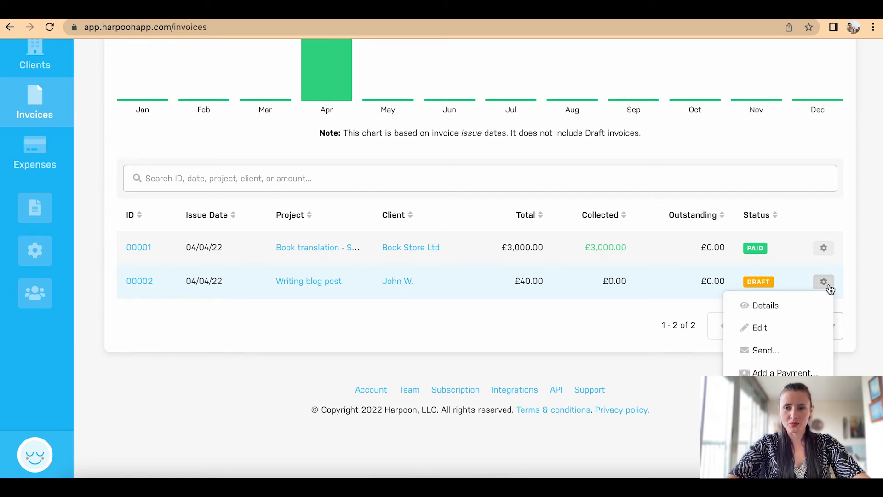
click(804, 373)
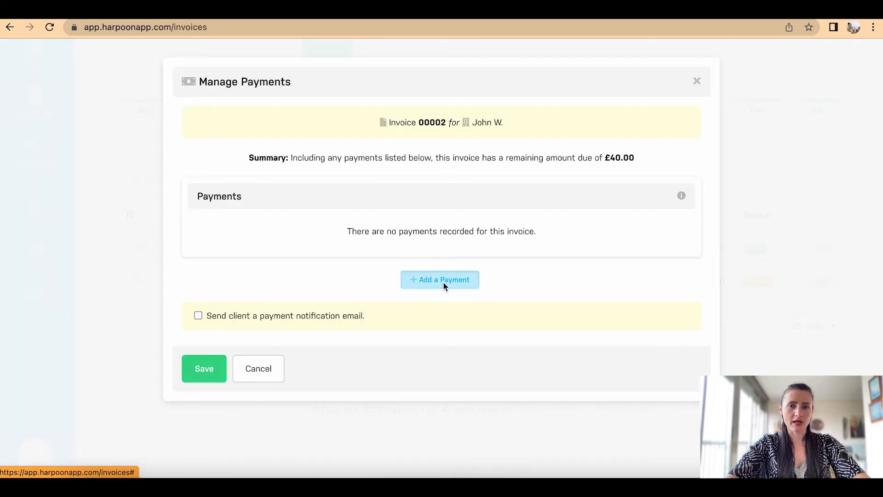
click(444, 284)
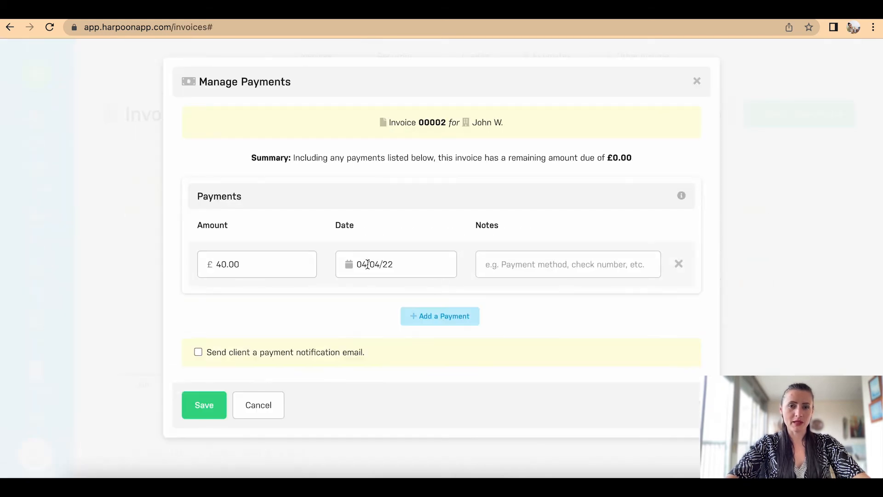
click(504, 265)
text(PayPal)
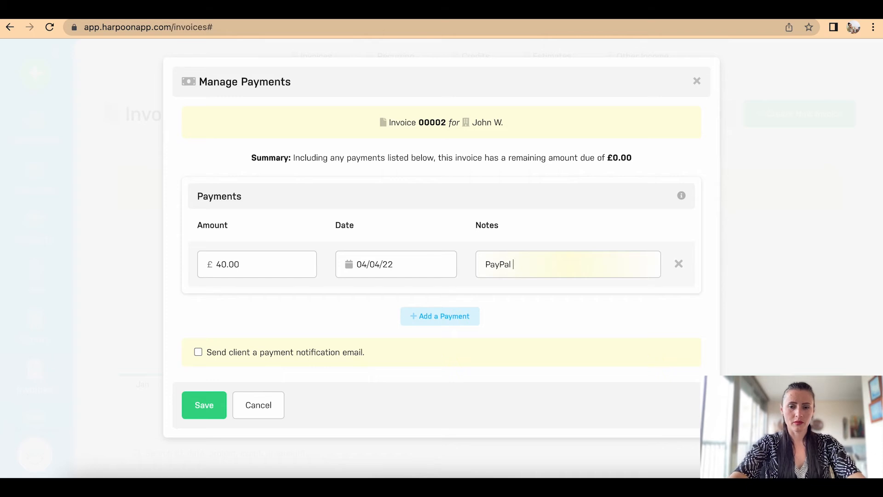
text(payment ref.)
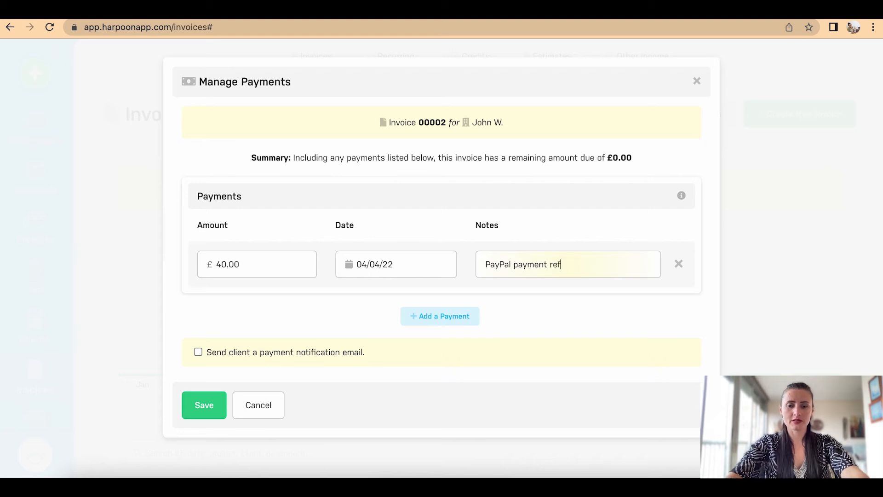
Step: Append the payment reference, save, and confirm the chart shows £0 open and £3,040 paid
text(00000345)
click(197, 407)
scroll(388, 357, down, 5)
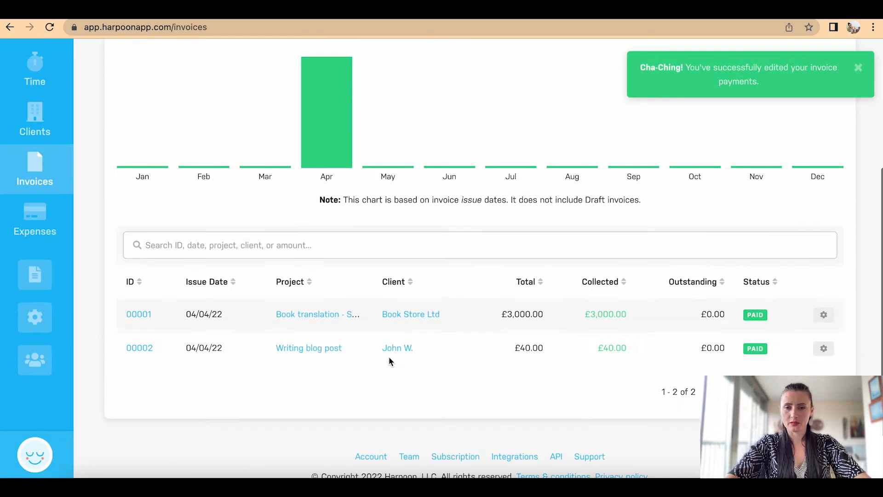
scroll(735, 285, up, 3)
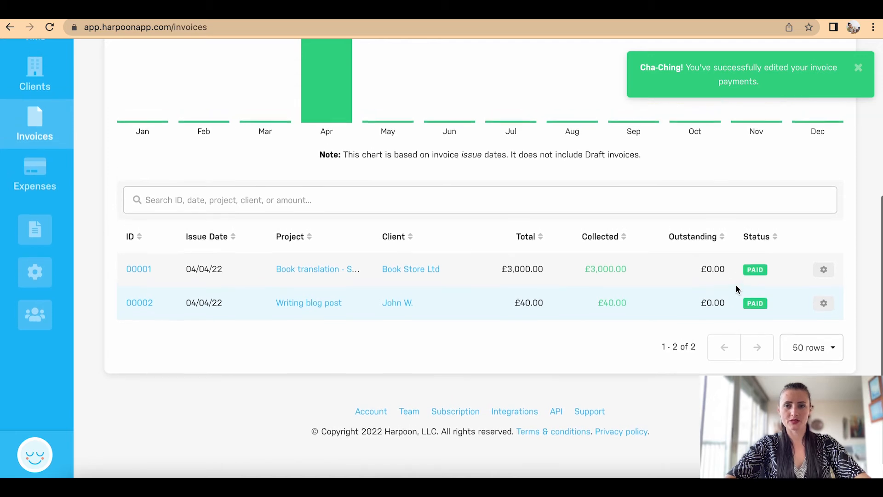
scroll(735, 289, up, 2)
scroll(736, 289, down, 3)
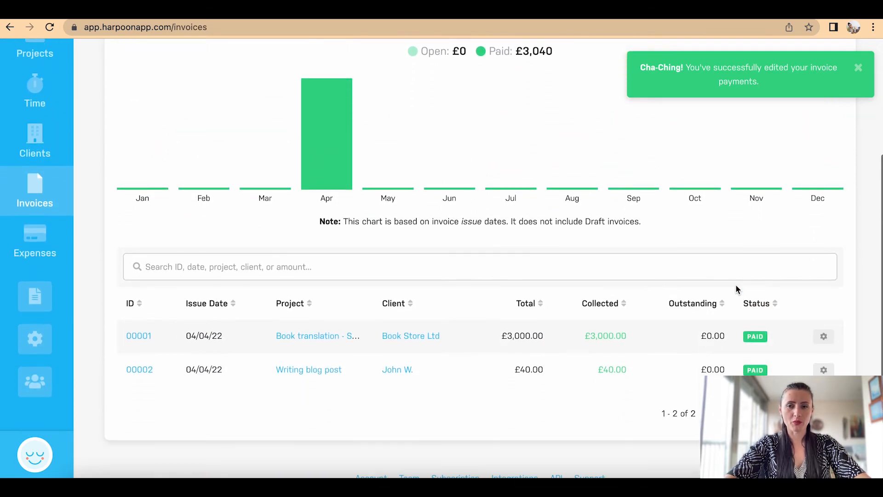
scroll(736, 289, up, 2)
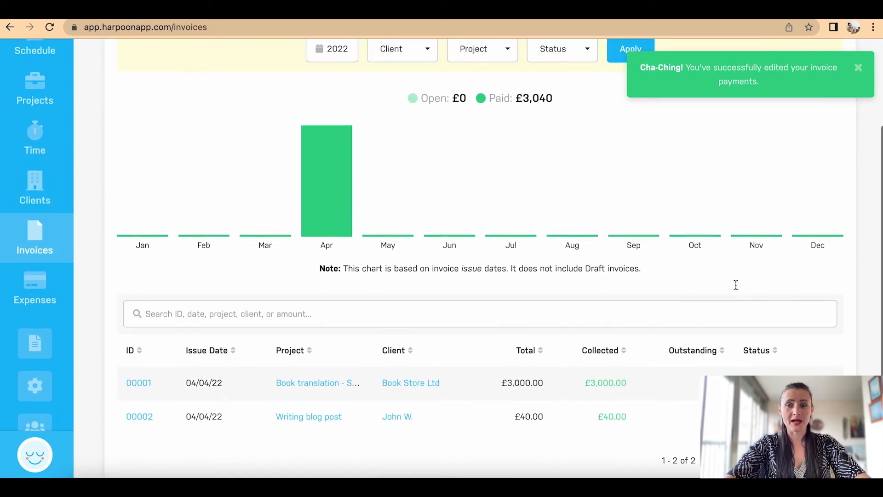
scroll(735, 284, up, 2)
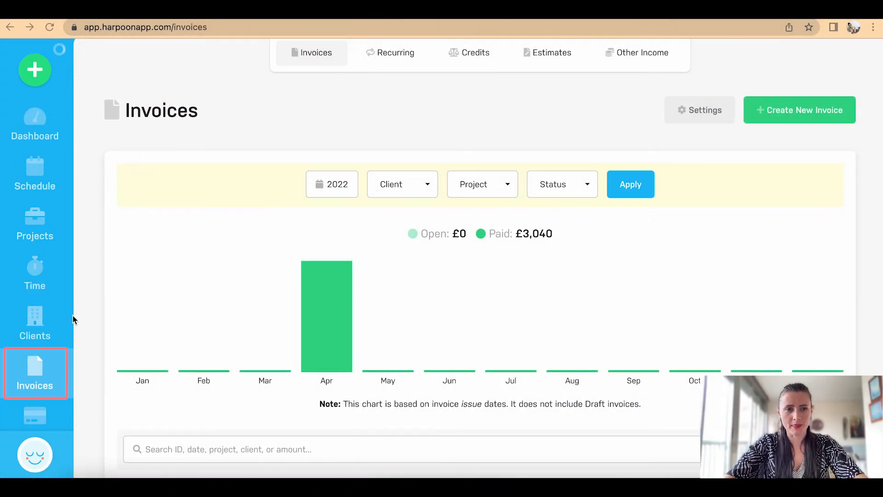
Step: Go to Recurring invoices and open a New Recurring Invoice form with Weekly frequency
mouse_move(53, 386)
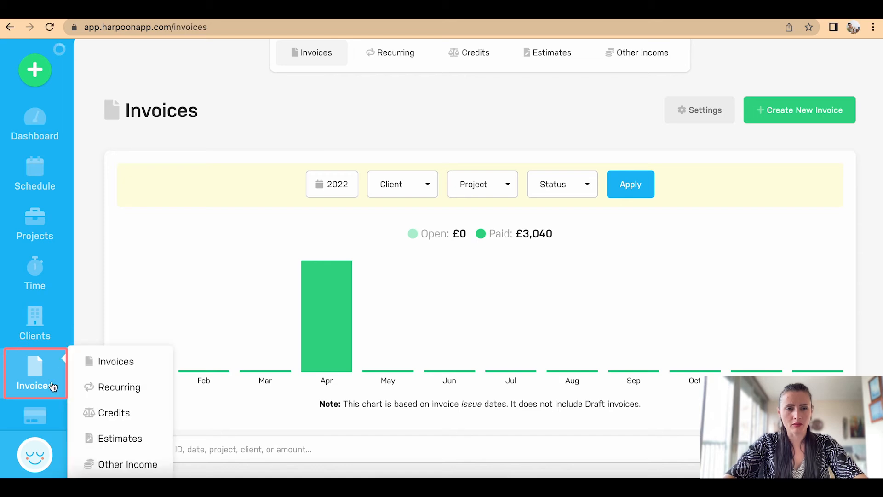
click(117, 388)
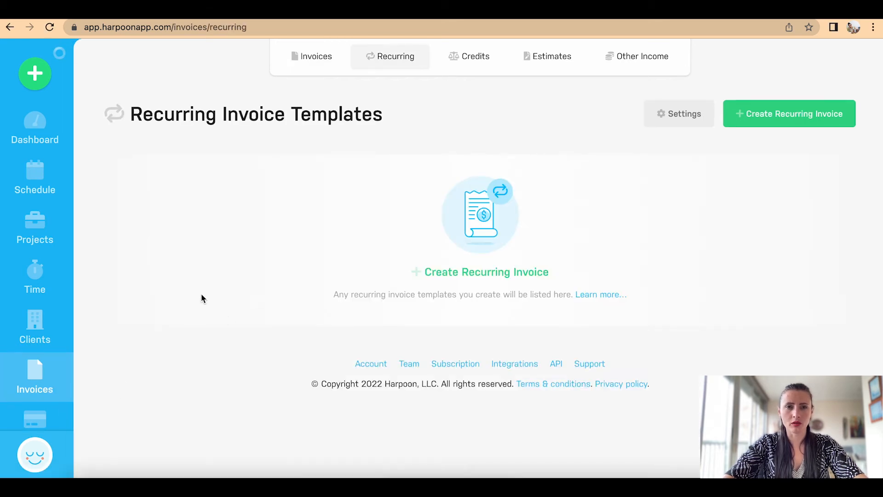
click(297, 65)
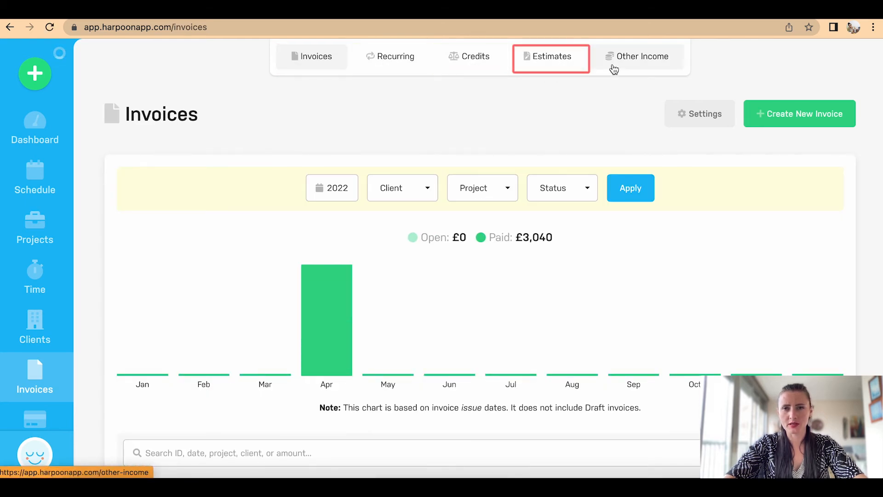
click(404, 63)
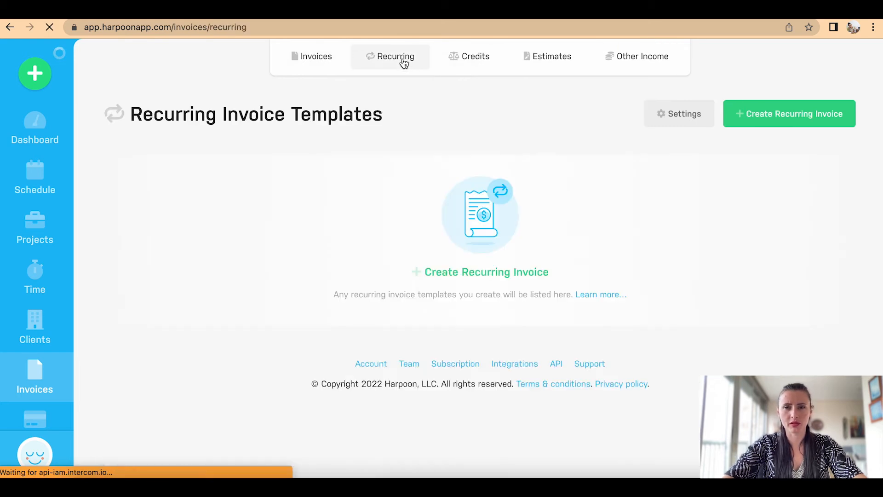
click(787, 118)
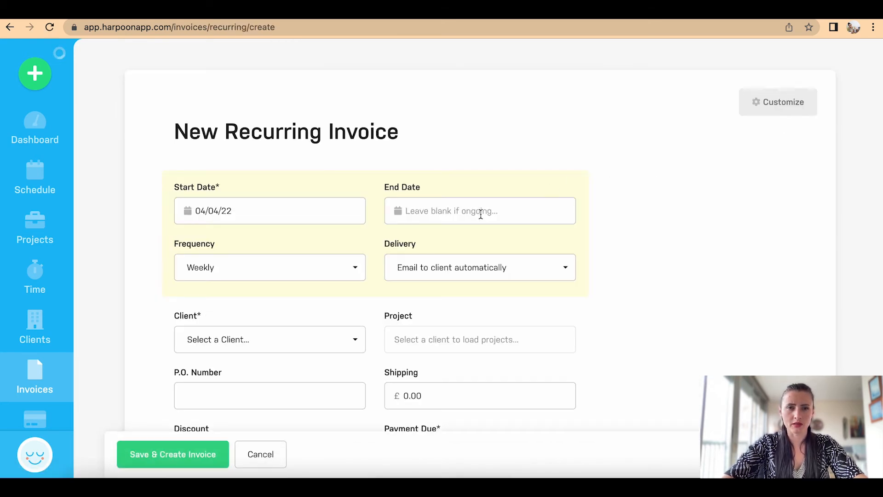
Step: Set the recurring invoice to run from 11/04/22 to 26/06/22, keeping Weekly frequency
scroll(481, 214, down, 3)
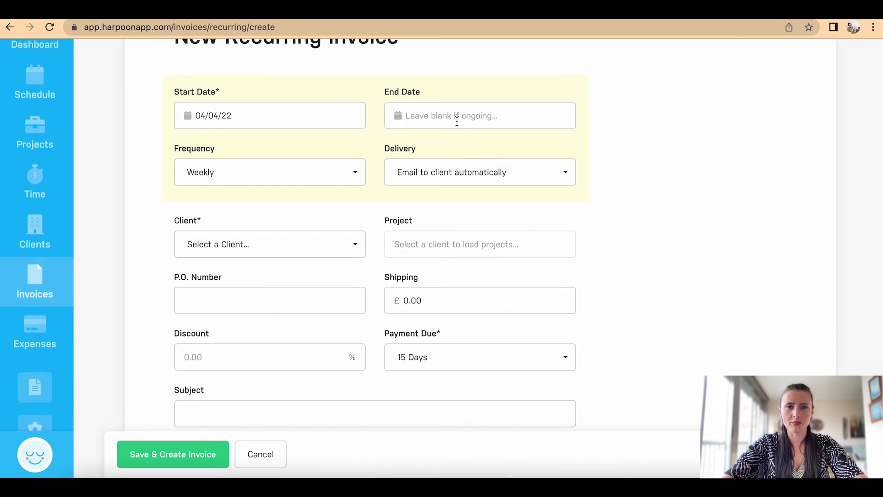
click(293, 124)
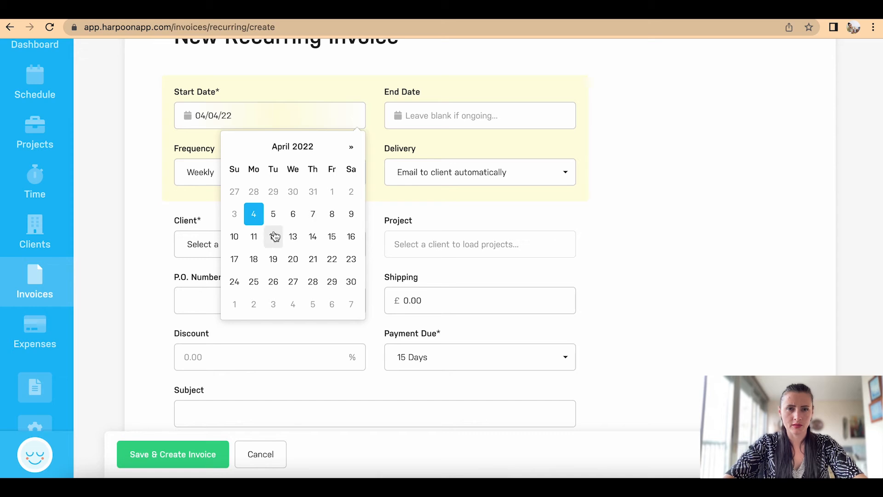
click(254, 237)
click(450, 121)
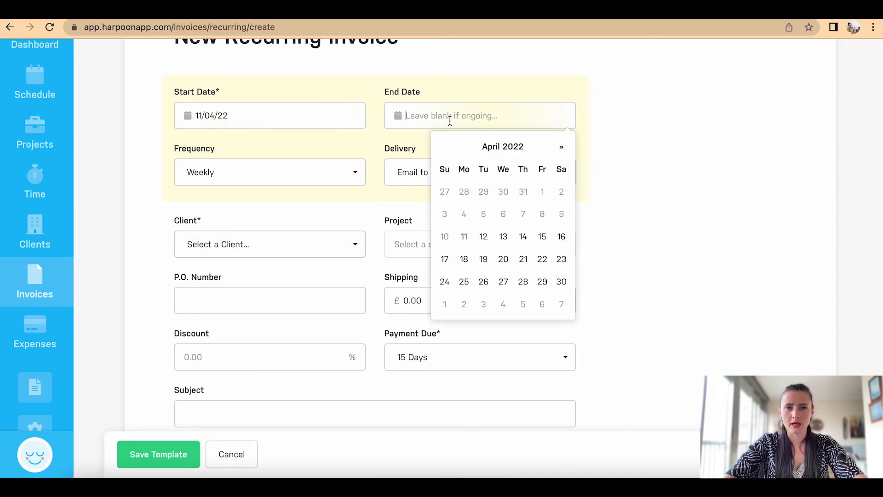
click(561, 147)
click(561, 148)
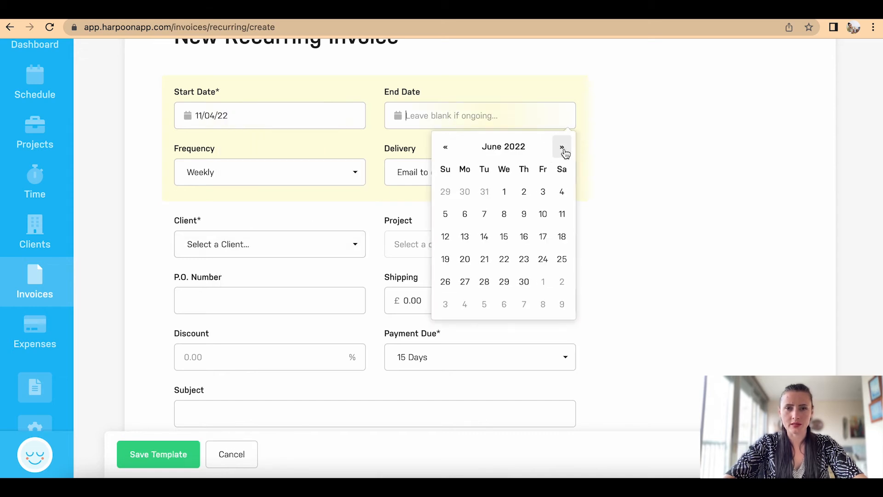
click(446, 282)
click(290, 175)
click(290, 173)
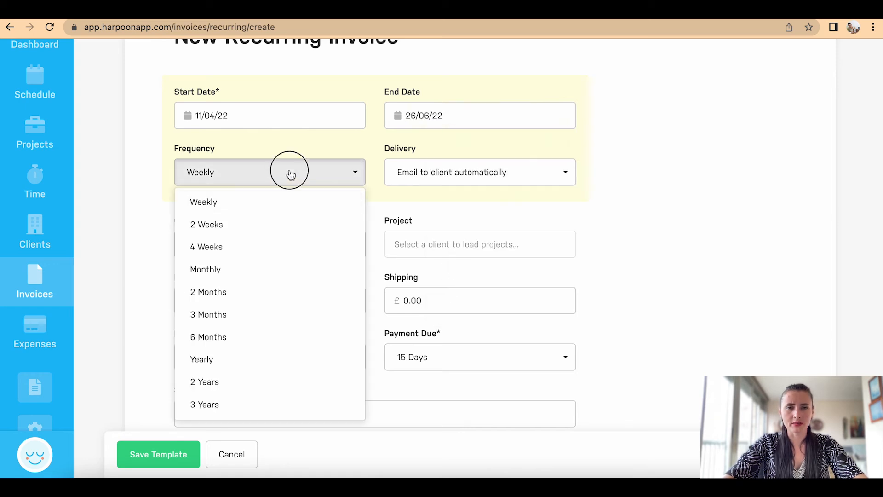
Step: Keep automatic email delivery, then assign an existing client and their Writing blog post project
click(451, 179)
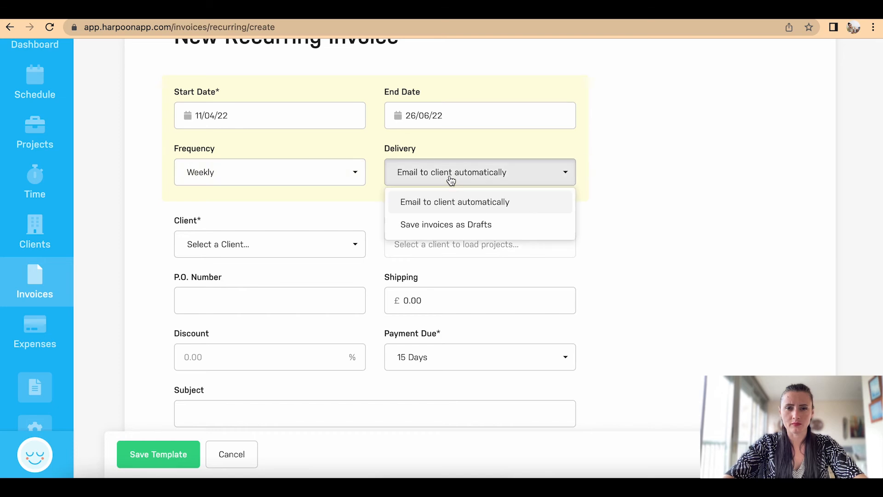
click(450, 179)
scroll(469, 237, down, 2)
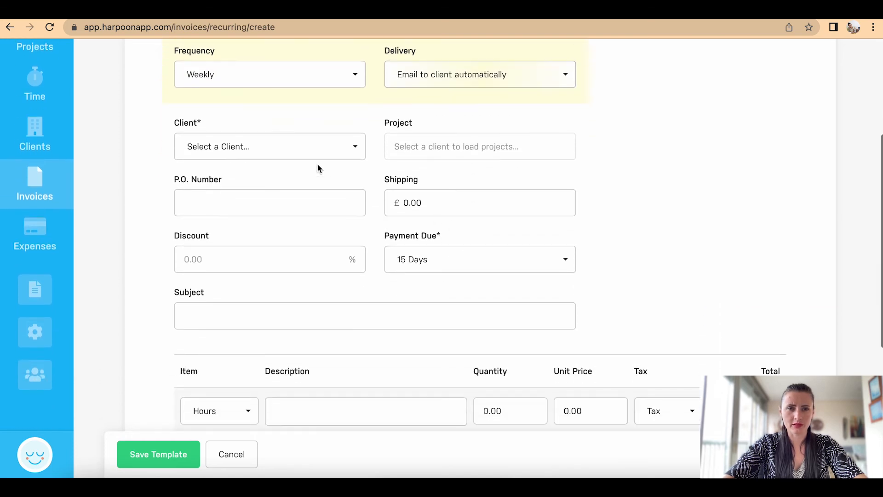
click(313, 154)
click(283, 230)
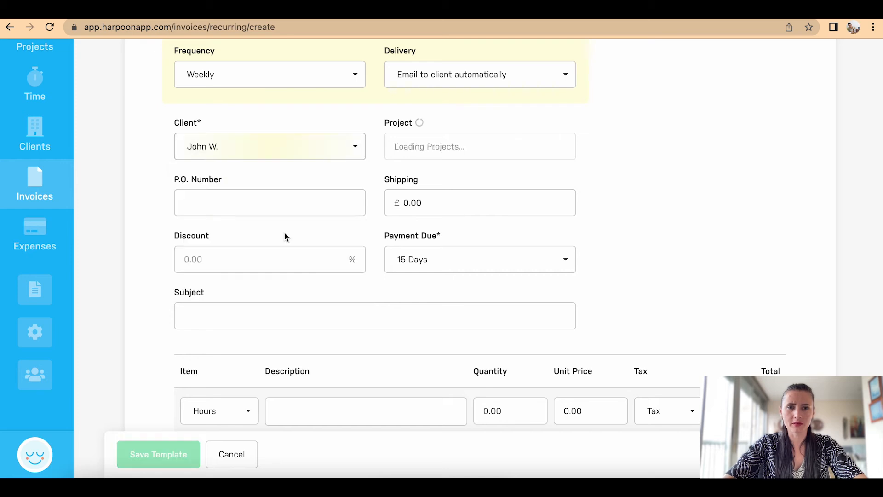
click(424, 152)
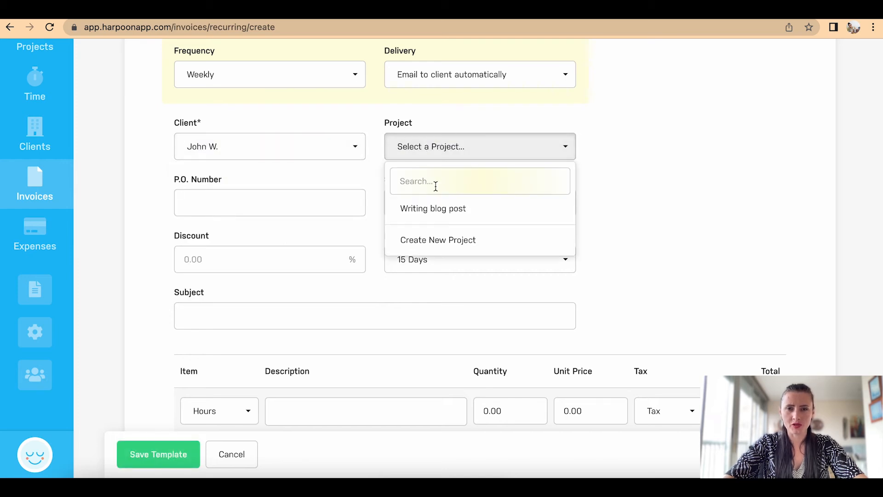
click(440, 207)
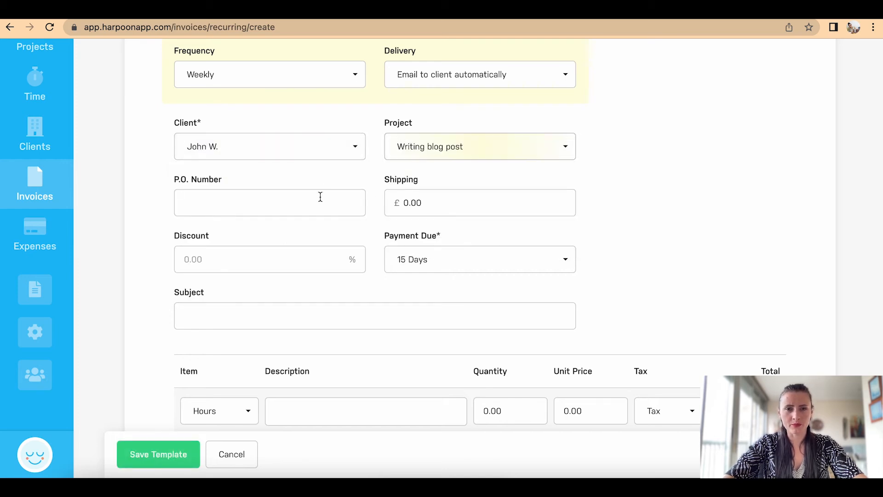
scroll(393, 214, down, 1)
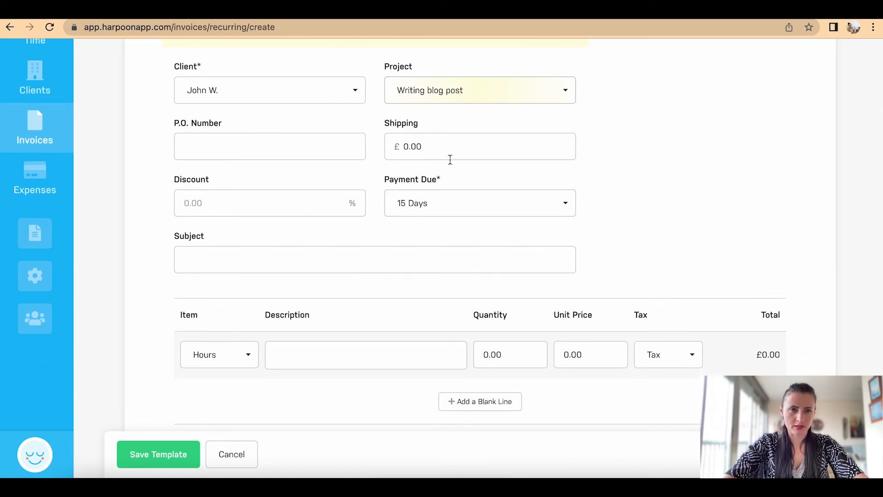
Step: Set Payment Due to Upon Receipt and enter the subject 'Writing blog post'
scroll(505, 185, up, 1)
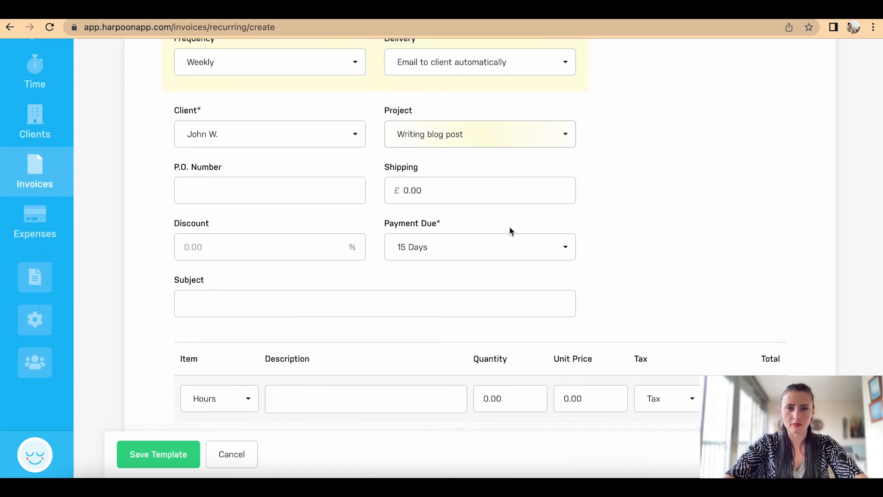
scroll(510, 231, down, 1)
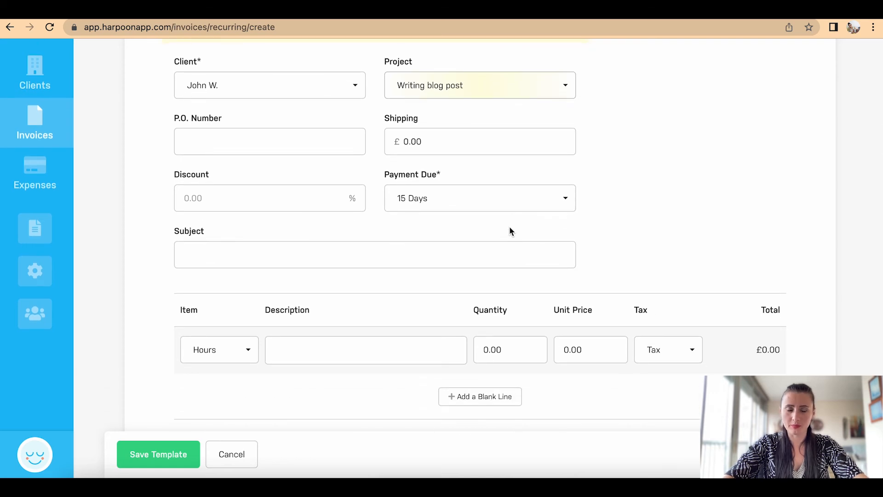
click(489, 201)
click(465, 228)
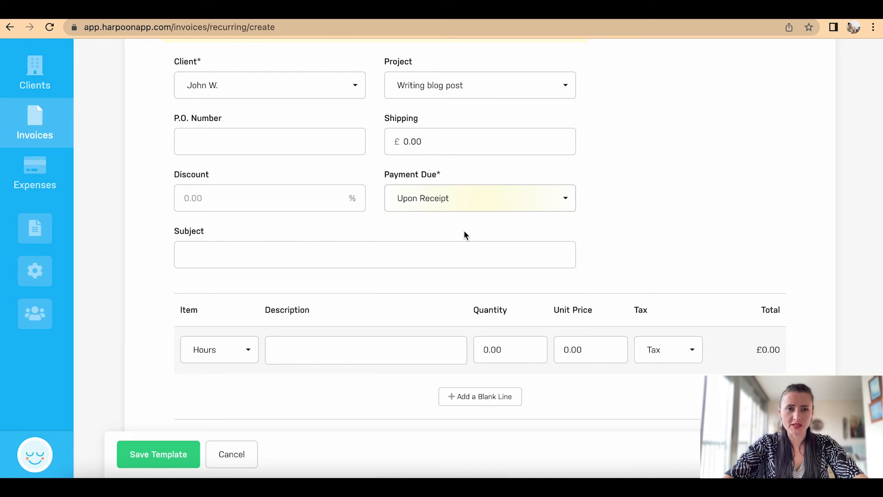
scroll(463, 232, down, 2)
click(441, 192)
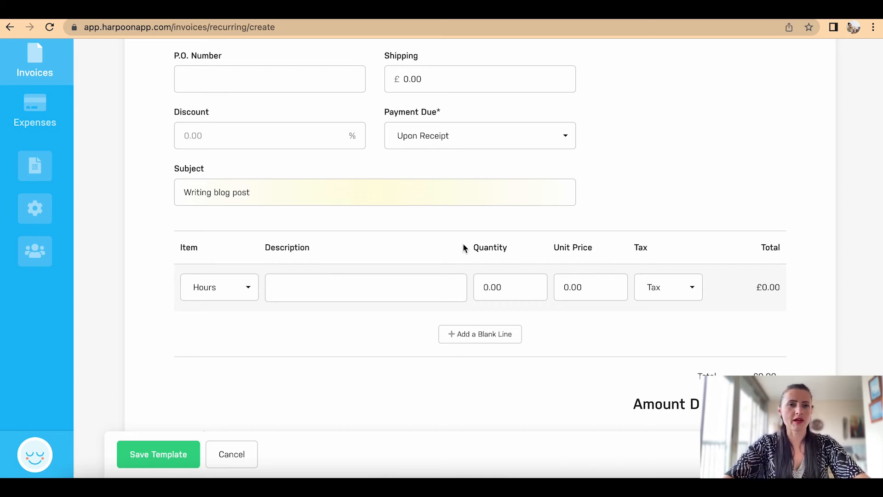
scroll(463, 243, up, 5)
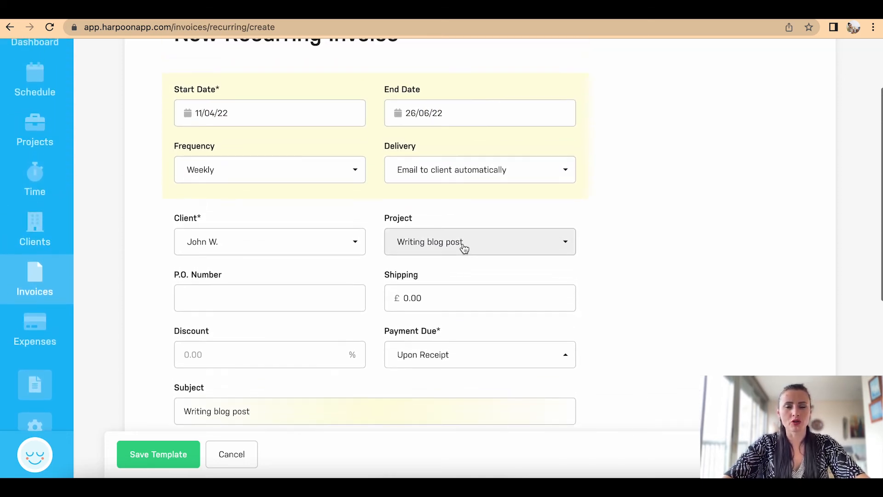
scroll(464, 248, down, 2)
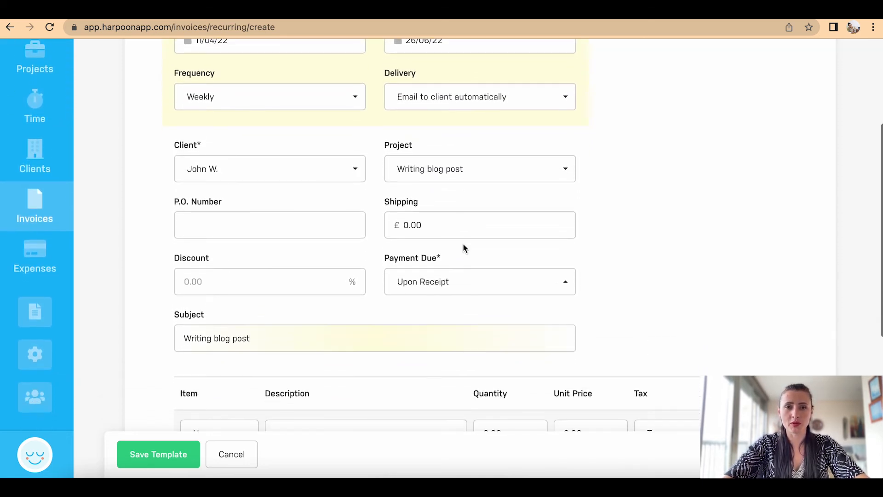
scroll(463, 243, down, 2)
scroll(462, 242, up, 3)
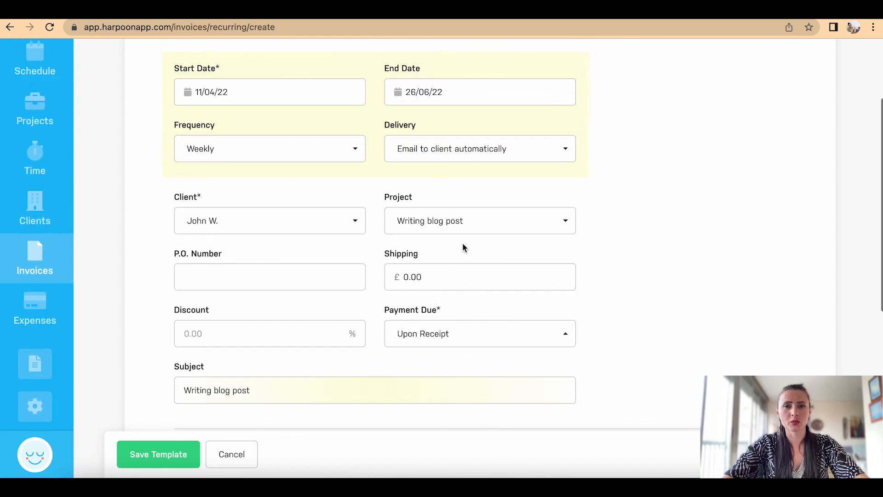
scroll(475, 329, down, 3)
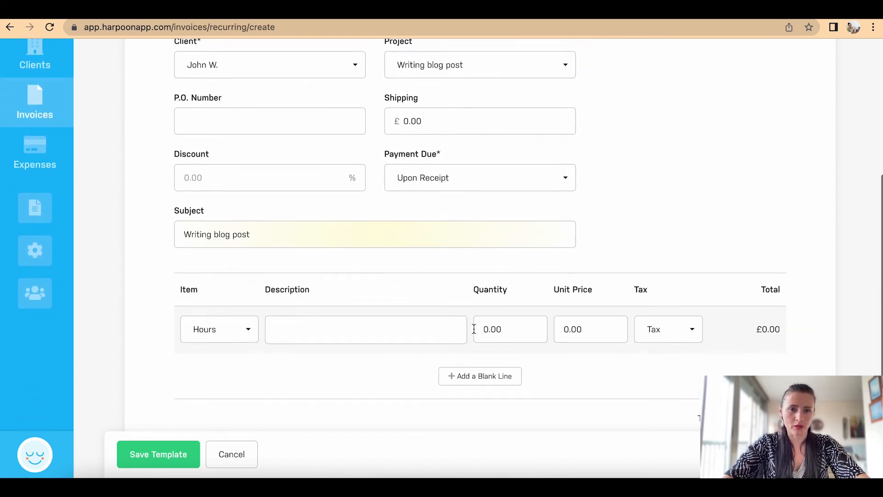
Step: Add a Fee line 'Blog post' at quantity 1 and unit price 100, then save the template
click(252, 322)
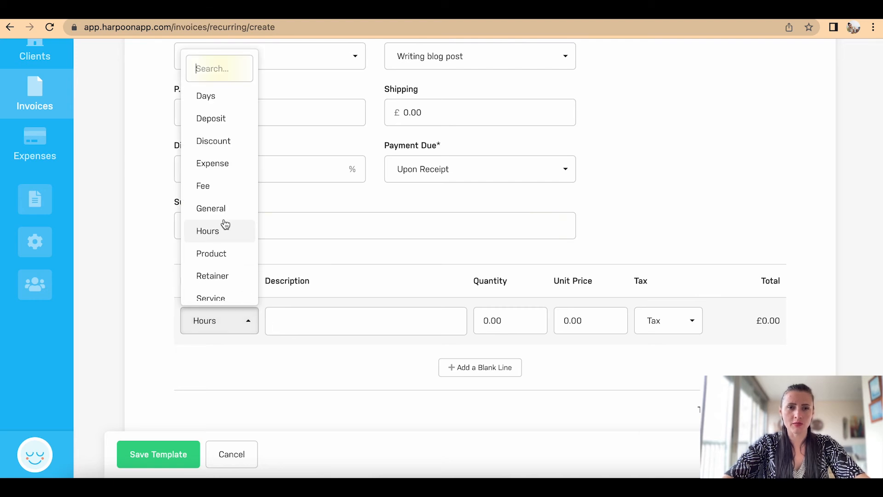
click(225, 190)
click(327, 318)
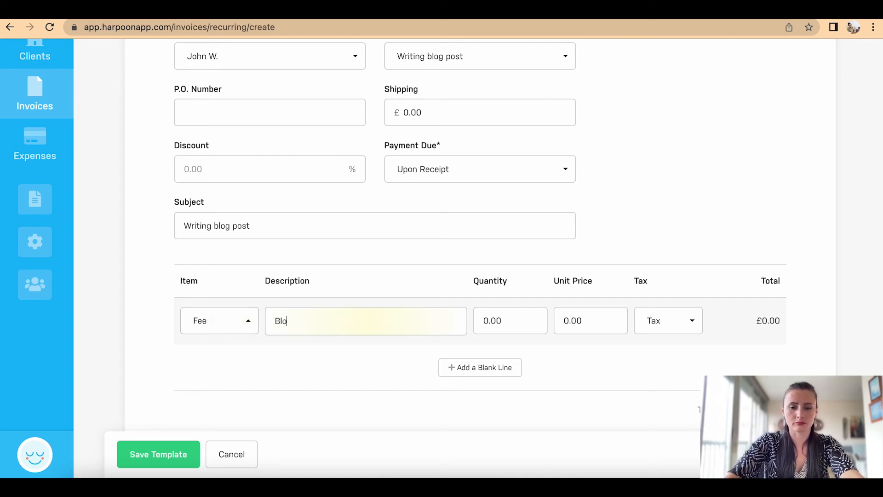
drag(520, 323, 478, 320)
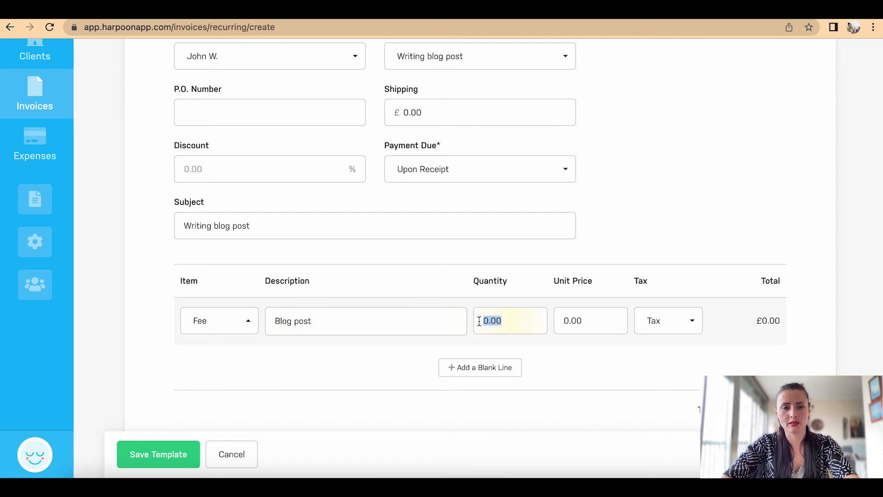
text(1)
key(Tab)
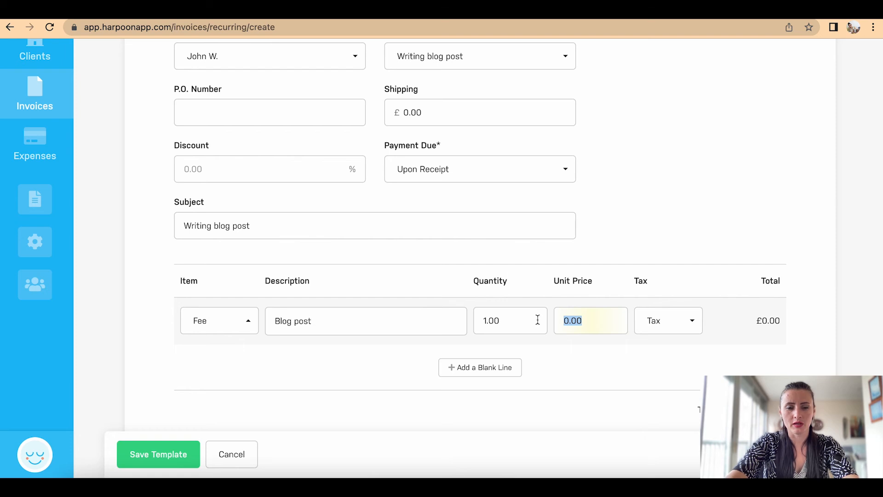
text(100)
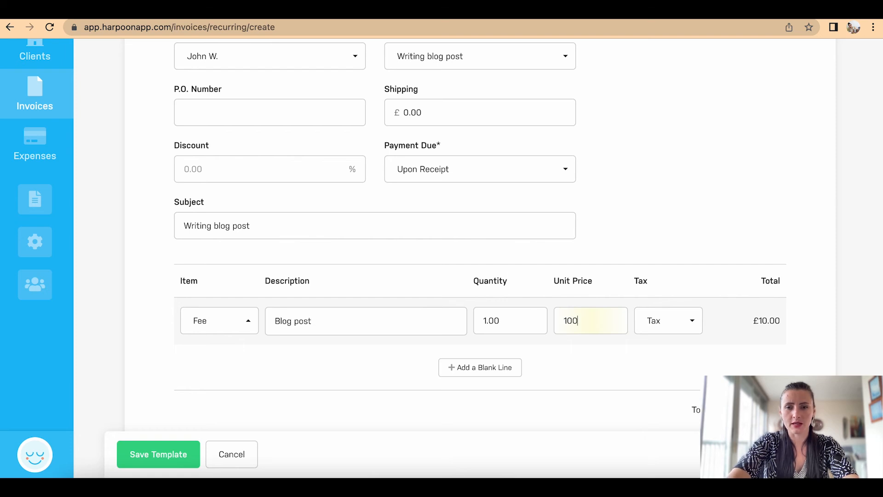
scroll(603, 374, down, 4)
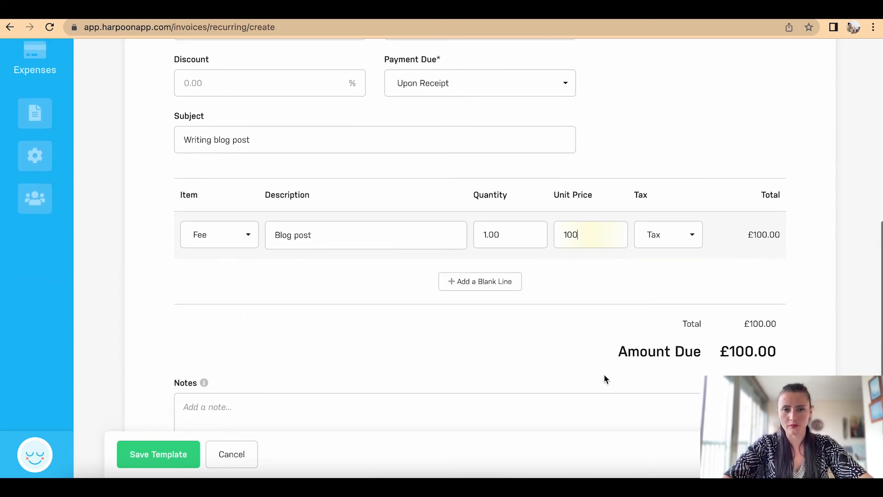
click(163, 458)
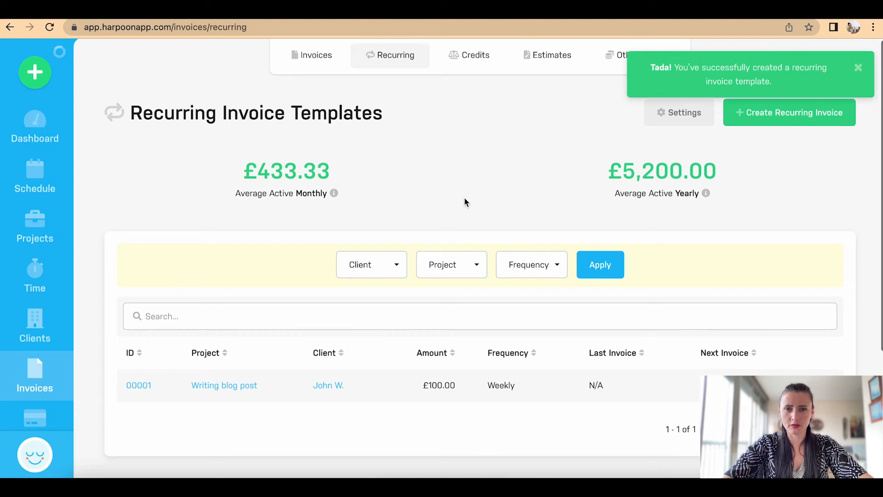
Step: Open and close the new template's actions menu, then go to the Credits page
scroll(464, 197, down, 4)
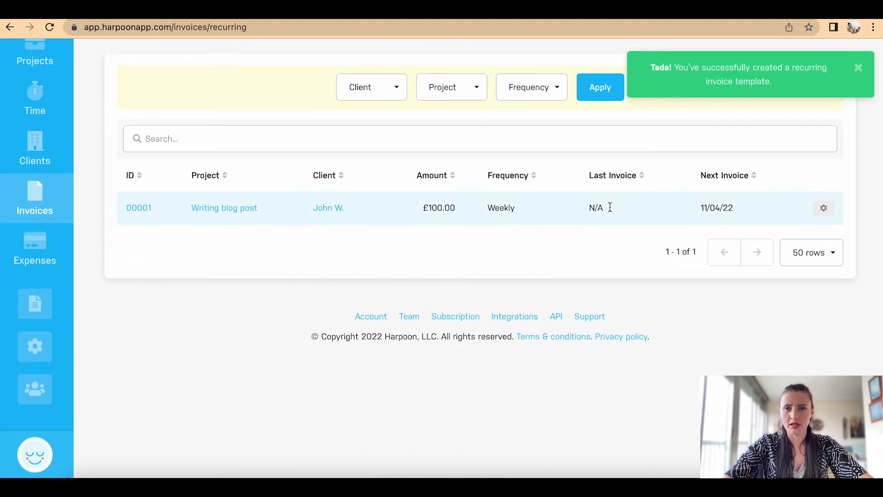
scroll(505, 201, up, 4)
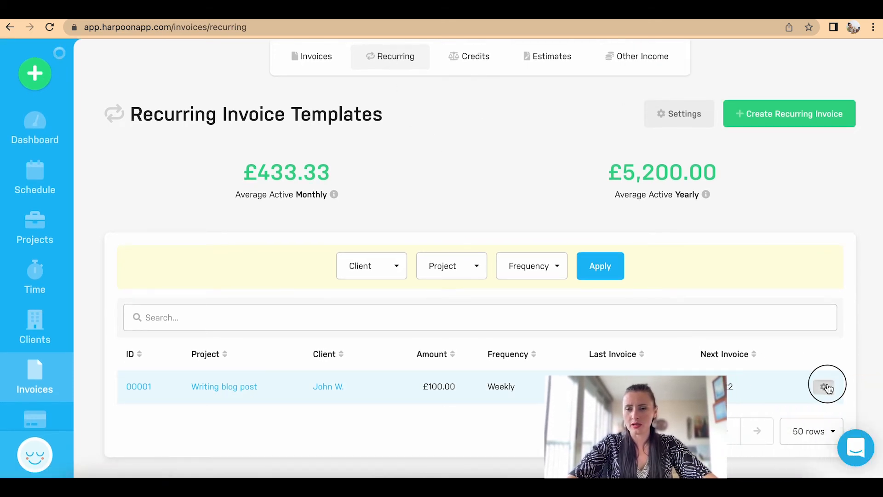
click(825, 387)
scroll(828, 389, down, 2)
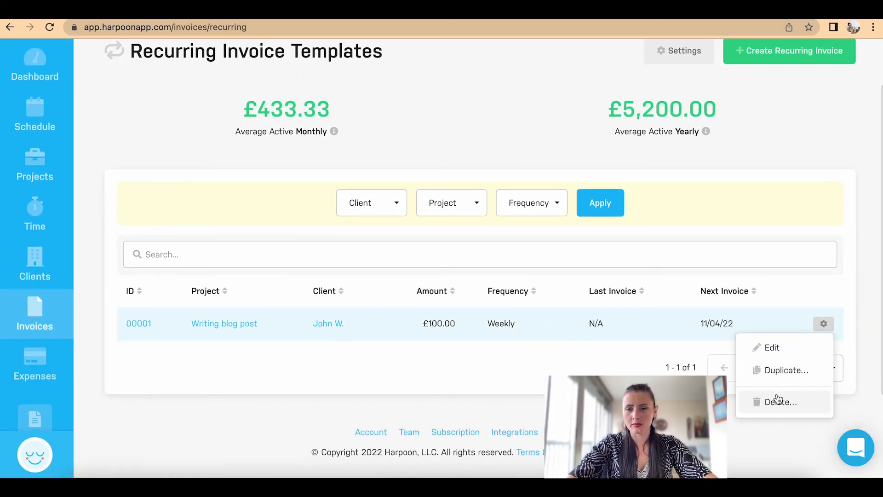
click(490, 363)
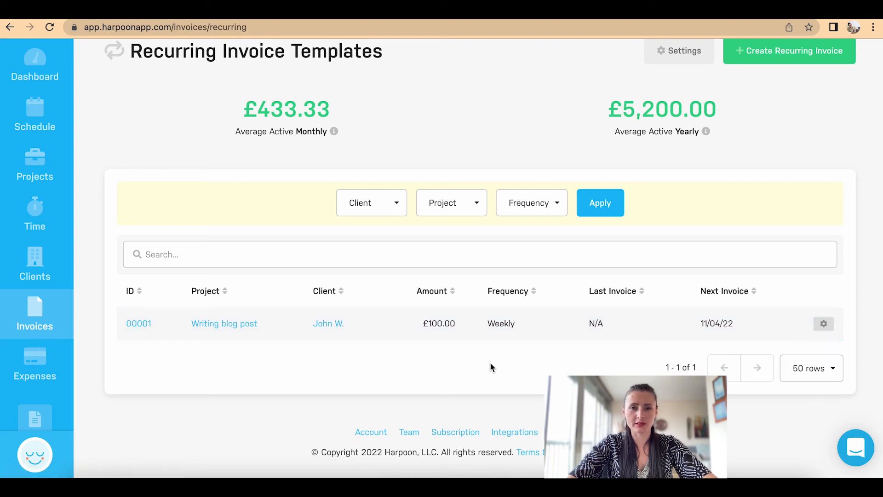
scroll(490, 364, up, 2)
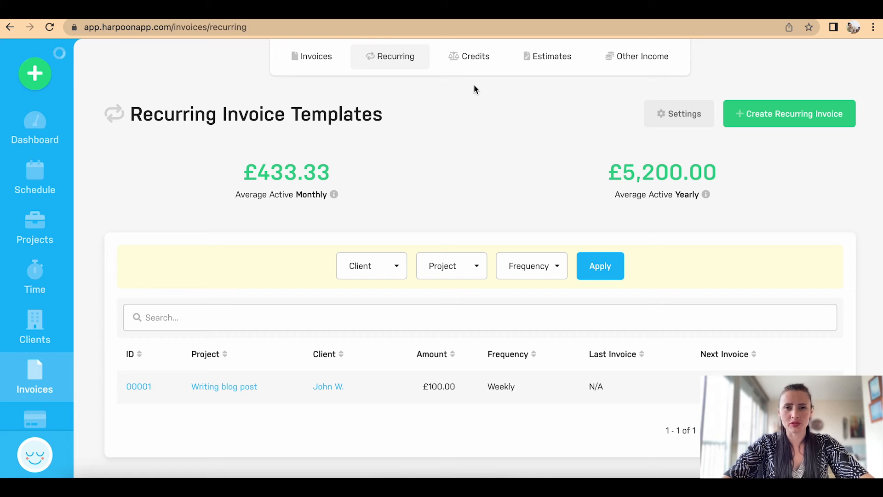
click(472, 67)
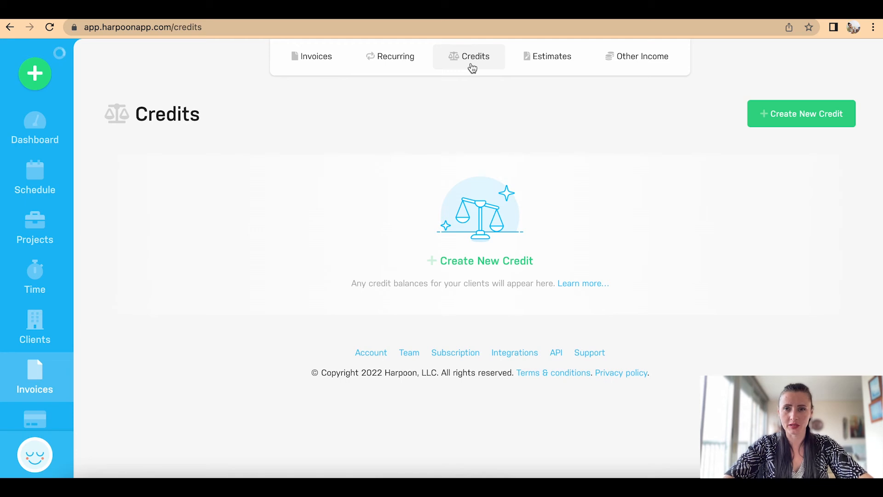
Step: Create a £250.00 credit for Book Store Ltd noted 'Revised price after page count on book'
click(799, 119)
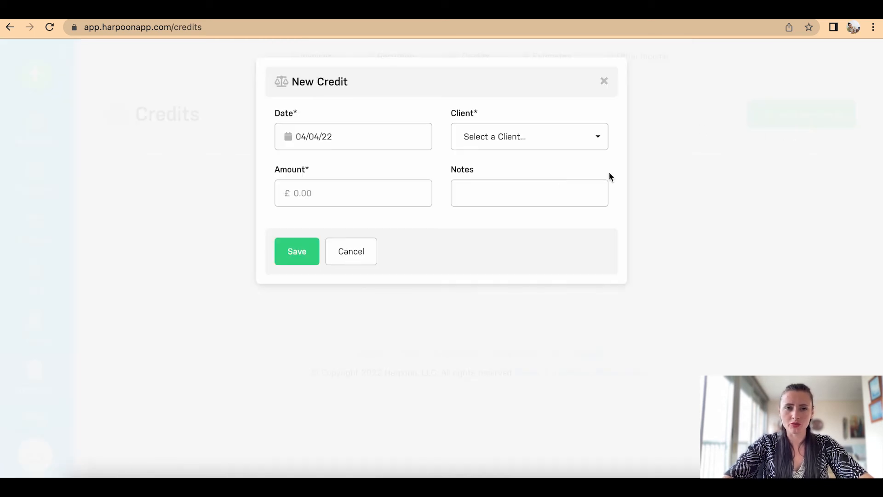
click(564, 134)
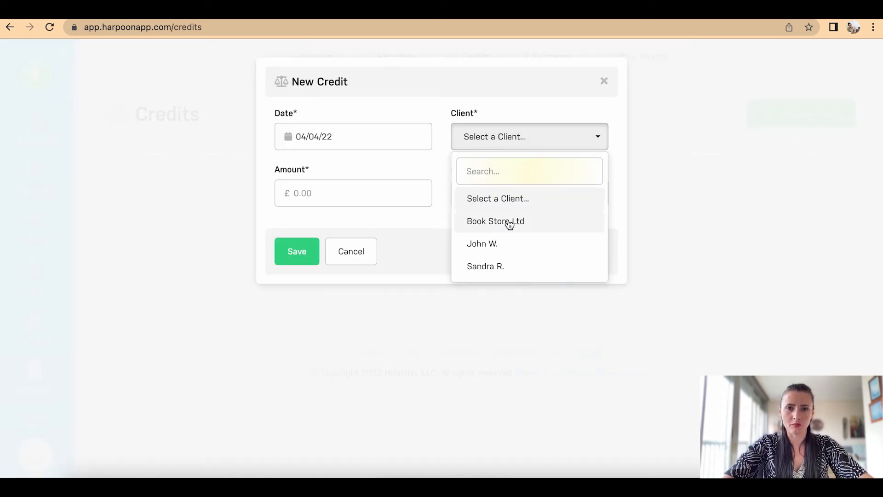
click(510, 220)
click(384, 193)
text(10)
text(0)
key(BackSpace)
key(BackSpace)
key(BackSpace)
text(2)
click(476, 195)
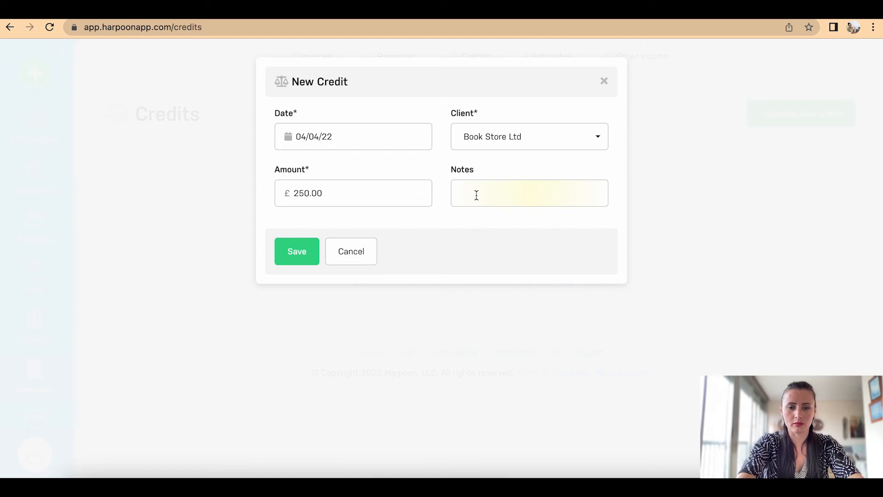
text(Revised page count on book)
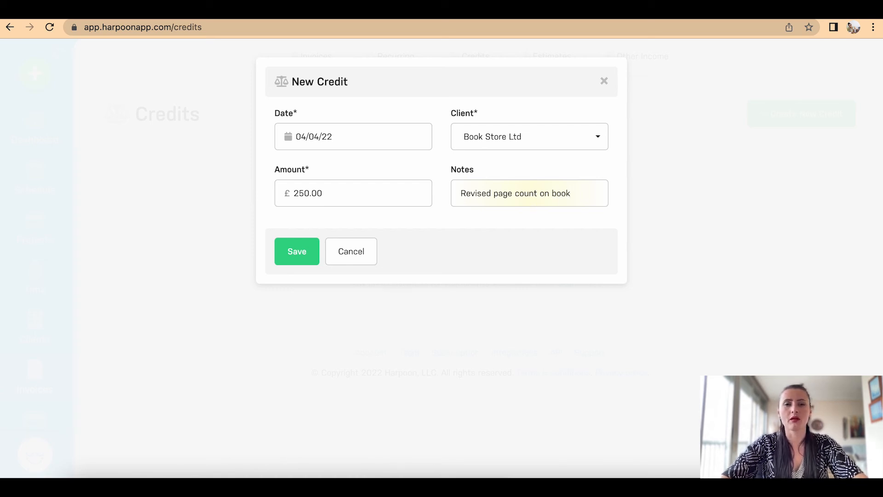
click(494, 193)
text(price after)
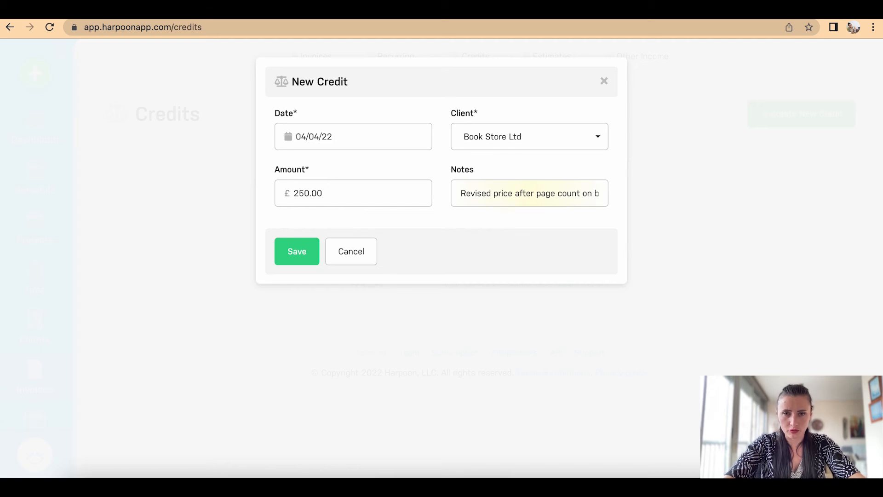
click(297, 251)
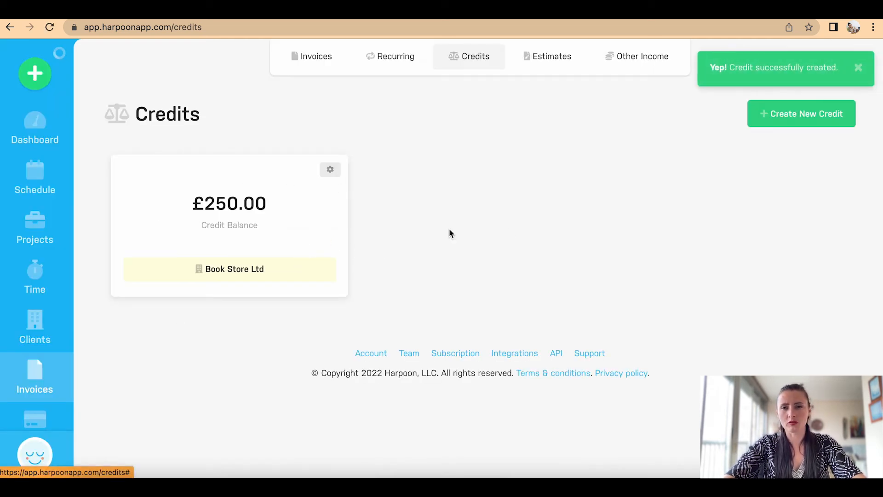
Step: Apply the Book Store Ltd credit by starting a new invoice for that client
click(332, 174)
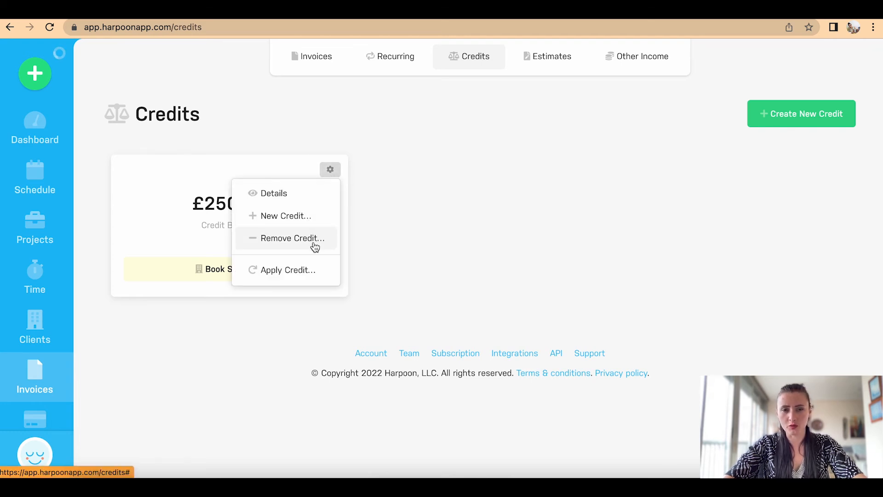
click(310, 274)
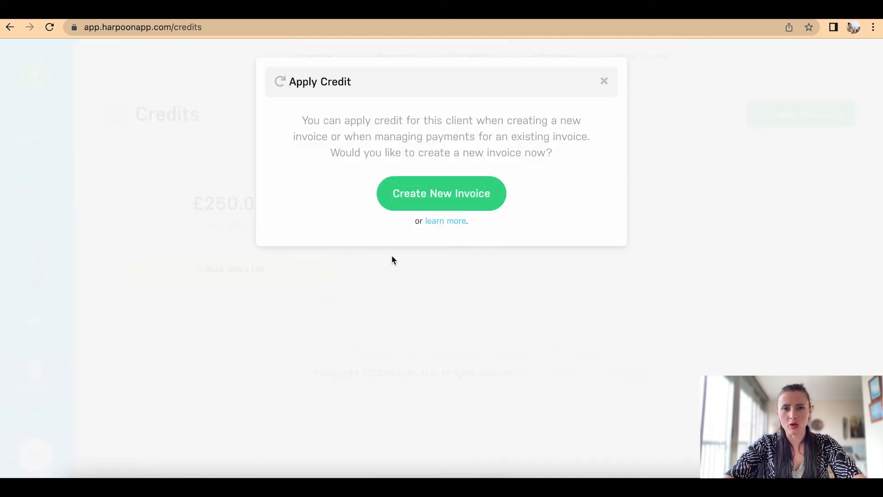
click(456, 197)
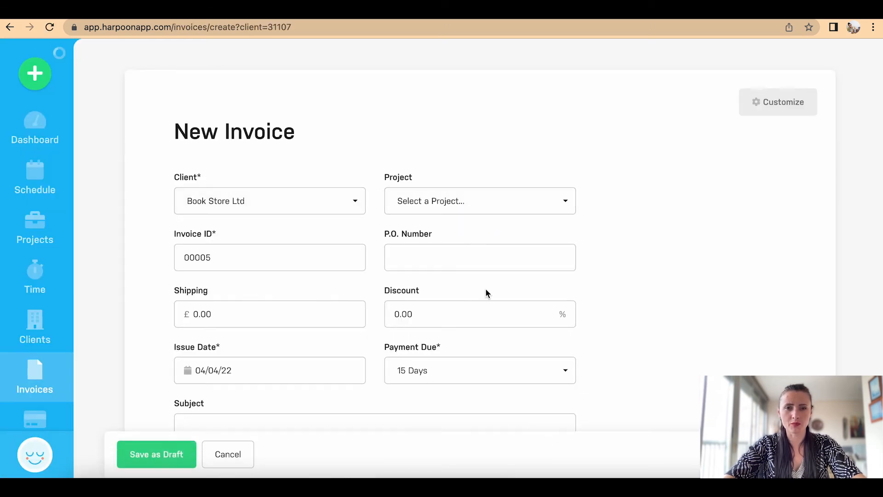
Step: Assign the Book translation - Spanish to English project and set the line item type to Service
click(462, 202)
click(457, 262)
scroll(457, 265, down, 3)
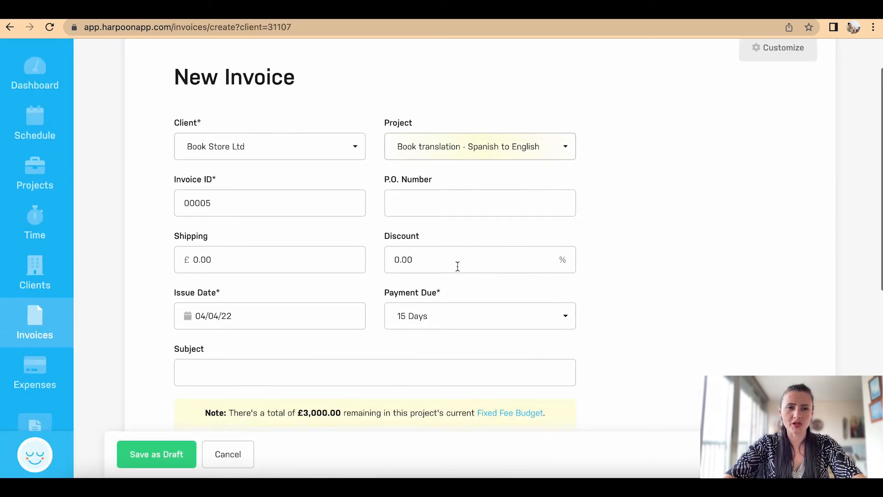
scroll(458, 267, down, 3)
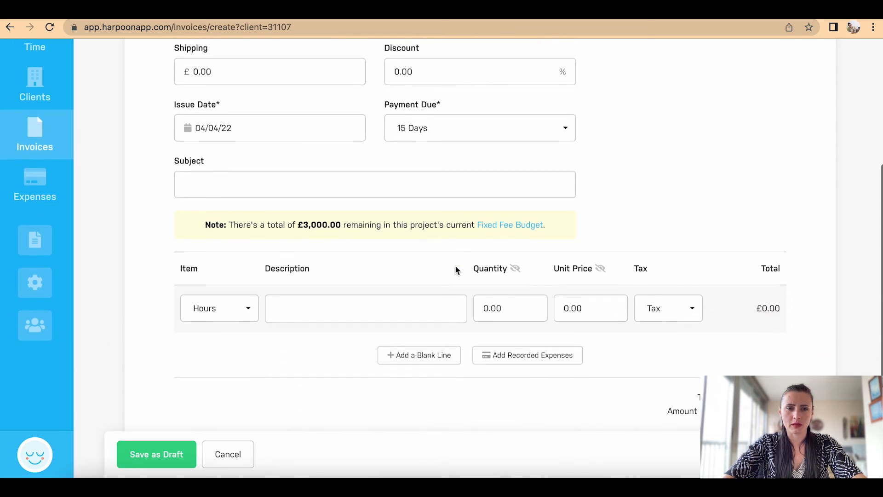
click(251, 311)
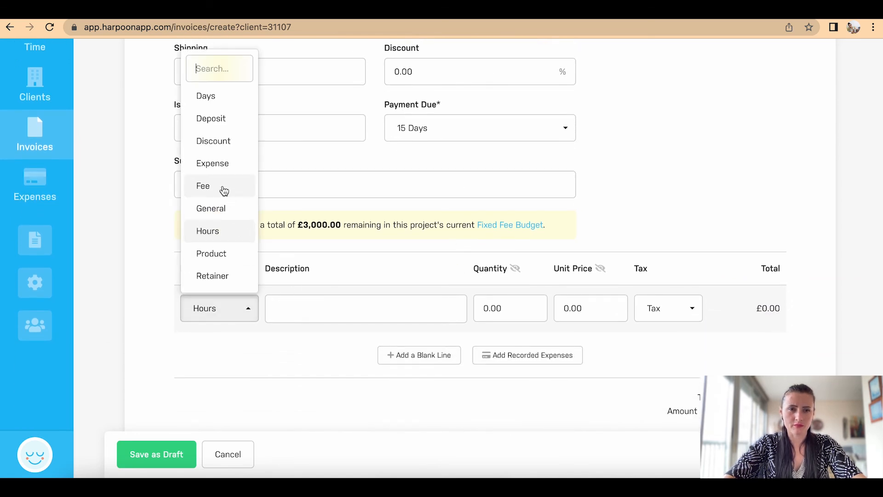
click(224, 189)
click(230, 307)
scroll(228, 279, down, 1)
click(226, 277)
Step: Enter 'Part 2 payment' at quantity 1 and unit price 1000, then save as draft
click(294, 308)
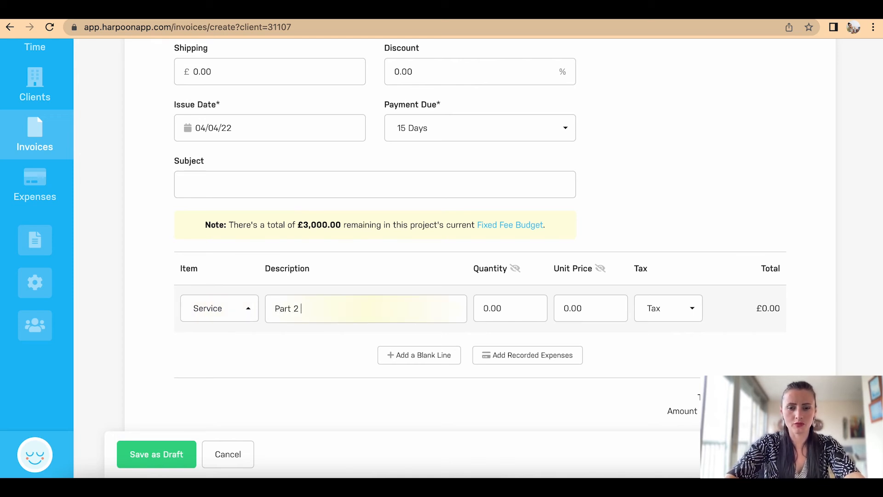
text(Part 2 payment)
click(505, 308)
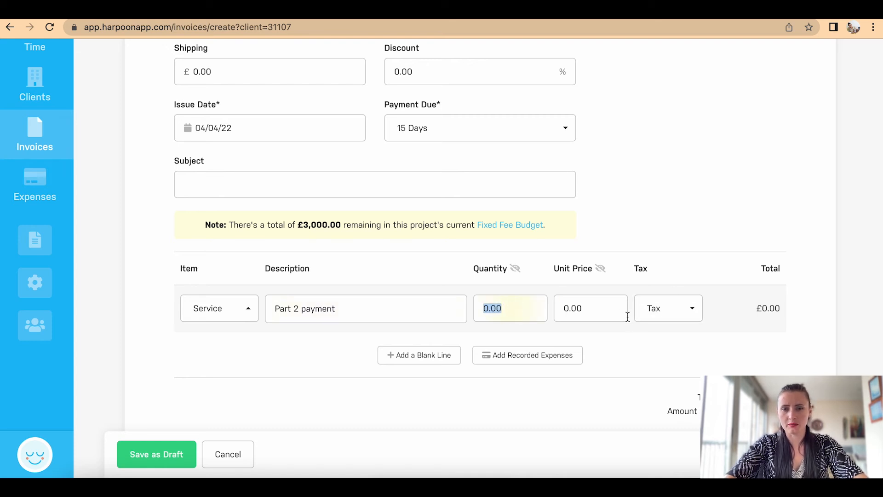
text(1)
click(602, 311)
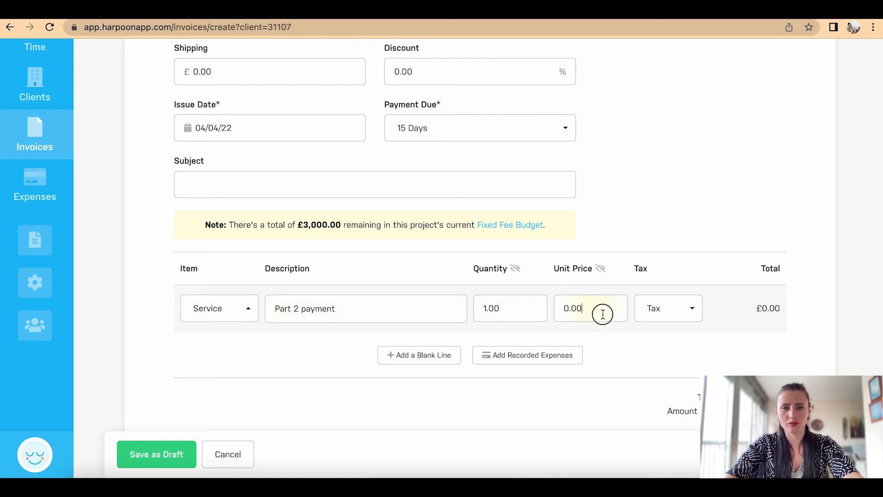
text(1000)
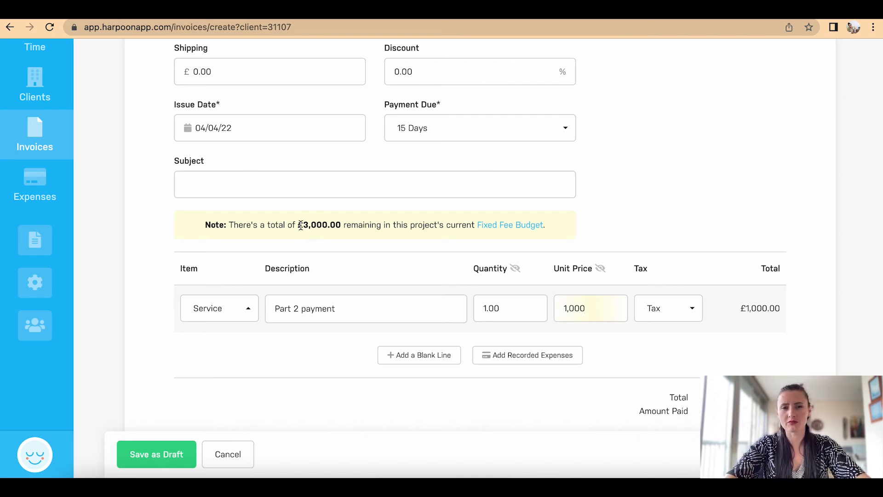
scroll(596, 337, down, 3)
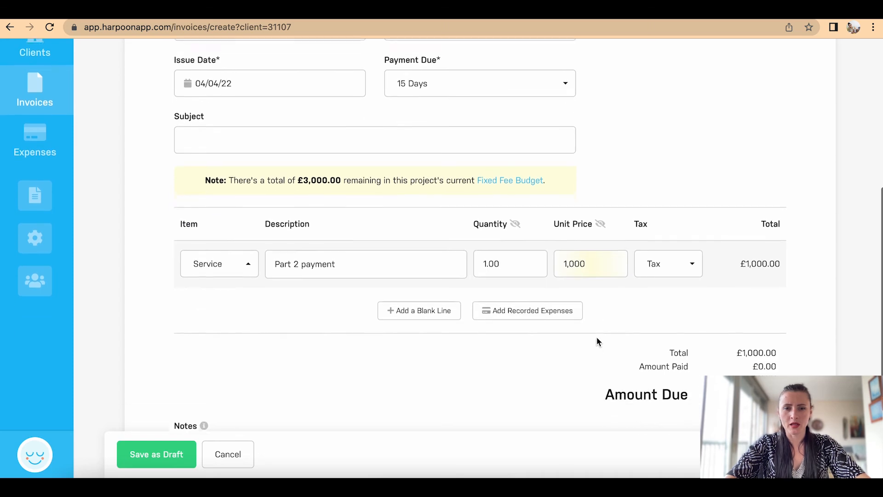
scroll(597, 341, down, 1)
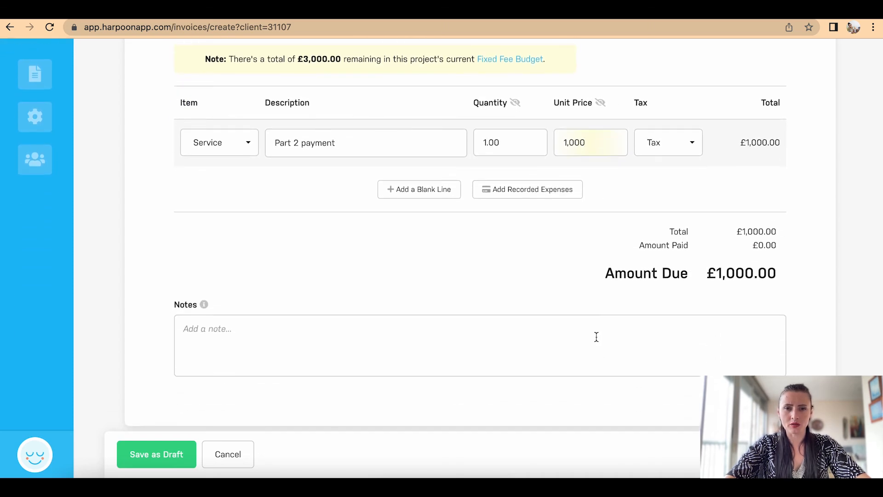
scroll(487, 240, up, 5)
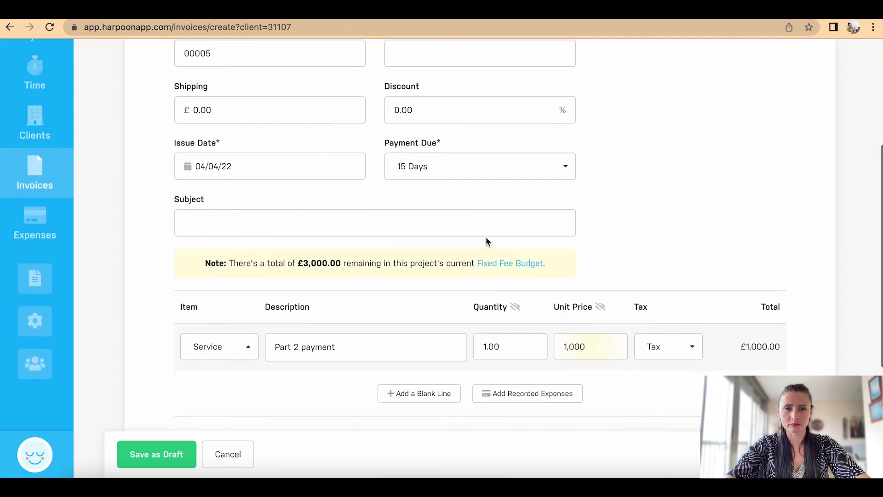
scroll(486, 236, down, 1)
scroll(486, 237, up, 4)
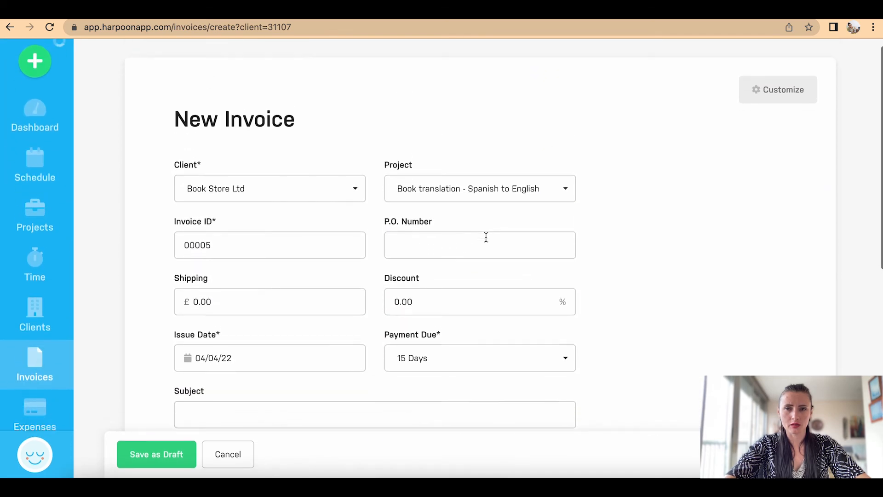
scroll(486, 236, down, 9)
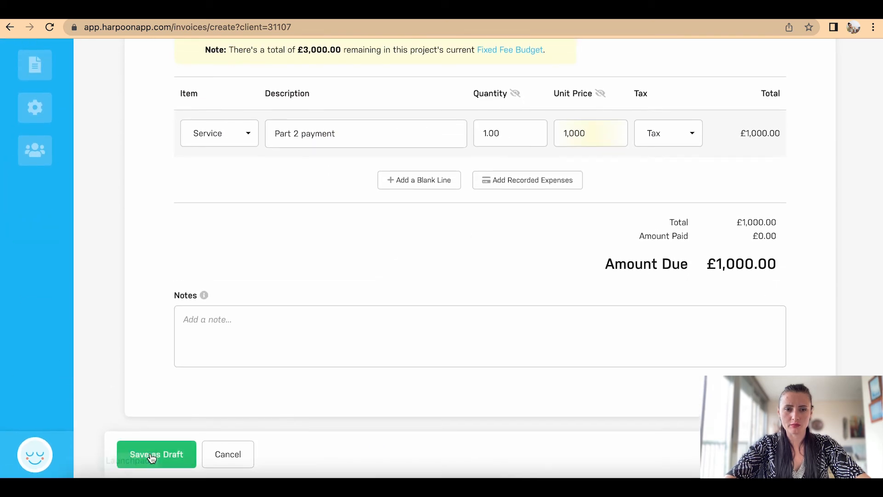
click(151, 454)
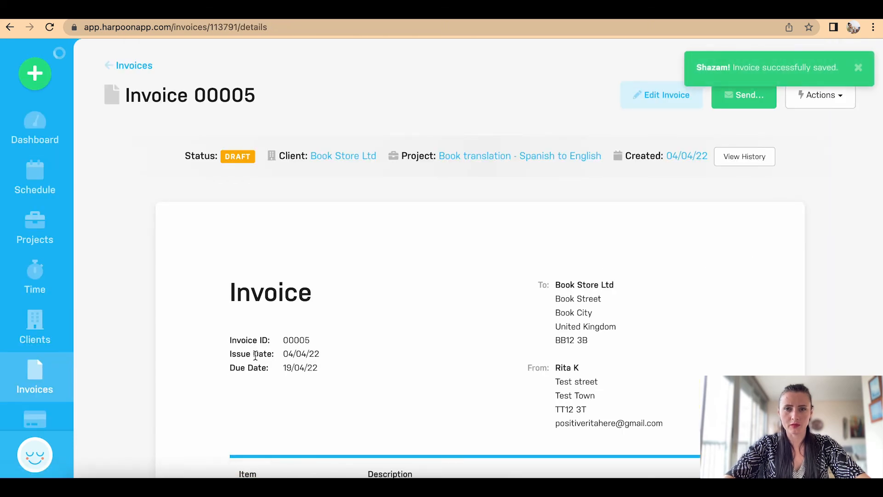
Step: Re-save draft invoice 00005 unchanged through Edit Invoice
scroll(255, 356, down, 7)
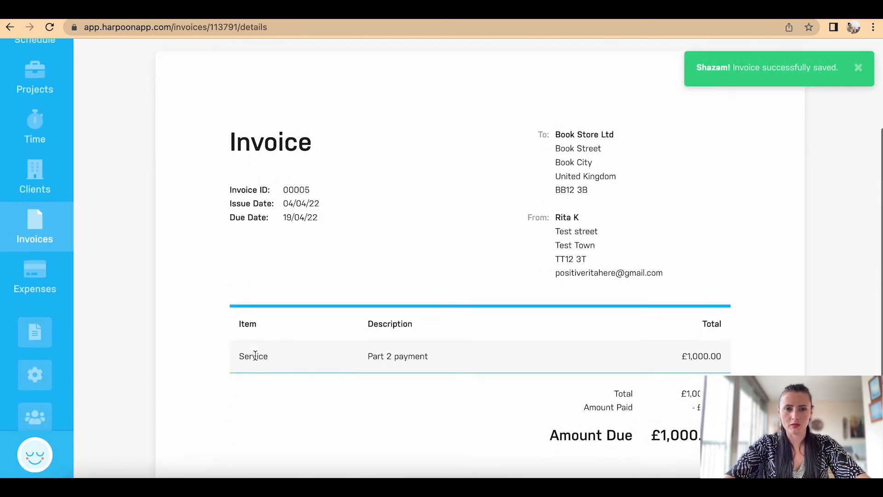
scroll(488, 281, up, 8)
click(669, 104)
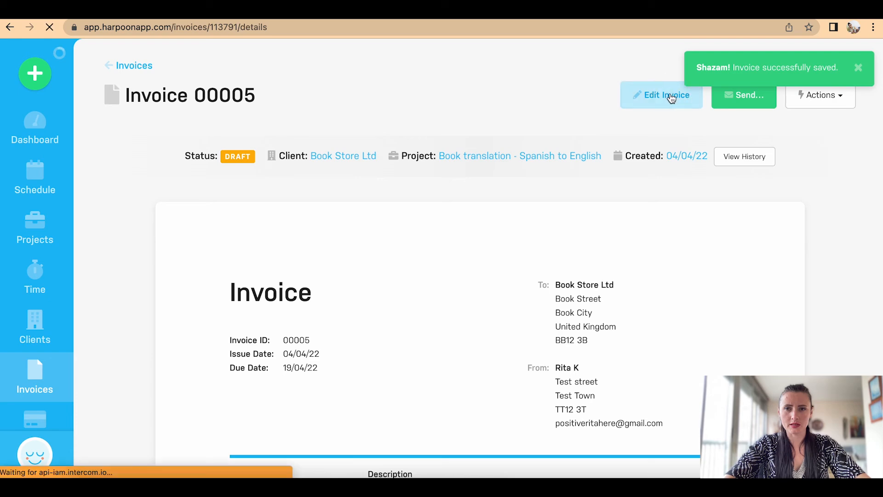
scroll(283, 284, down, 8)
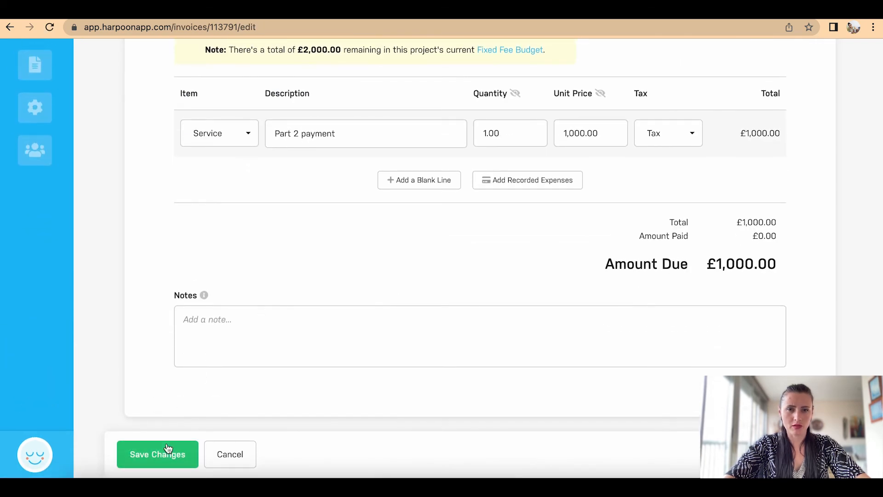
click(148, 454)
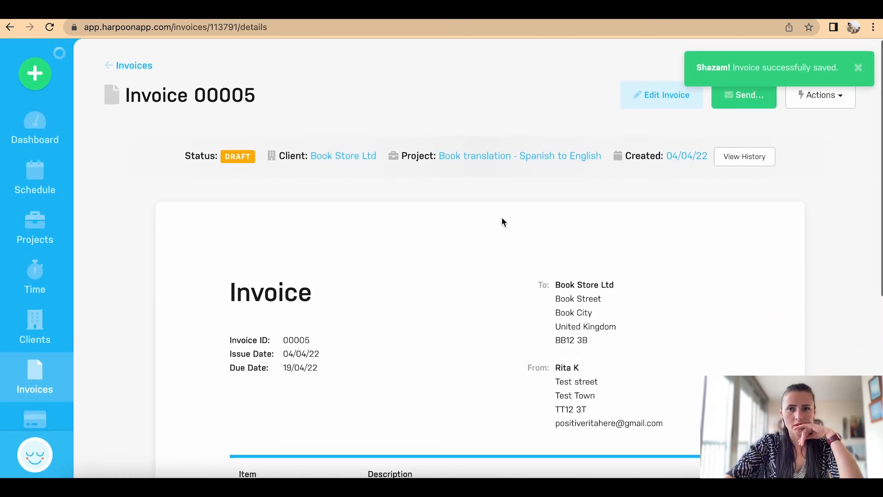
Step: Edit and save invoice 00005 again from the Actions menu, then return to the Credits page
click(823, 104)
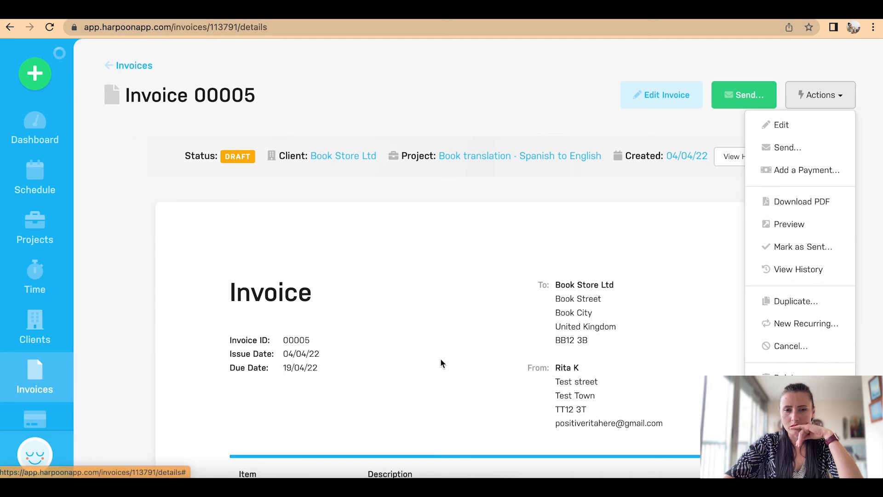
scroll(440, 358, down, 6)
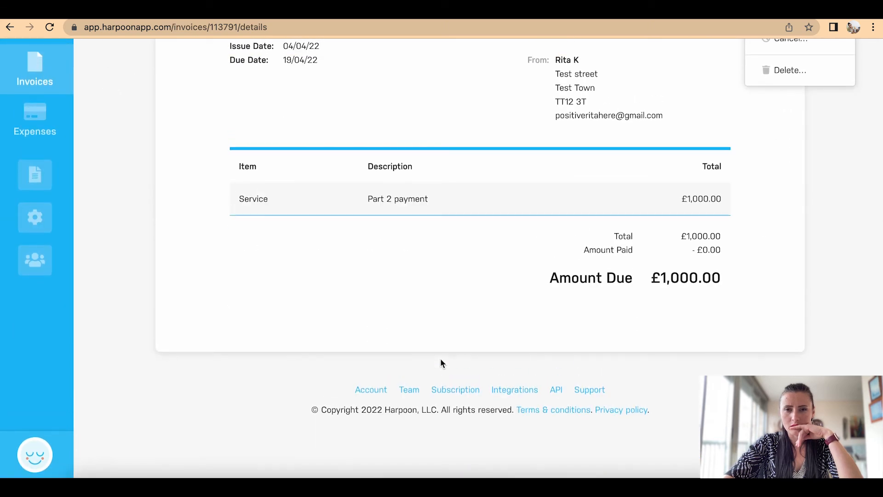
scroll(440, 363, up, 6)
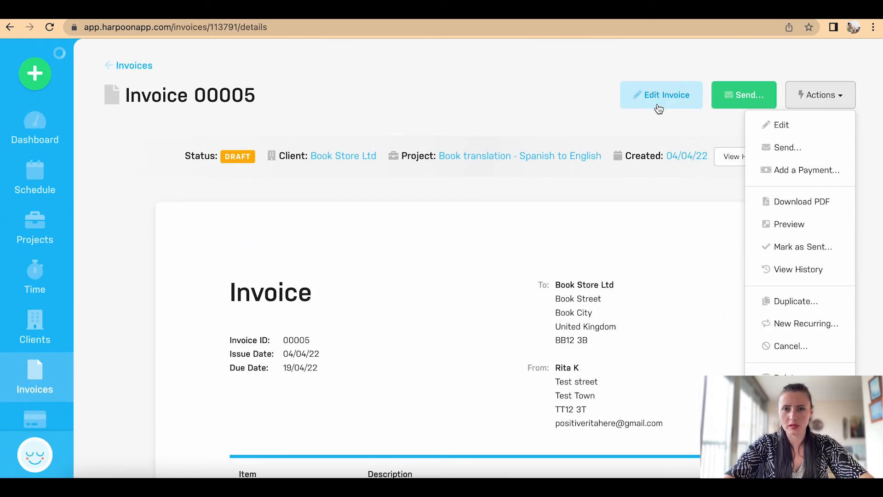
click(658, 109)
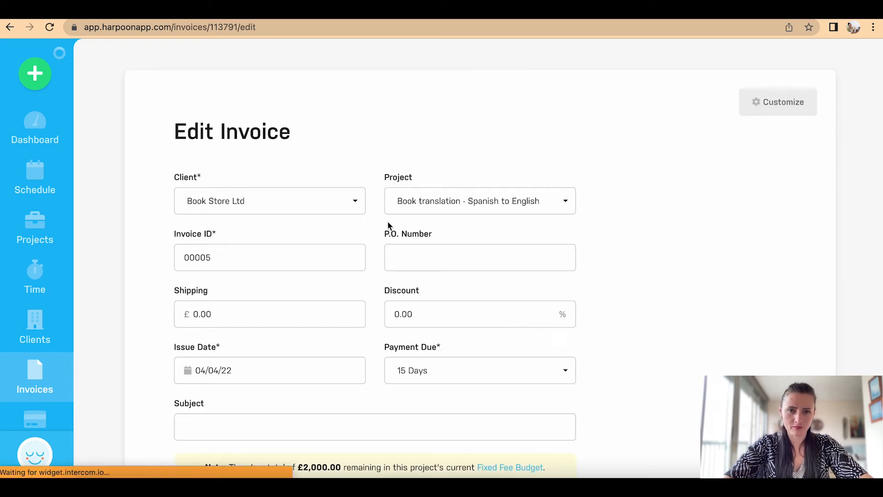
scroll(388, 226, down, 7)
scroll(387, 225, down, 3)
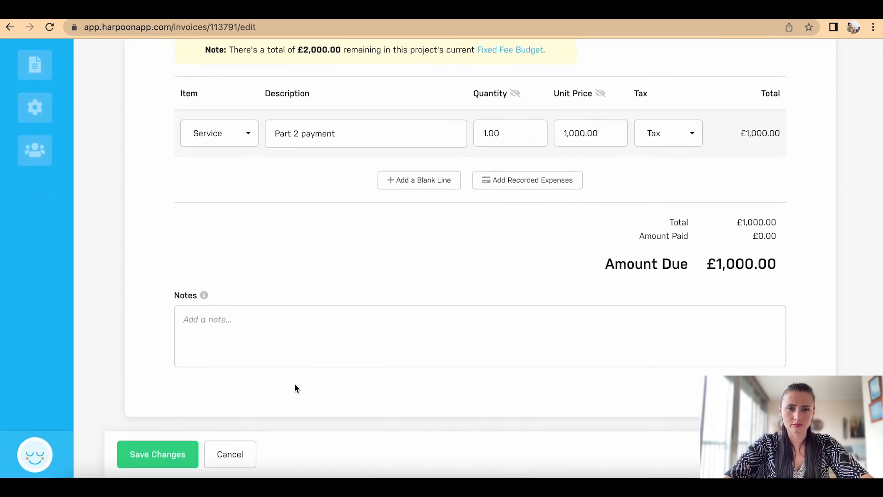
click(160, 460)
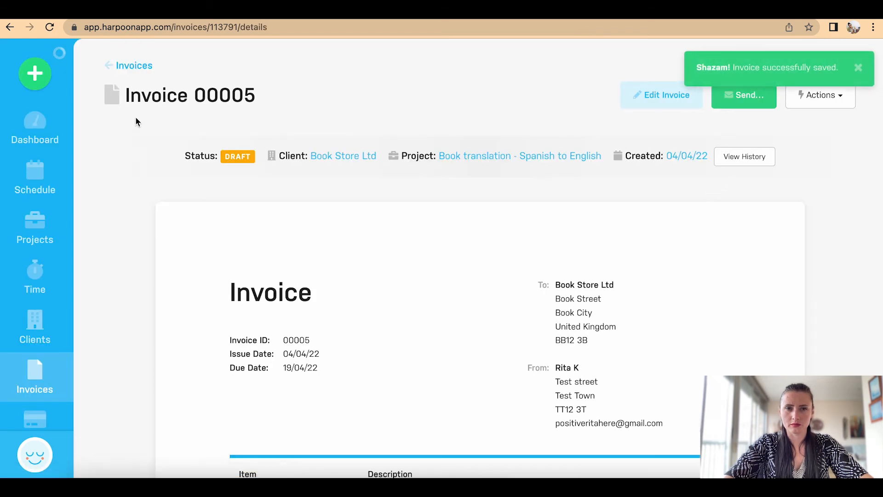
click(133, 67)
click(459, 65)
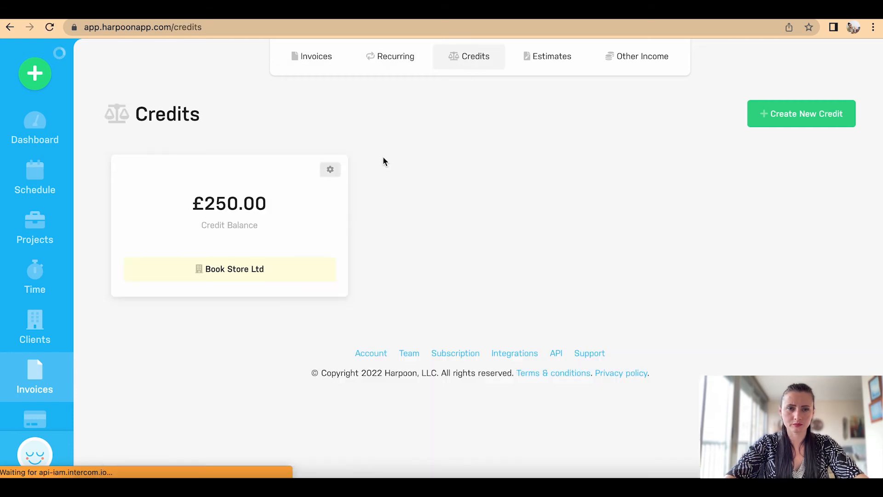
Step: Apply the £250 credit to a new Book Store Ltd invoice for Book translation, with a Service line
click(331, 172)
click(322, 271)
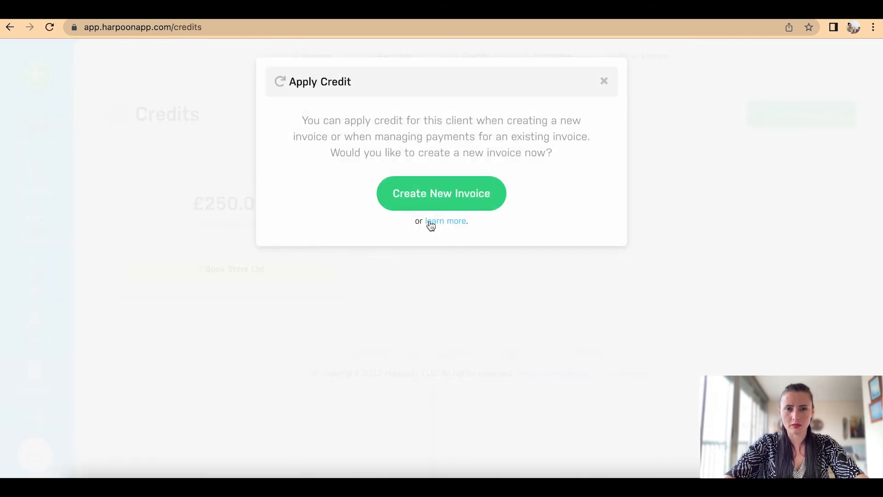
click(430, 205)
scroll(450, 316, down, 10)
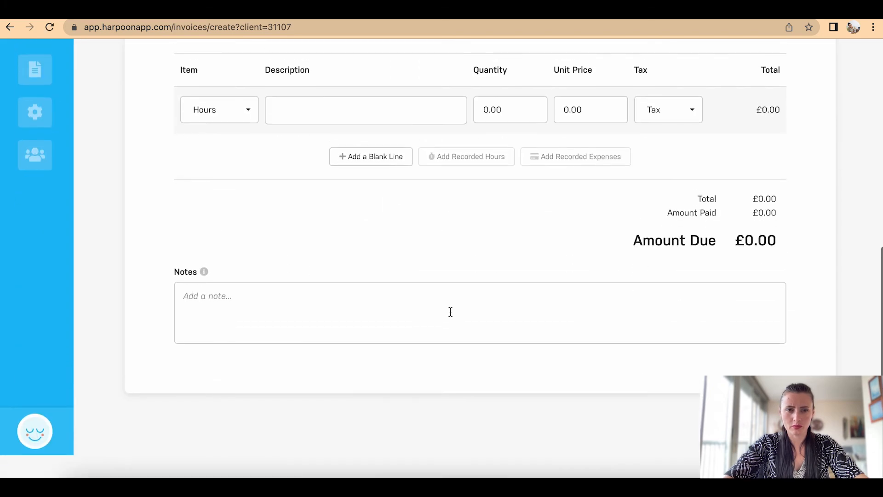
scroll(450, 312, up, 10)
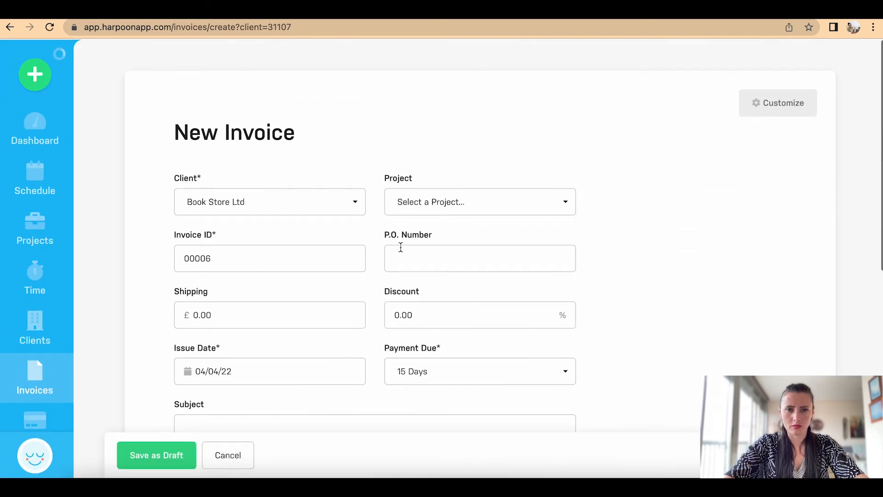
click(441, 207)
click(465, 260)
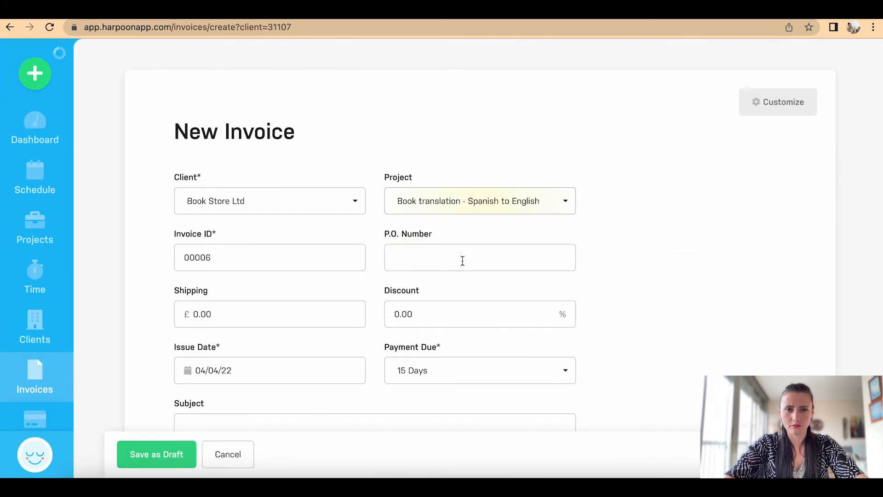
scroll(463, 261, down, 6)
scroll(462, 263, down, 2)
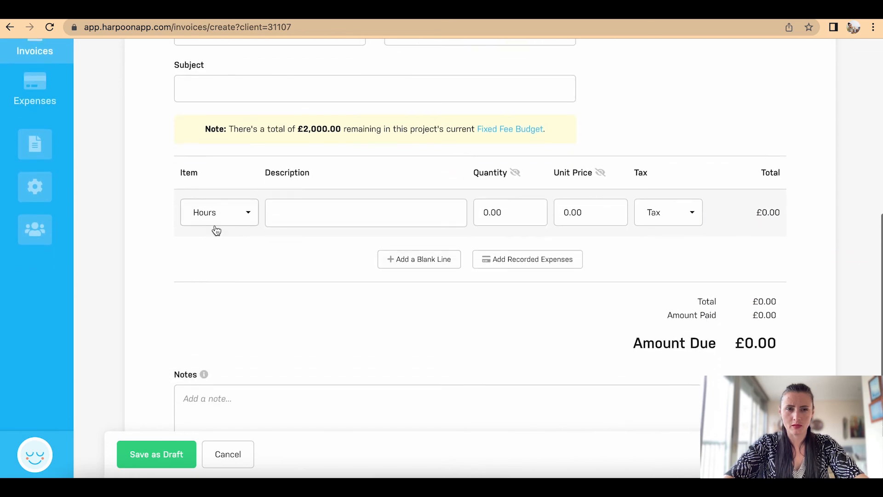
click(227, 218)
scroll(253, 371, down, 1)
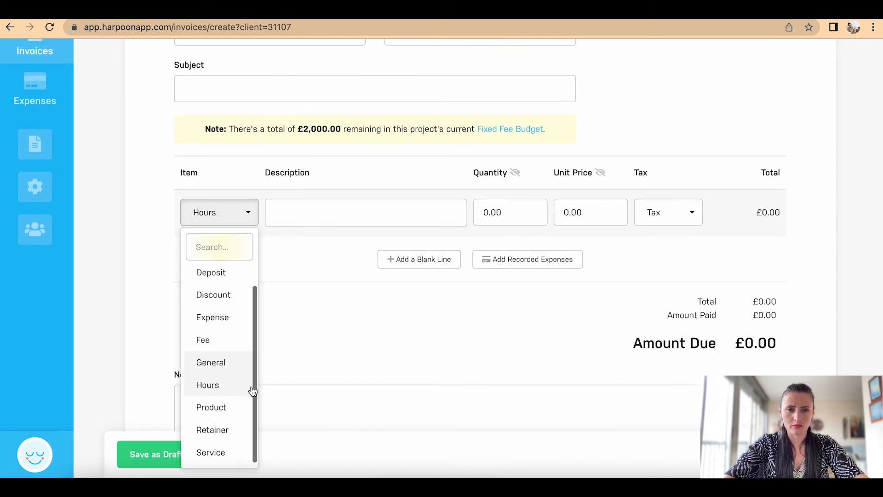
click(228, 454)
Step: Enter 'Part 4 payment' at quantity 1 and unit price 500, then save as draft
click(336, 210)
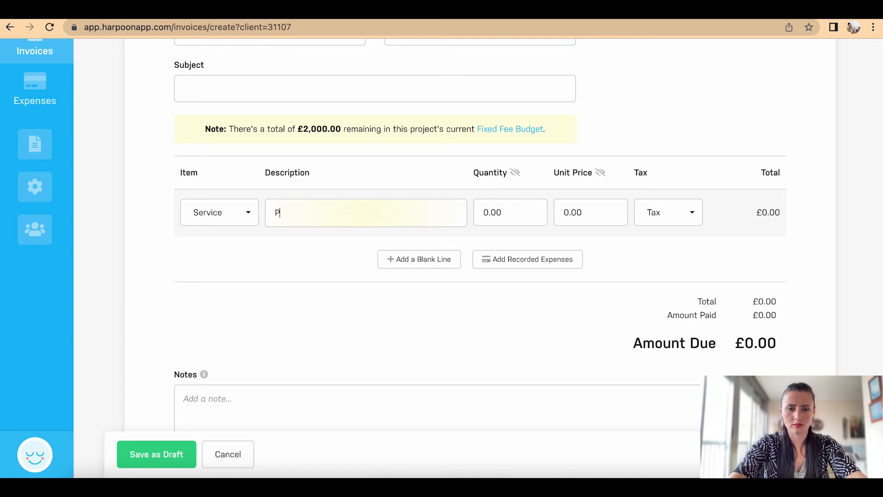
text(Part 4 payment)
click(508, 213)
text(1)
click(588, 211)
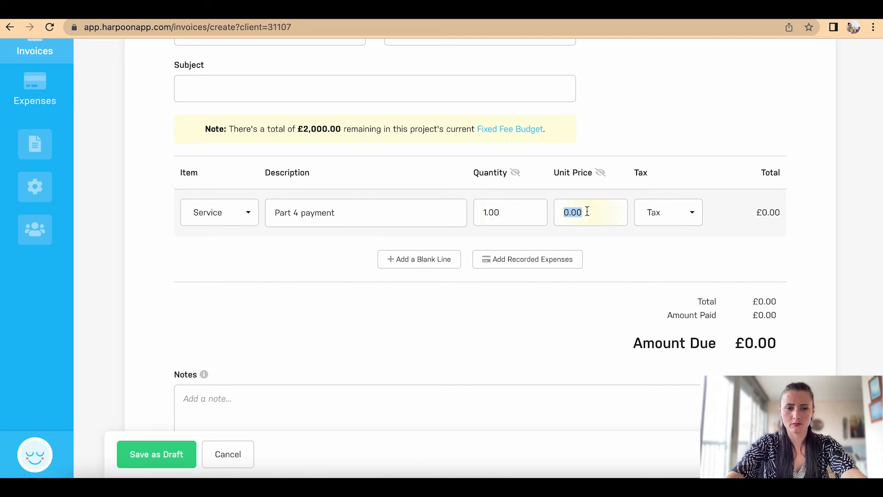
text(500)
click(645, 238)
scroll(644, 237, down, 3)
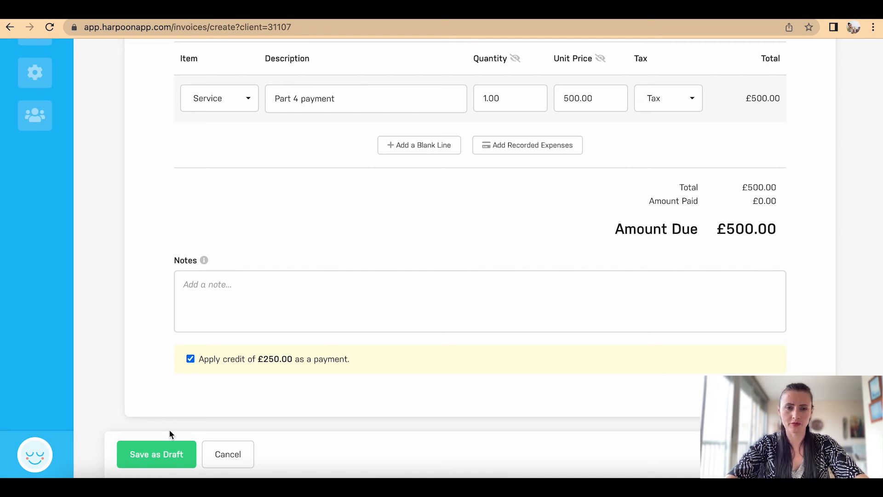
click(169, 453)
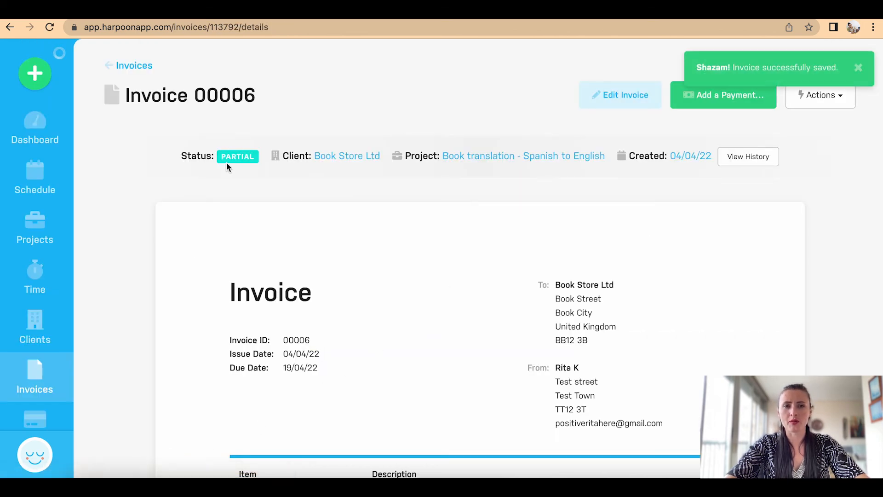
Step: Confirm invoice 00006 shows £250 due and Book Store Ltd's credit balance is £0.00
scroll(355, 196, down, 7)
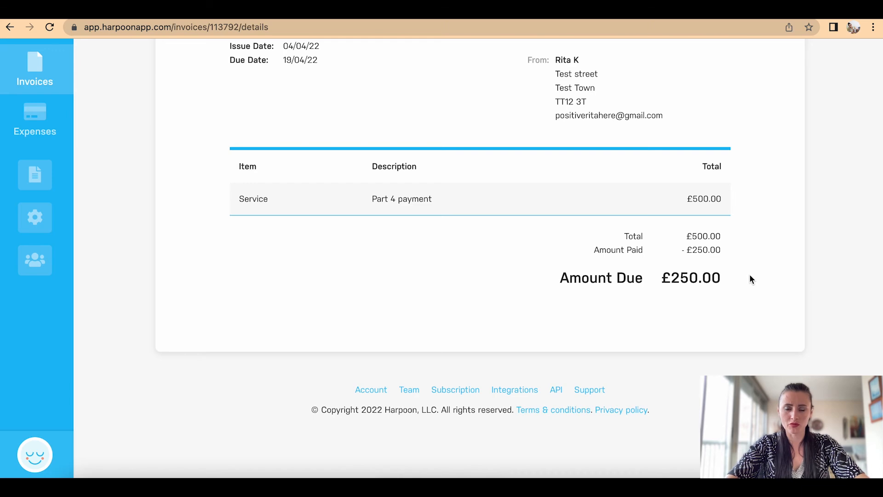
scroll(751, 279, up, 7)
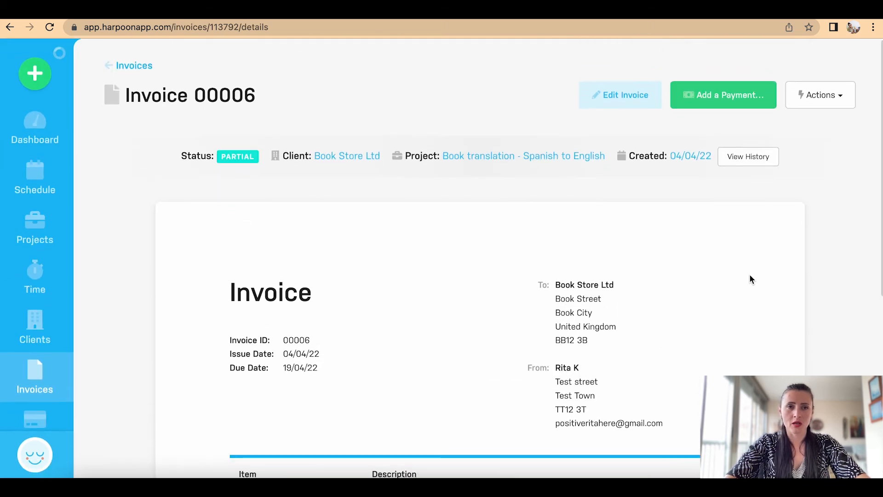
click(136, 66)
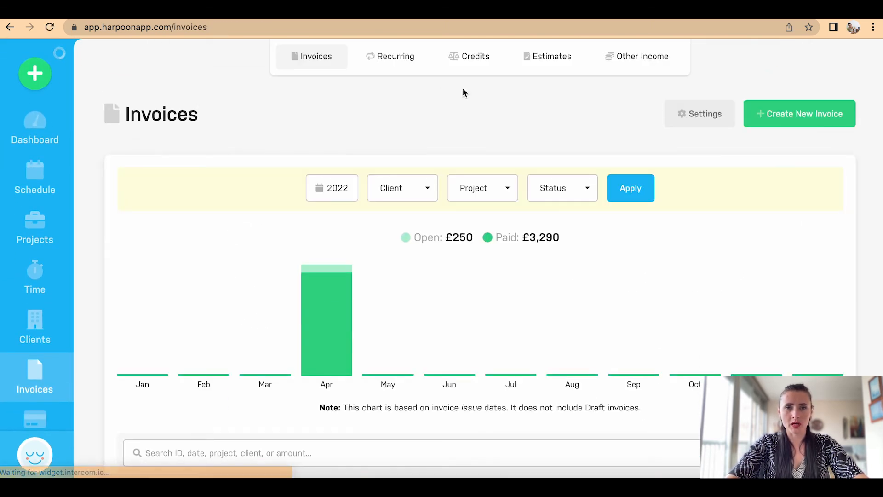
click(463, 60)
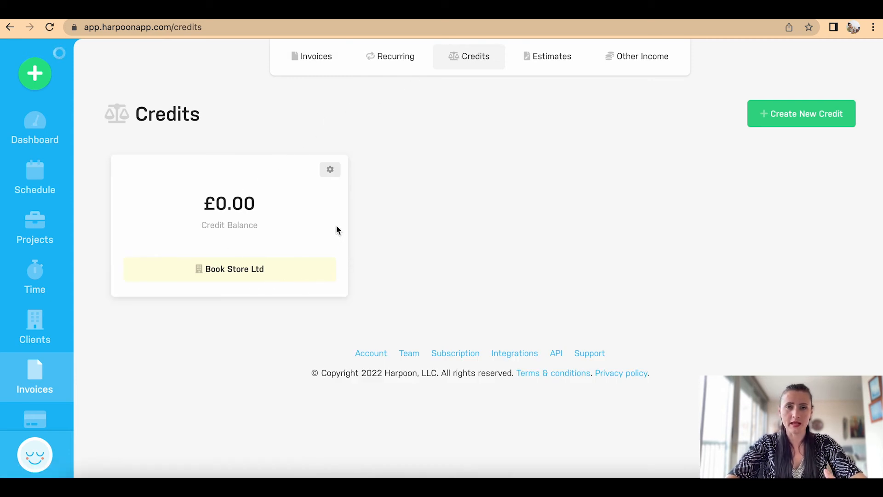
click(321, 60)
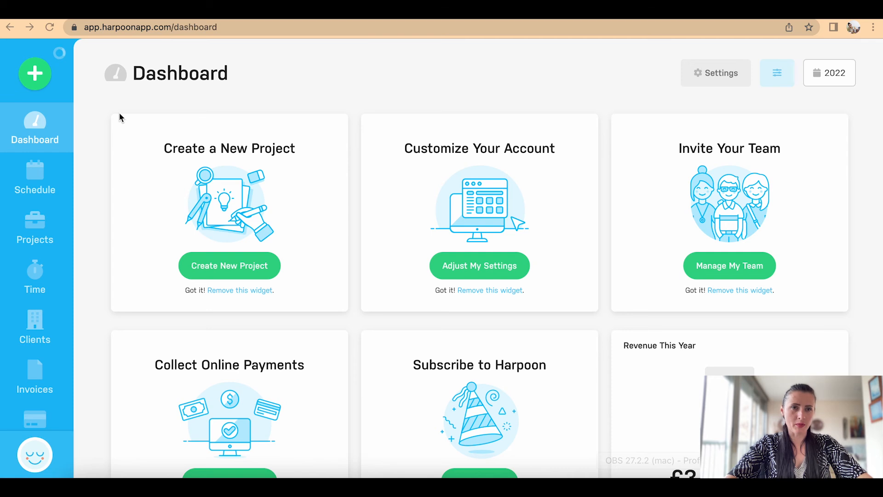
Step: Glance at the Create menu and the dashboard, then go to the Reports page
click(45, 82)
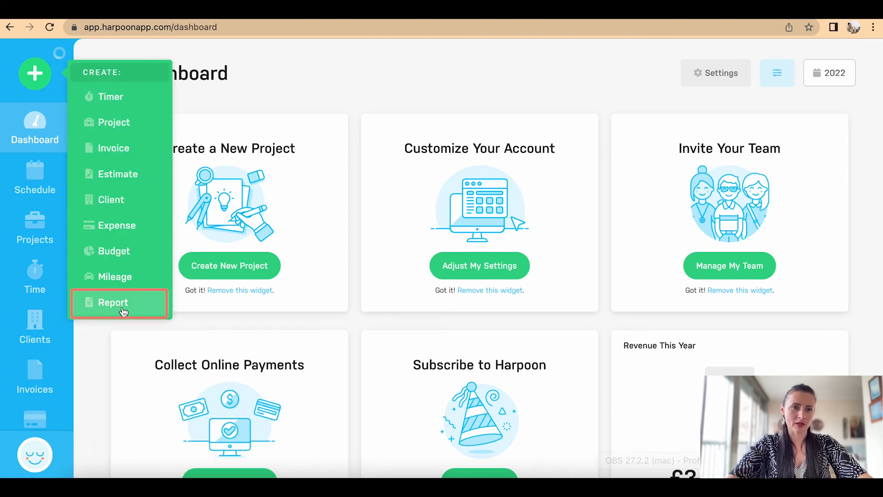
scroll(37, 386, down, 3)
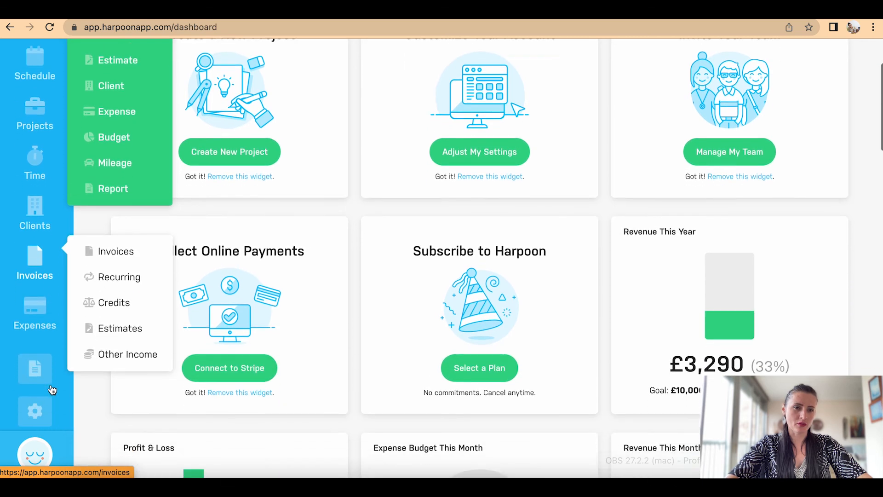
scroll(51, 390, down, 2)
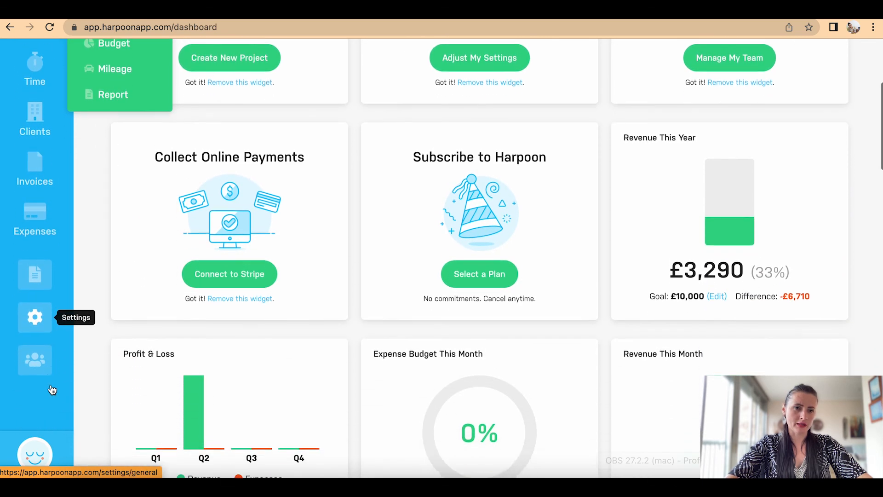
scroll(53, 386, up, 1)
click(41, 334)
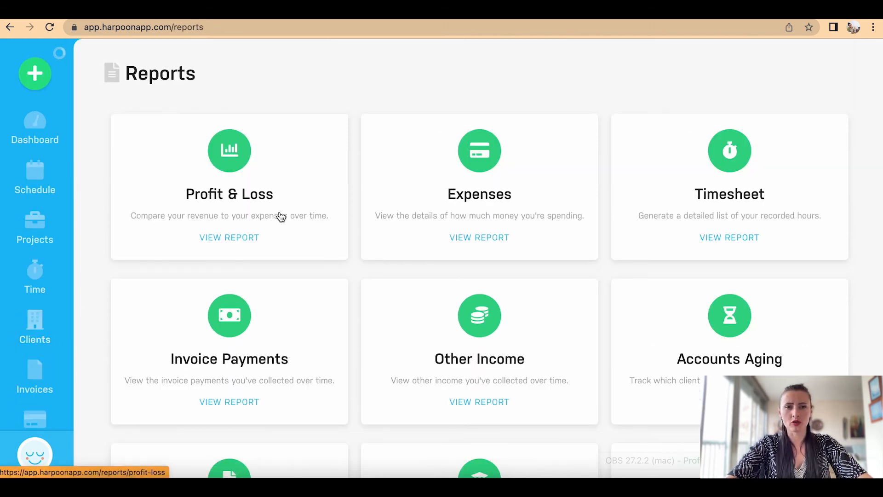
scroll(414, 244, down, 2)
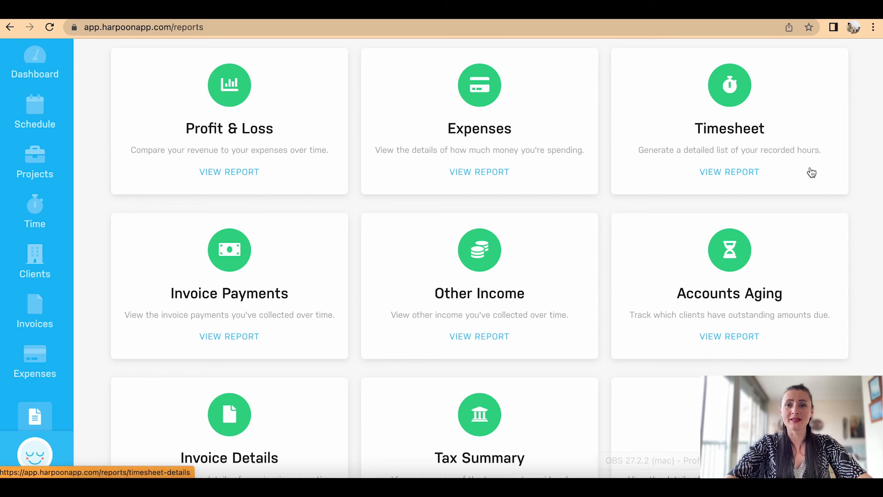
scroll(811, 172, down, 2)
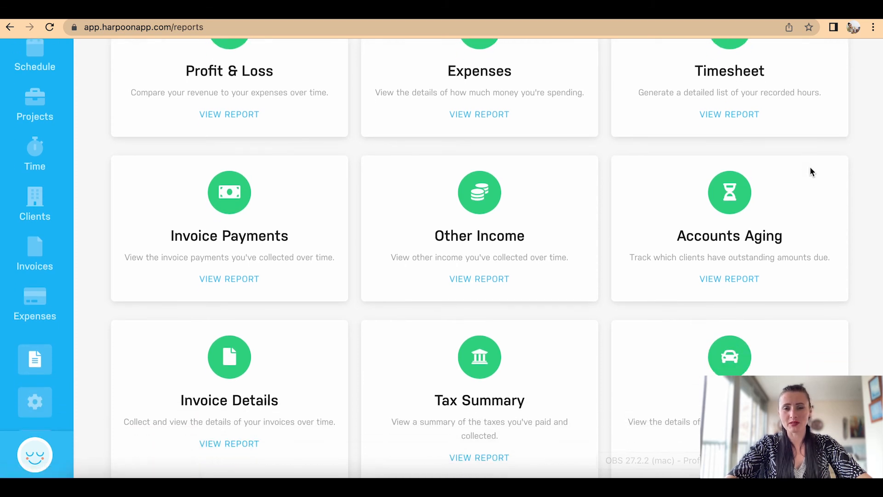
scroll(812, 172, down, 6)
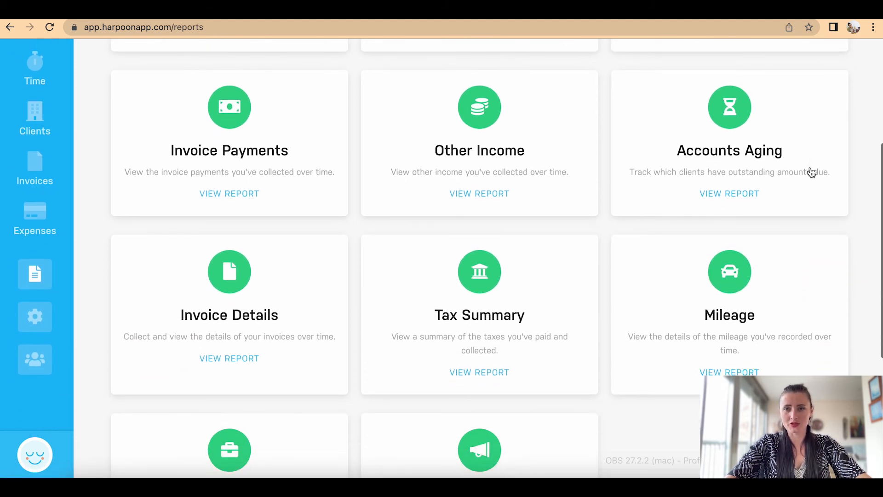
scroll(811, 173, down, 2)
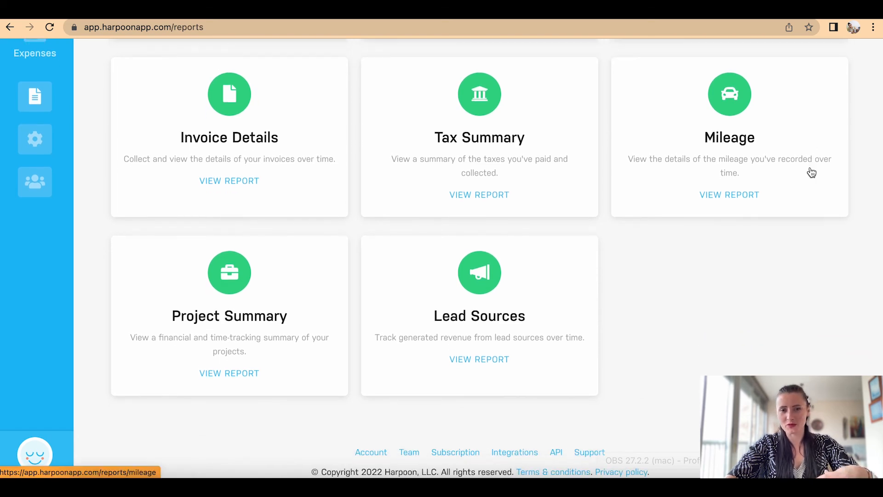
scroll(810, 170, up, 10)
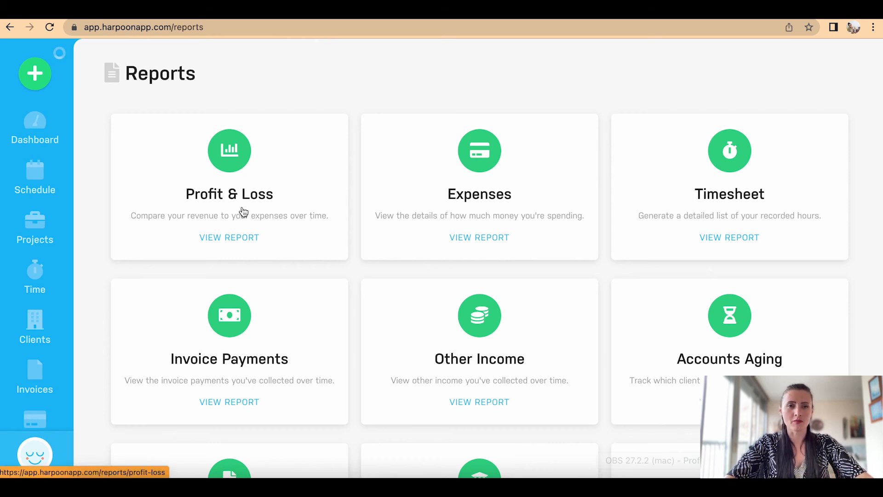
click(247, 236)
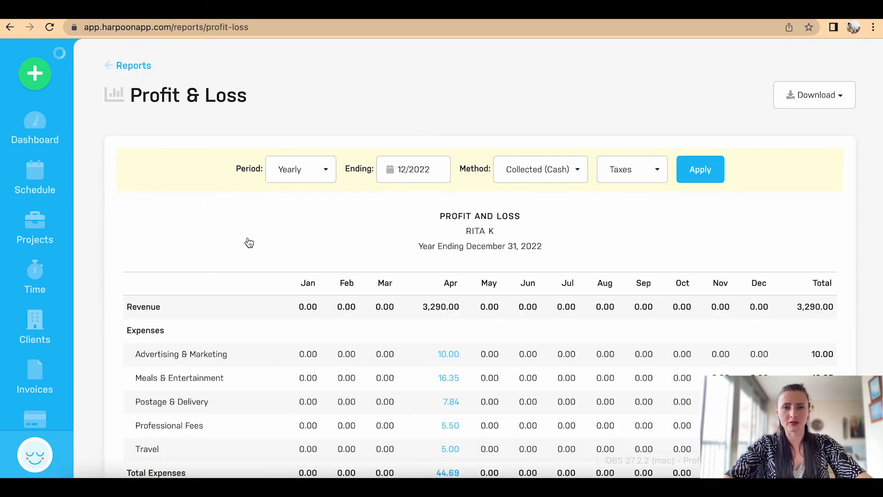
scroll(249, 243, down, 2)
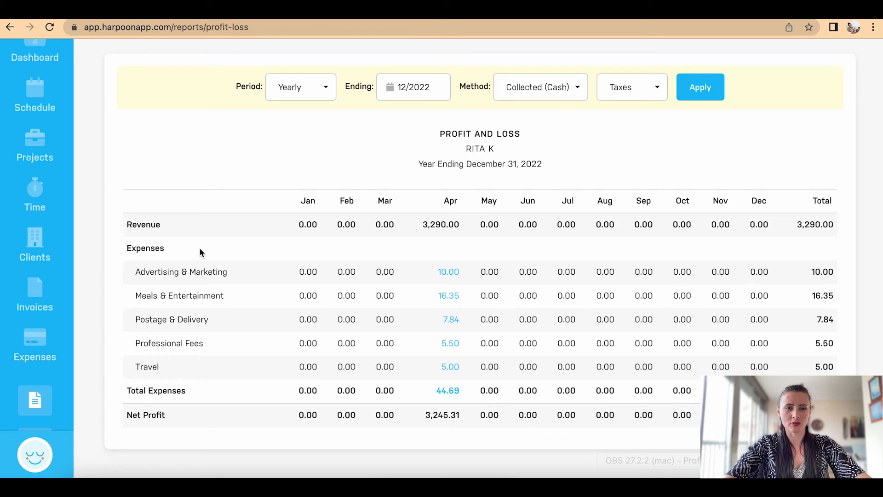
scroll(217, 332, up, 3)
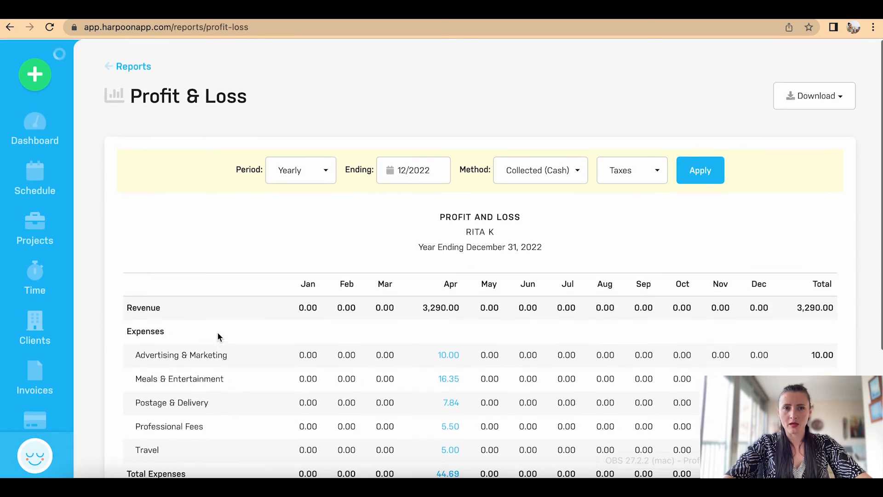
click(137, 68)
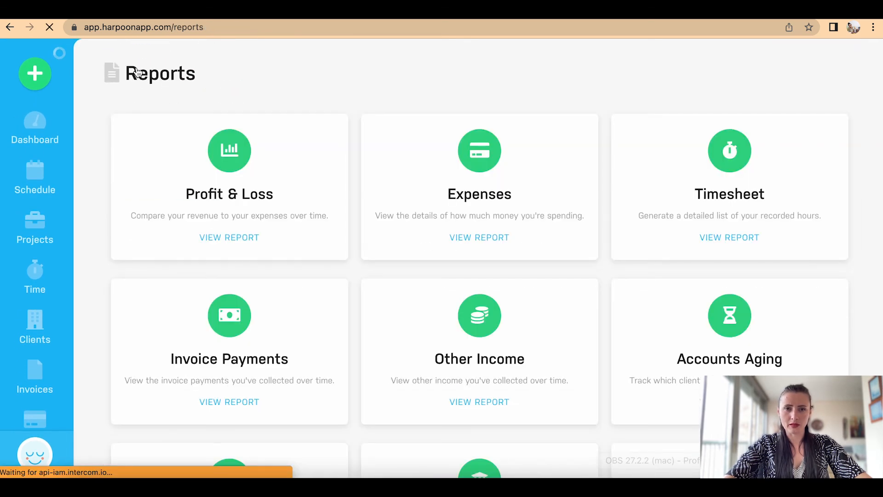
Step: Open the 2022 Expenses report and review categories: advertising 10.00, meals 16.35, postage 7.84, fees 5.50, travel 5.00
click(479, 246)
scroll(481, 248, down, 5)
scroll(480, 247, up, 1)
scroll(479, 248, up, 1)
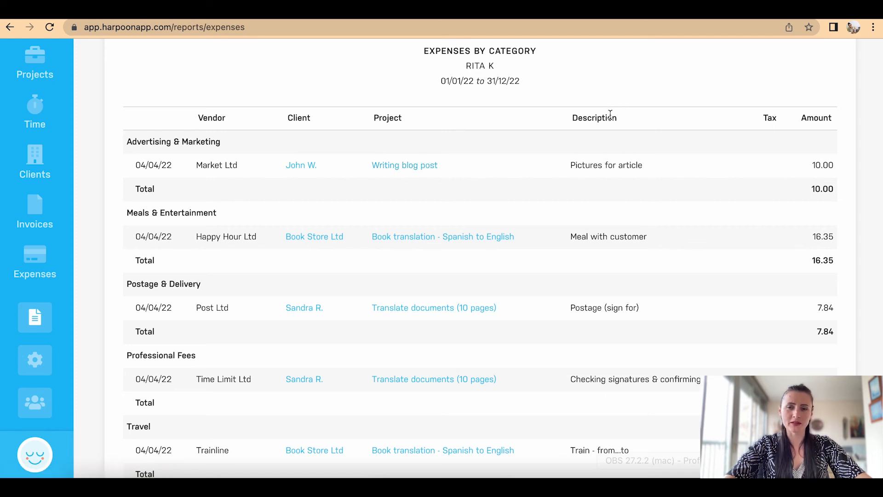
scroll(606, 201, down, 5)
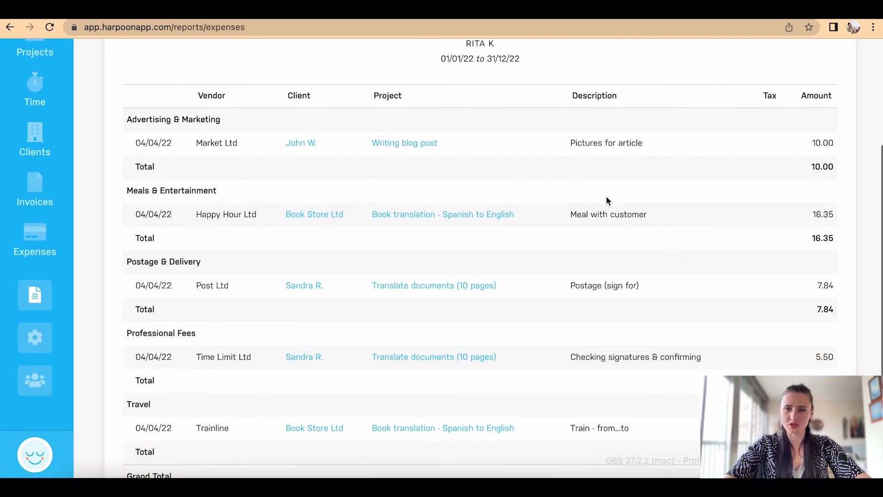
scroll(606, 196, up, 8)
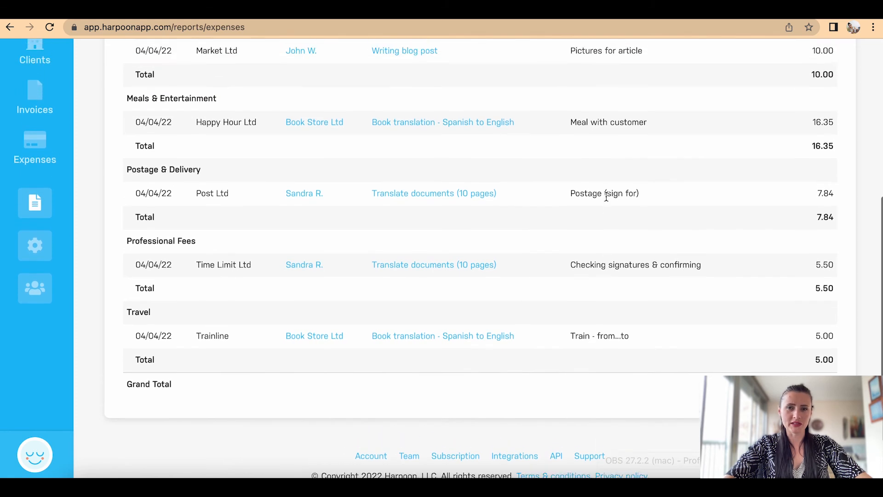
scroll(607, 201, up, 2)
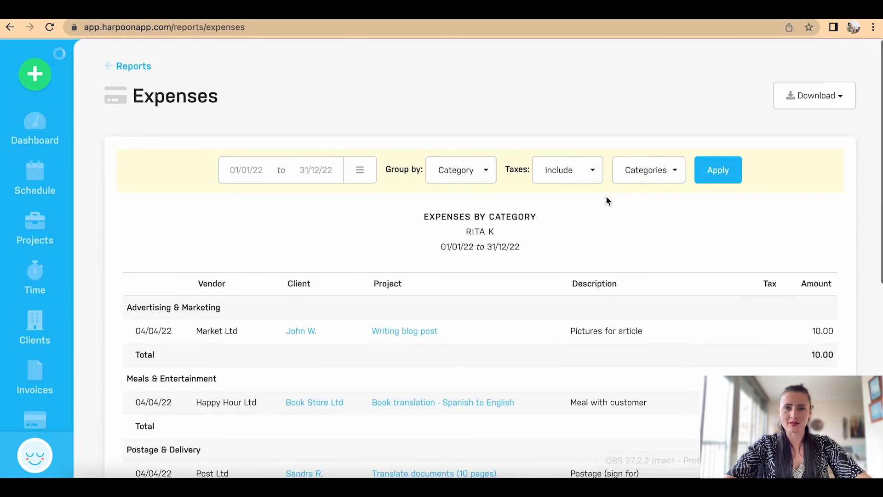
Step: Regroup the Expenses report by Client and review the results
click(484, 170)
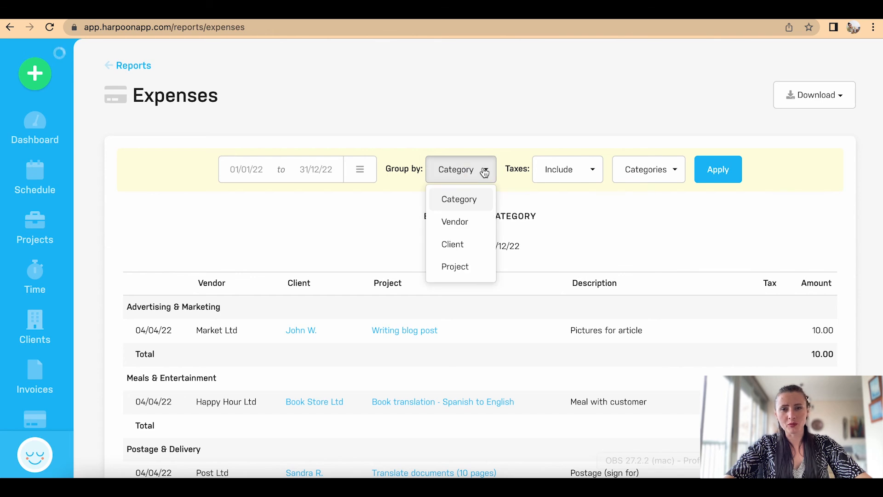
click(466, 244)
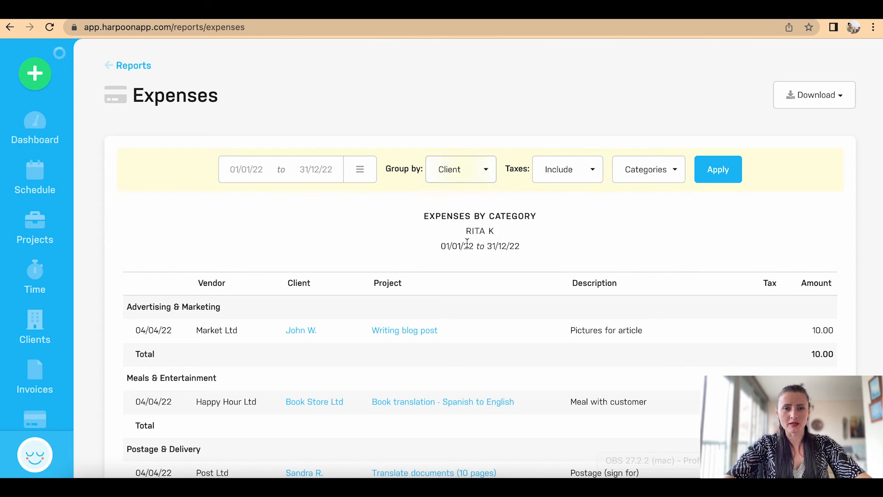
click(718, 170)
scroll(668, 249, down, 3)
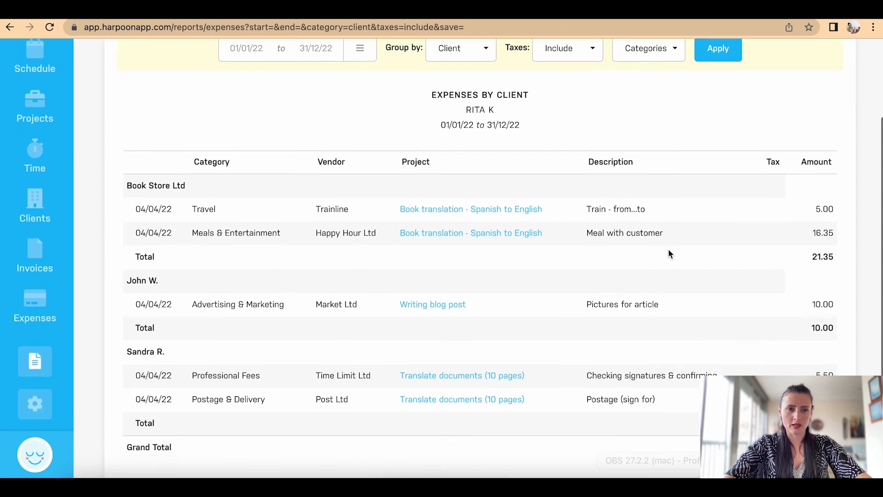
scroll(668, 253, down, 2)
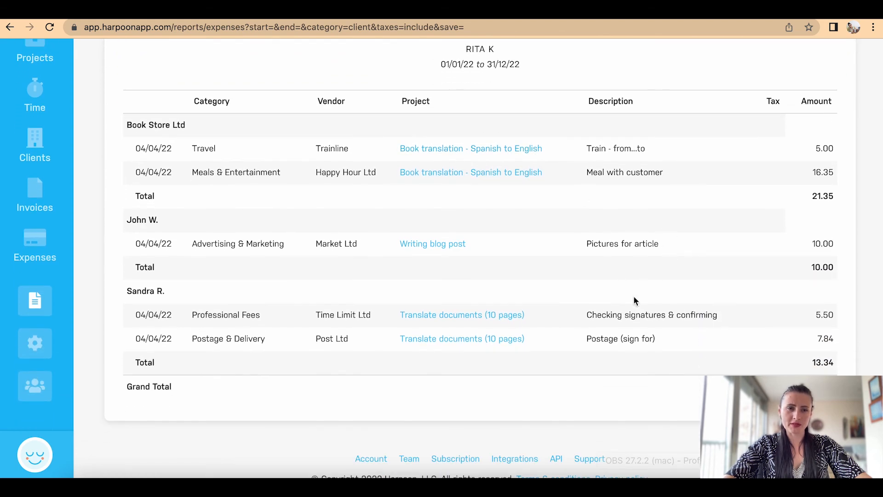
scroll(633, 300, up, 5)
Step: Regroup the Expenses report by Project, showing Book translation at 21.35
click(482, 171)
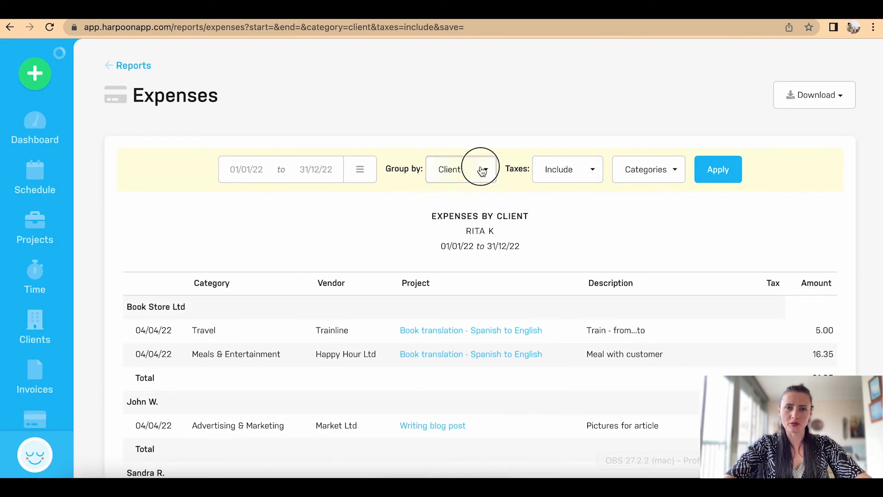
click(462, 265)
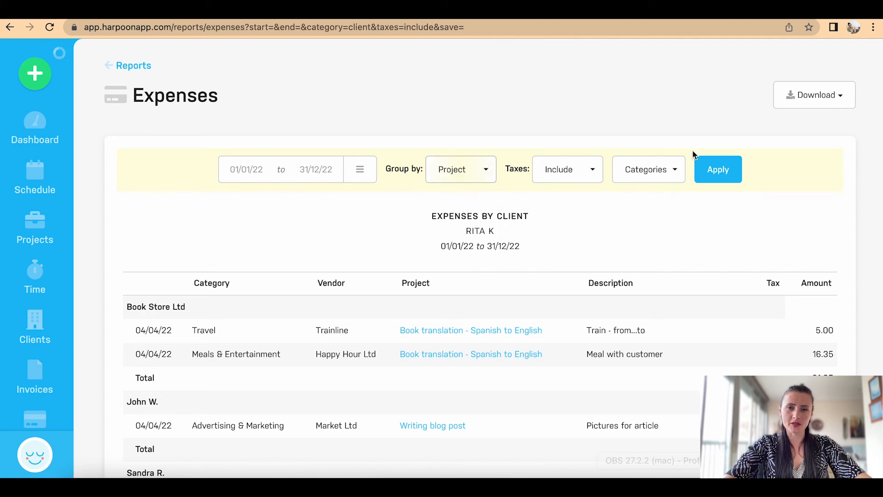
click(729, 168)
scroll(667, 270, down, 3)
scroll(669, 275, down, 2)
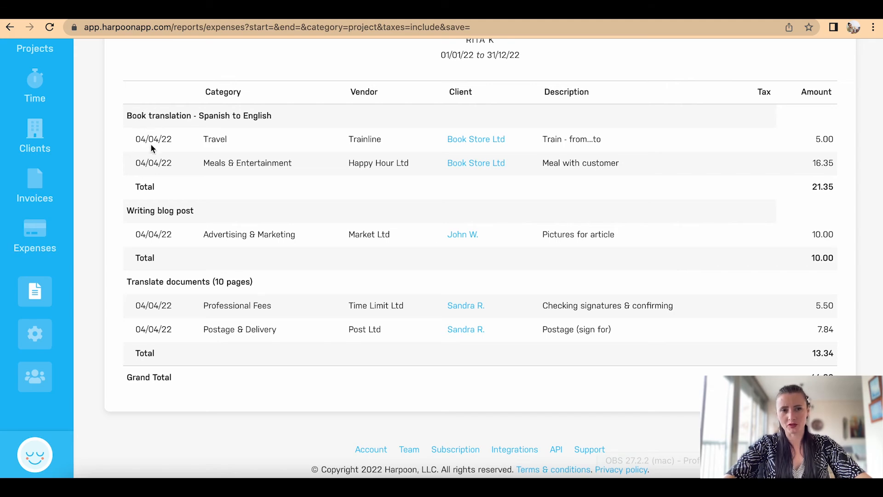
scroll(354, 228, up, 5)
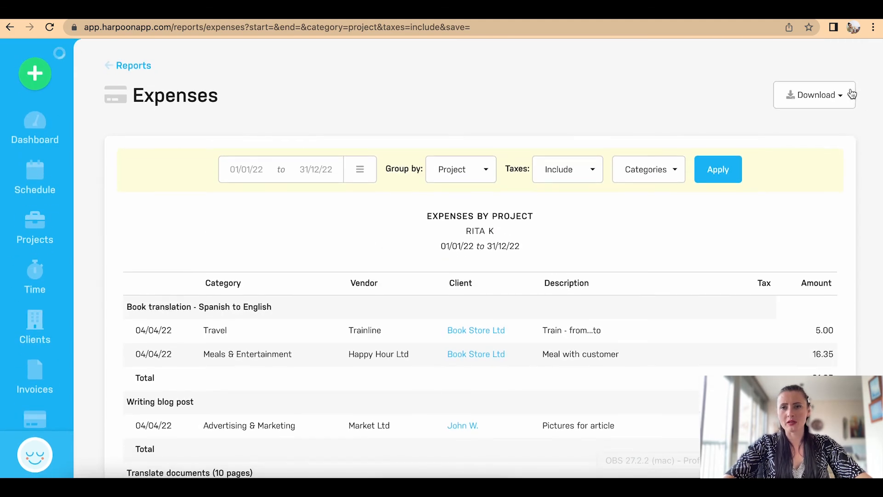
Step: Check the download formats and date presets without choosing any, then return to Reports
click(840, 92)
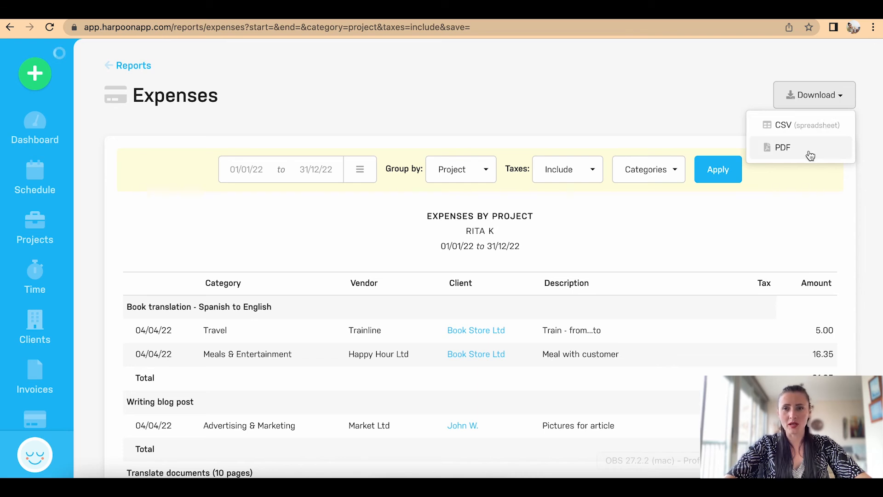
click(758, 214)
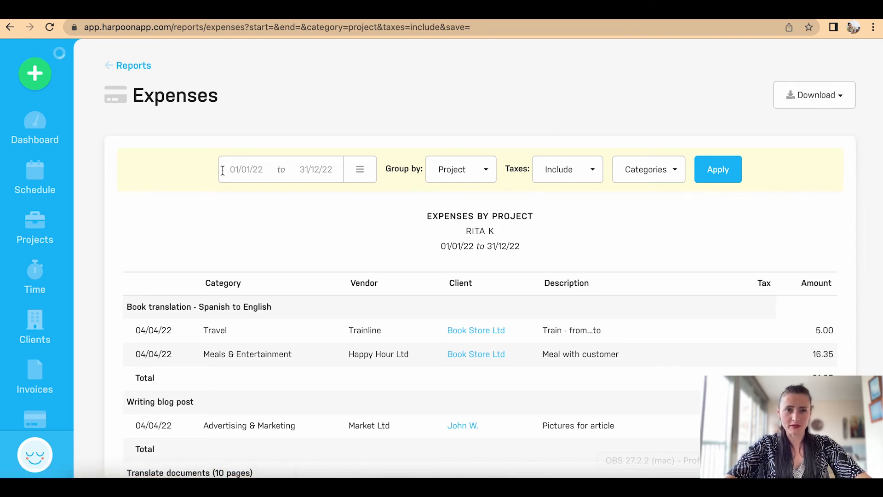
click(360, 170)
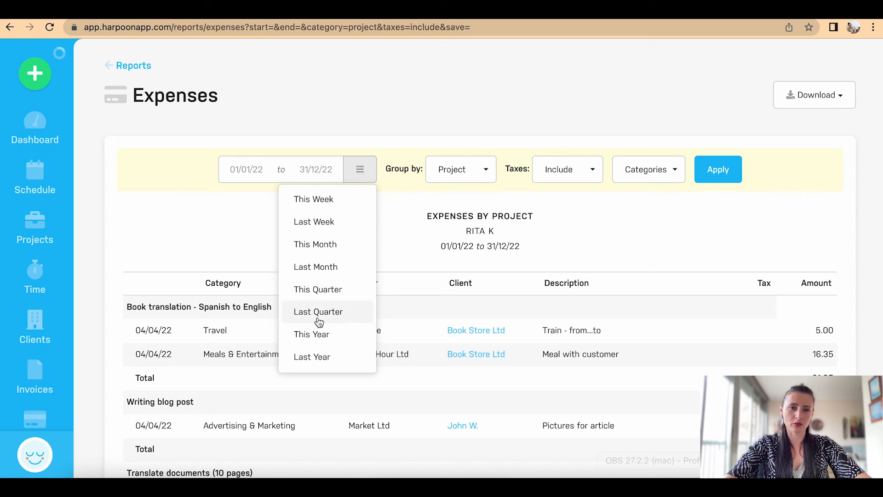
click(241, 223)
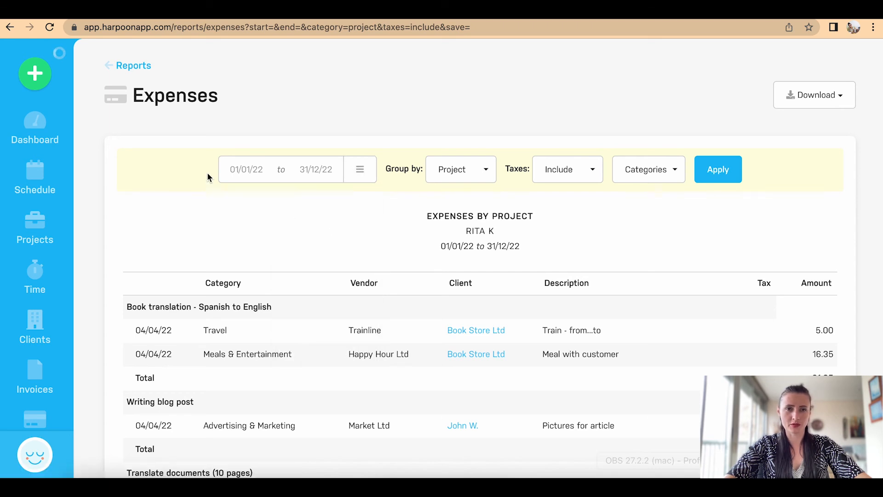
click(125, 66)
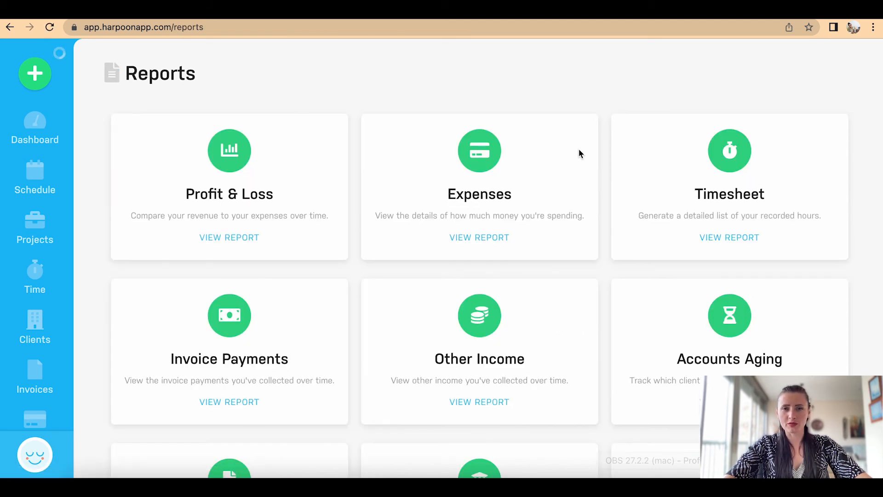
Step: Open the Timesheet report filtered to the Book translation - Spanish to English project
click(712, 240)
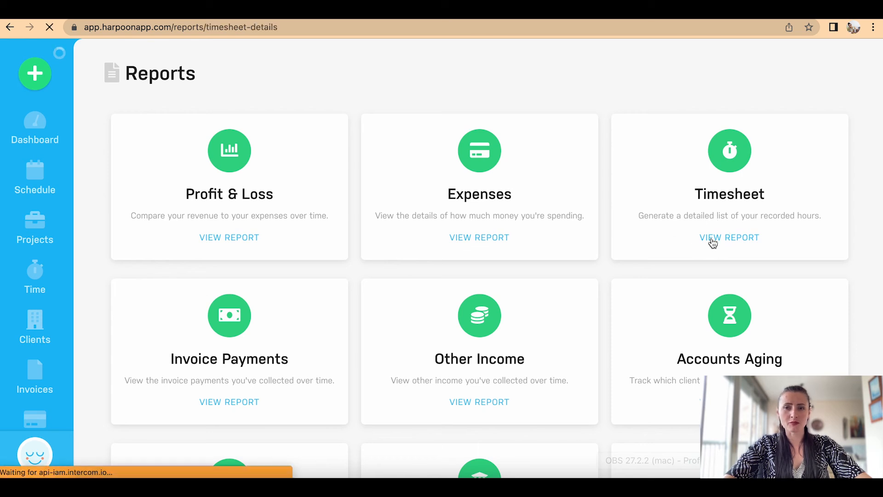
scroll(680, 216, down, 1)
scroll(681, 213, down, 1)
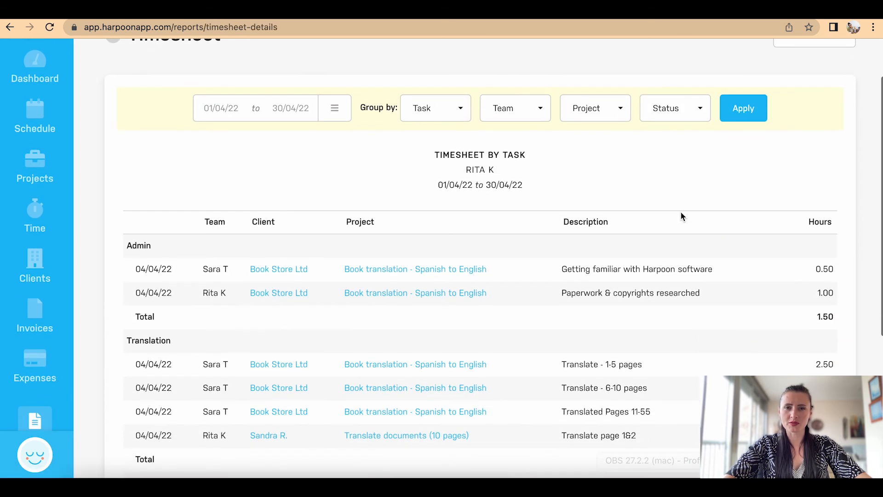
click(611, 118)
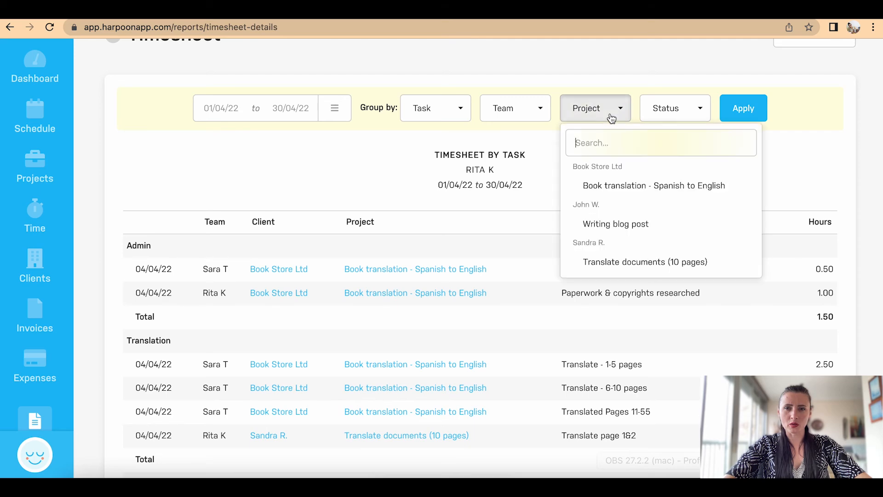
click(628, 186)
click(758, 121)
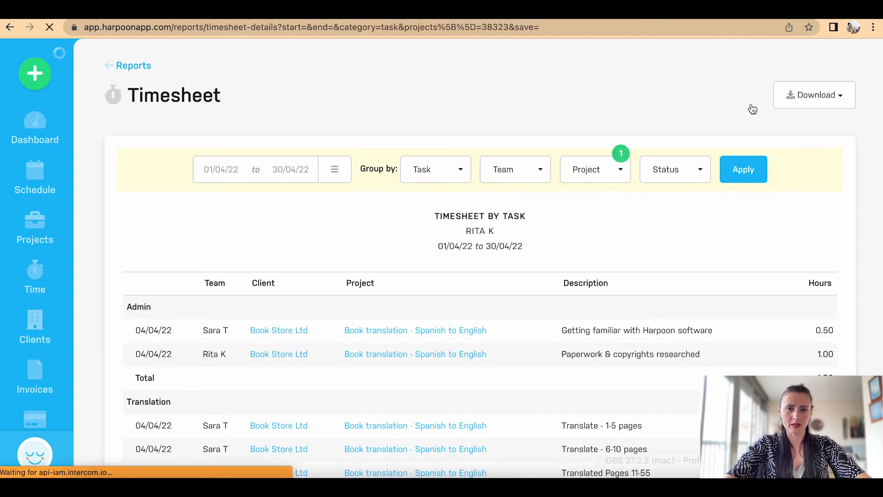
scroll(771, 157, down, 3)
scroll(771, 156, down, 1)
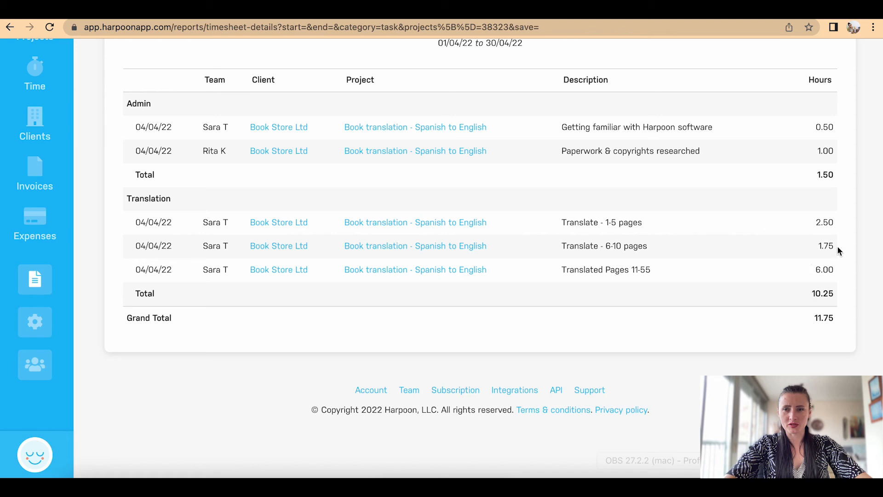
scroll(828, 287, up, 4)
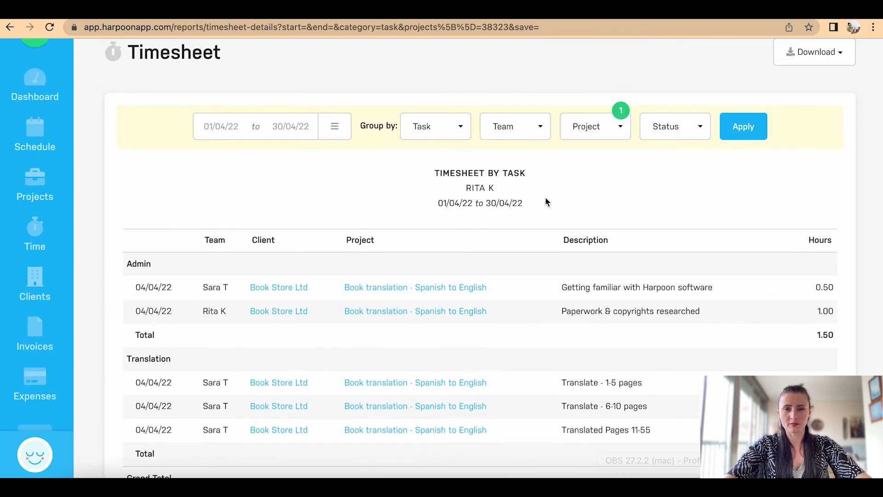
Step: Set the timesheet date range to This Week, 03/04/22 to 09/04/22
click(334, 126)
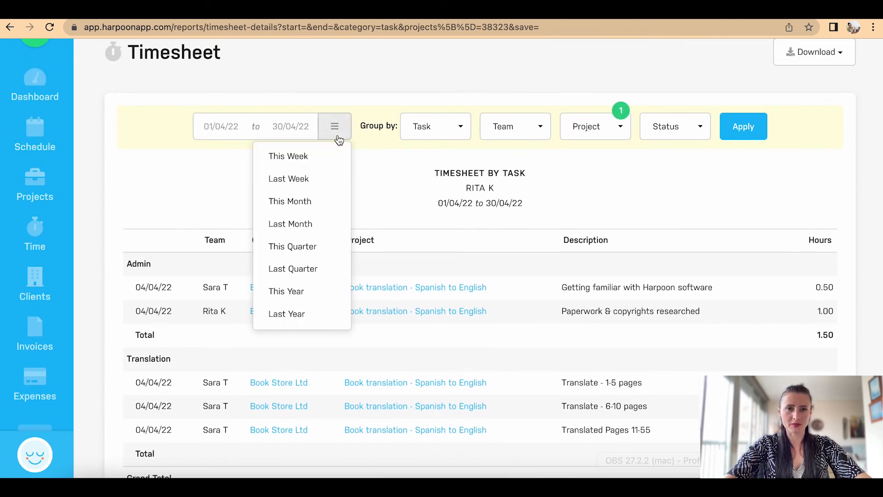
click(314, 165)
click(756, 127)
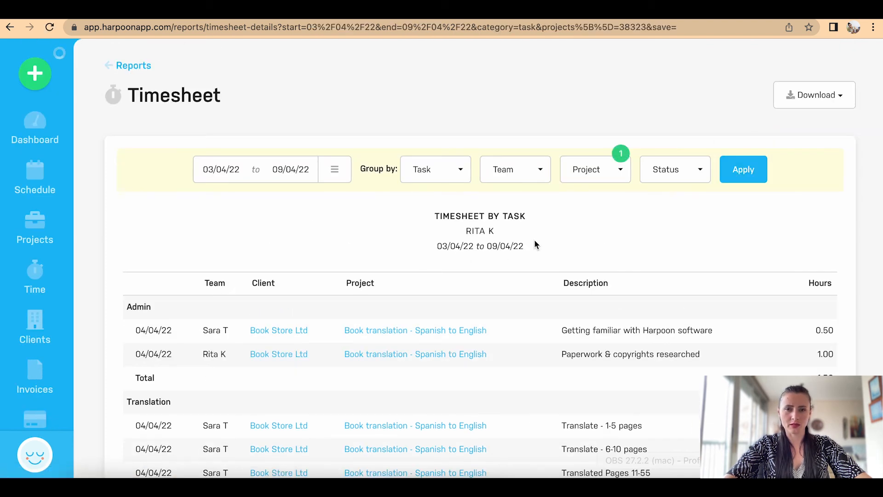
scroll(549, 239, down, 5)
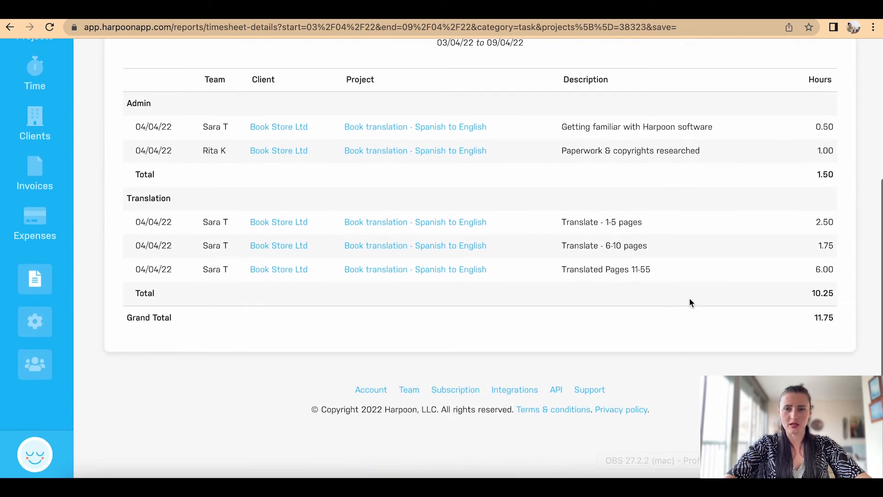
scroll(718, 153, up, 5)
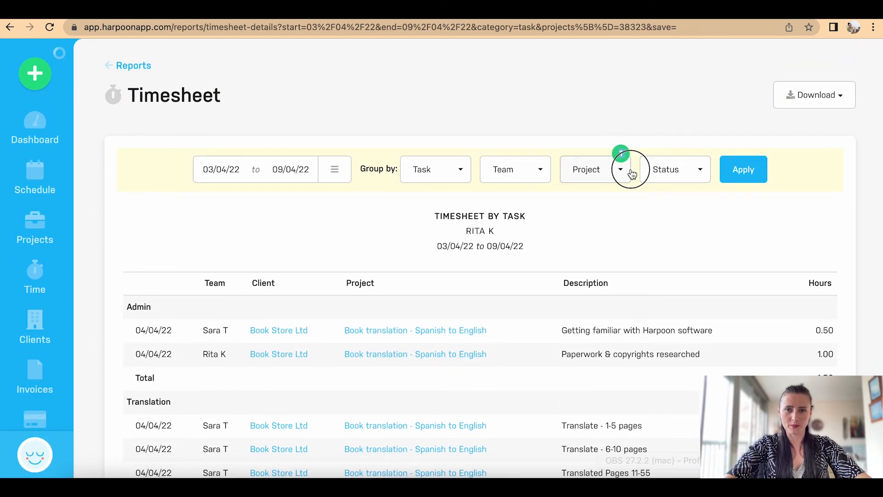
Step: Remove the project filter so Translation totals 11.75 and Admin 1.50 across all projects
click(617, 169)
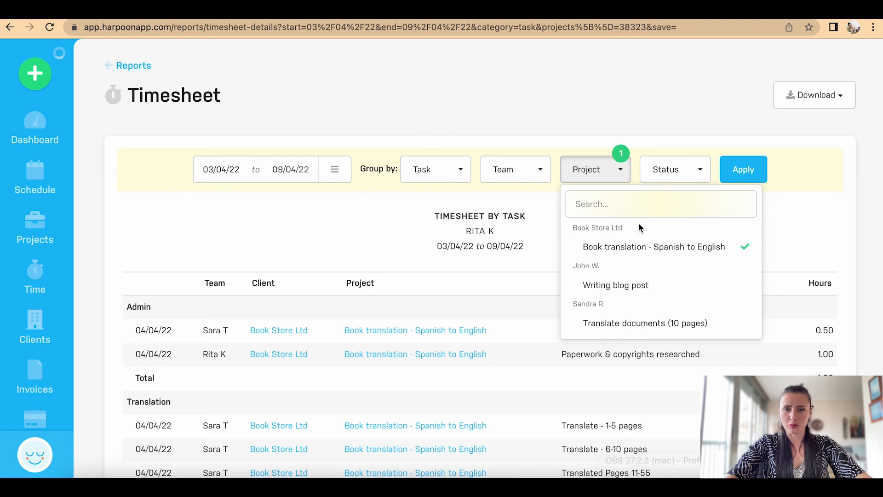
click(649, 248)
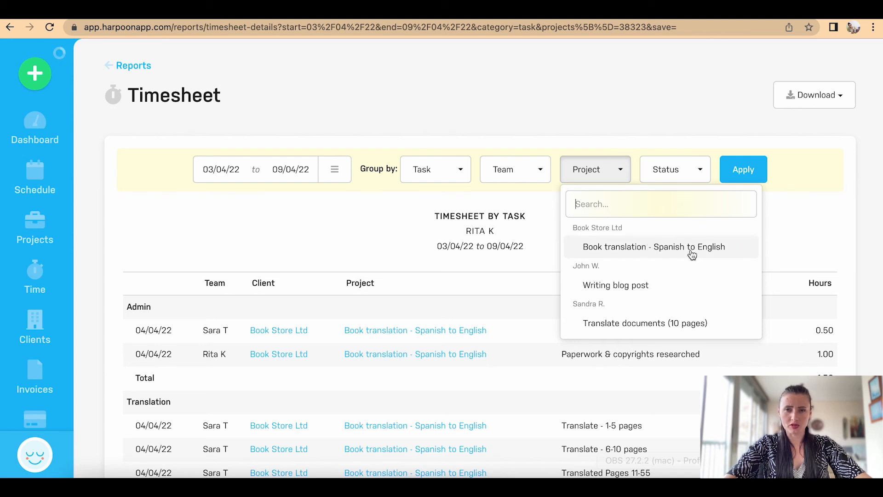
click(754, 169)
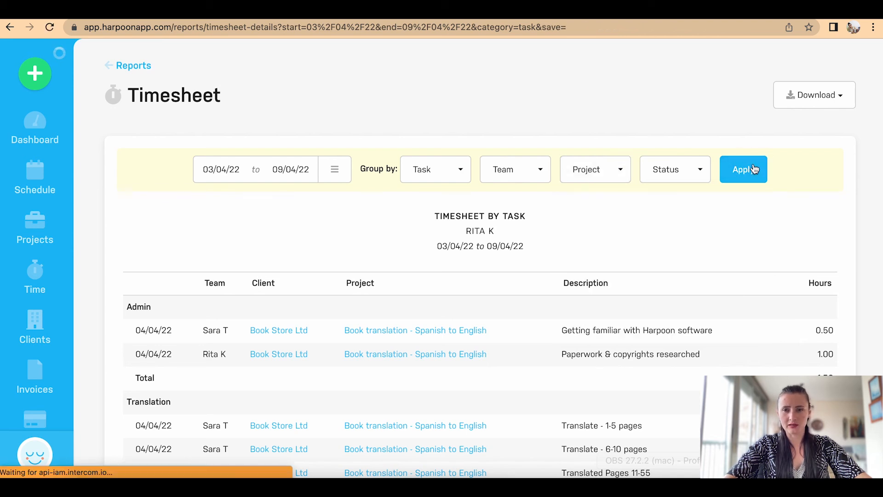
scroll(754, 173, down, 5)
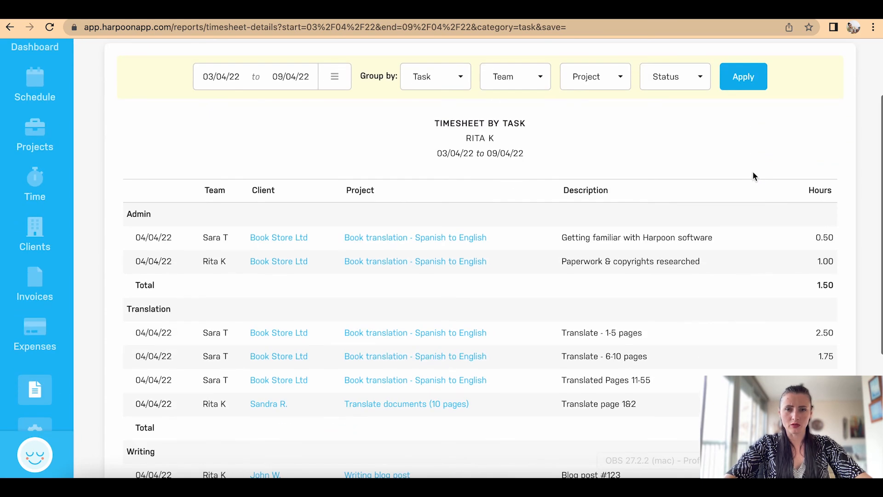
scroll(753, 176, up, 5)
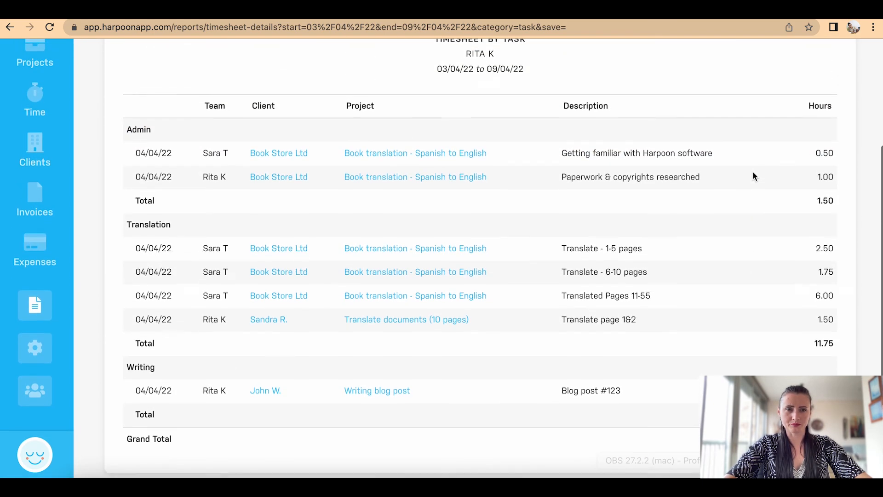
scroll(755, 176, up, 2)
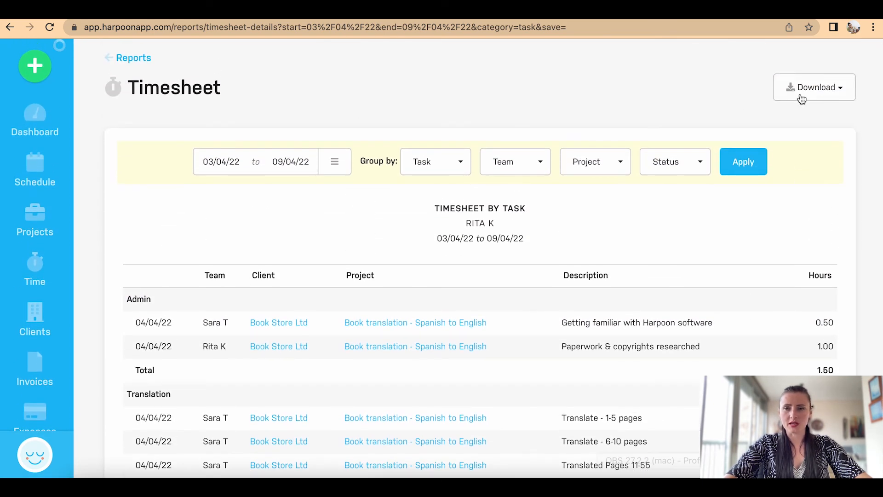
click(801, 89)
click(279, 83)
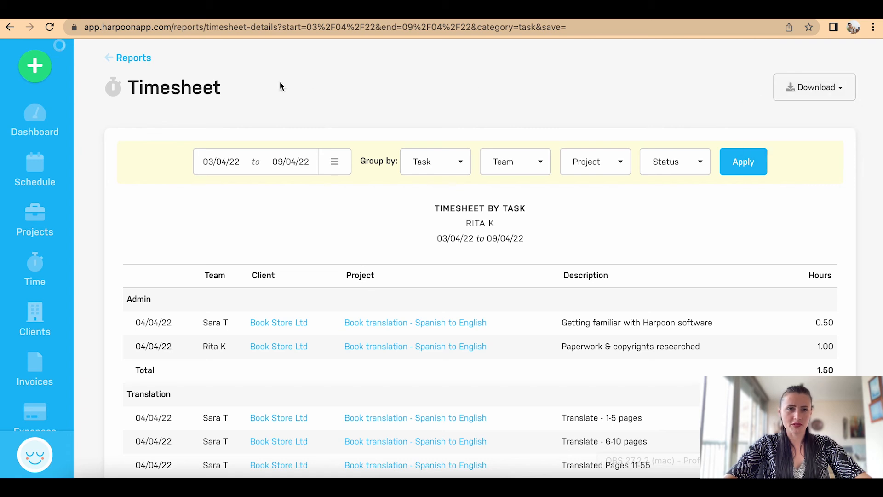
Step: From the Reports overview, open Accounts Aging, showing Book Store Ltd owing 250.00 at 0-30 days
click(132, 58)
scroll(287, 121, down, 3)
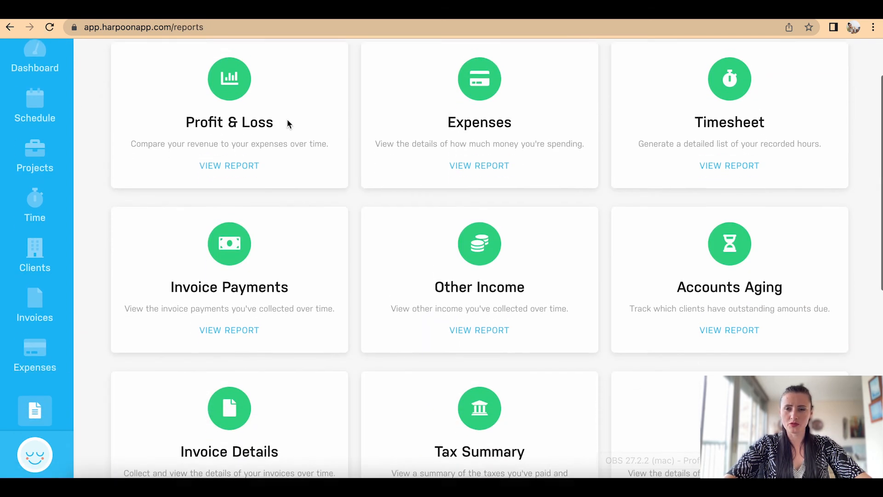
scroll(288, 124, down, 1)
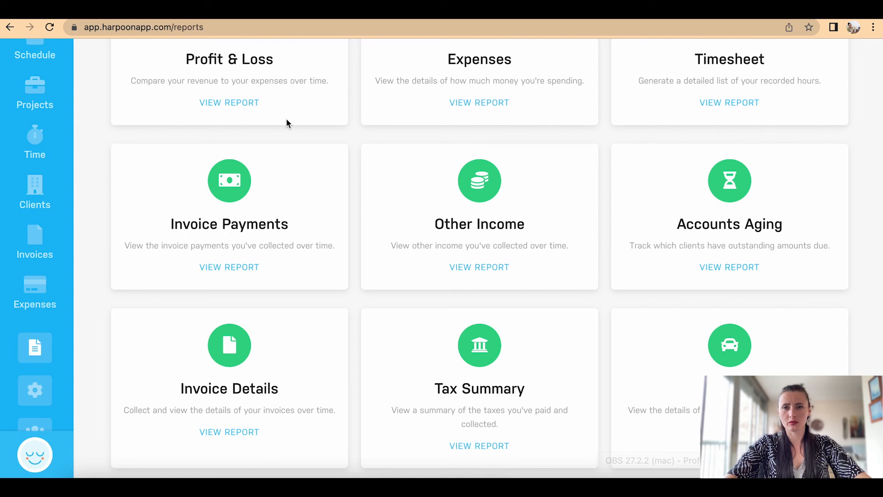
scroll(287, 120, down, 2)
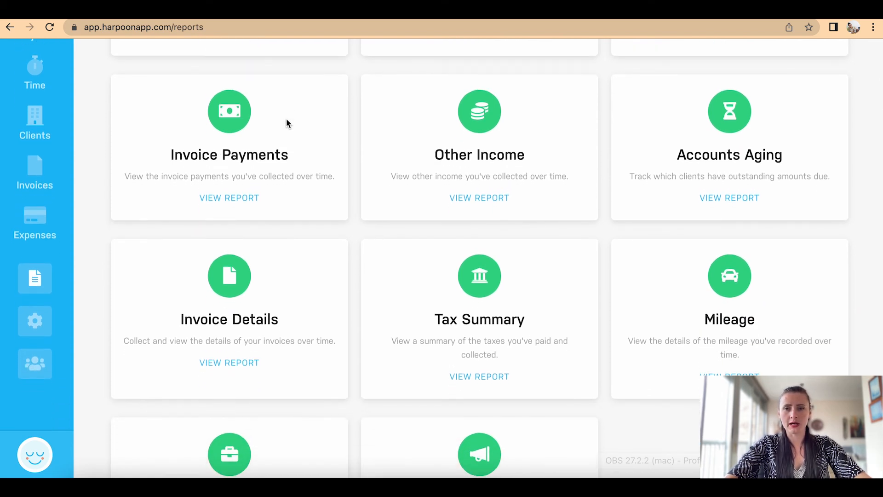
click(732, 199)
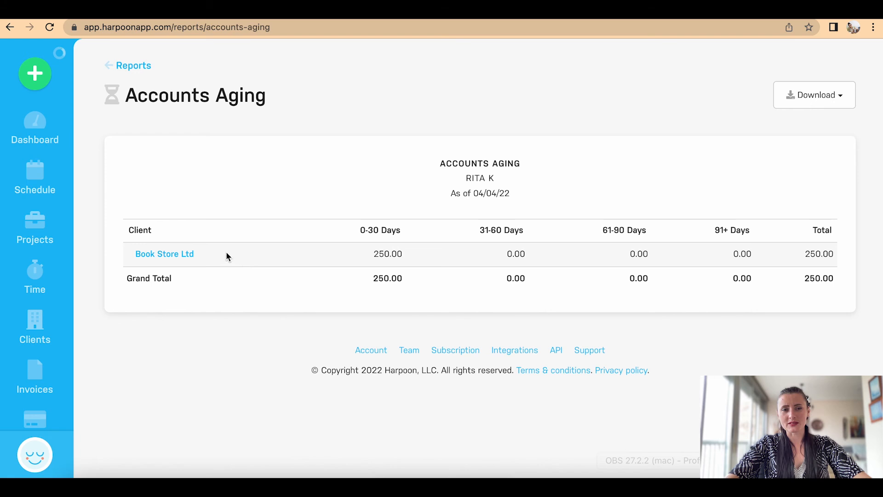
Step: Open Book Store Ltd's client page and show the gear-menu actions for Draft invoice 00005
click(177, 254)
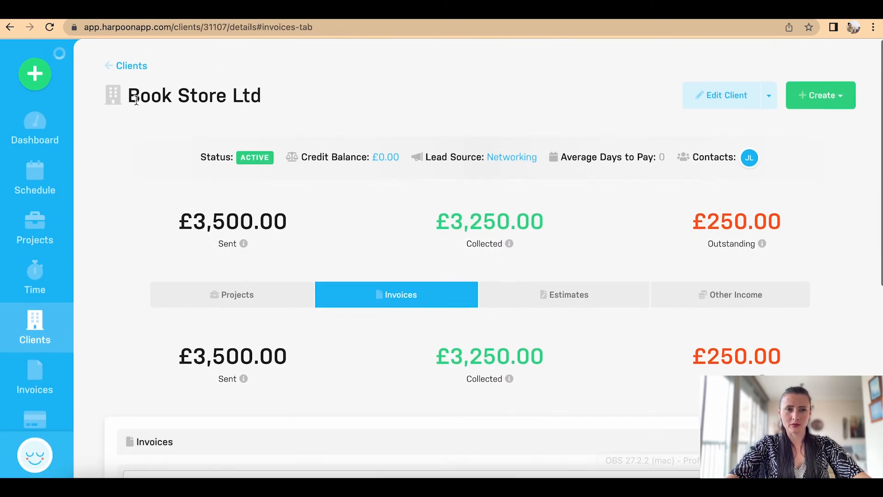
scroll(275, 384, down, 3)
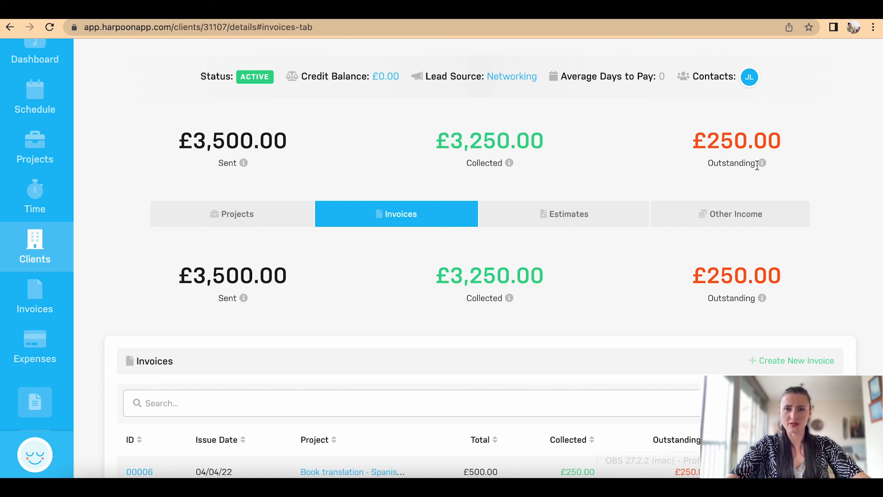
scroll(757, 166, down, 7)
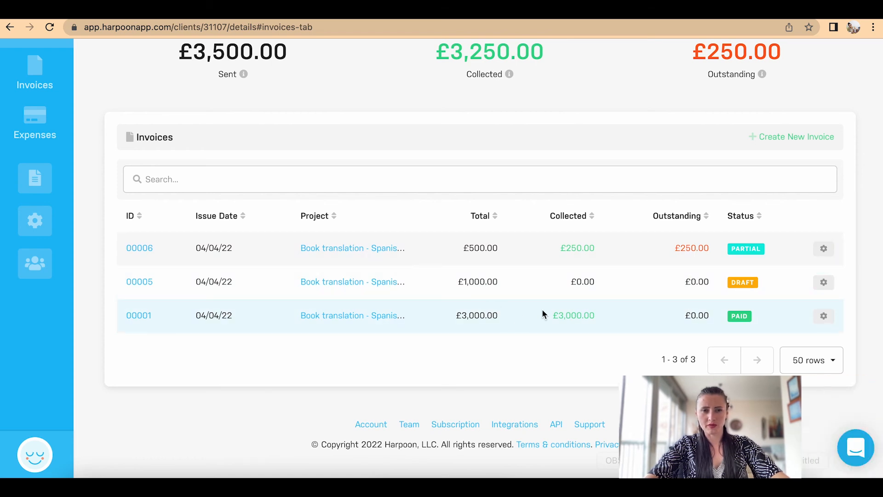
click(823, 282)
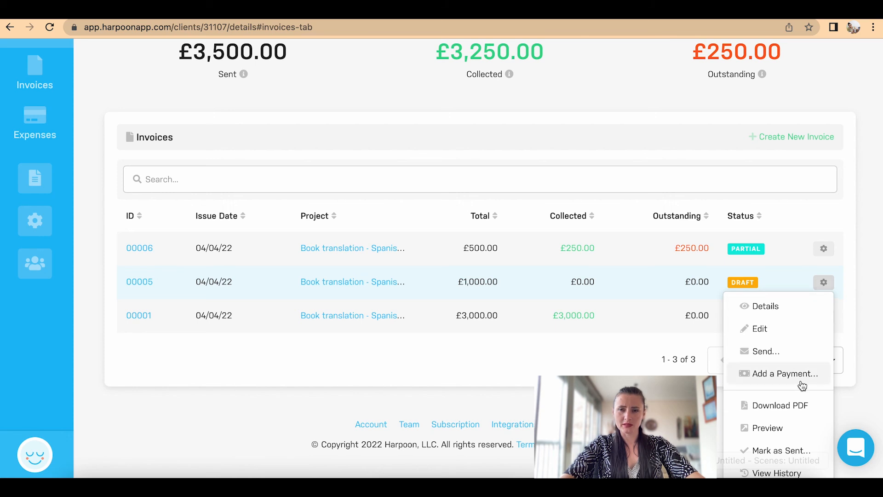
scroll(800, 387, down, 3)
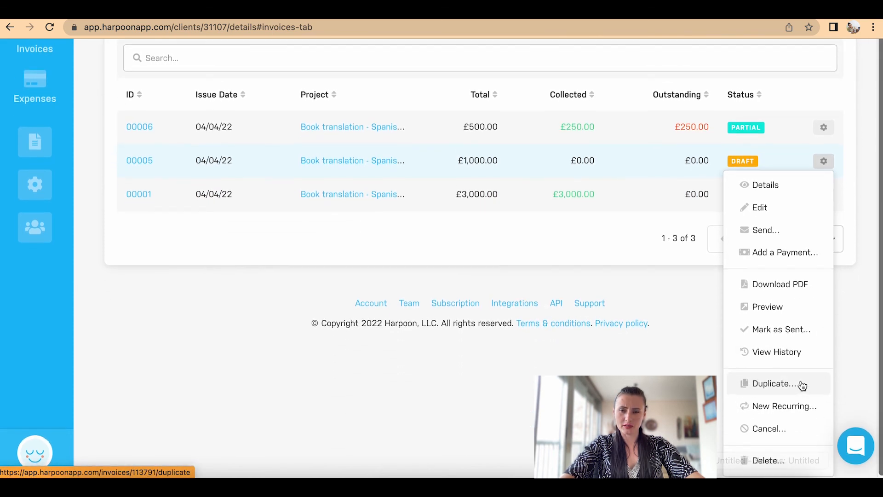
Step: Permanently delete the £1,000.00 Draft invoice 00005
click(768, 462)
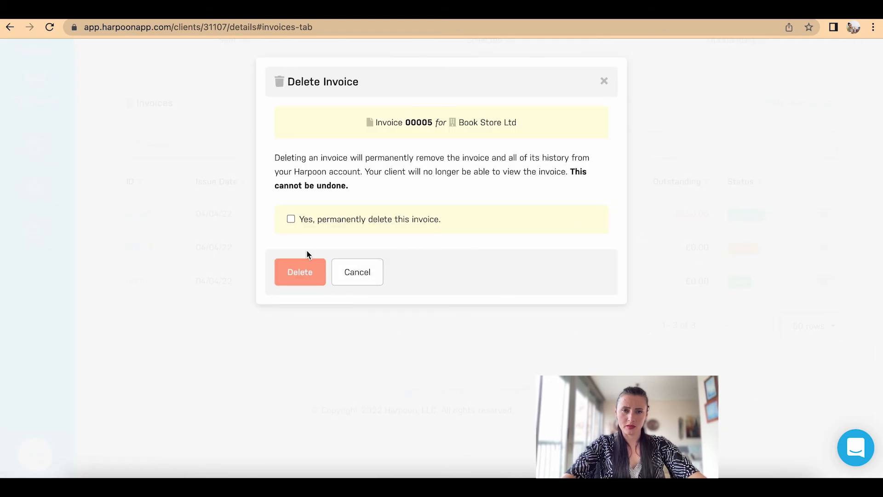
click(302, 220)
click(302, 262)
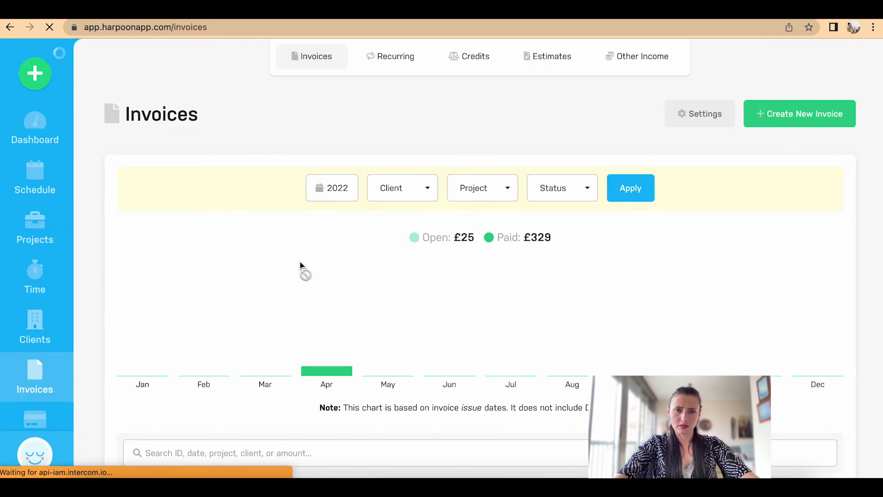
scroll(301, 265, down, 5)
scroll(301, 266, down, 4)
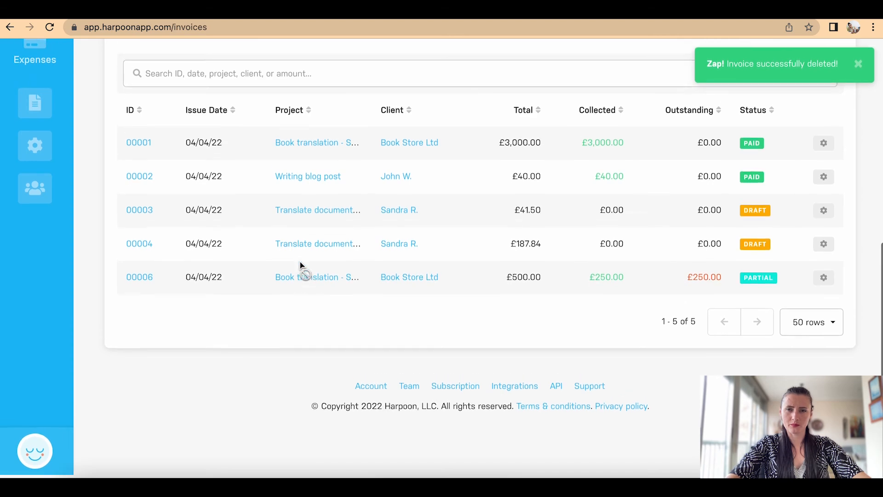
scroll(299, 262, up, 8)
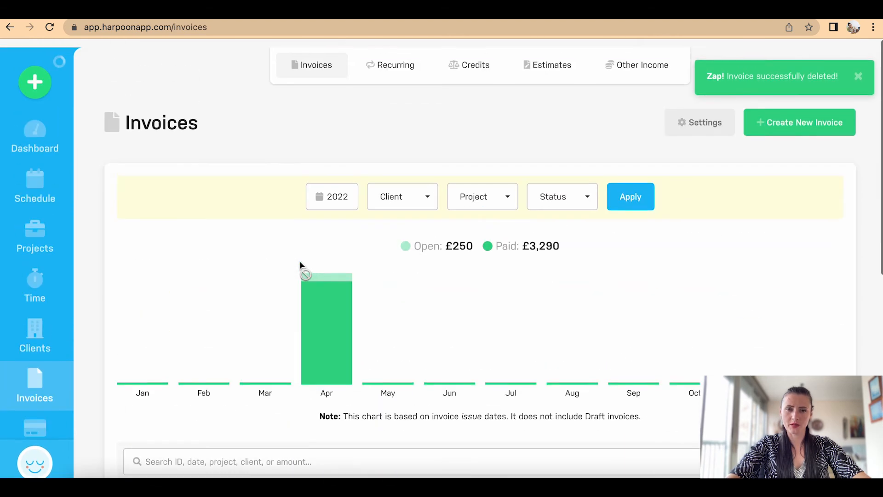
Step: Go to the Reports overview from the sidebar
mouse_move(19, 292)
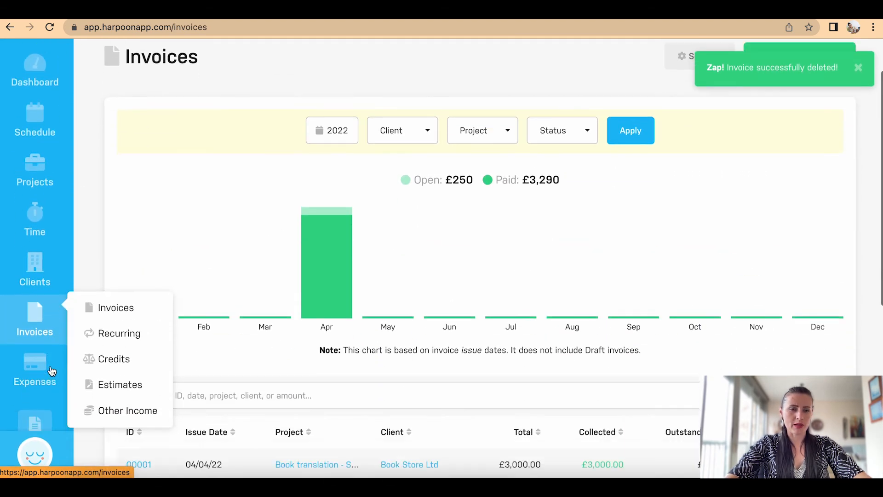
scroll(51, 363, down, 5)
click(43, 264)
scroll(308, 246, down, 5)
scroll(308, 247, down, 2)
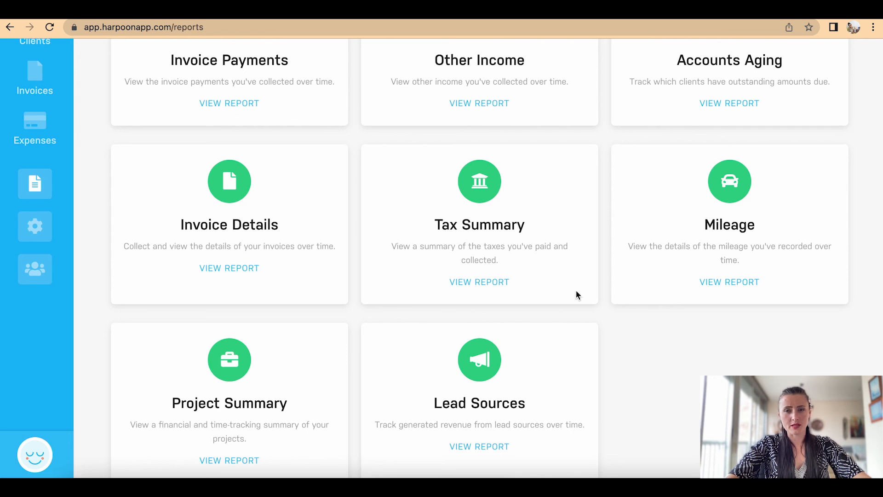
Step: Open Project Summary for Book translation - Spanish to English, keeping the Collected (Cash) method
scroll(308, 355, down, 1)
scroll(276, 368, down, 3)
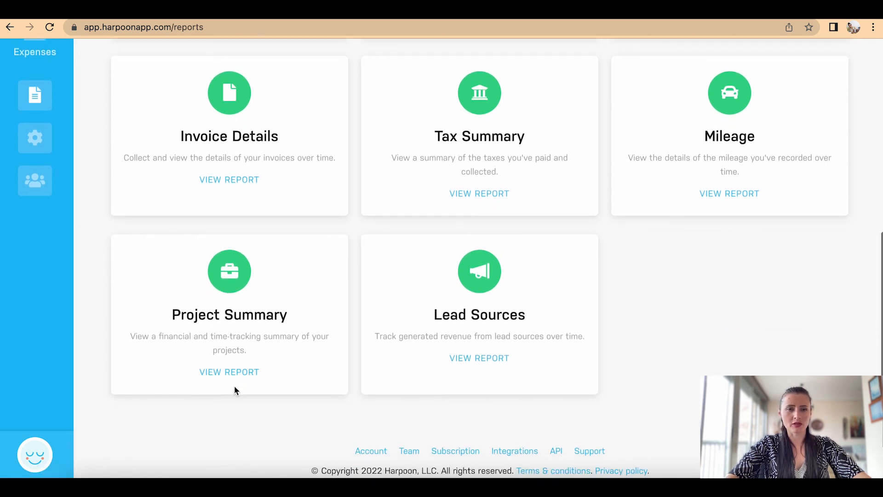
click(230, 373)
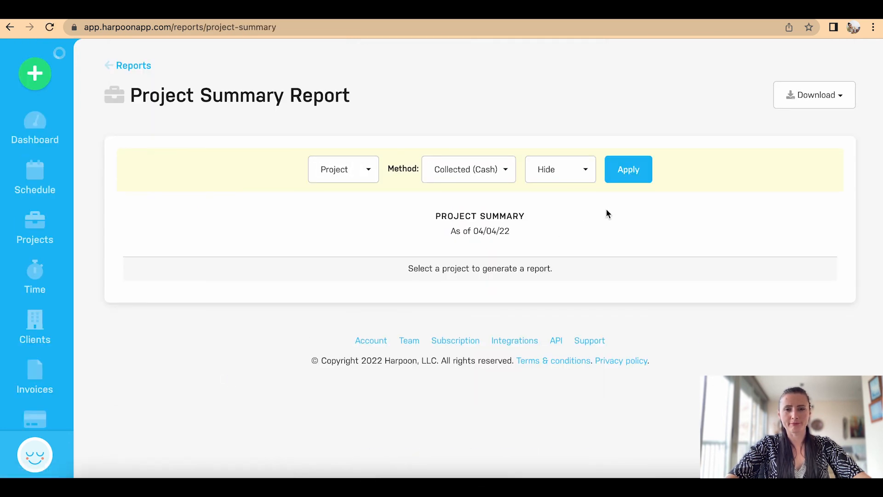
click(365, 169)
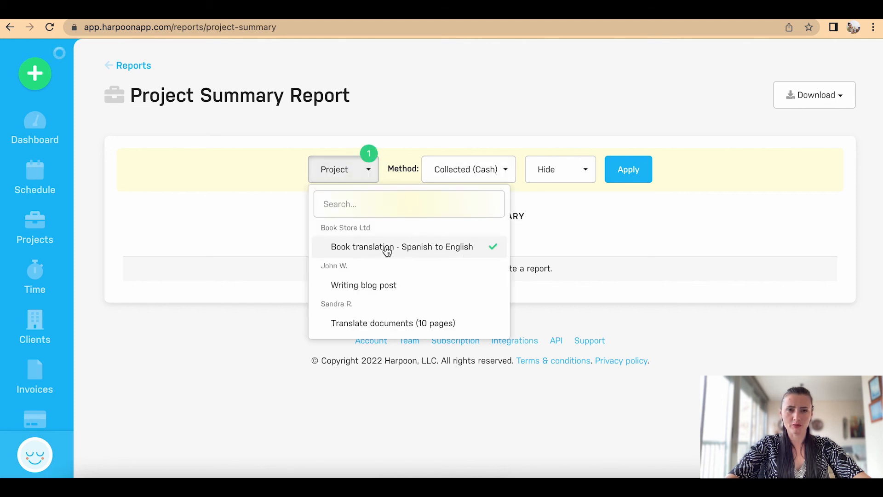
click(505, 178)
click(494, 203)
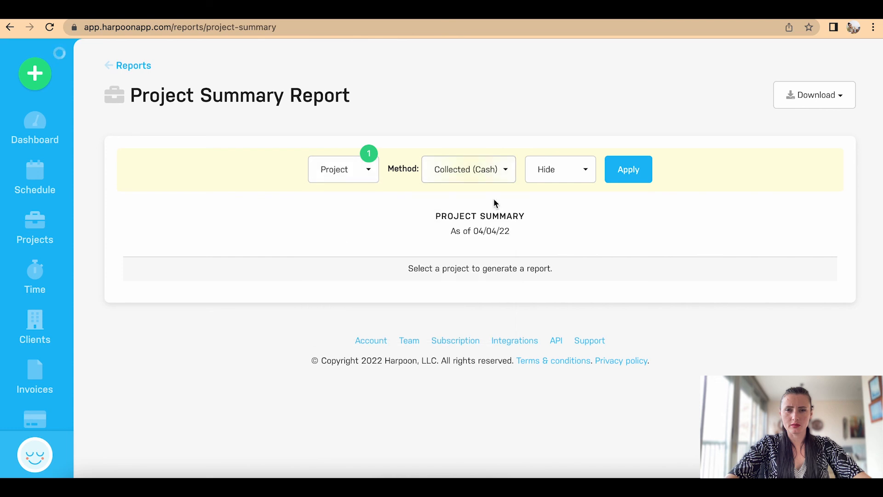
Step: Generate the project summary: £3,250.00 collected, £315.10 cost, £2,934.90 profit, 90.30% margin
click(645, 168)
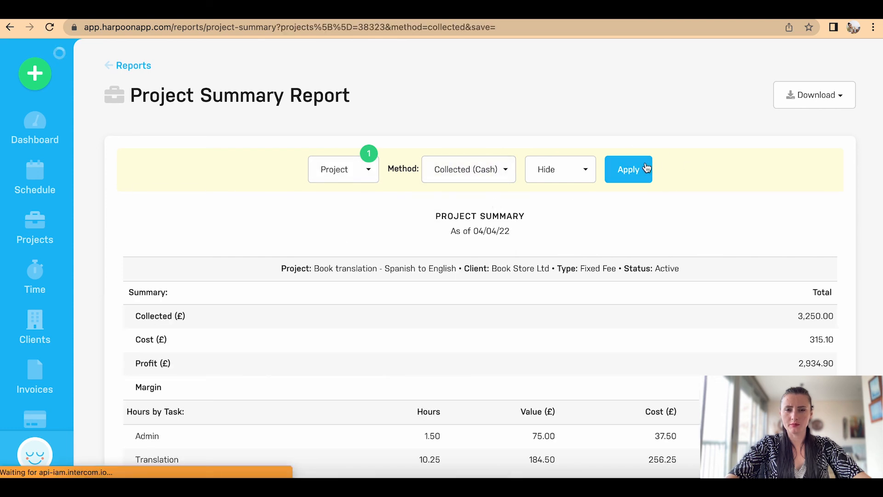
scroll(839, 212, down, 3)
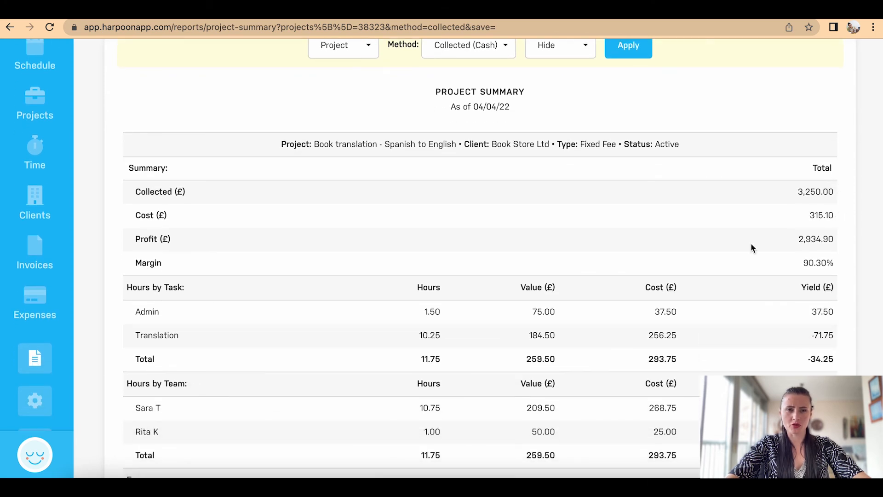
scroll(775, 258, down, 2)
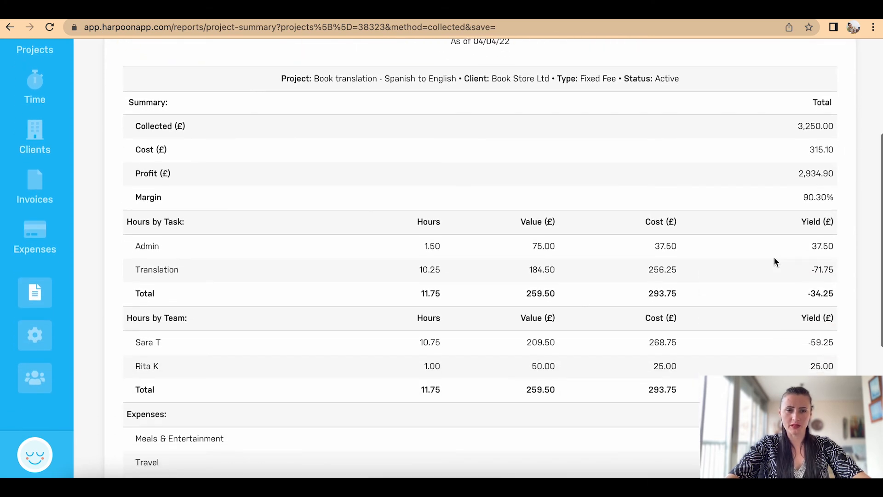
scroll(642, 110, up, 3)
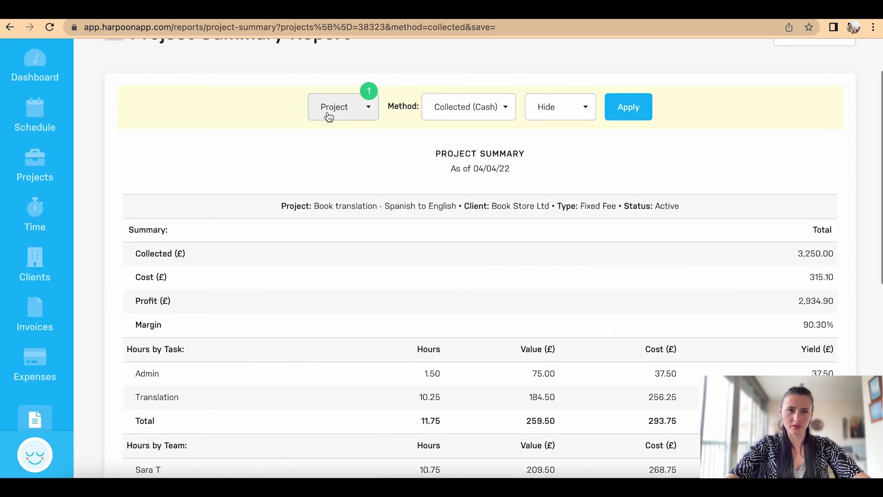
scroll(424, 174, down, 6)
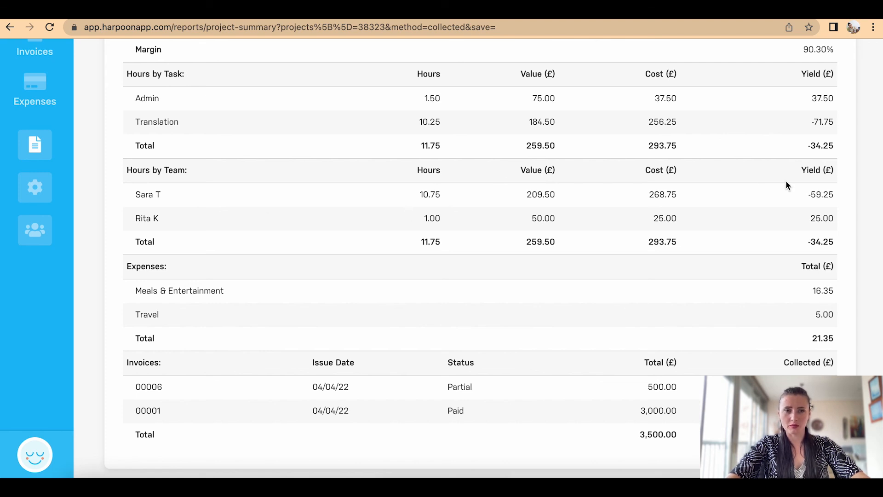
scroll(786, 182, down, 3)
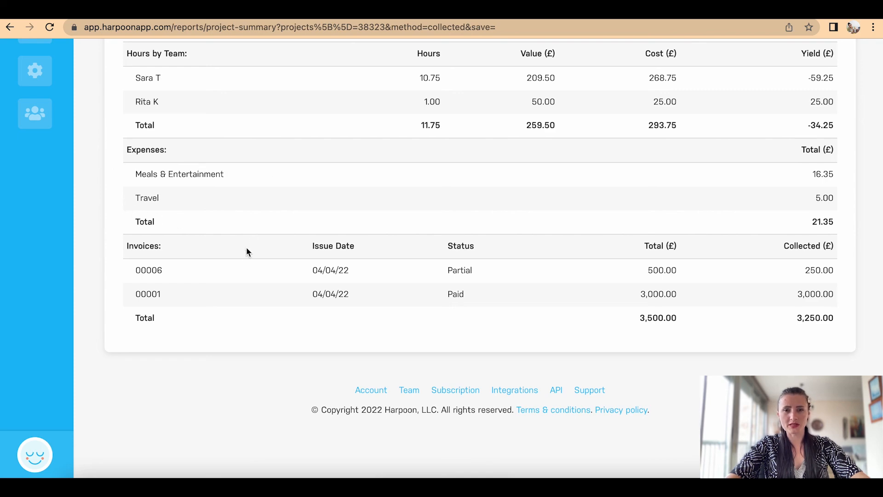
scroll(332, 302, up, 10)
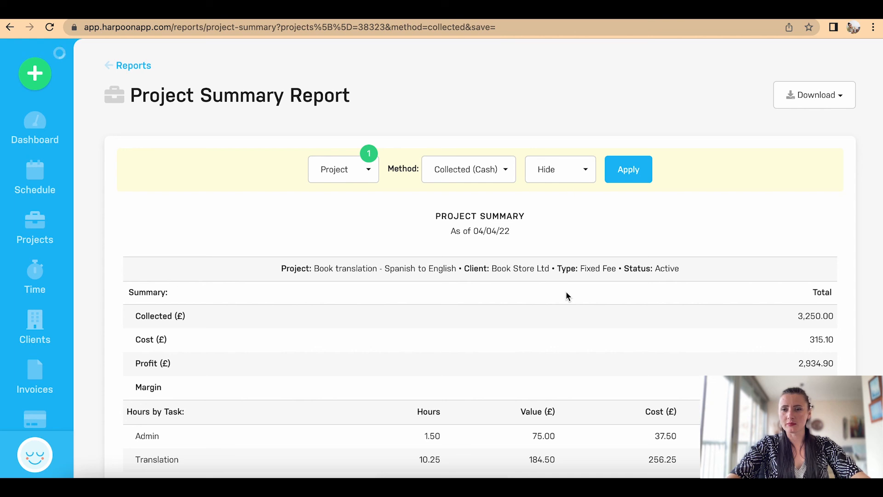
scroll(517, 247, down, 1)
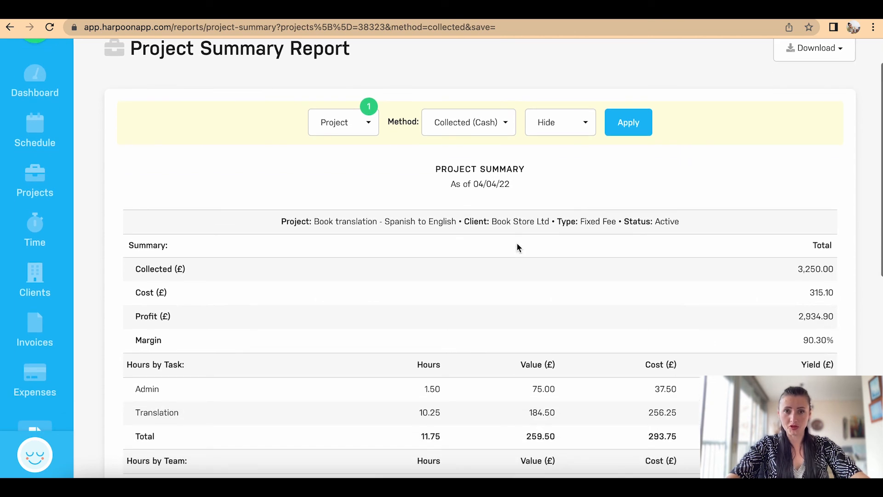
Step: Deselect the Book translation - Spanish to English project from the Project filter
click(368, 125)
click(459, 198)
click(223, 154)
scroll(226, 158, up, 1)
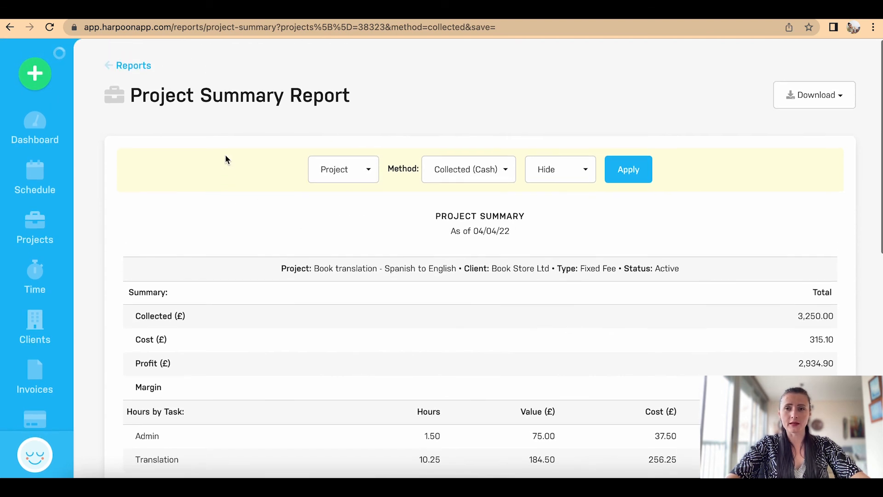
Step: Return to the Reports overview and scroll through the report cards
click(123, 67)
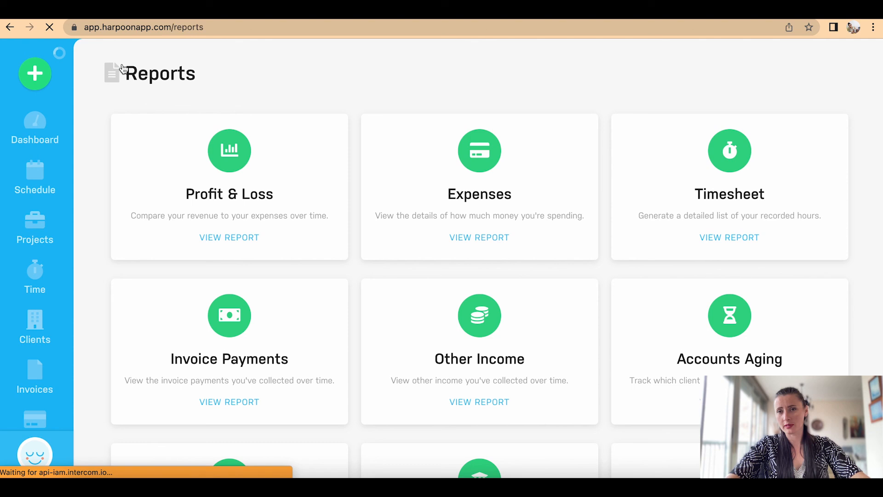
scroll(339, 232, down, 4)
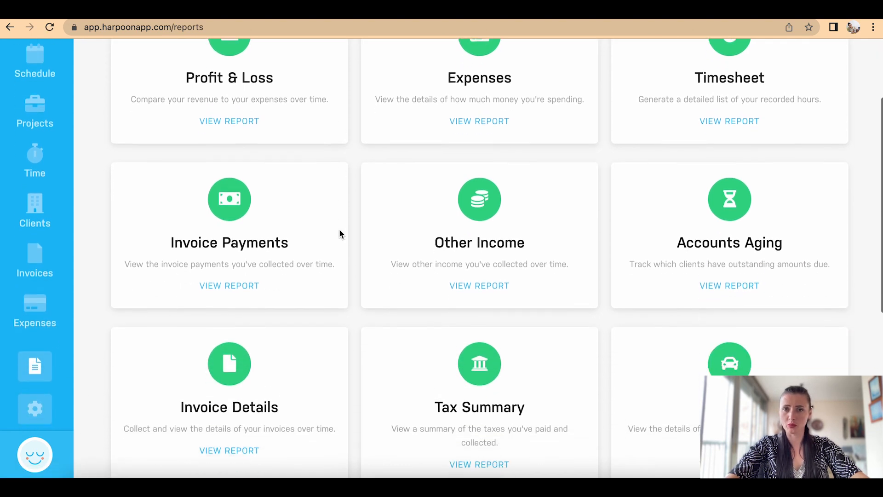
scroll(340, 233, down, 3)
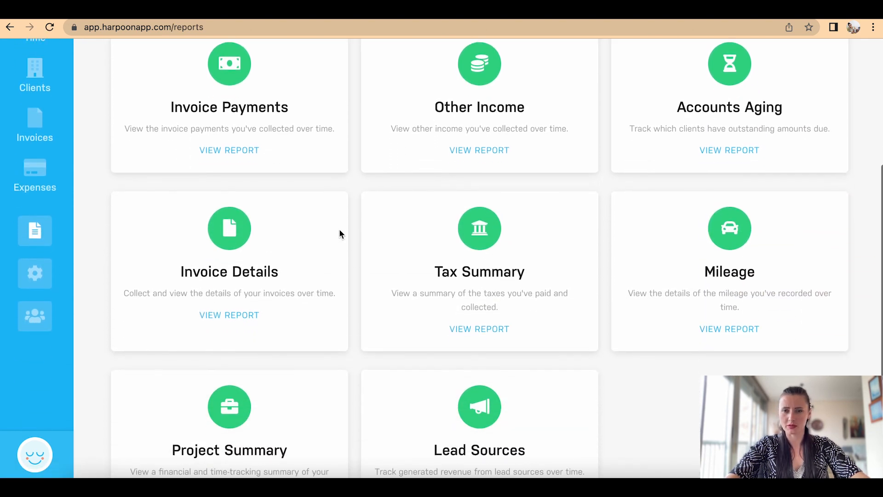
scroll(340, 235, up, 6)
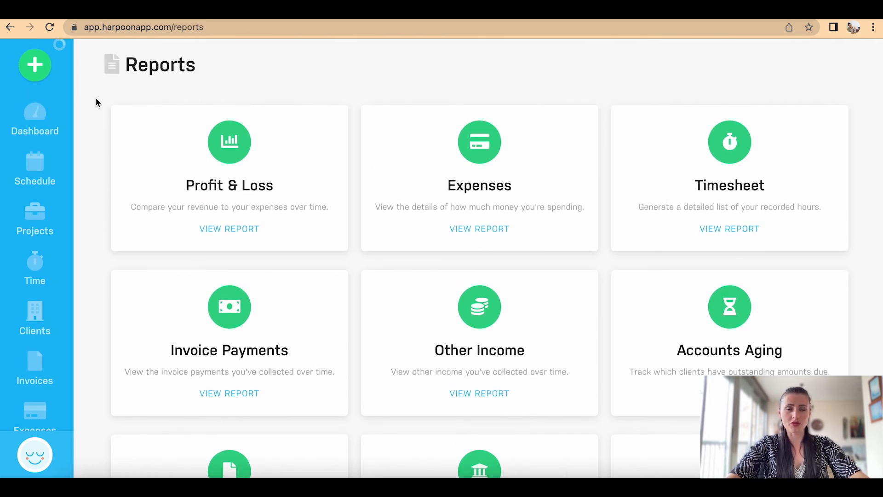
Step: Go to the Dashboard and review widgets, including Revenue This Year at £3,290 (33% of goal)
click(36, 118)
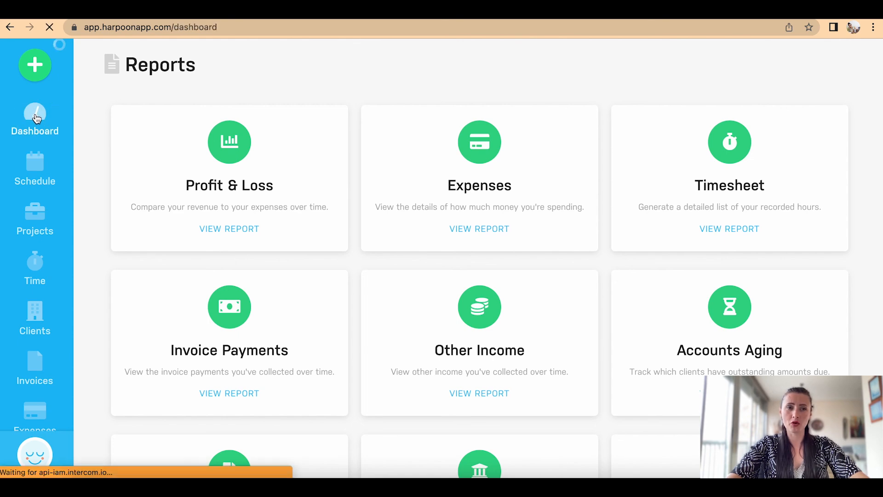
scroll(532, 209, down, 9)
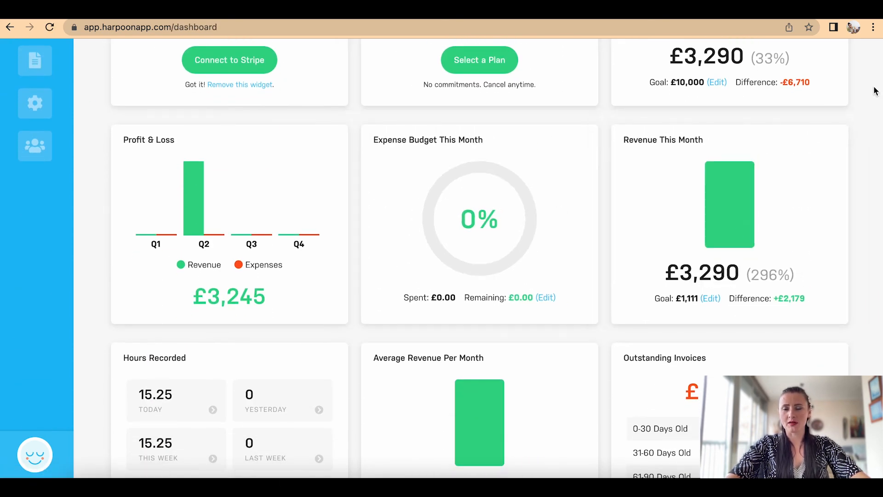
scroll(874, 91, up, 3)
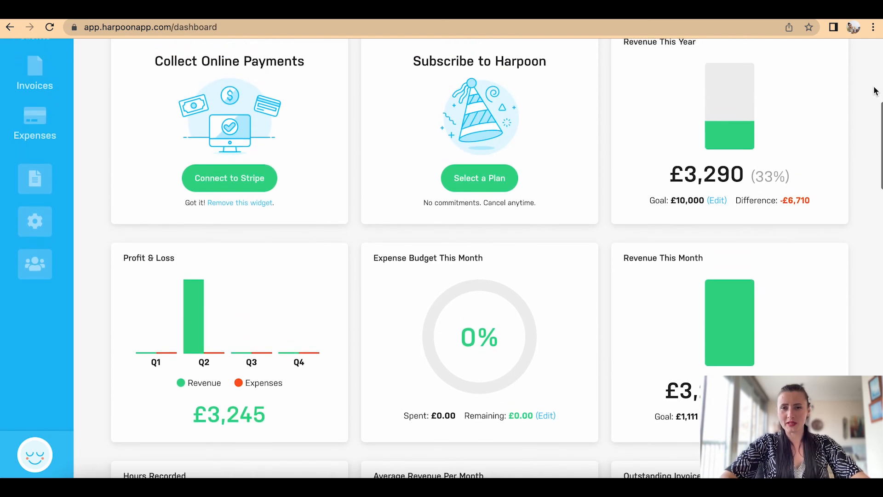
scroll(875, 91, up, 3)
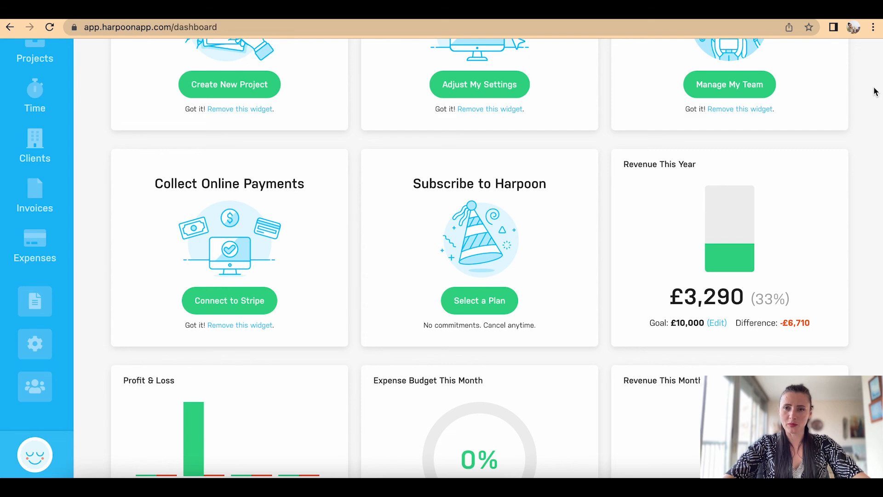
scroll(874, 91, up, 1)
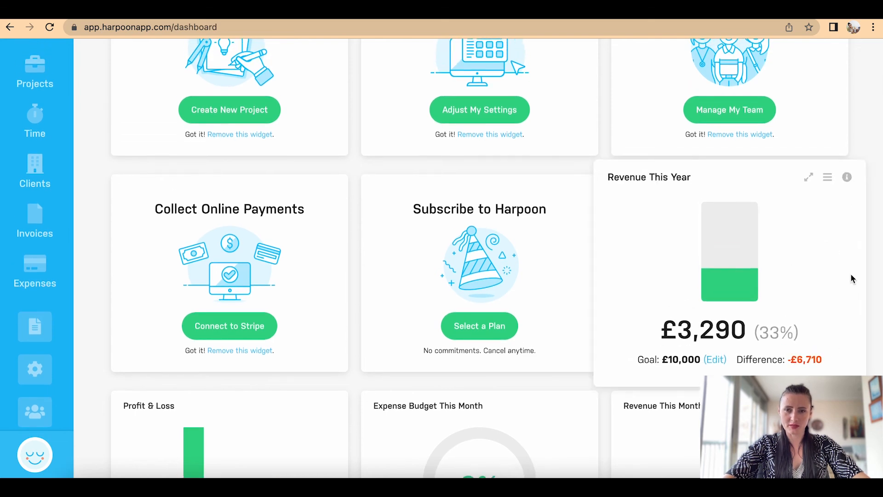
scroll(851, 273, up, 4)
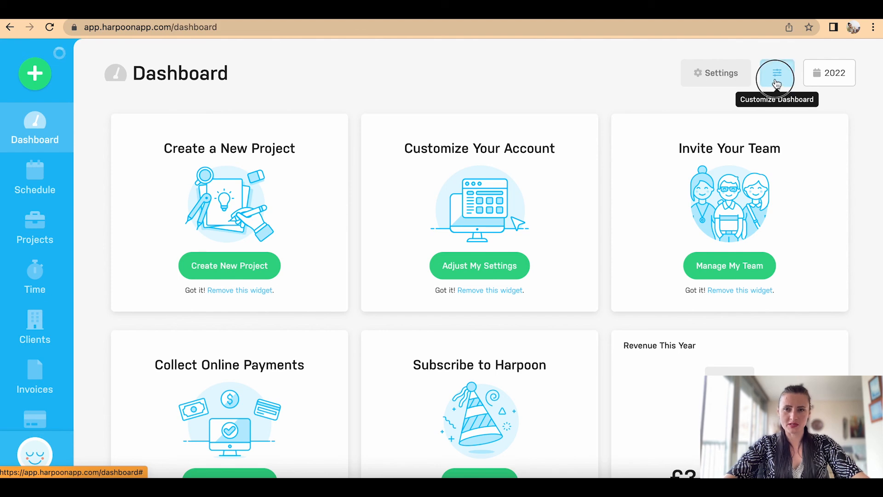
Step: Hide Average Revenue Per Day/Month, Expense Budget This Month, Expenses Quarter Over Quarter, Revenue This Month widgets
click(776, 82)
scroll(547, 231, down, 3)
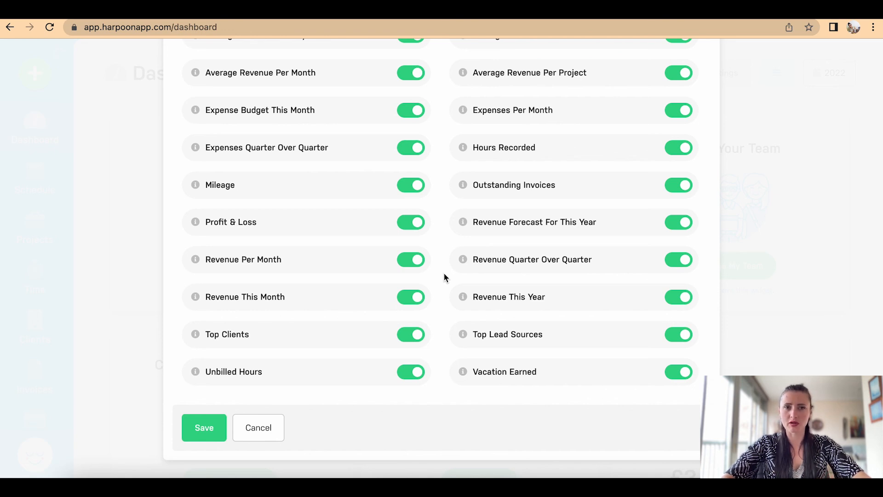
scroll(444, 276, up, 3)
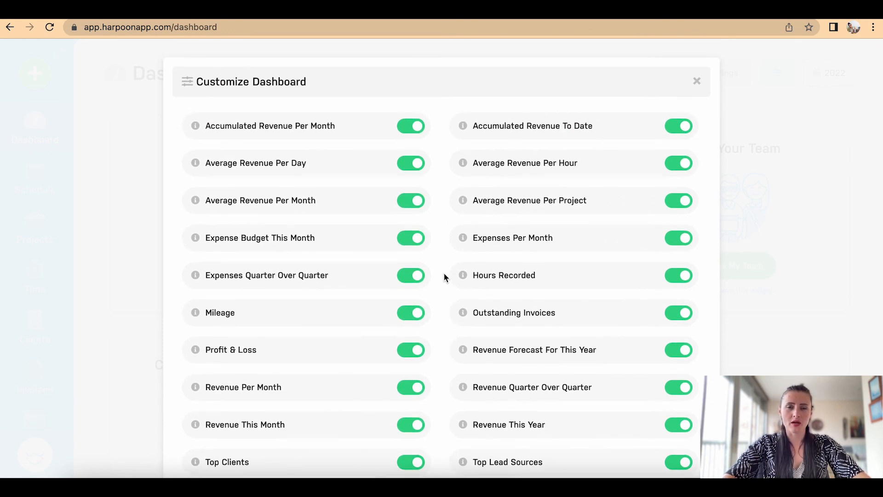
scroll(445, 276, down, 2)
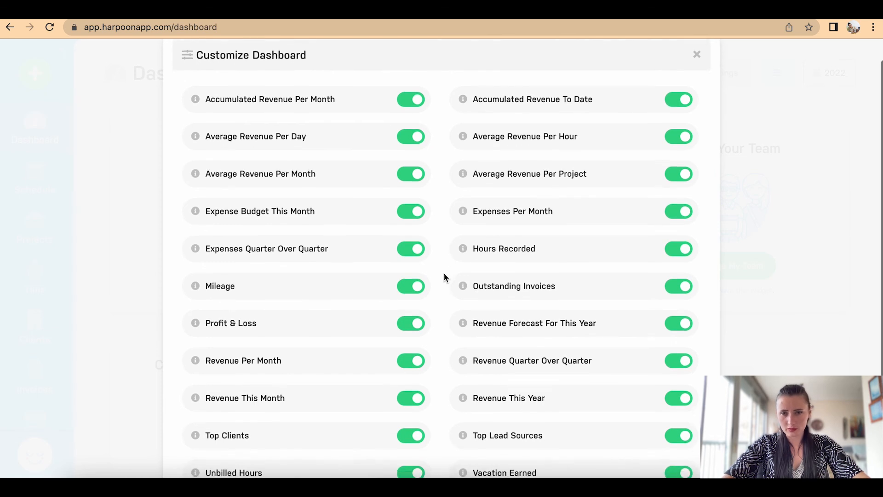
scroll(444, 276, up, 1)
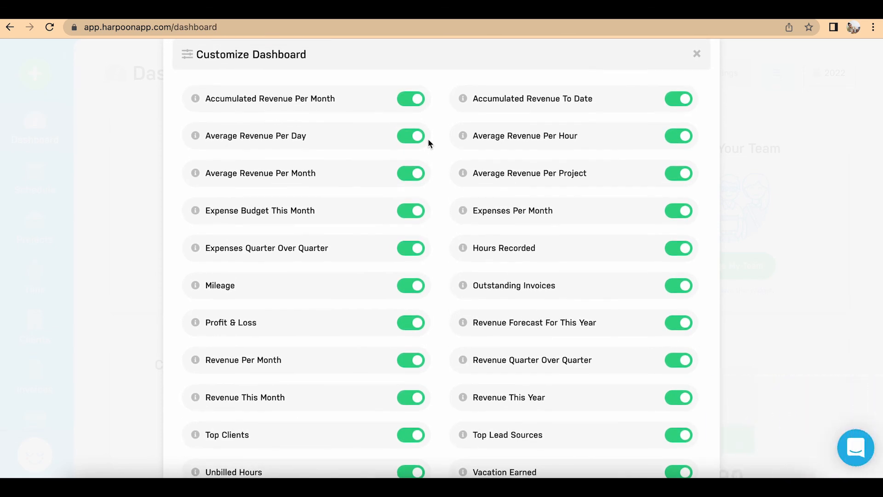
click(410, 135)
click(411, 174)
scroll(410, 173, down, 3)
click(411, 110)
click(406, 148)
click(411, 296)
scroll(556, 331, up, 3)
Step: Hide Accumulated Revenue, Revenue Forecast, Revenue QoQ, Revenue This Year, Top Lead Sources; enable Vacation Earned; save
click(684, 120)
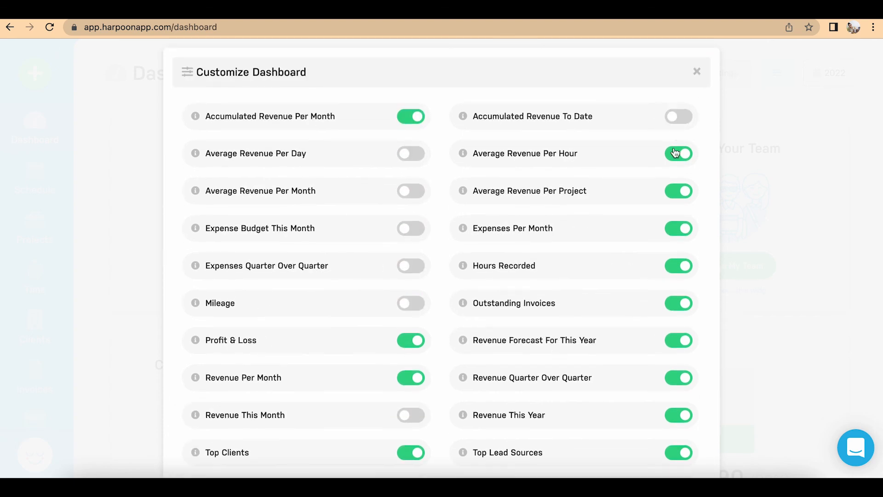
scroll(680, 265, down, 2)
click(676, 259)
click(673, 299)
click(673, 335)
click(674, 373)
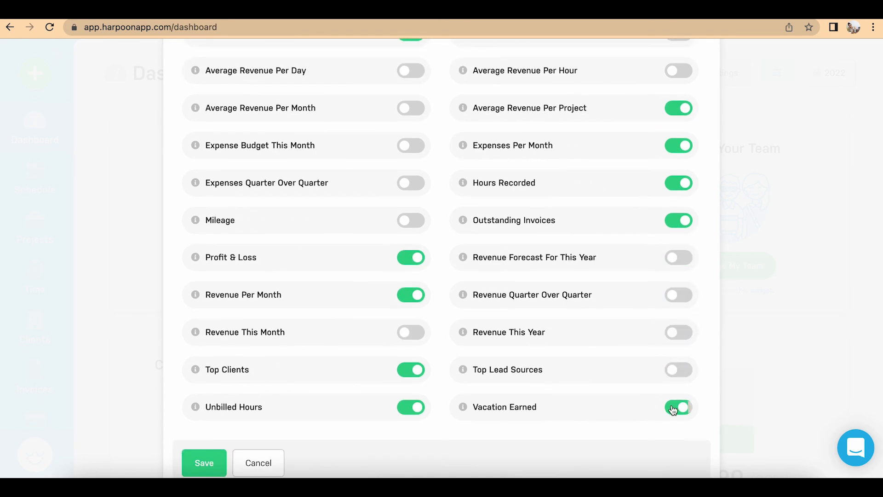
click(673, 409)
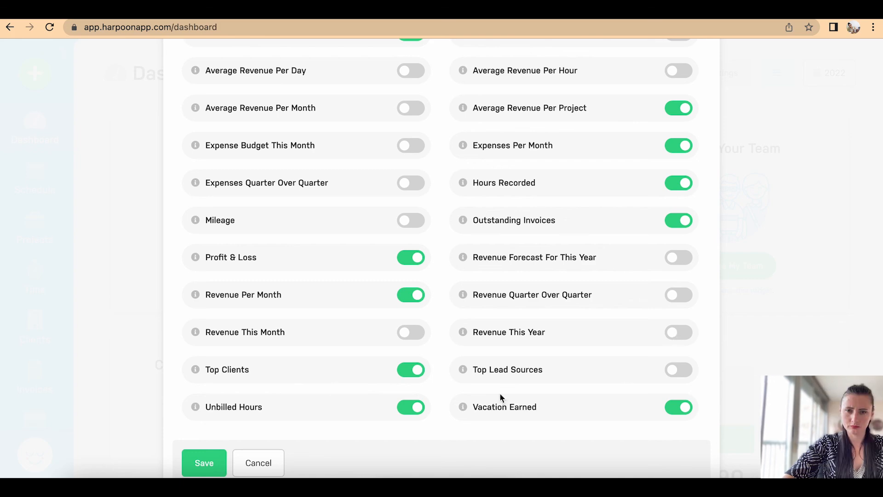
click(205, 463)
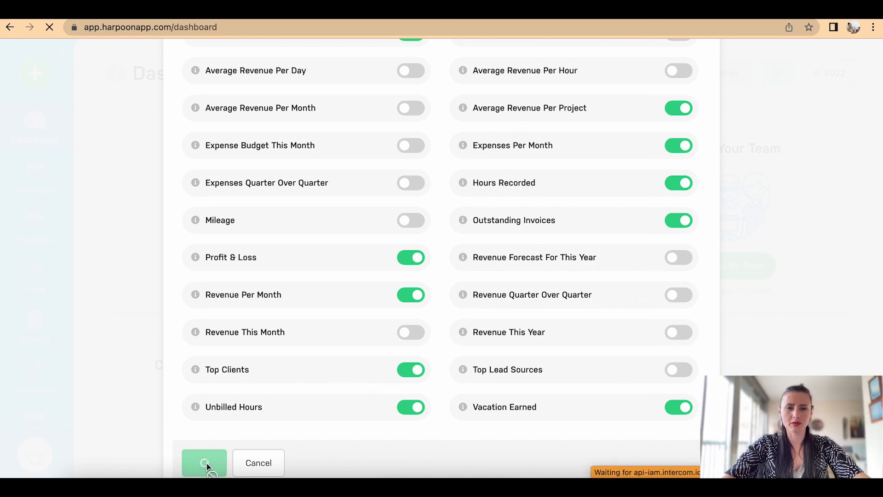
Step: Remove the Create a New Project, Customize Your Account, Invite Your Team and Collect Online Payments onboarding cards
scroll(573, 333, down, 15)
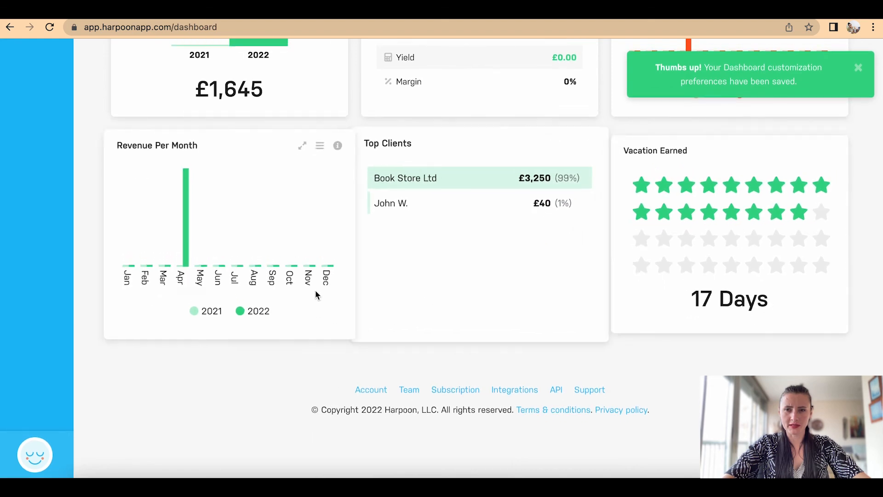
scroll(576, 284, up, 3)
scroll(575, 283, up, 14)
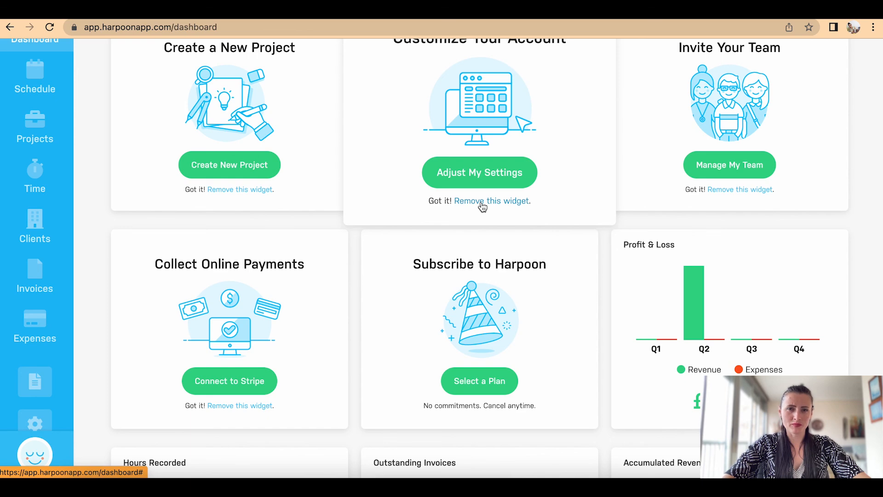
click(241, 190)
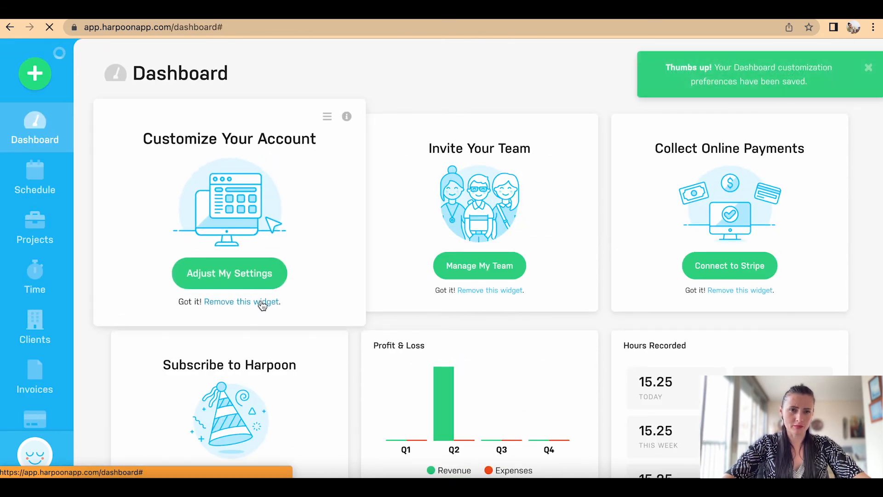
click(262, 302)
click(252, 296)
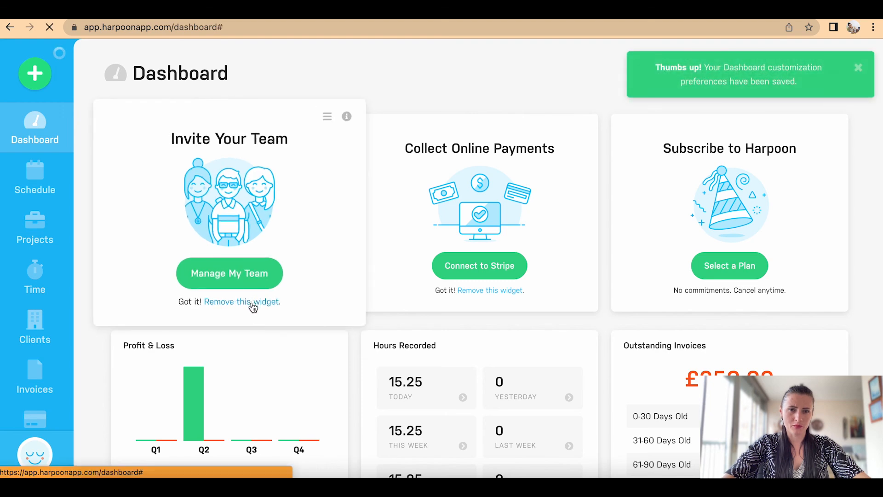
click(253, 303)
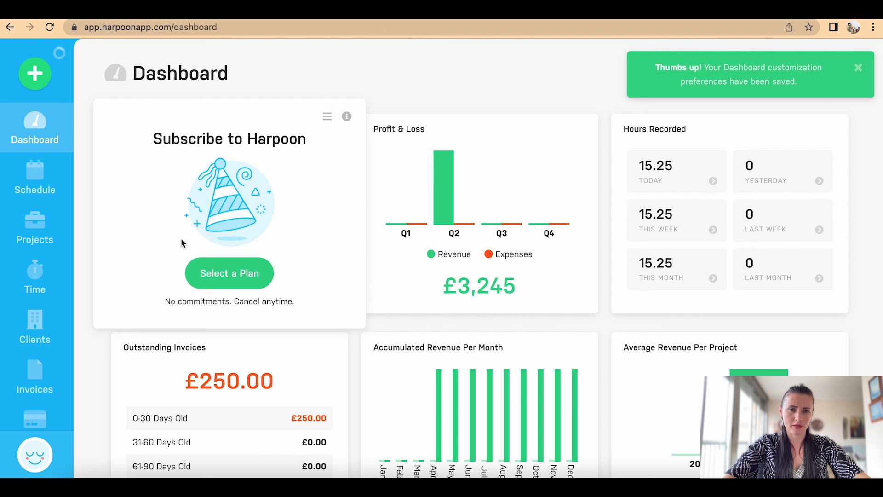
Step: Drag the Hours Recorded widget into the middle slot of the top row
scroll(453, 322, down, 3)
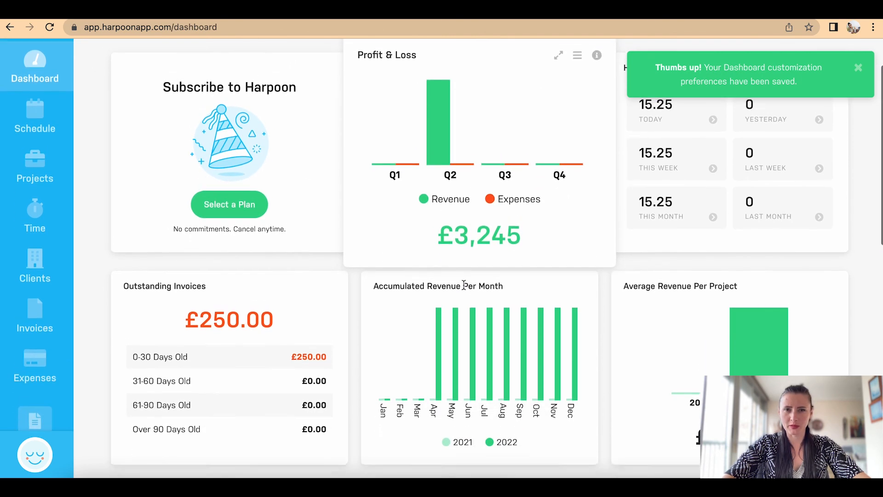
scroll(464, 285, up, 2)
mouse_move(752, 364)
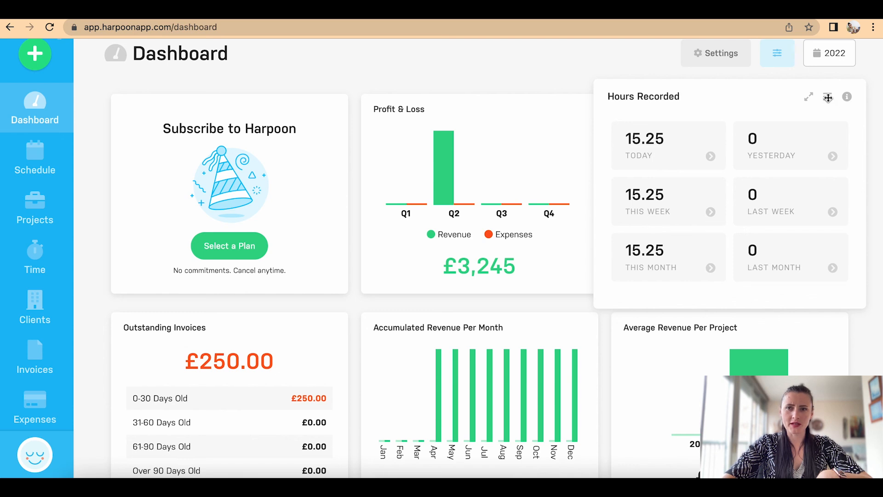
drag(828, 97, 575, 113)
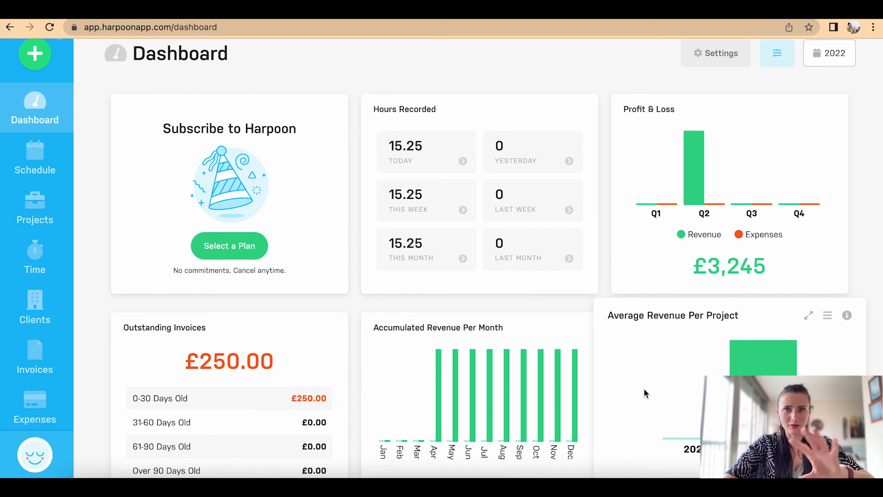
Step: Move Revenue Per Month up into the top row right after Subscribe to Harpoon
scroll(644, 391, down, 3)
scroll(643, 382, down, 4)
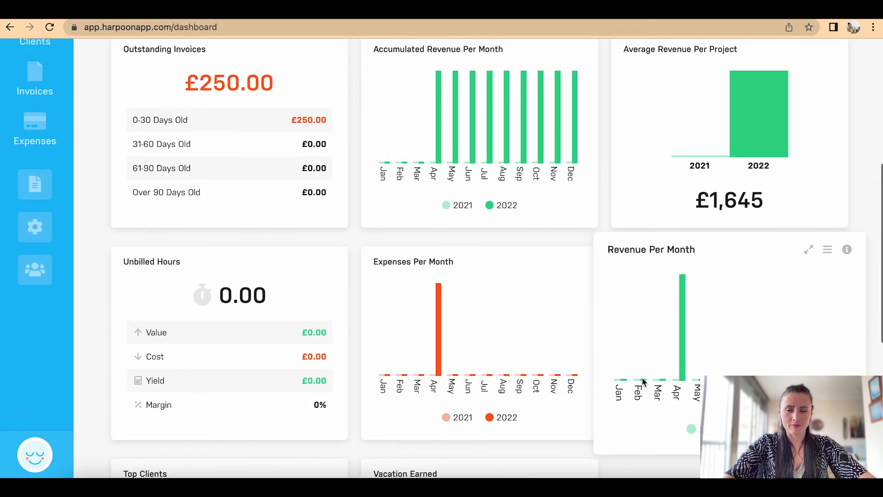
scroll(648, 417, up, 1)
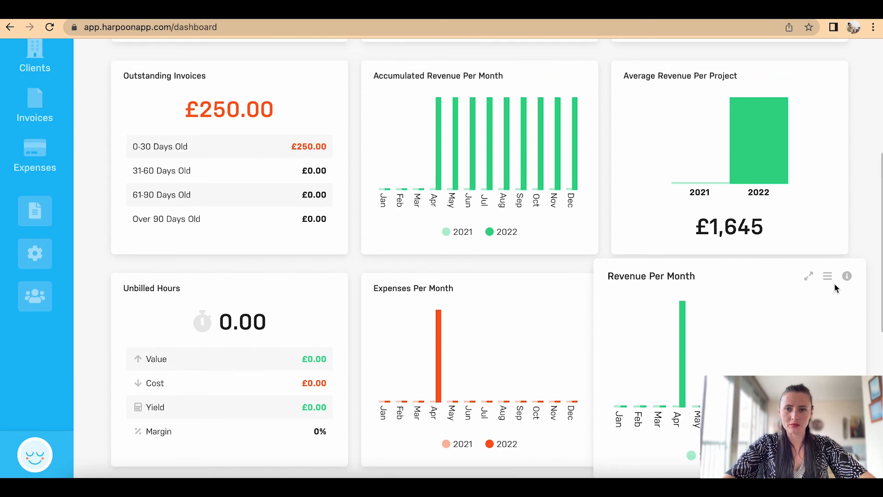
drag(828, 276, 566, 88)
scroll(566, 88, up, 5)
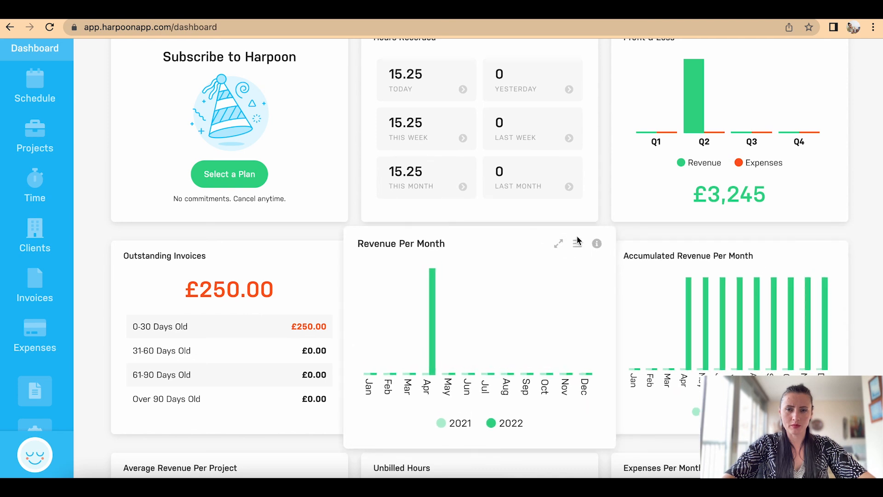
drag(579, 247, 579, 87)
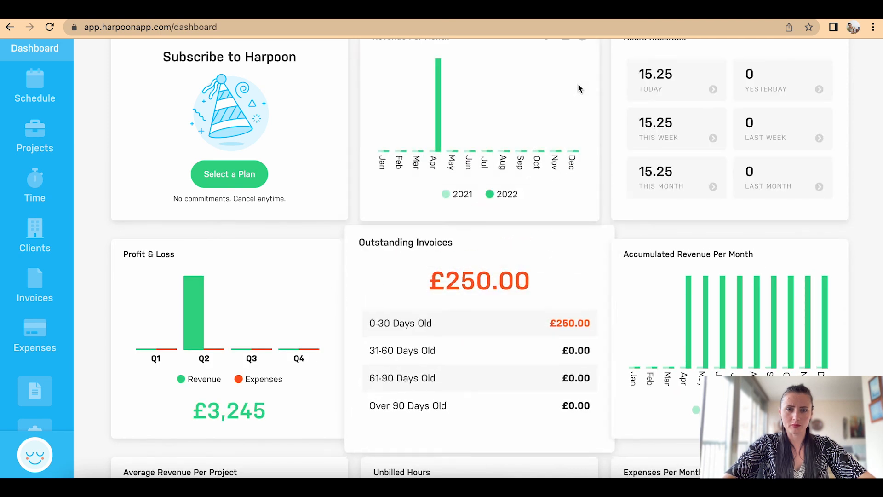
Step: Move Expenses Per Month up below Hours Recorded
scroll(630, 156, down, 7)
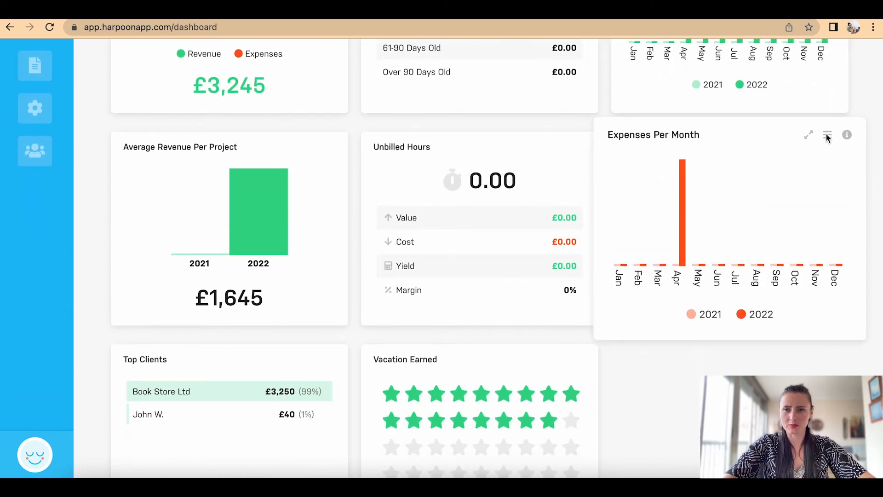
drag(828, 135, 827, 53)
scroll(827, 54, up, 9)
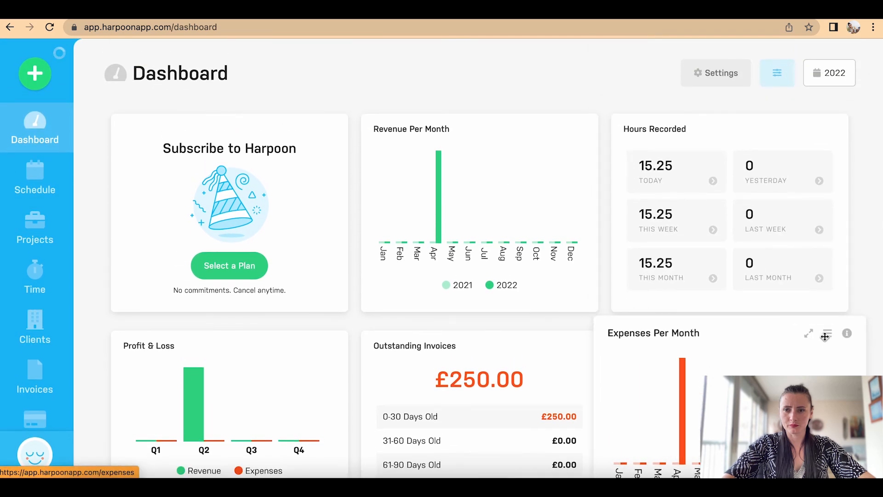
Step: Move Expenses Per Month into the top-right dashboard slot
drag(824, 333, 817, 145)
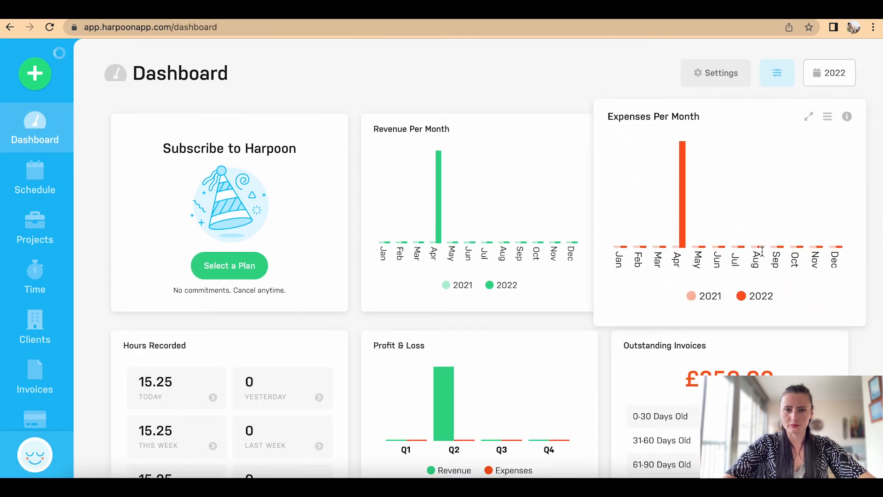
scroll(761, 251, down, 1)
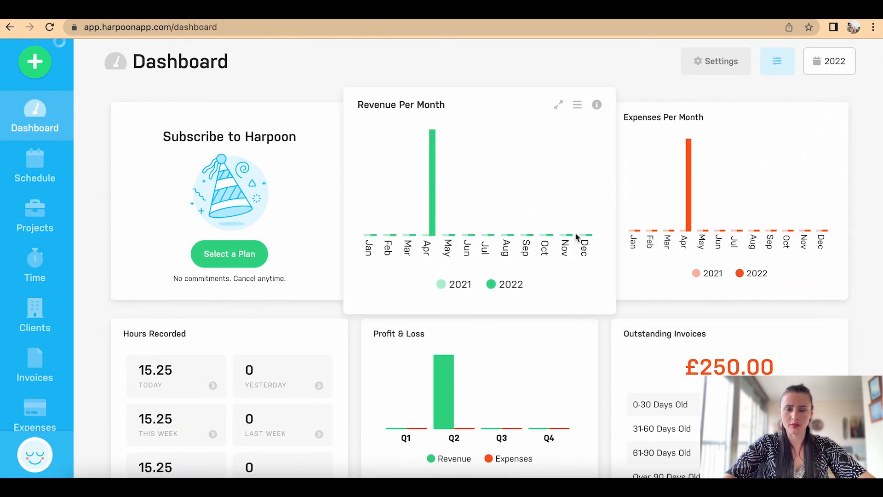
mouse_move(683, 185)
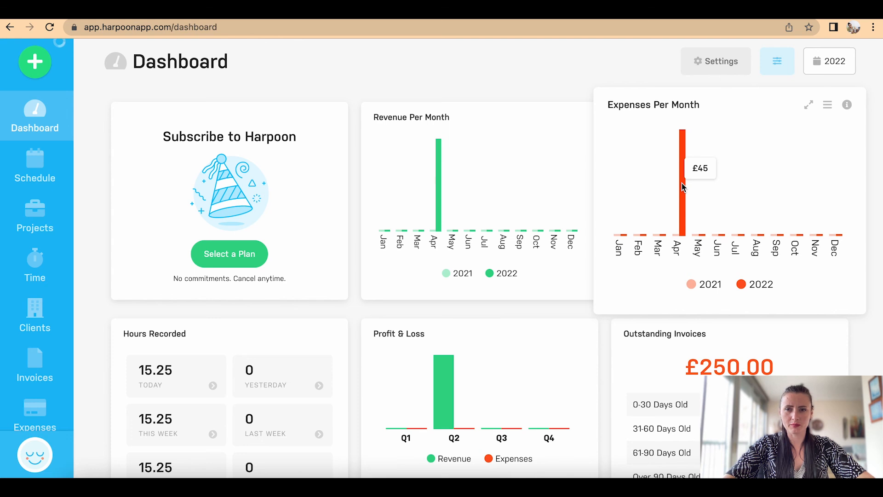
mouse_move(434, 166)
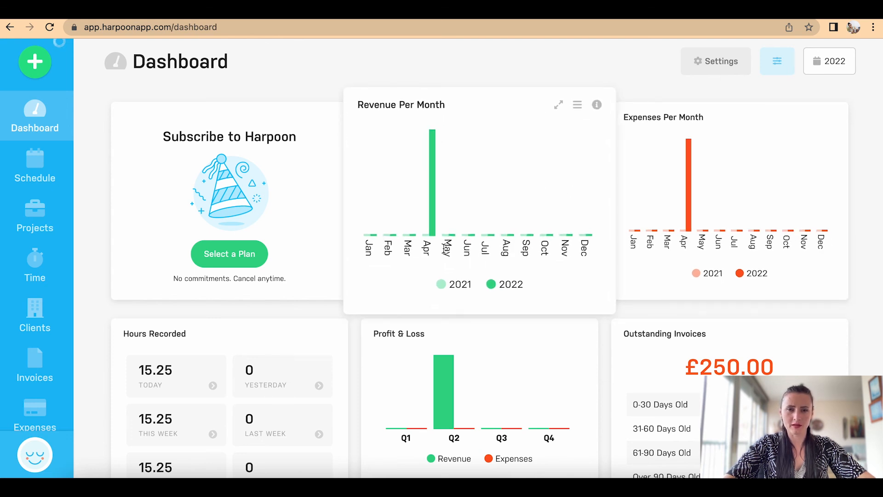
scroll(469, 302, down, 5)
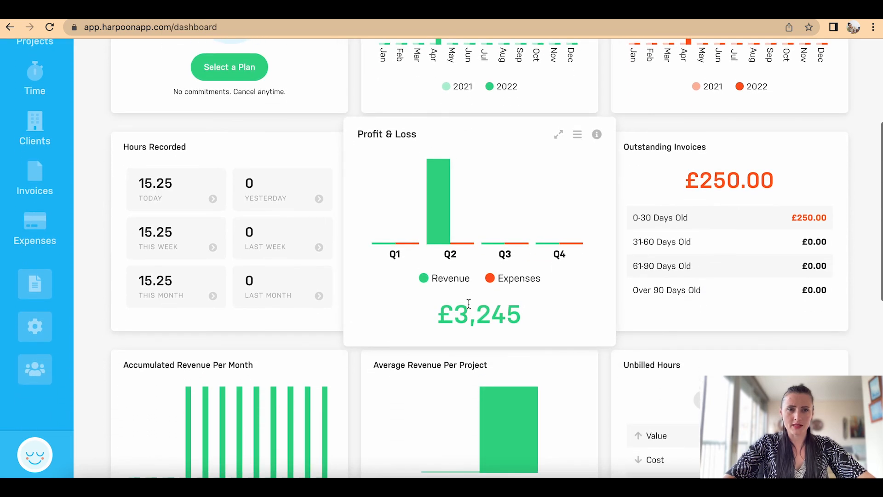
scroll(479, 245, down, 1)
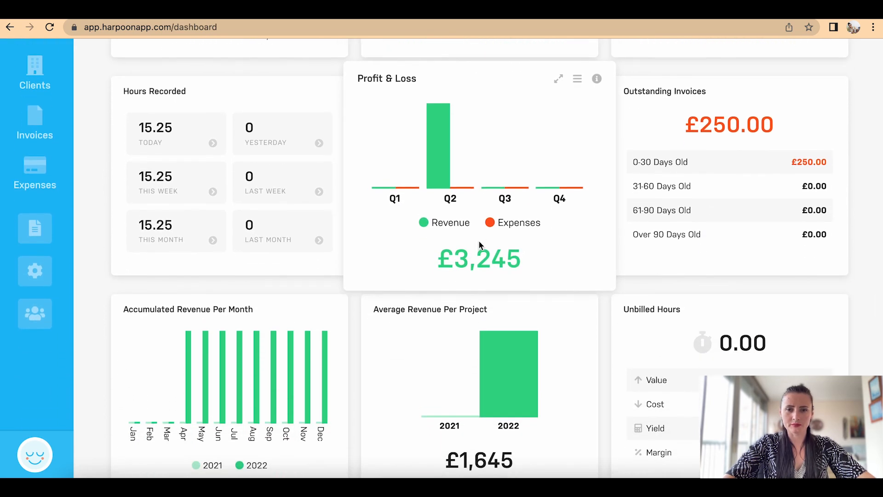
Step: Place Profit & Loss beside Accumulated Revenue and Unbilled Hours beside Hours Recorded
drag(578, 81, 337, 331)
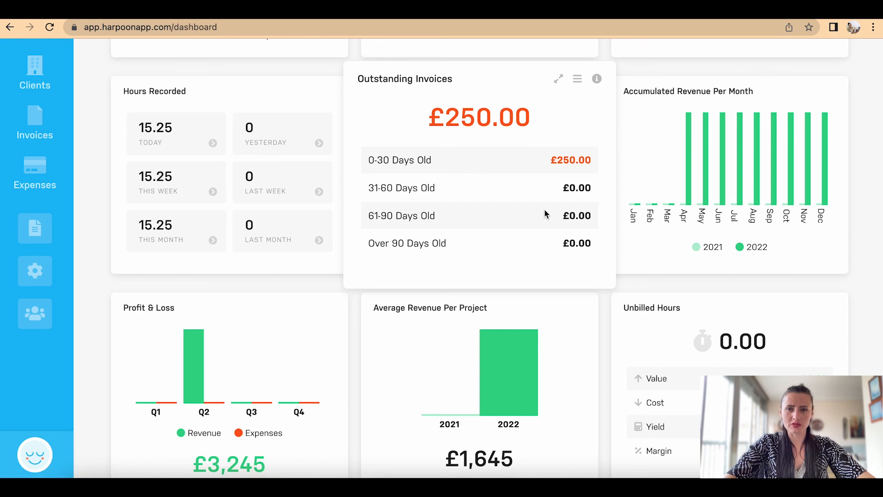
drag(829, 298, 579, 97)
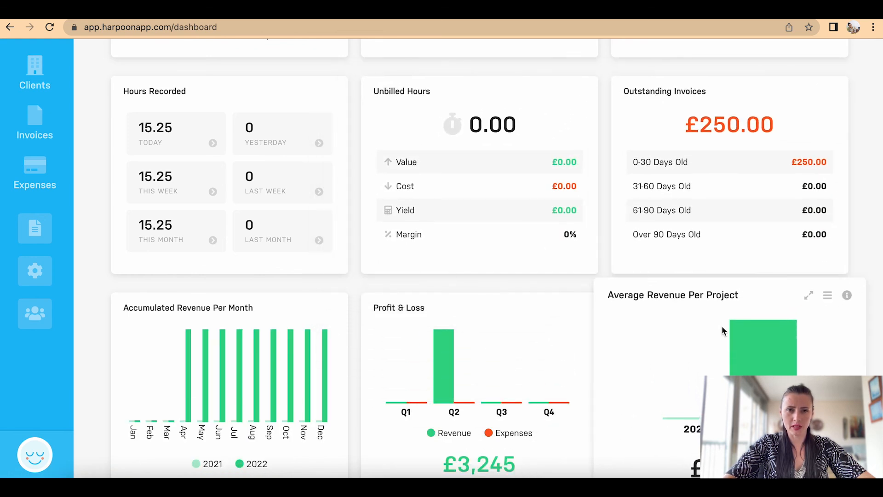
scroll(722, 326, down, 3)
scroll(722, 325, down, 4)
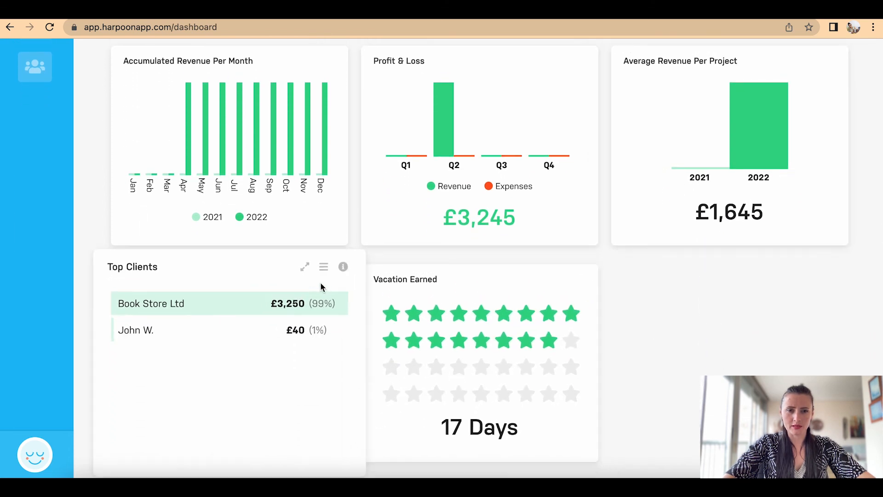
Step: Place Top Clients beside Hours Recorded and Outstanding Invoices where Unbilled Hours was
drag(324, 267, 506, 99)
scroll(506, 98, up, 5)
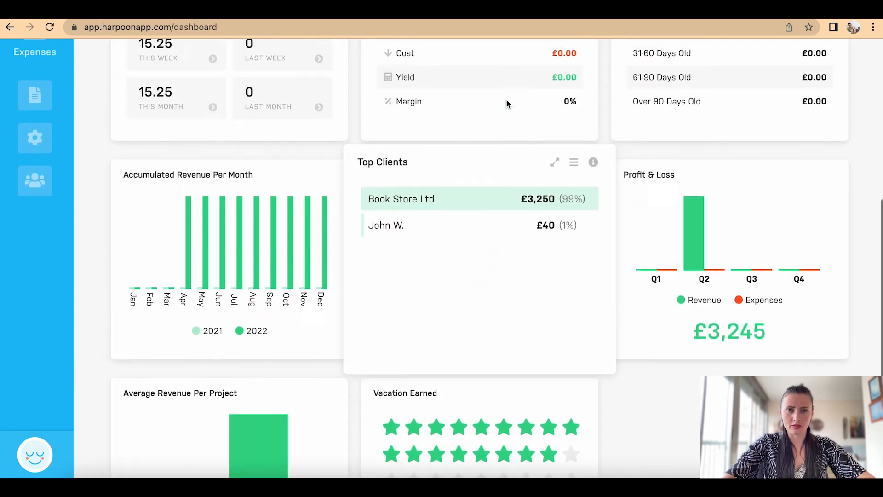
scroll(506, 98, up, 1)
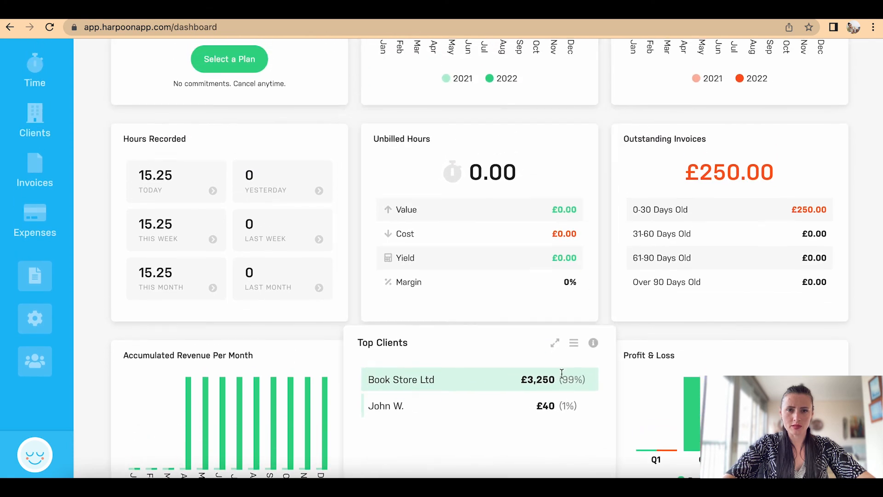
drag(576, 344, 568, 151)
drag(326, 341, 779, 167)
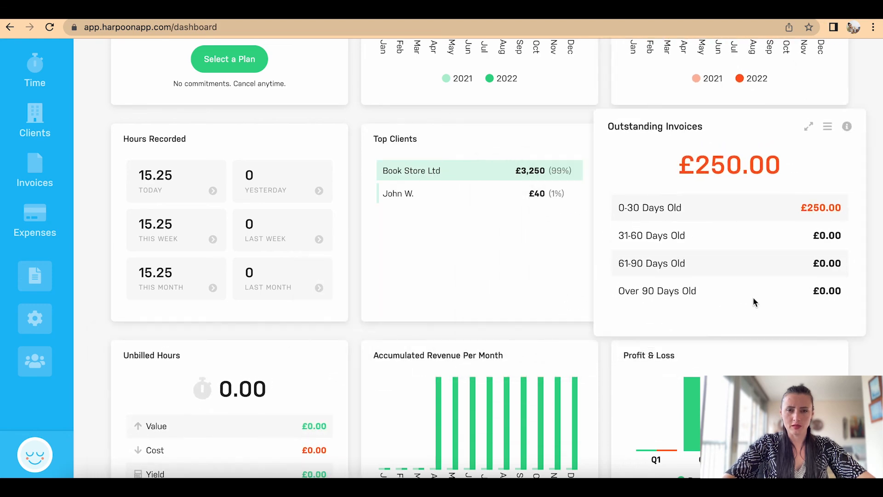
Step: Reorder Average Revenue Per Project ahead of Profit & Loss, and drop Unbilled Hours beside Vacation Earned
scroll(753, 297, down, 6)
scroll(793, 104, up, 1)
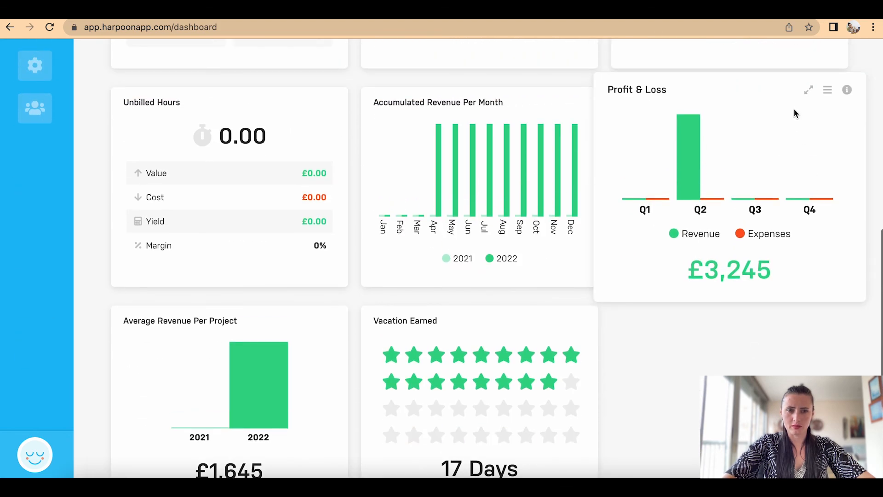
click(828, 92)
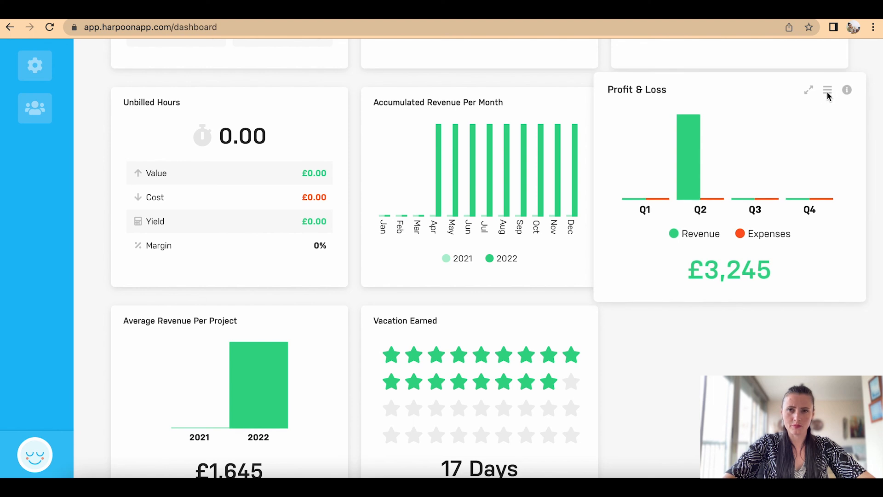
drag(828, 89, 355, 98)
drag(327, 309, 596, 95)
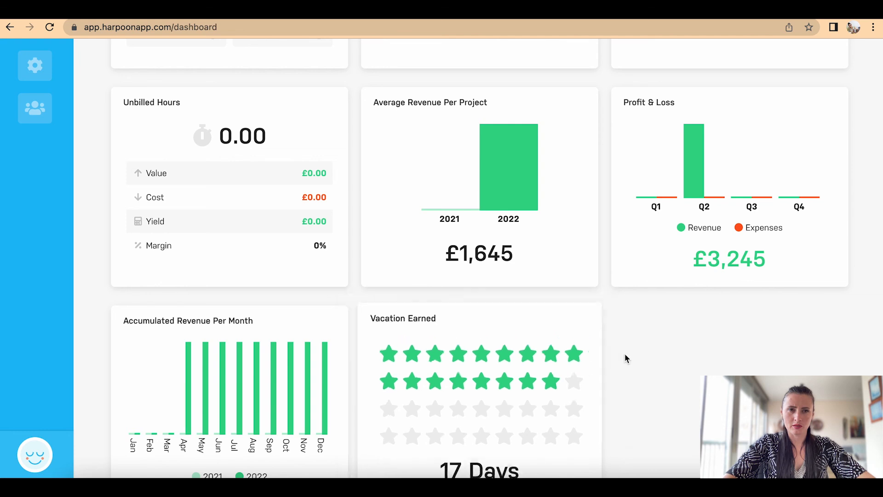
drag(325, 89, 489, 318)
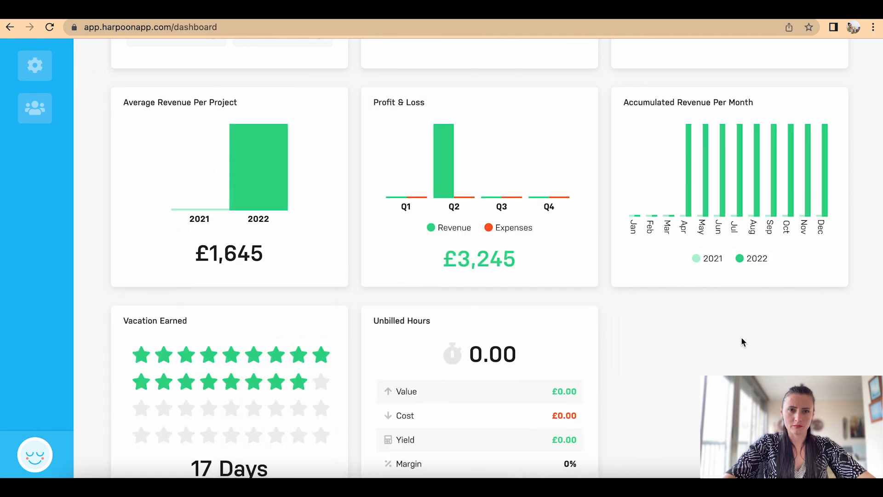
scroll(637, 343, up, 10)
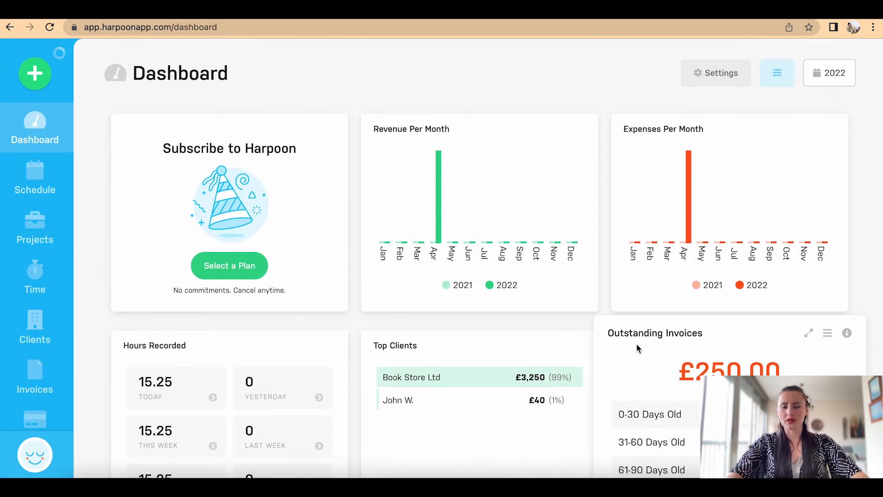
scroll(637, 347, down, 3)
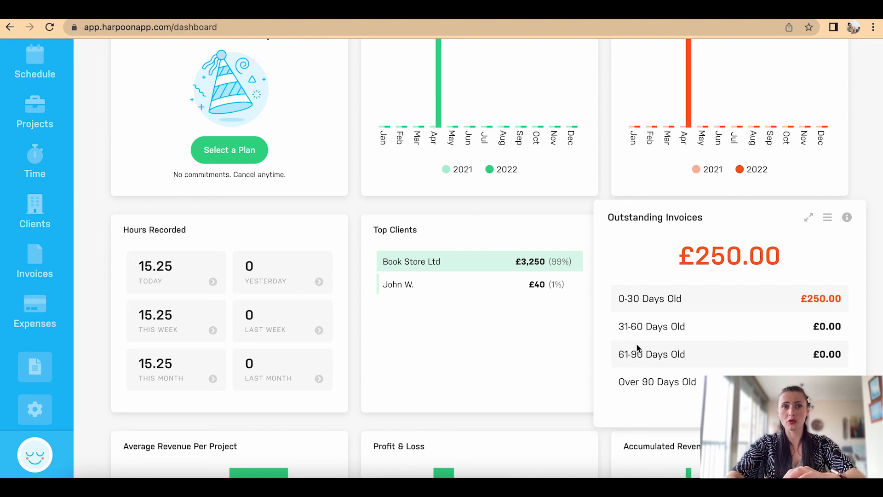
scroll(636, 343, up, 3)
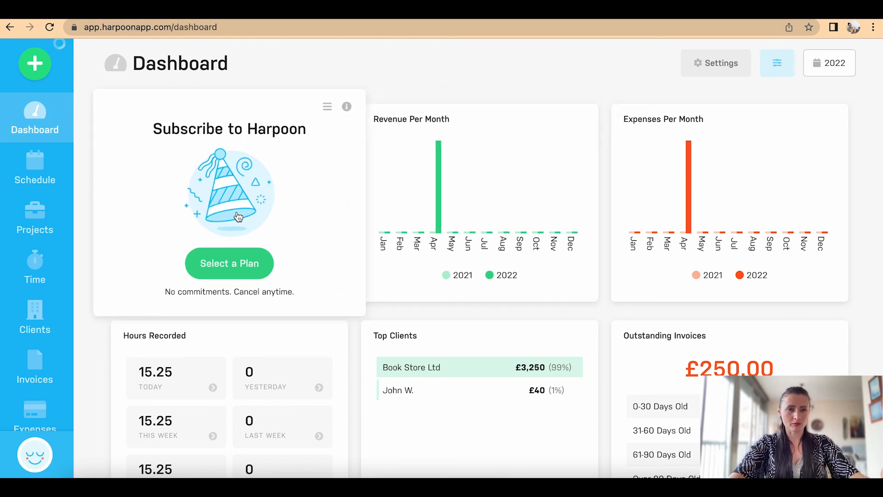
scroll(161, 281, down, 3)
mouse_move(43, 328)
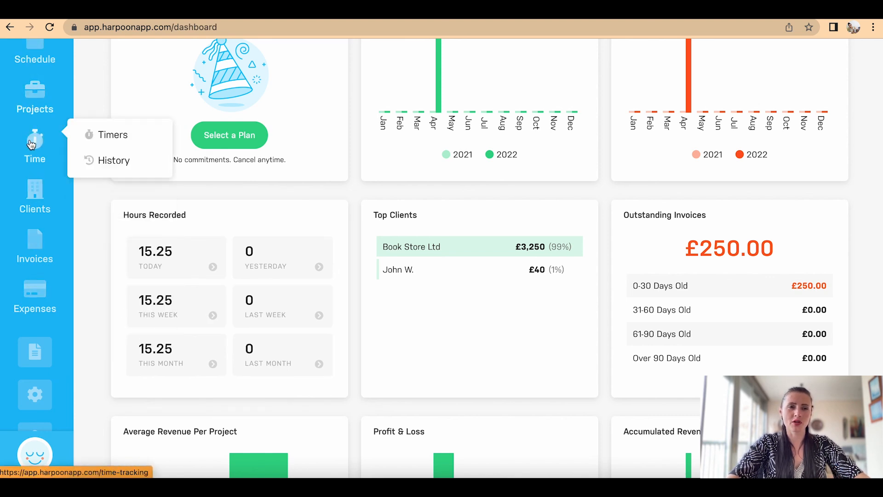
mouse_move(30, 249)
mouse_move(35, 288)
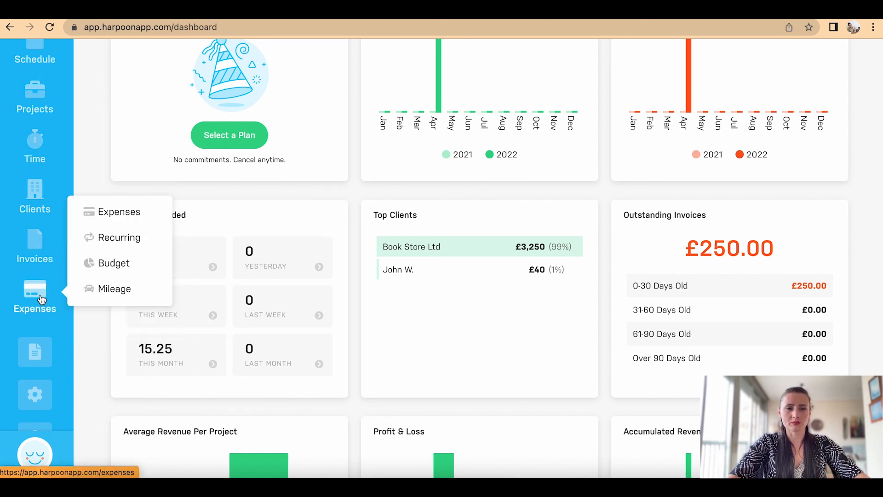
scroll(41, 300, up, 3)
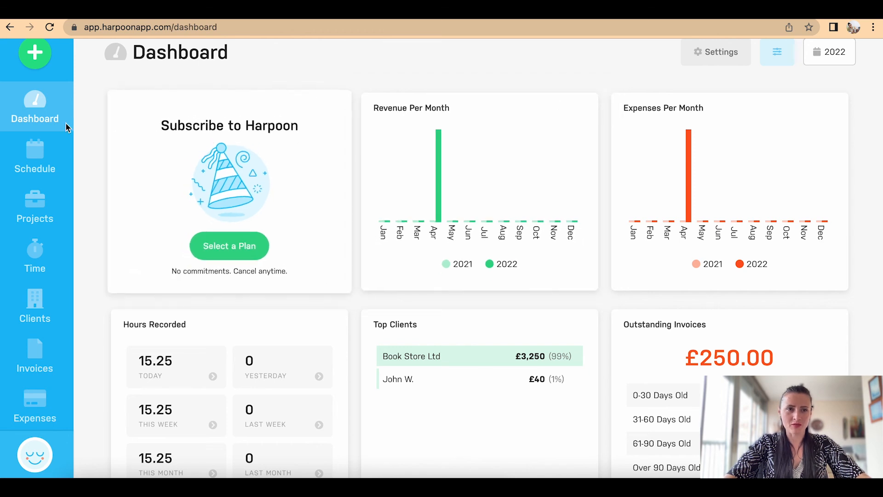
mouse_move(35, 387)
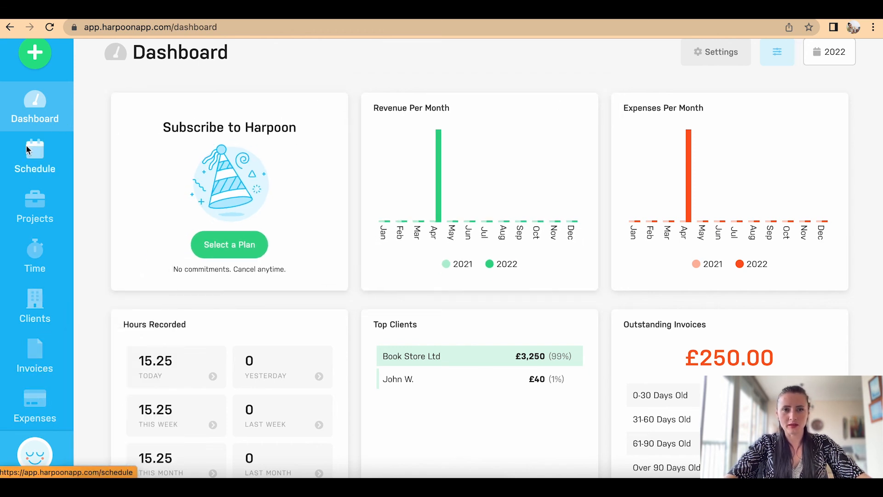
click(399, 350)
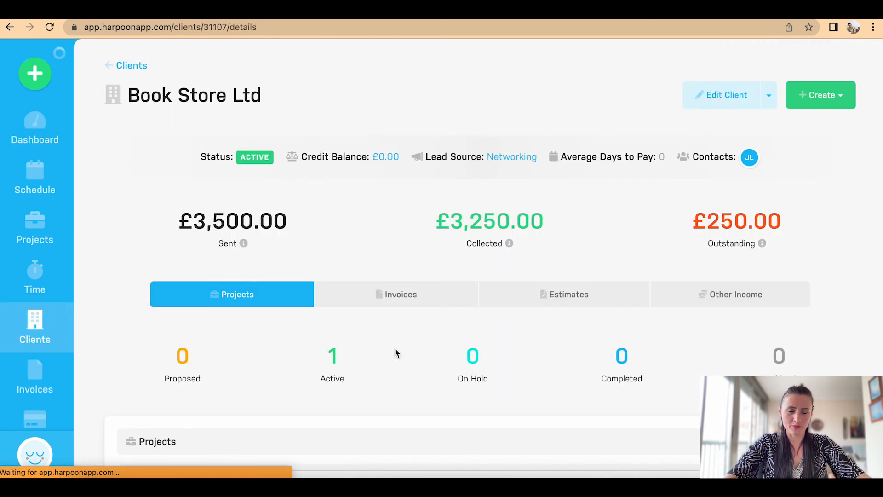
scroll(395, 353, down, 1)
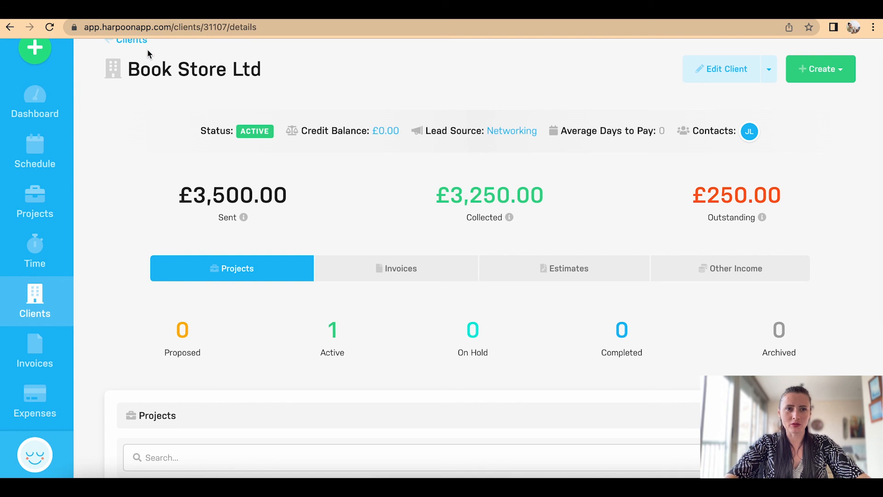
scroll(425, 324, down, 4)
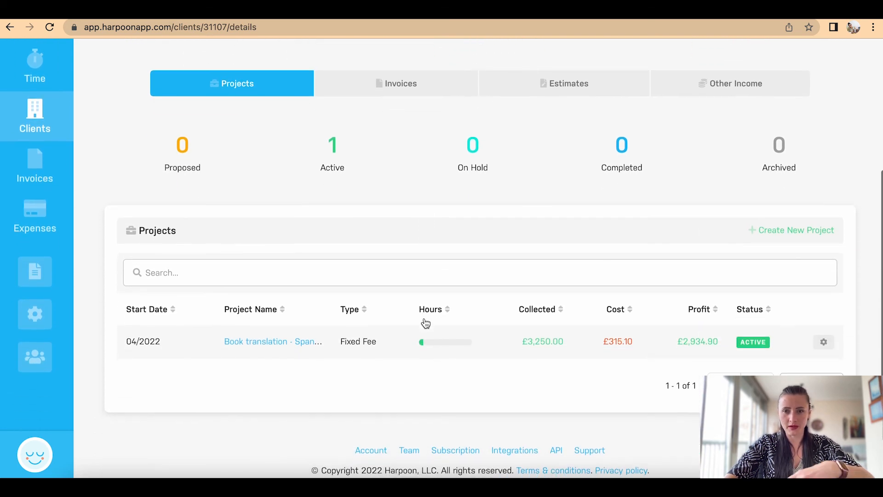
scroll(426, 324, up, 1)
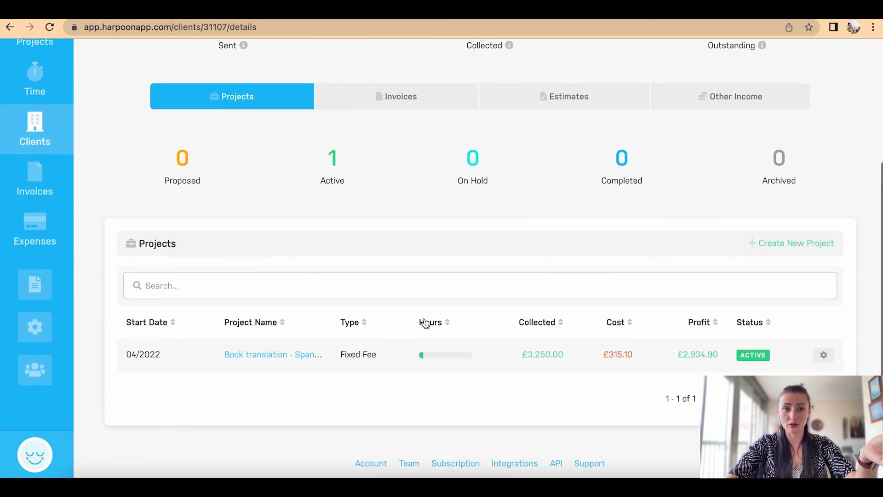
scroll(425, 323, up, 3)
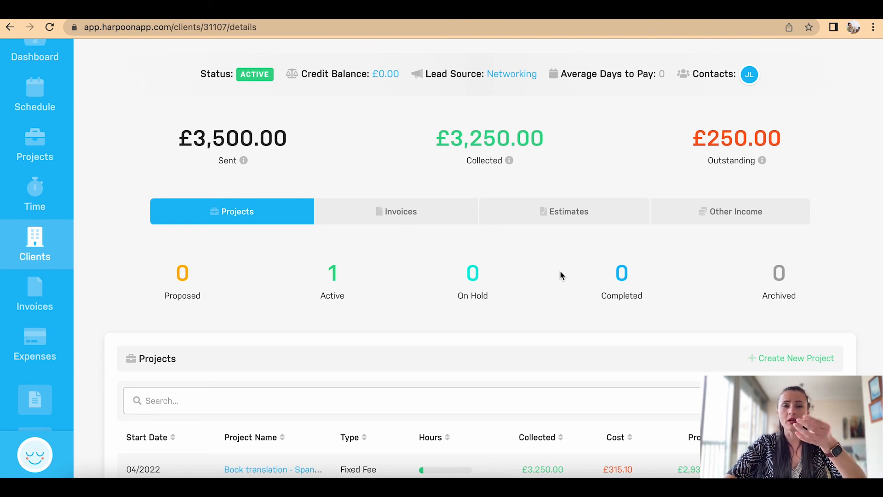
scroll(560, 274, up, 2)
click(35, 132)
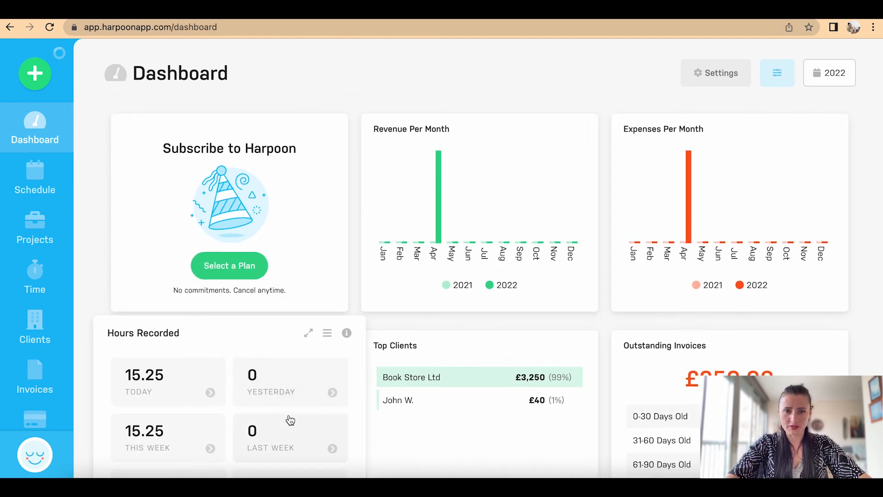
scroll(290, 419, down, 4)
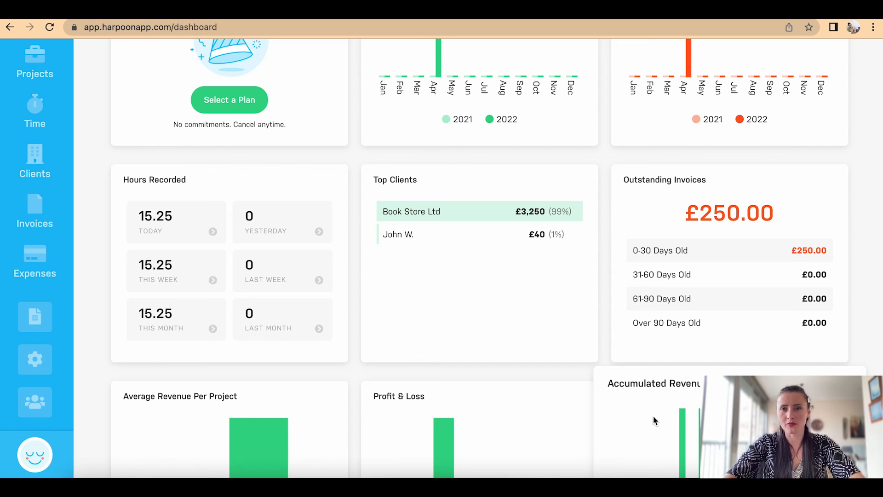
scroll(654, 419, up, 4)
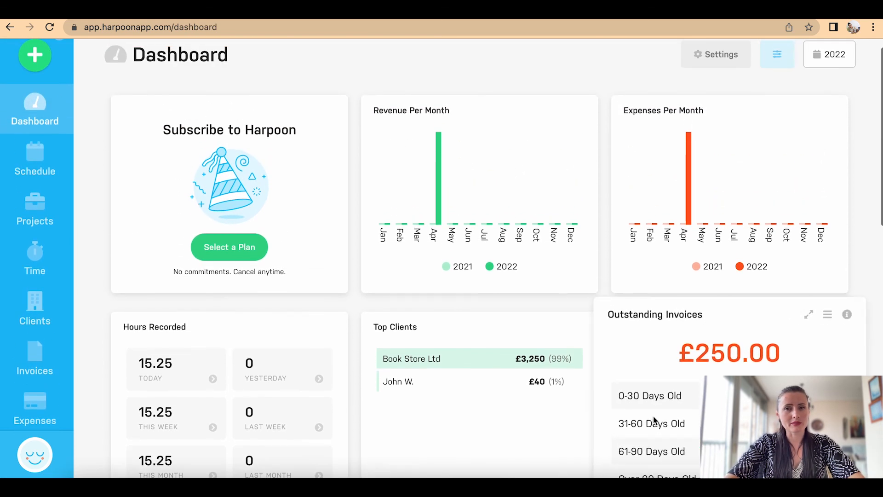
scroll(654, 420, up, 1)
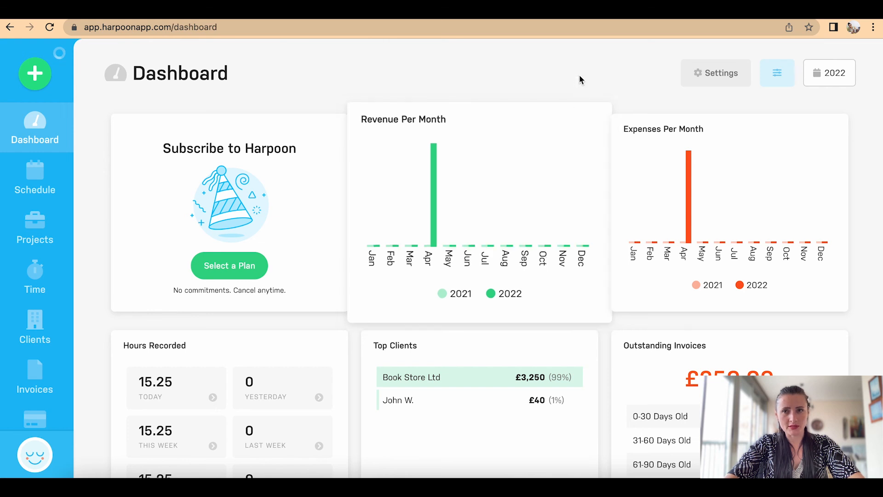